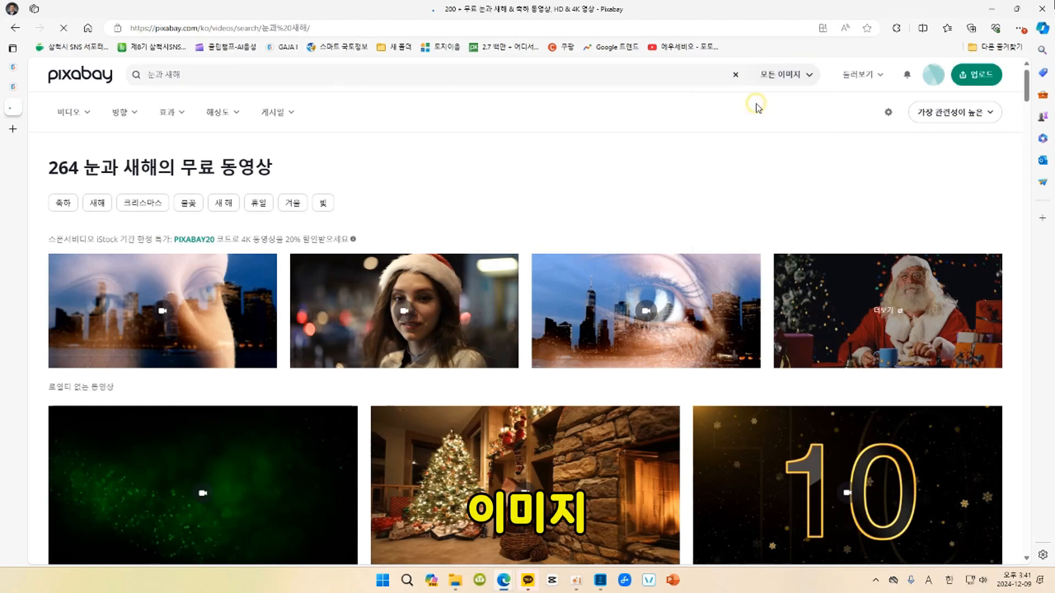
scroll(461, 231, down, 10)
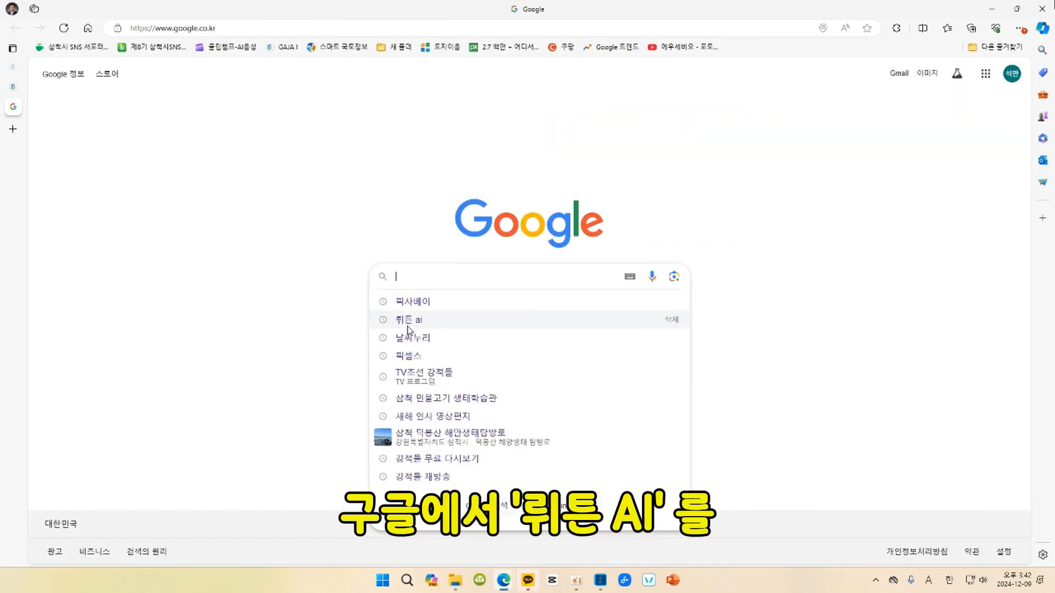
Find 뤼튼 AI through Google, open it and request a New Year video poem using 안개, 흰눈, 호수, 일몰, 일출, 2025년.
click(408, 321)
click(192, 176)
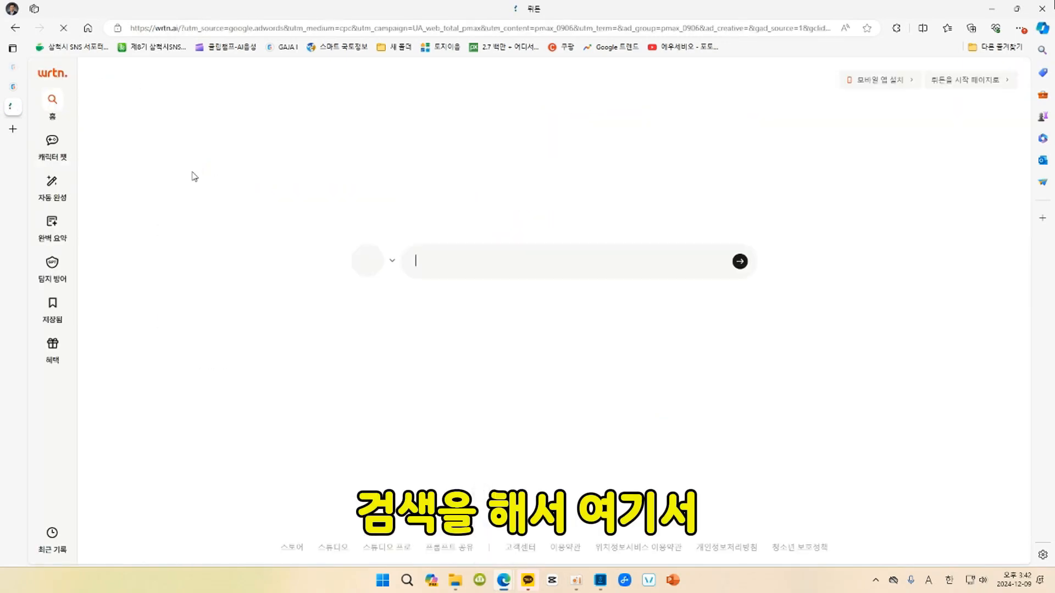
text(다음 이미지를 사용해서 새해를 맞이하는 영상시를 작성해줘. 안개, 흰눈, 호수, 일몰, 일출, 2025년)
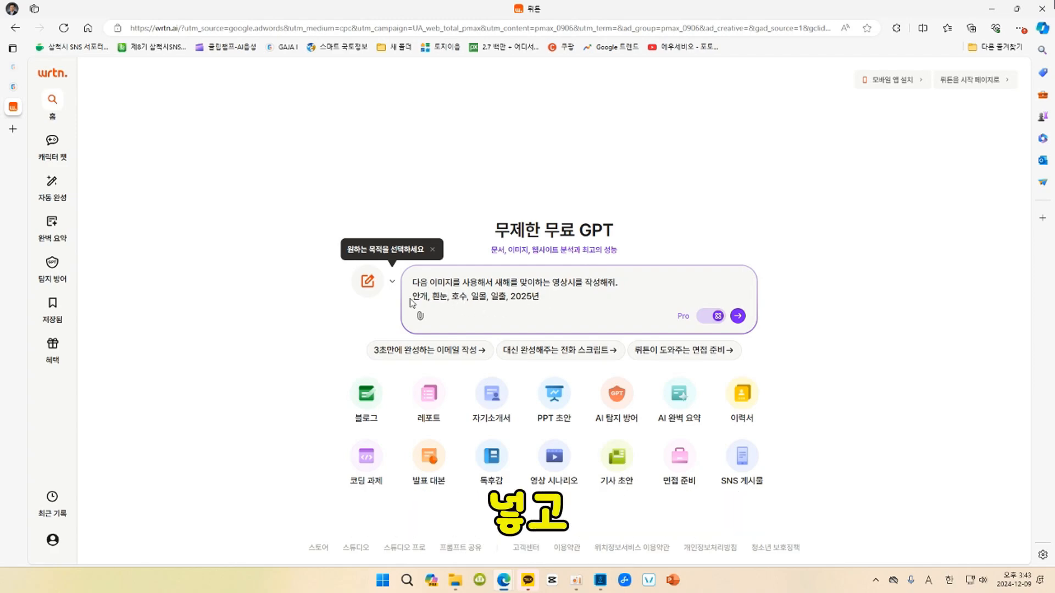
click(738, 316)
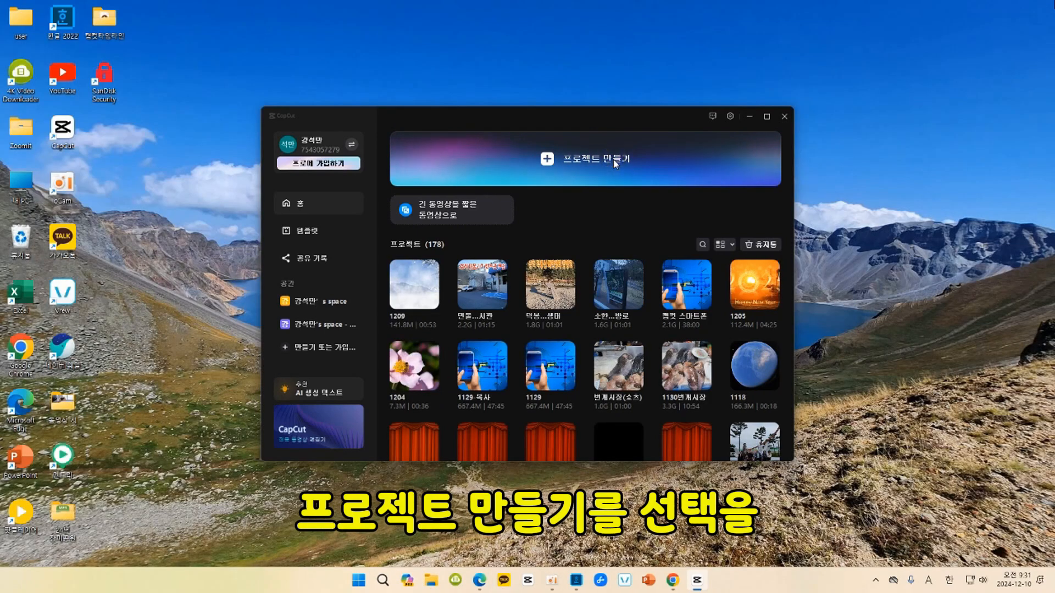
Create a new project in CapCut and import every file from the 예제파일 folder.
click(615, 162)
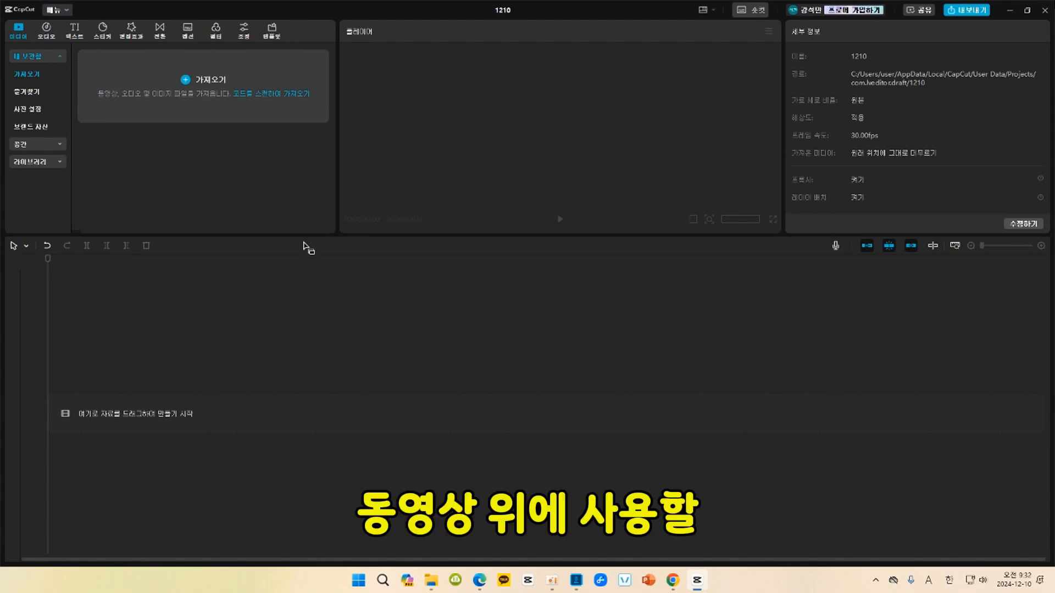
click(212, 84)
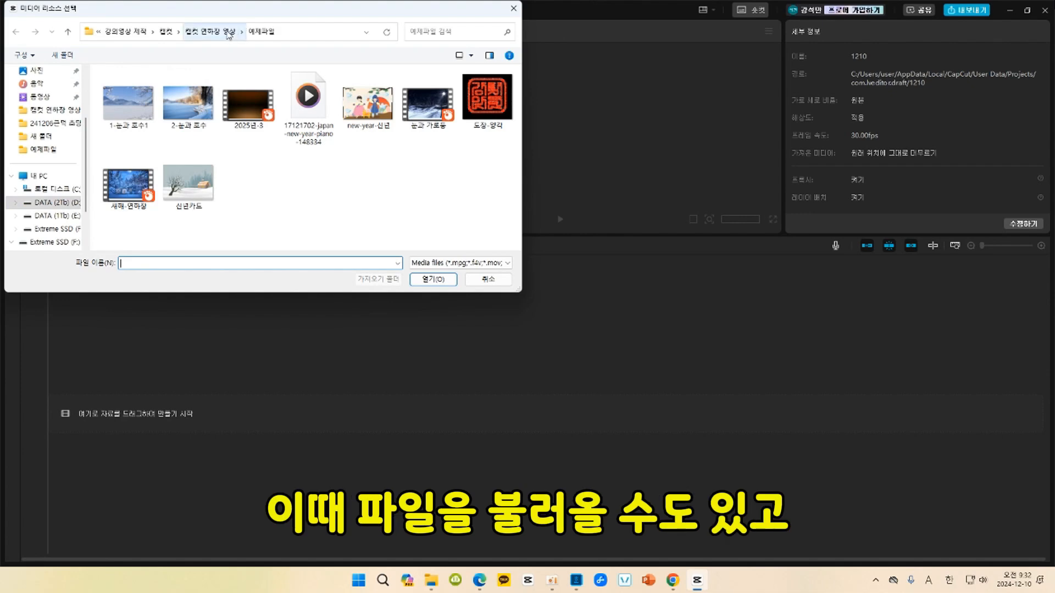
click(228, 32)
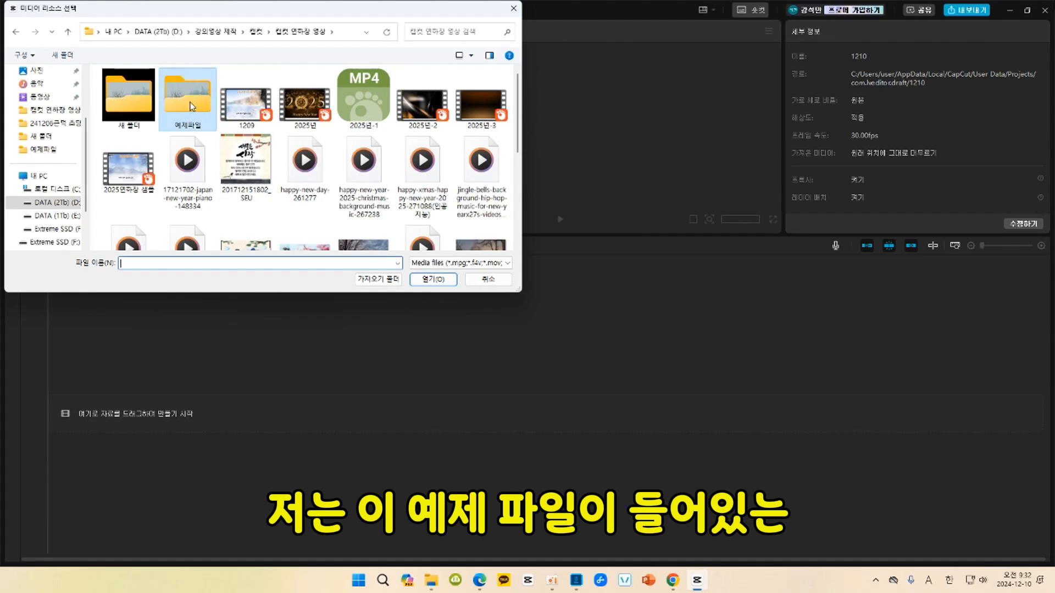
double_click(190, 107)
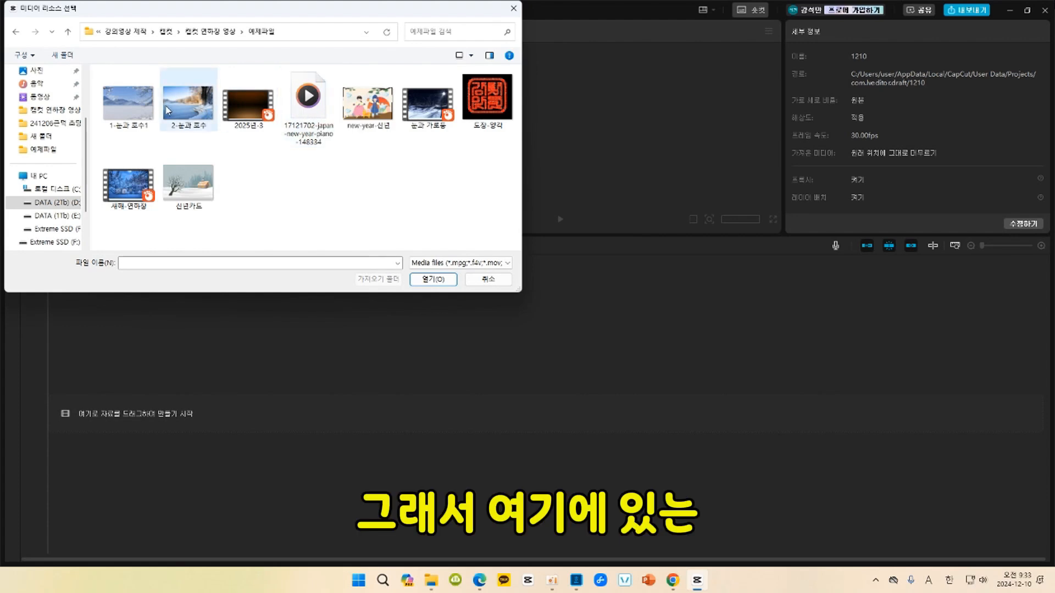
click(132, 113)
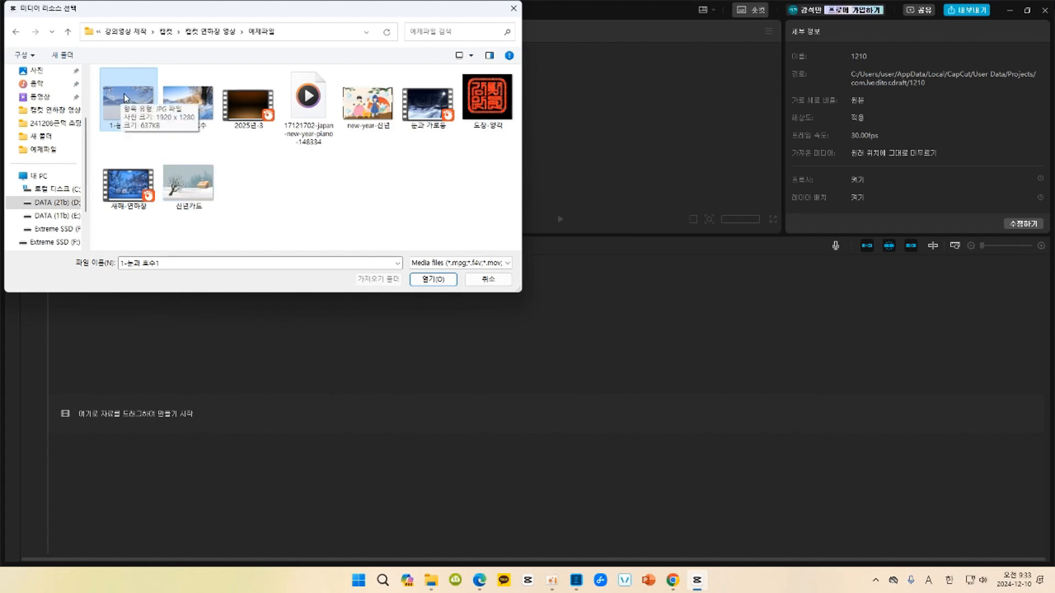
shift+click(193, 190)
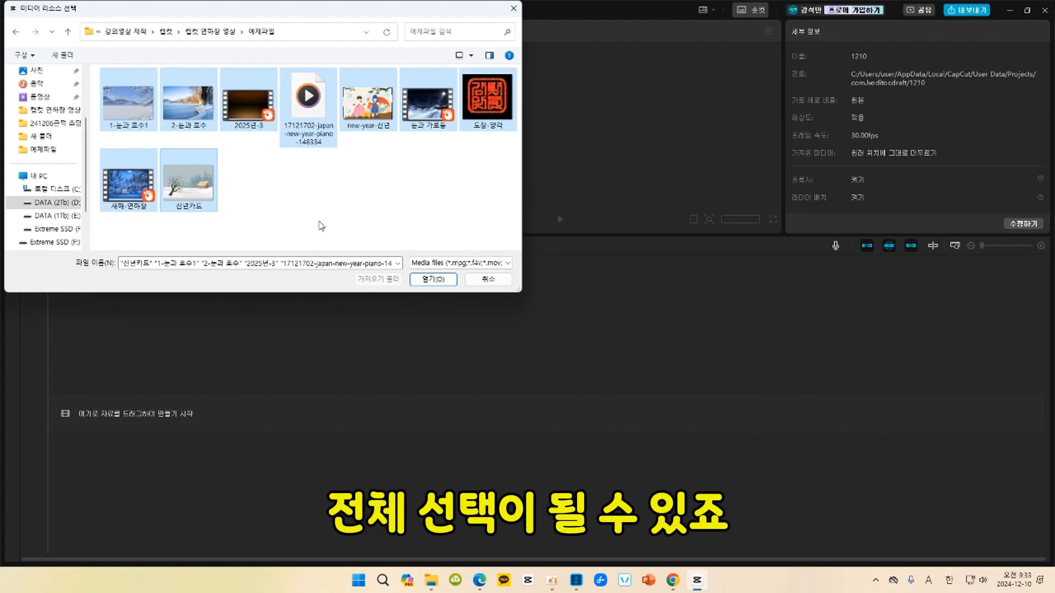
click(432, 278)
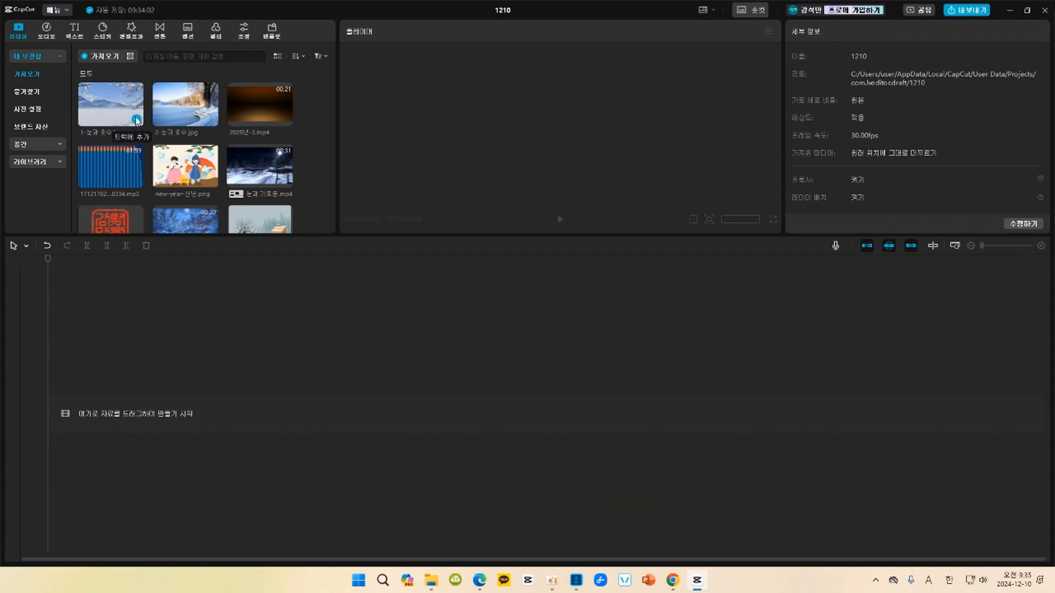
Add 1-눈과 호수1.jpg to the timeline and set the project's aspect ratio to 16:9.
click(136, 120)
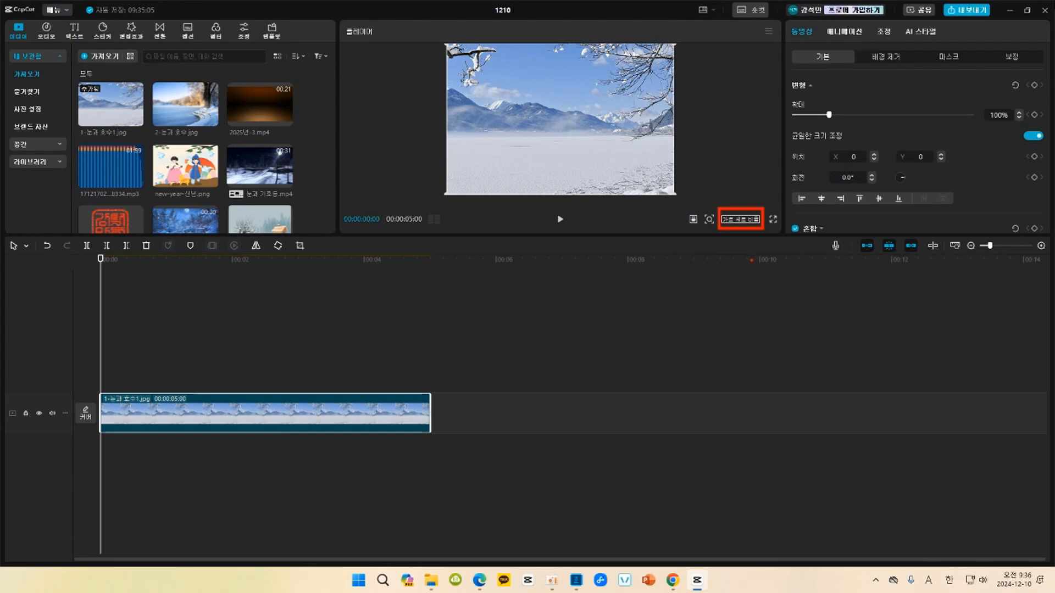
click(752, 219)
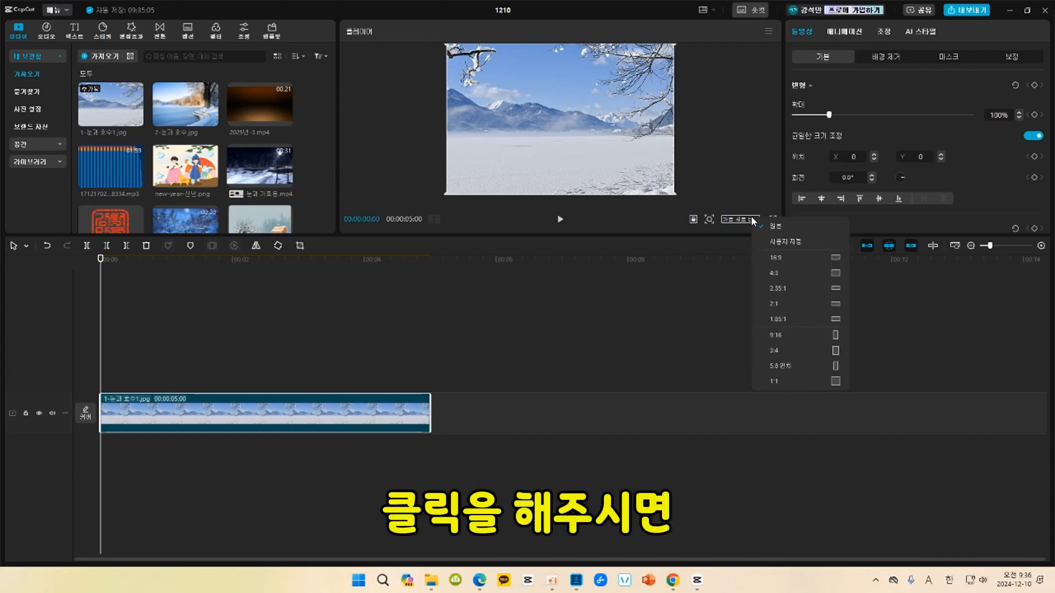
click(815, 260)
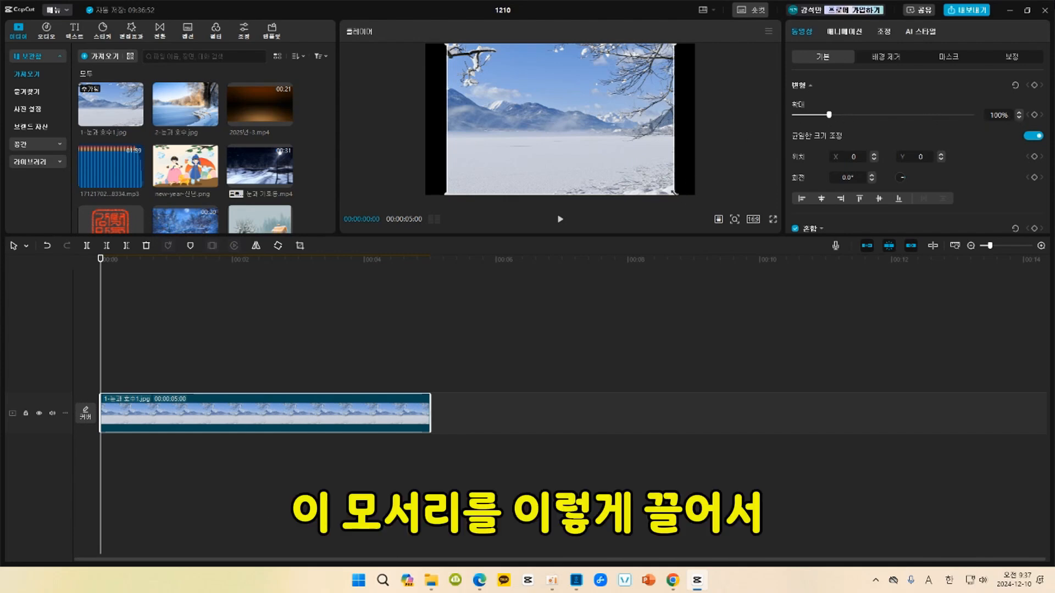
Enlarge the 1-눈과 호수1.jpg image to 121% to fill the frame's width.
drag(674, 193, 682, 199)
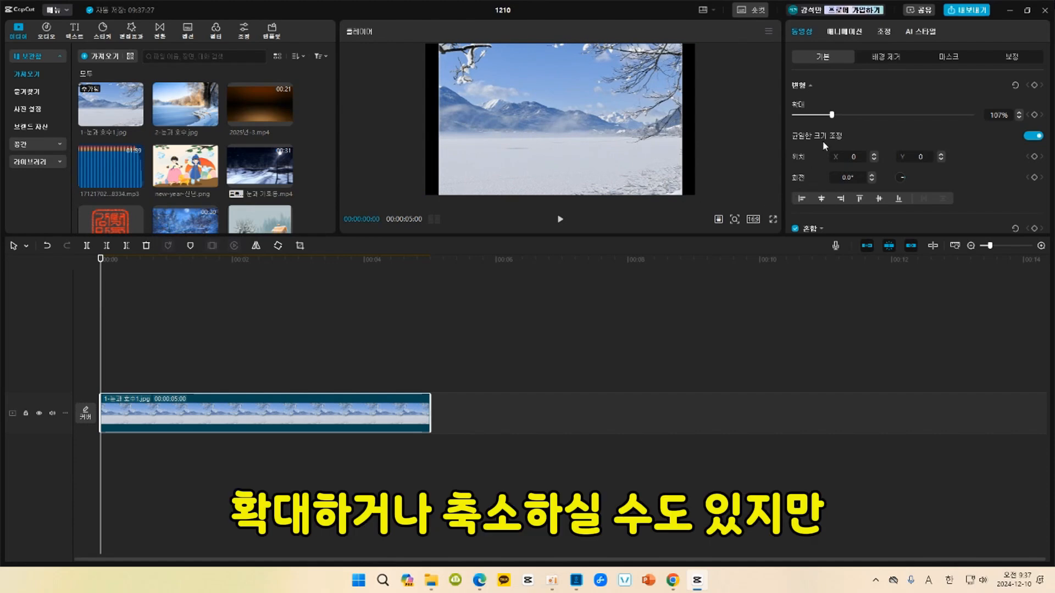
drag(833, 115, 837, 115)
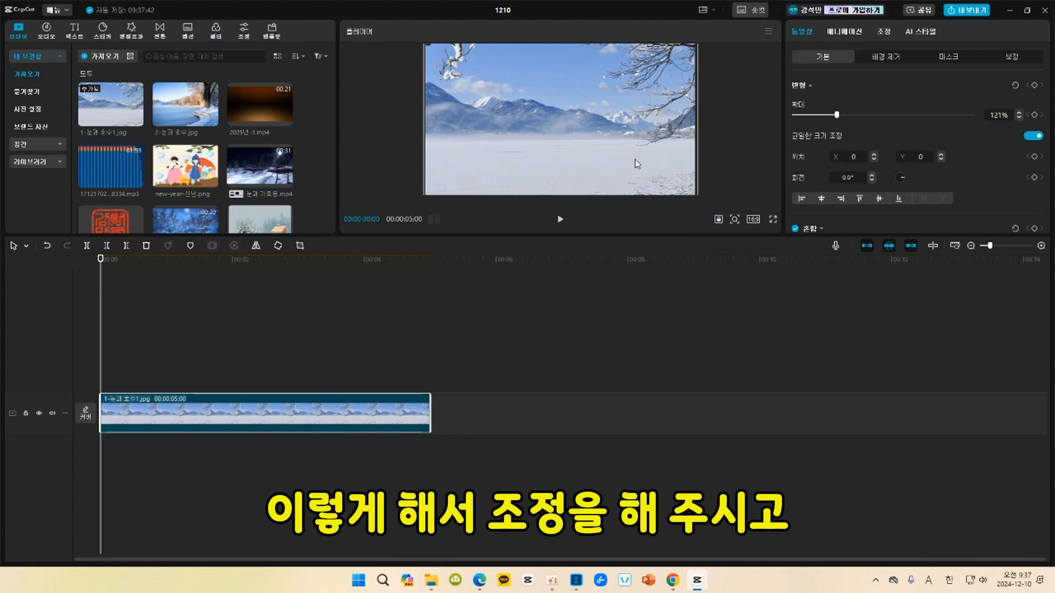
Append 2-눈과 호수.jpg after the first clip and fit it to the frame at 119% scale with Y position -55.
click(621, 255)
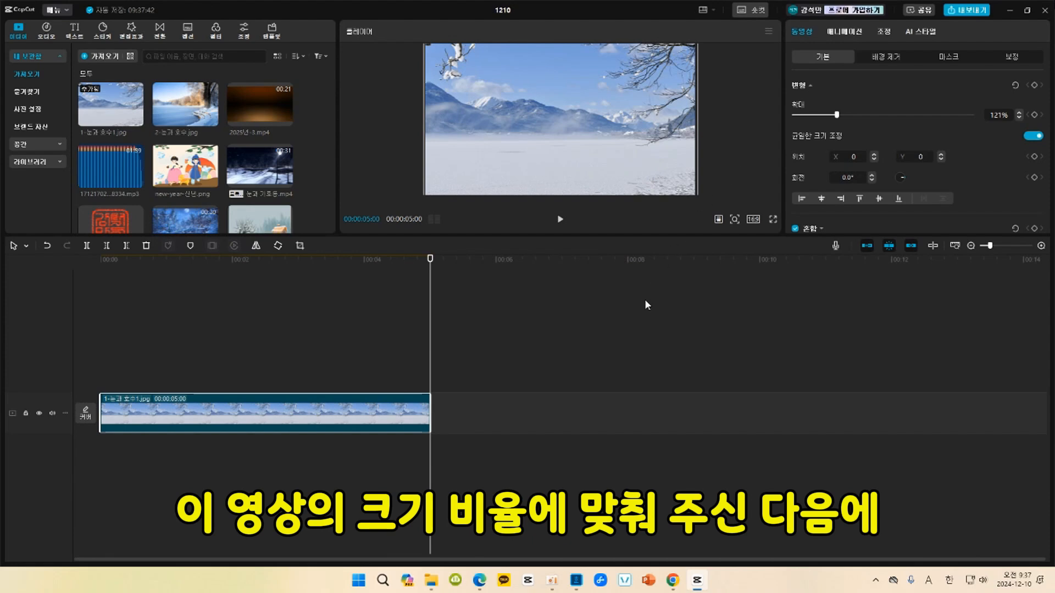
mouse_move(212, 121)
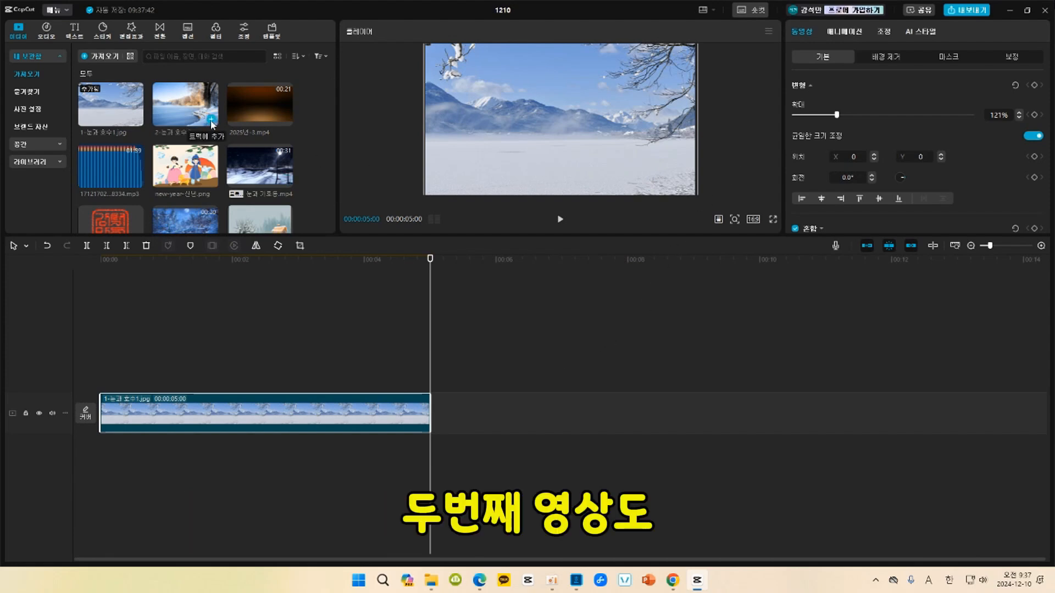
click(212, 120)
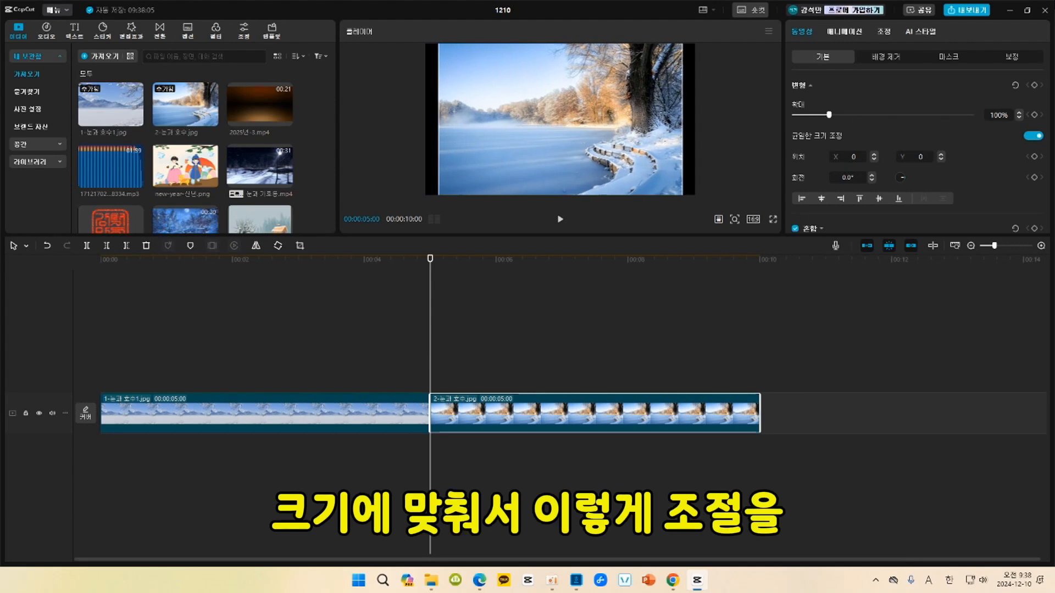
drag(673, 194, 695, 235)
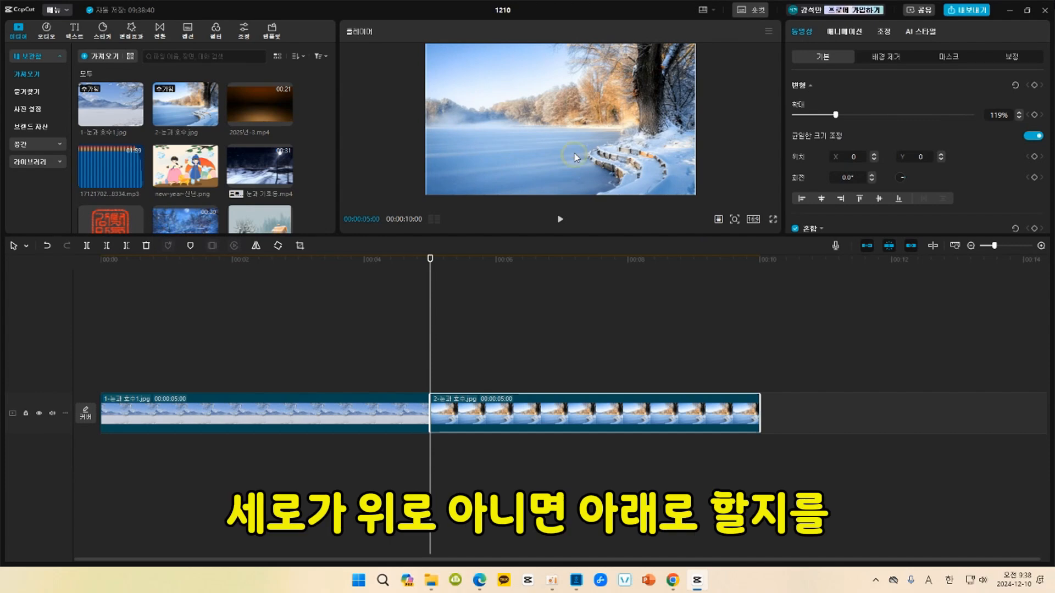
mouse_move(574, 156)
mouse_down()
mouse_move(579, 130)
mouse_move(576, 178)
mouse_move(577, 163)
mouse_up()
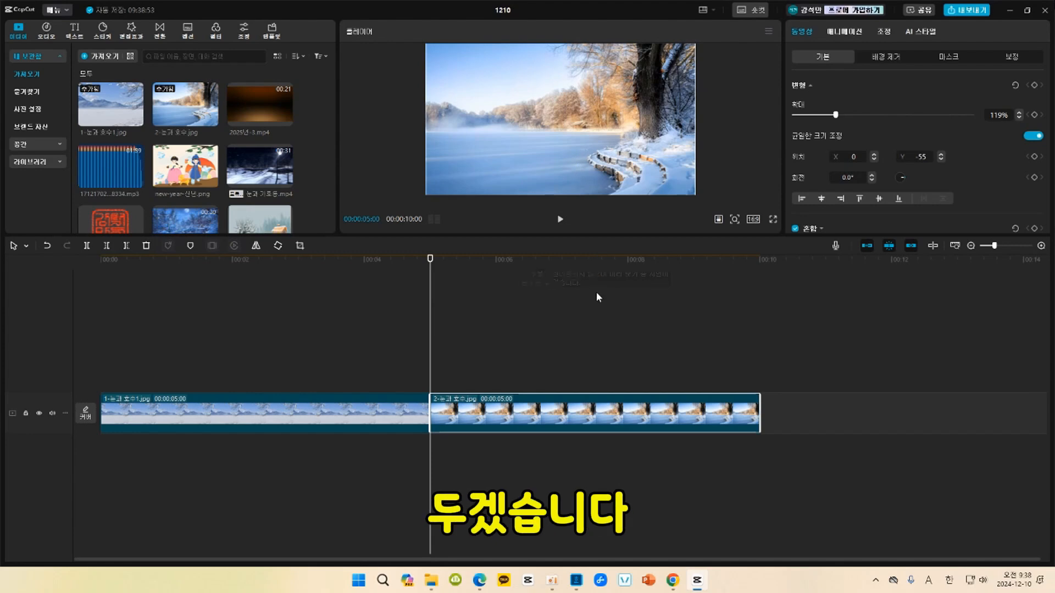
Add a default text clip at the very start of the timeline.
click(102, 266)
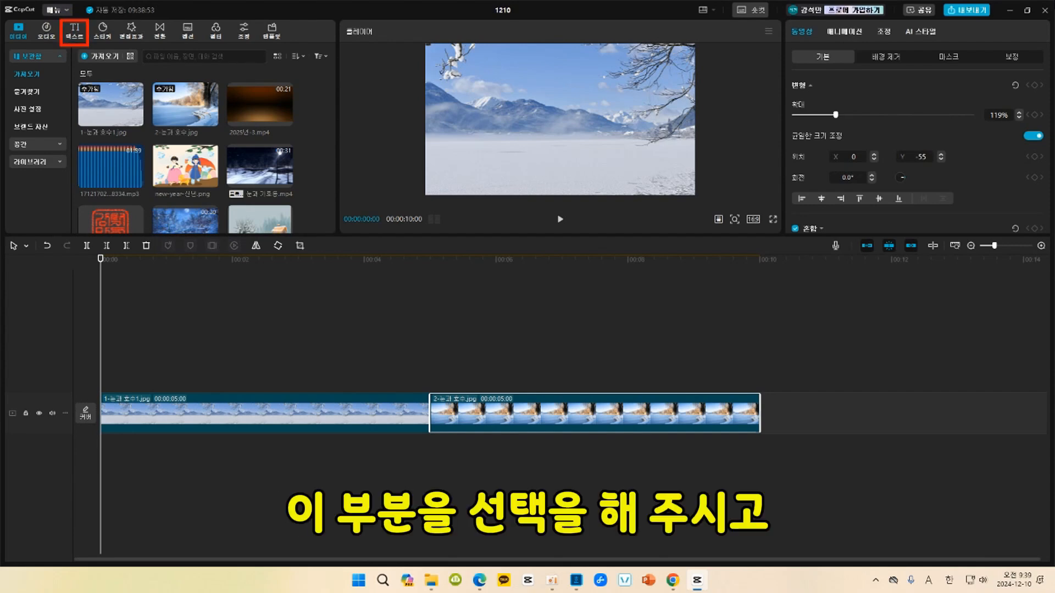
click(76, 32)
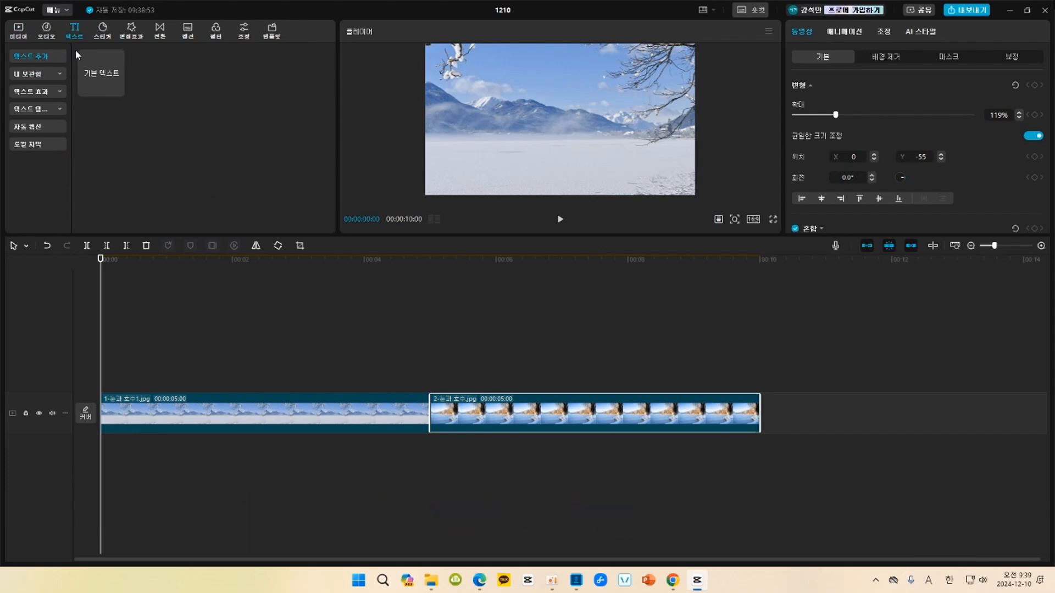
mouse_move(84, 61)
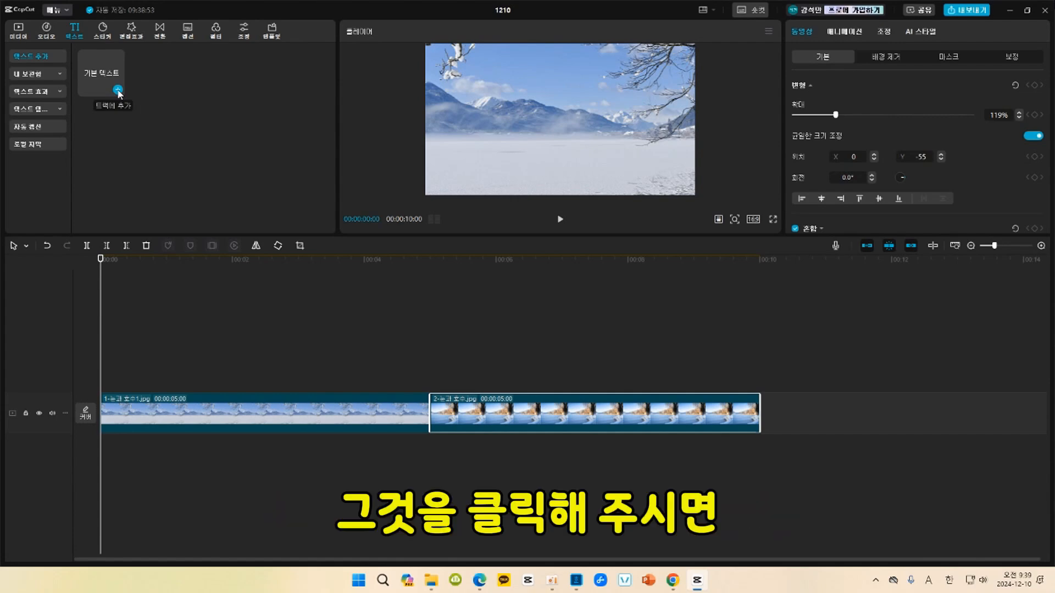
click(118, 90)
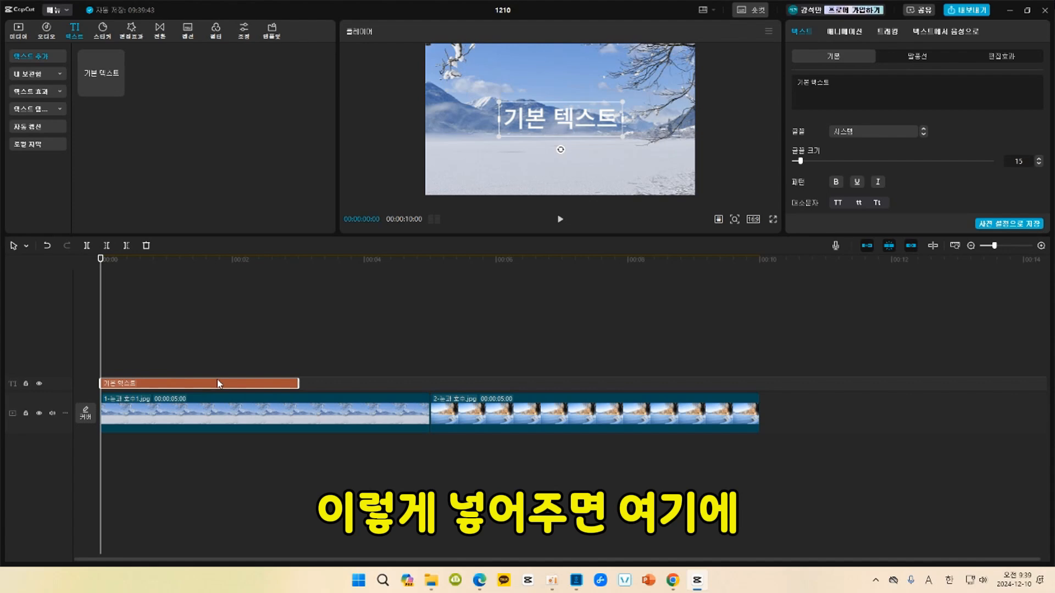
Enlarge the preview area and replace the default text with the title "2025년의 여명".
drag(539, 237, 540, 311)
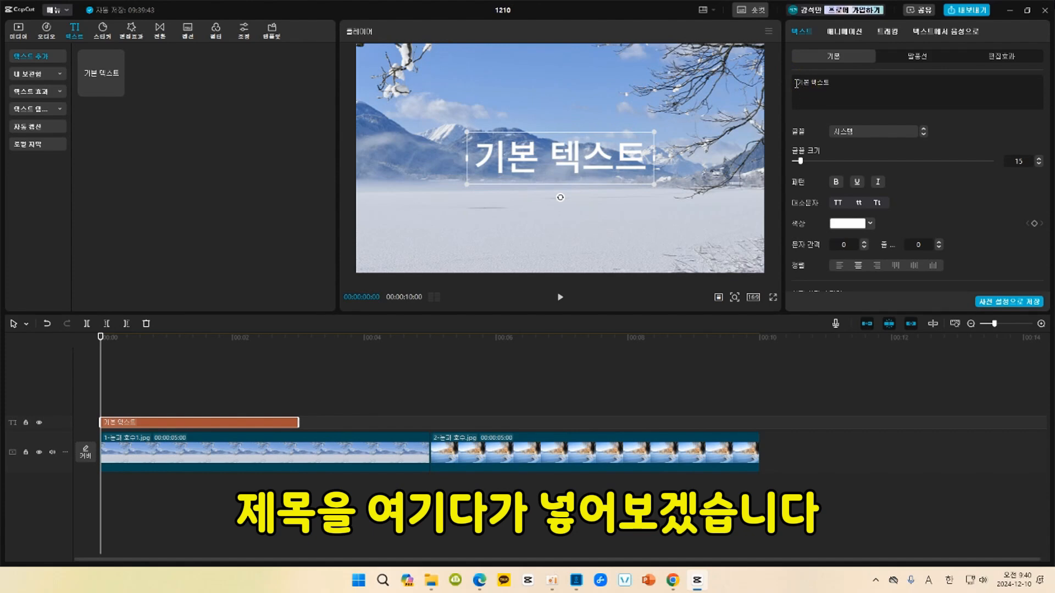
drag(796, 82, 831, 83)
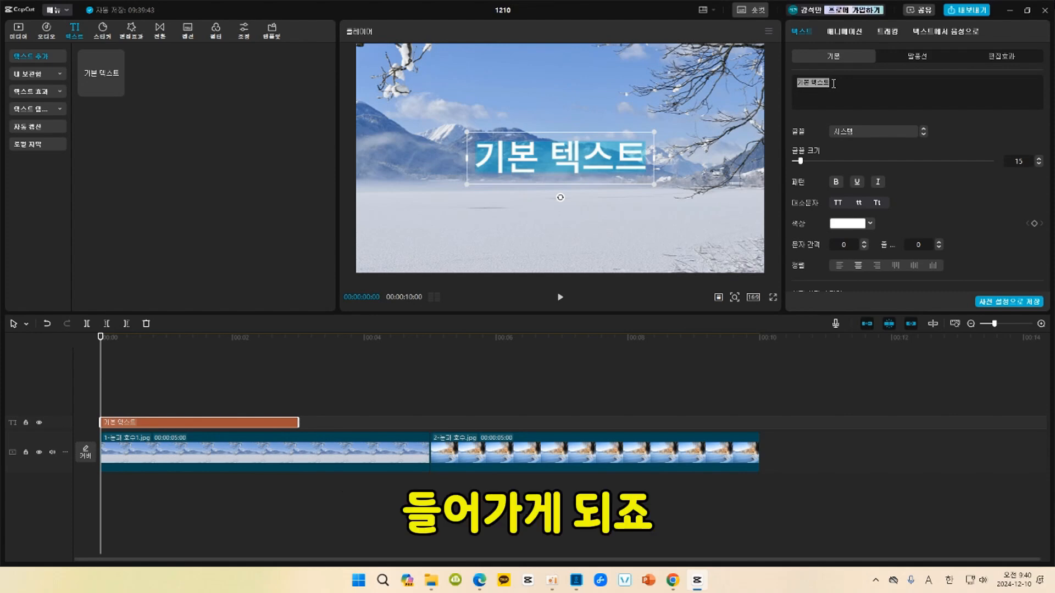
text(202)
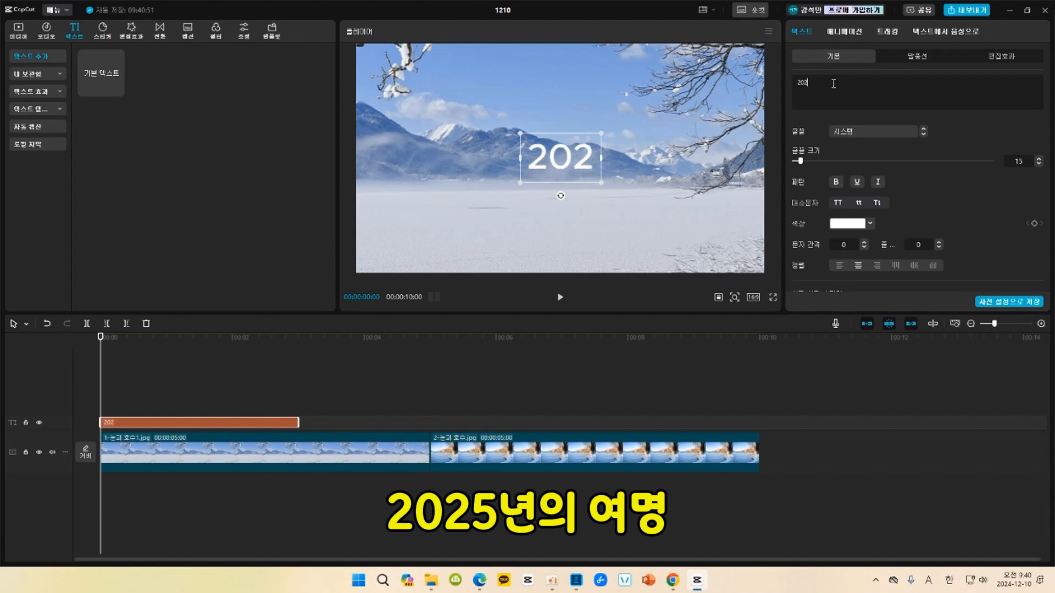
text(5년)
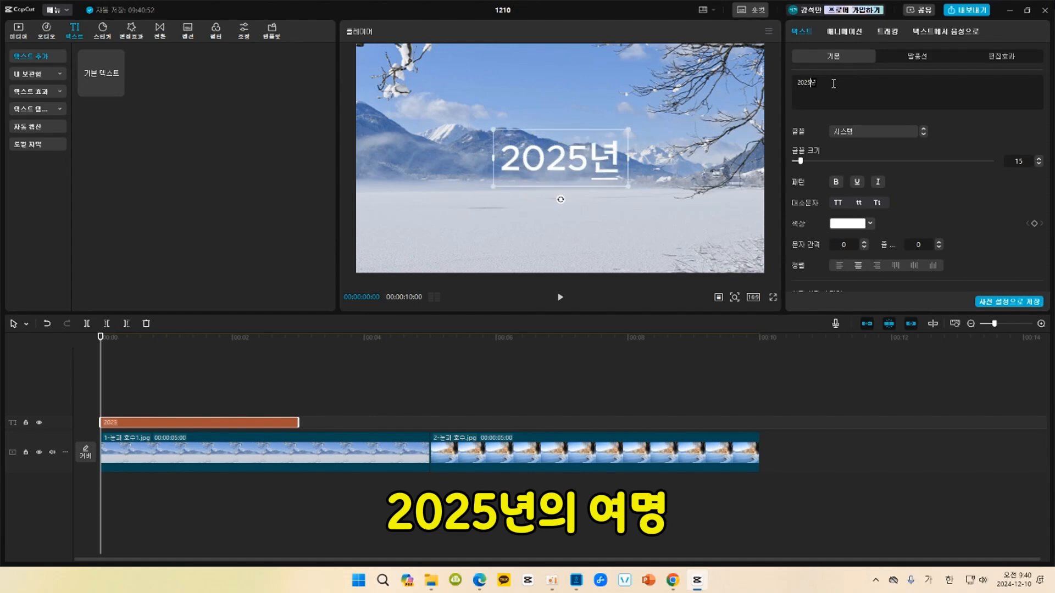
text(의 여며ㅇ)
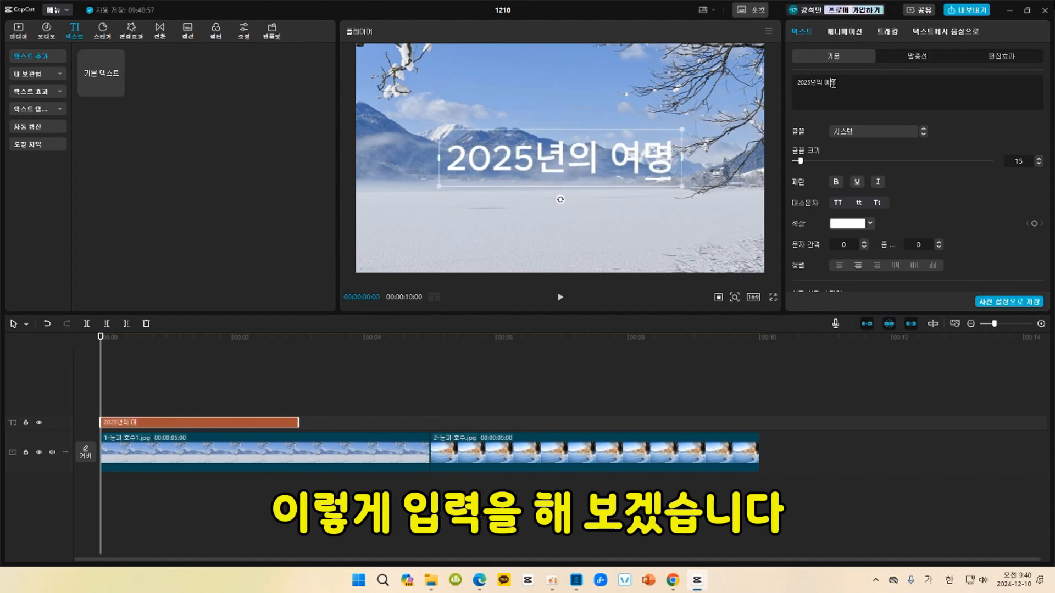
click(888, 95)
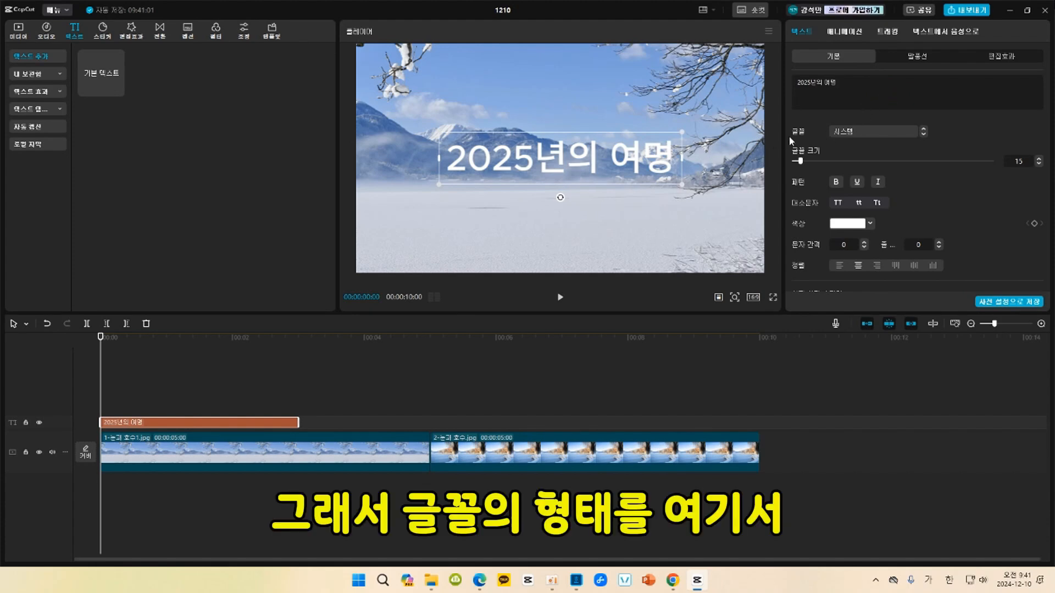
Set the title's font to 추사사랑.
click(873, 134)
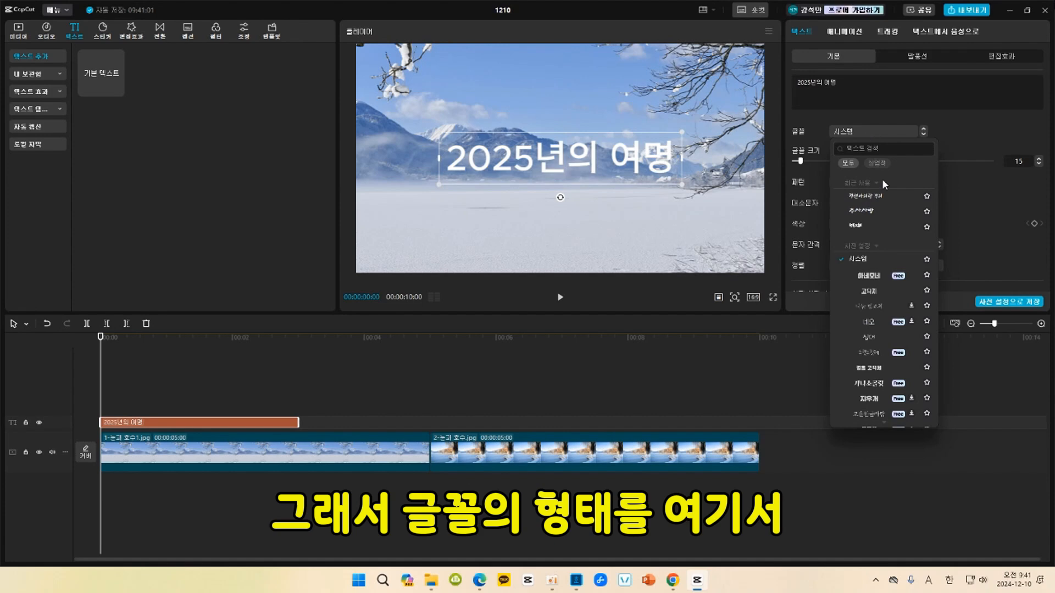
click(885, 214)
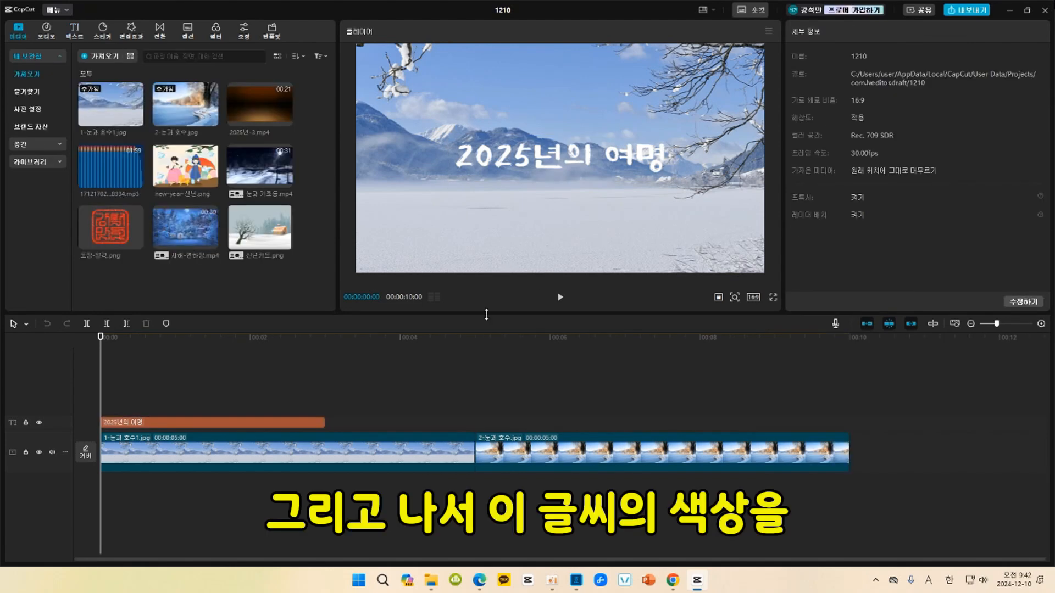
Set the title text's color to yellow FFDC00.
click(313, 422)
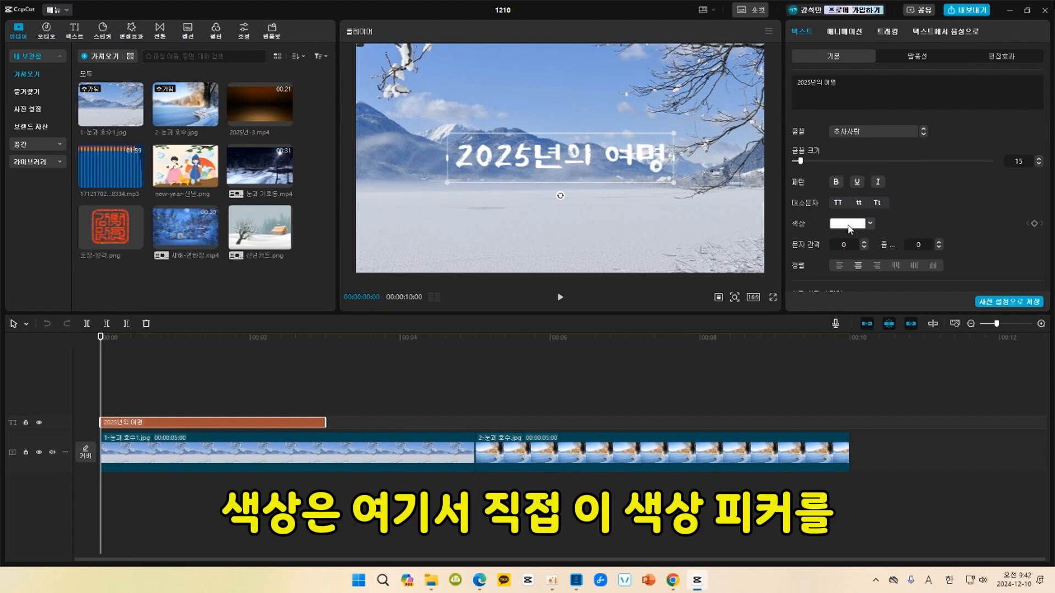
click(845, 225)
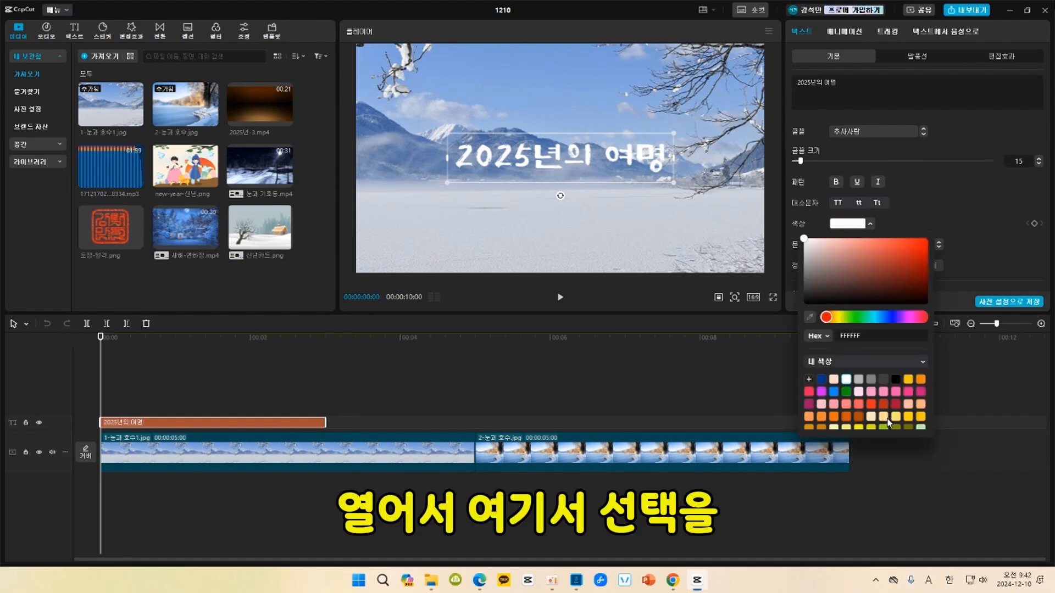
click(914, 416)
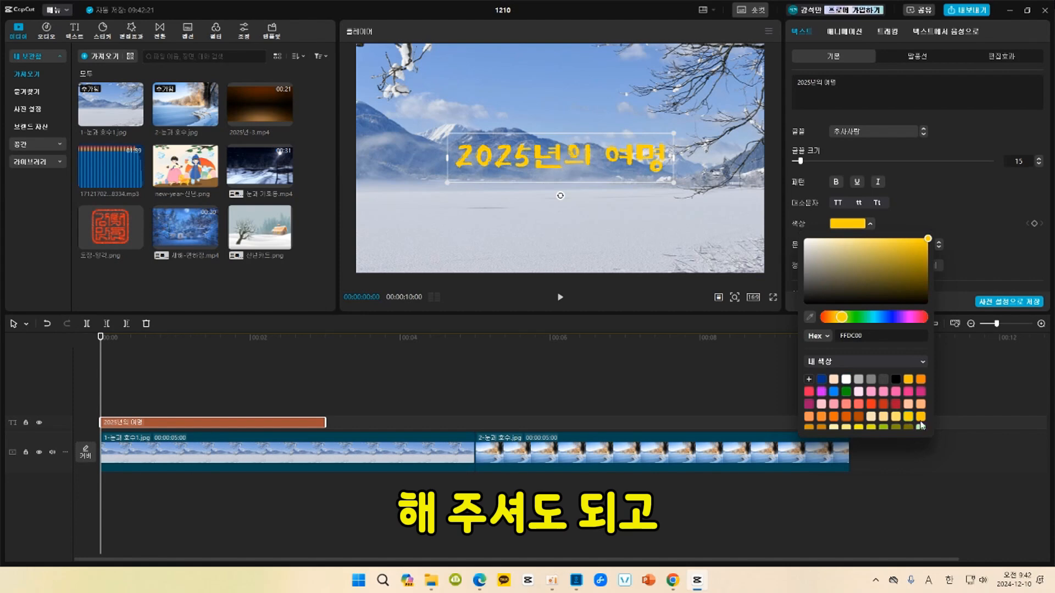
Expand the preset text styles and apply the orange style with a white outline to the title.
scroll(972, 242, down, 1)
scroll(971, 241, down, 1)
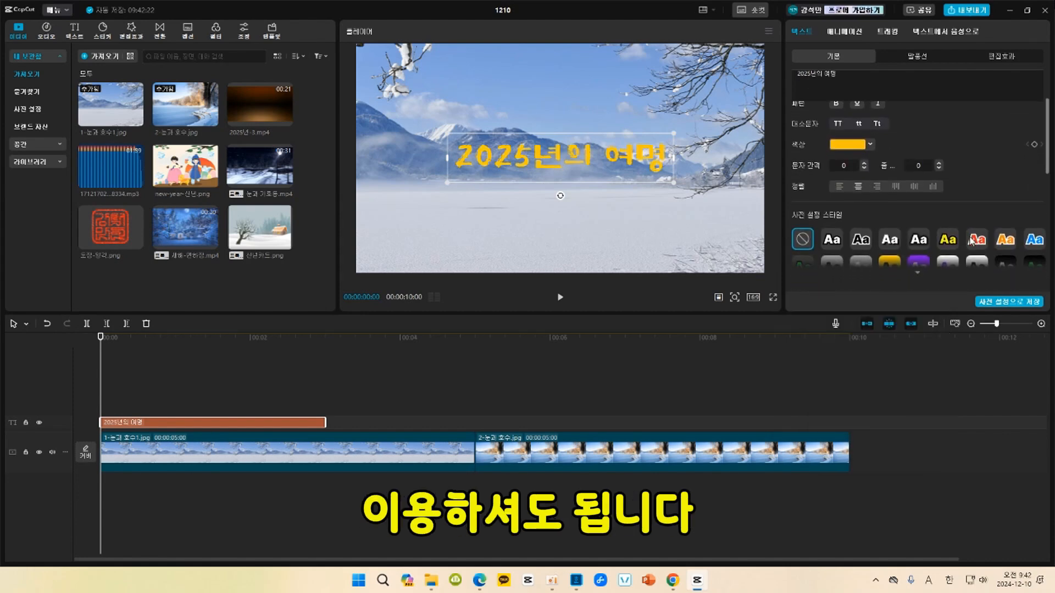
scroll(965, 242, down, 1)
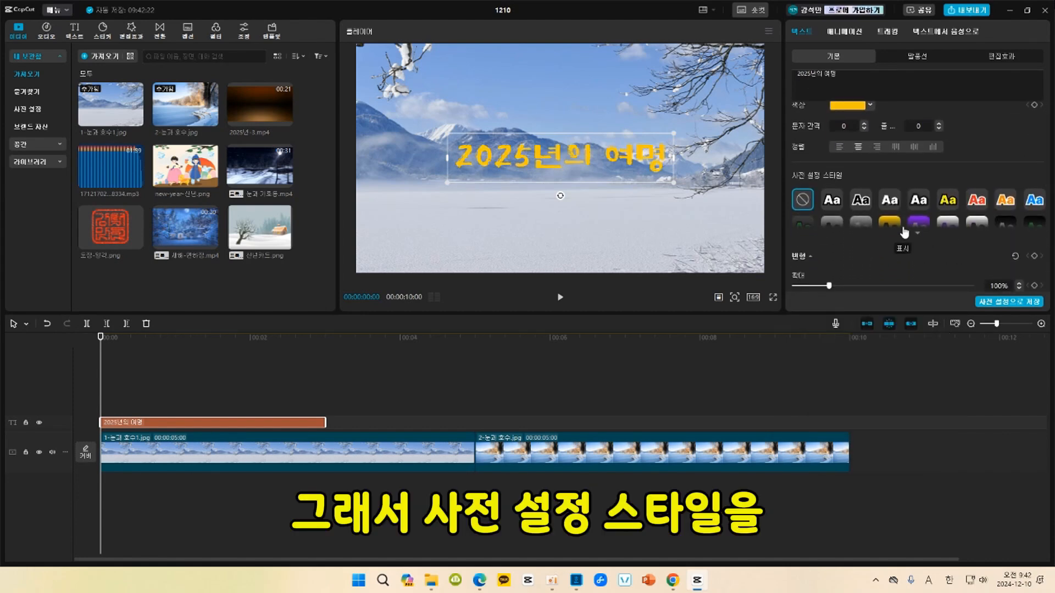
click(918, 234)
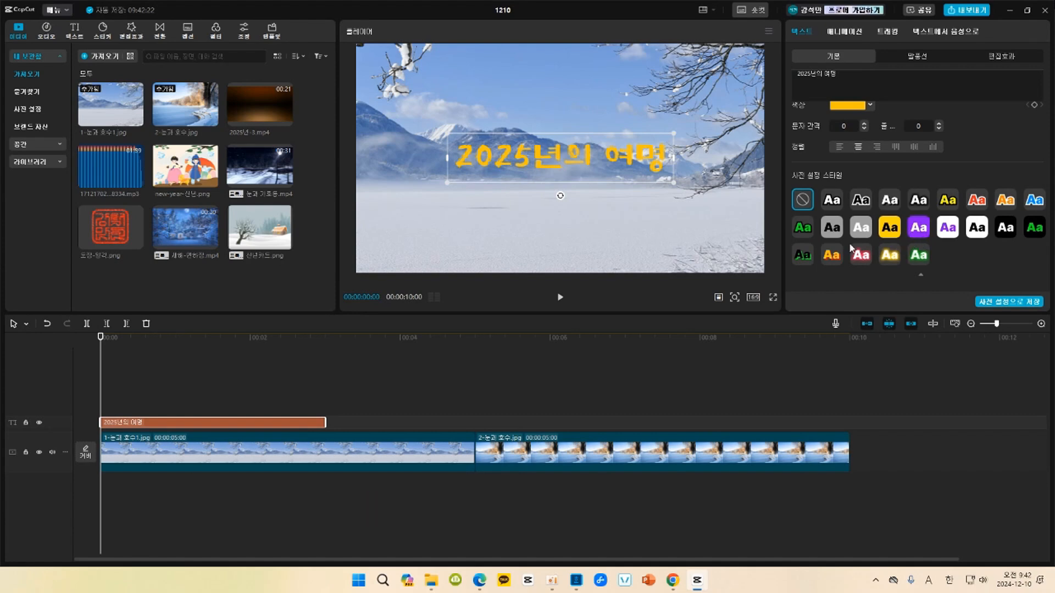
click(832, 262)
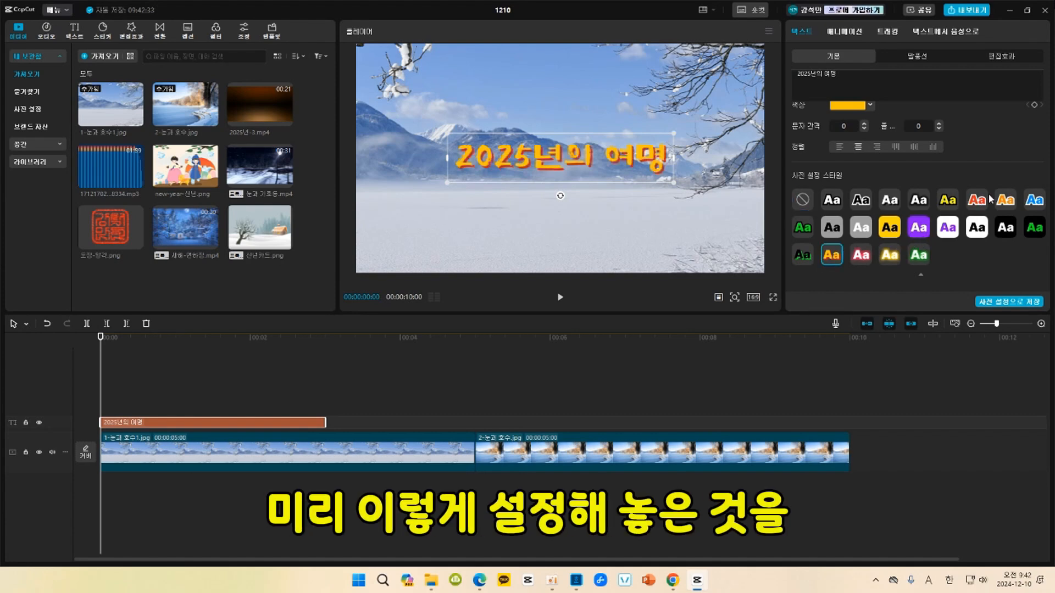
click(1005, 203)
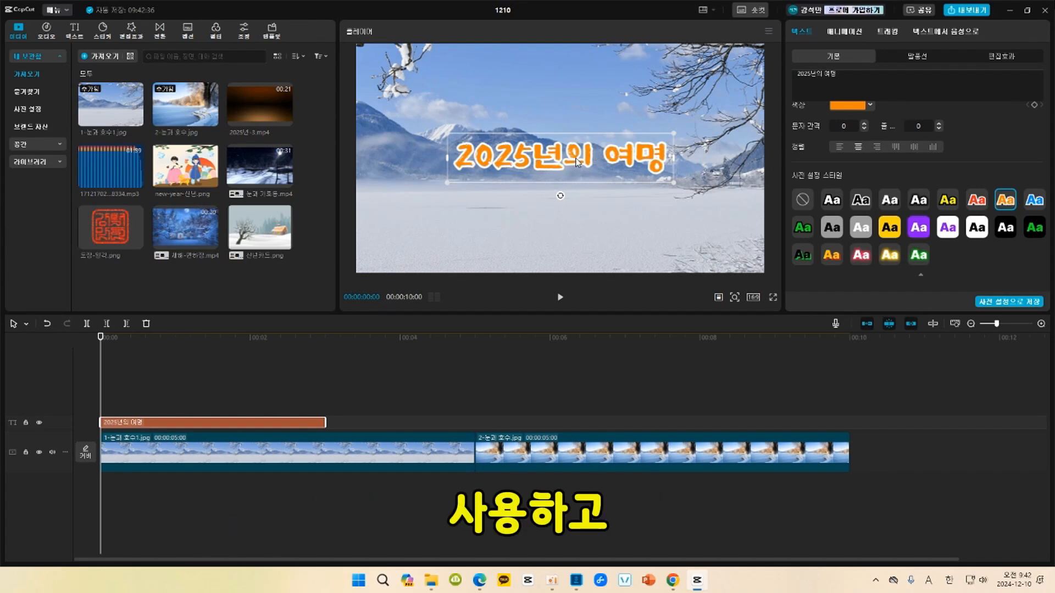
Move the title up to the top centre of the frame and reduce its font size to 11.
drag(576, 162, 577, 87)
scroll(1011, 139, up, 3)
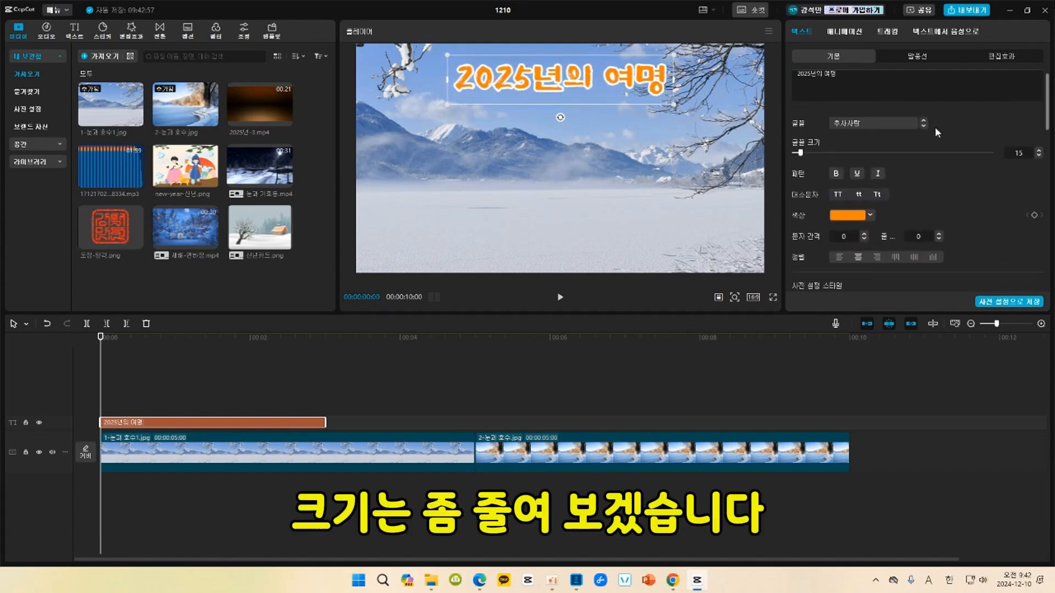
click(1039, 165)
click(1039, 164)
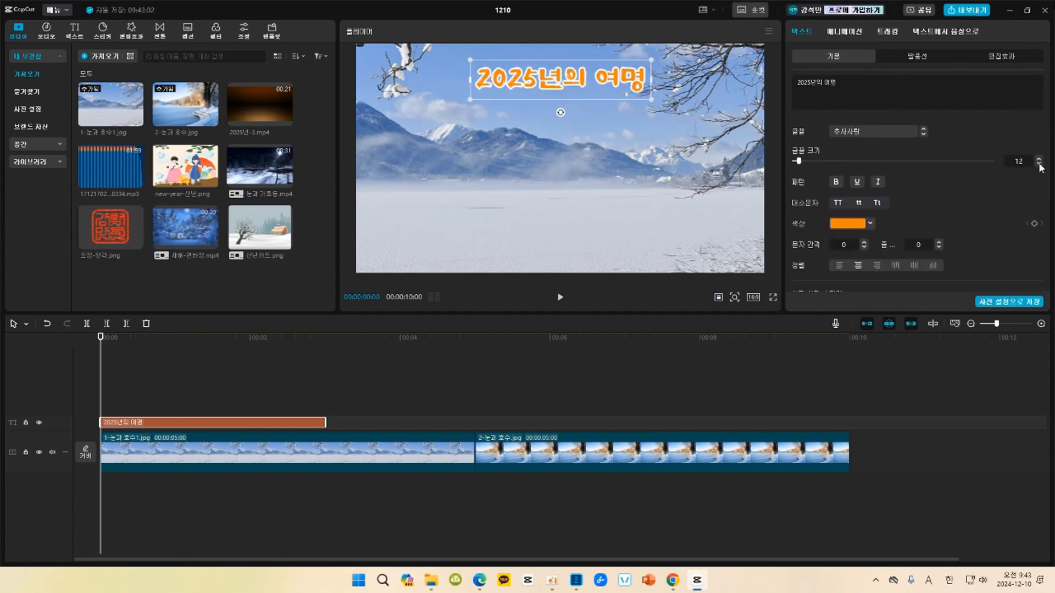
click(1039, 165)
click(1039, 164)
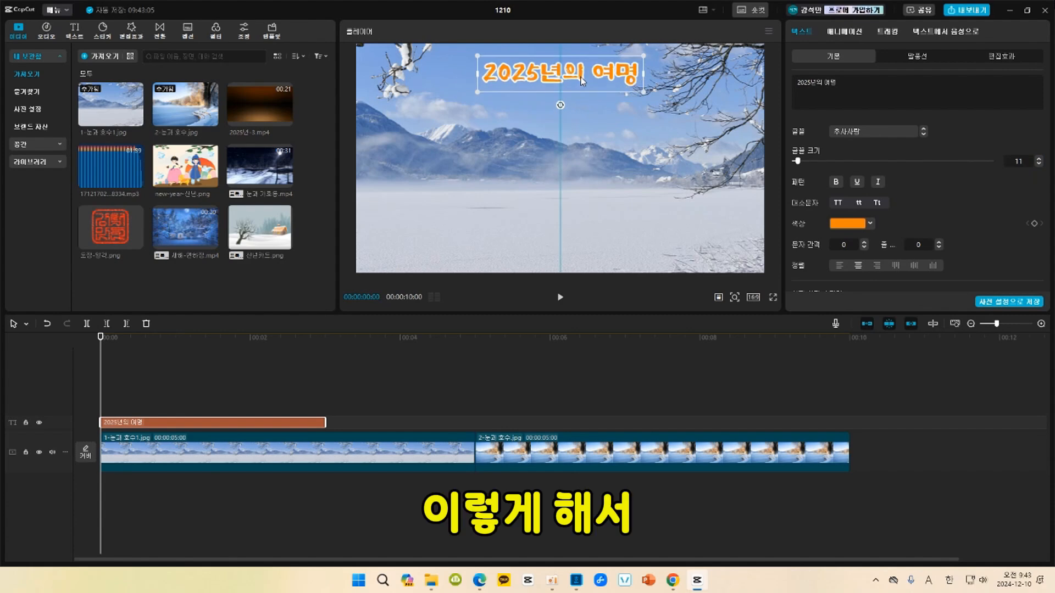
Extend the title clip to the end of the second image and add a default text clip above it spanning the same length.
mouse_move(325, 423)
mouse_down()
mouse_move(622, 439)
mouse_move(846, 472)
mouse_up()
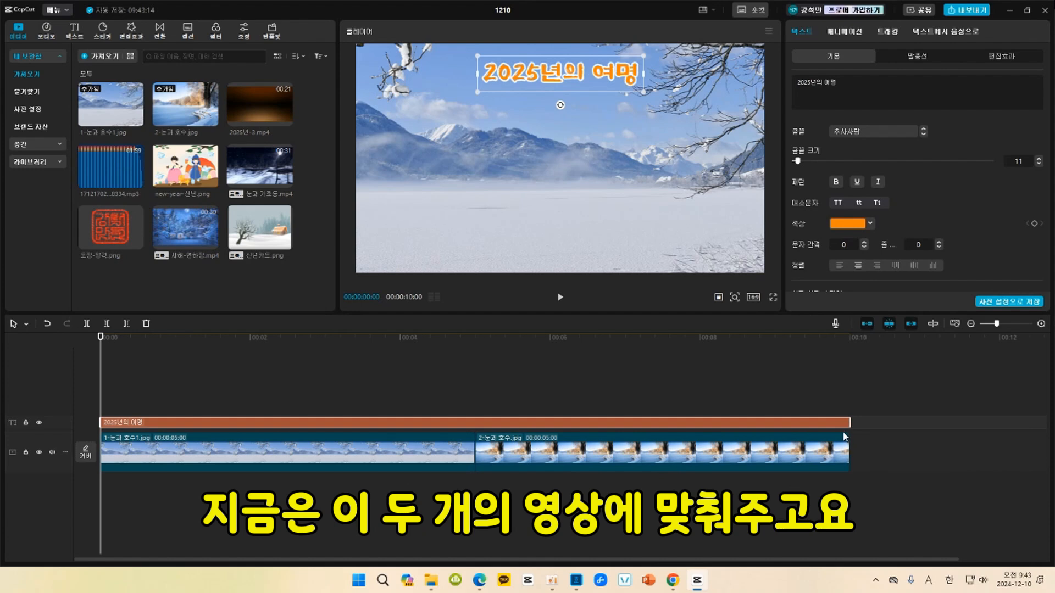
click(131, 30)
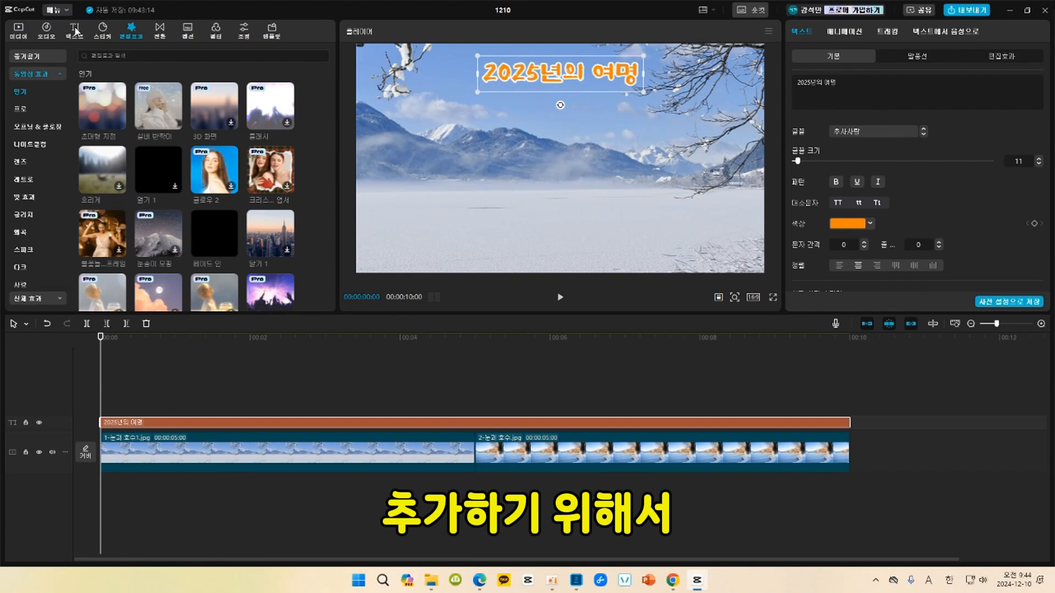
click(75, 30)
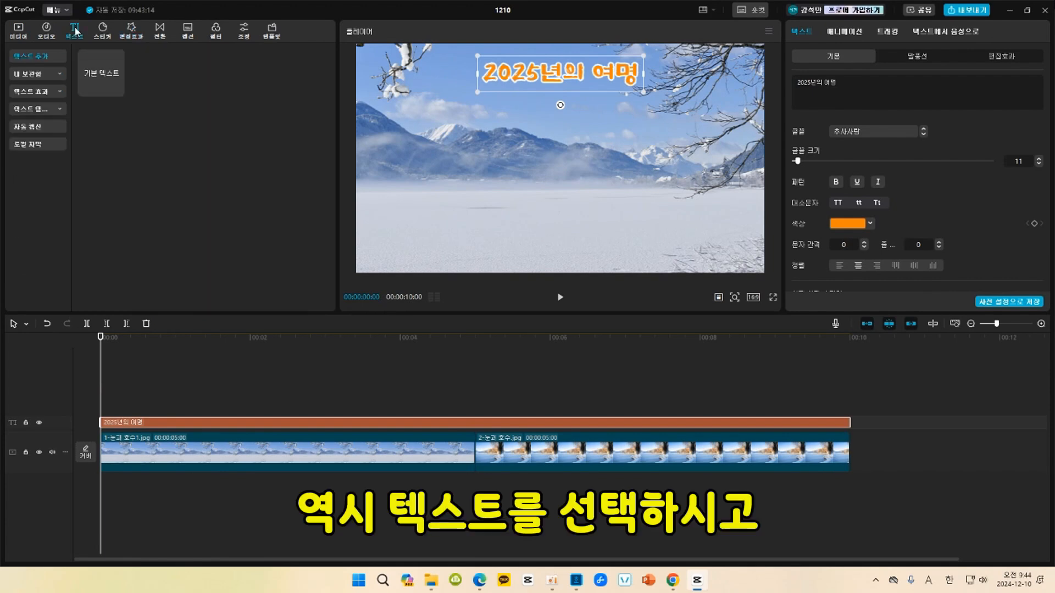
click(118, 90)
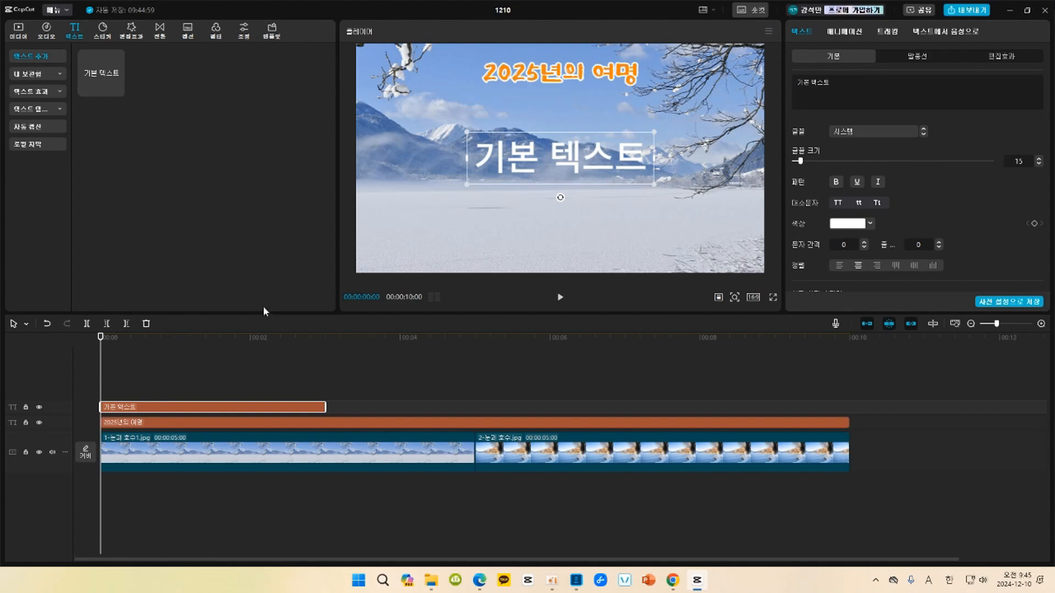
drag(325, 407, 850, 416)
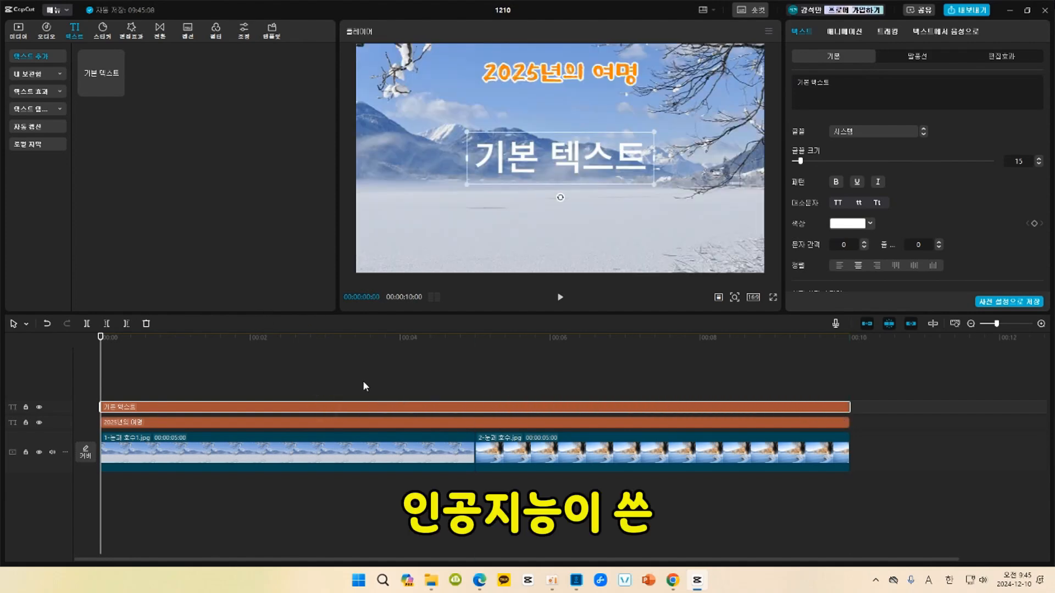
Switch to the wrtn chat in the browser and copy the poem from "안개 속에 감춰진 호수," through the closing sentence.
click(814, 84)
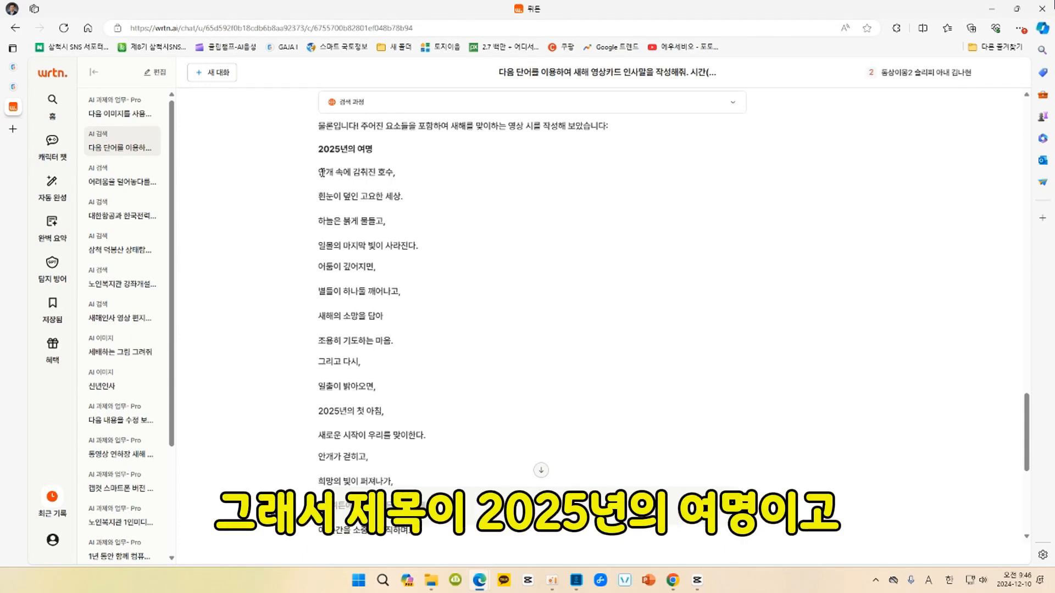
click(318, 172)
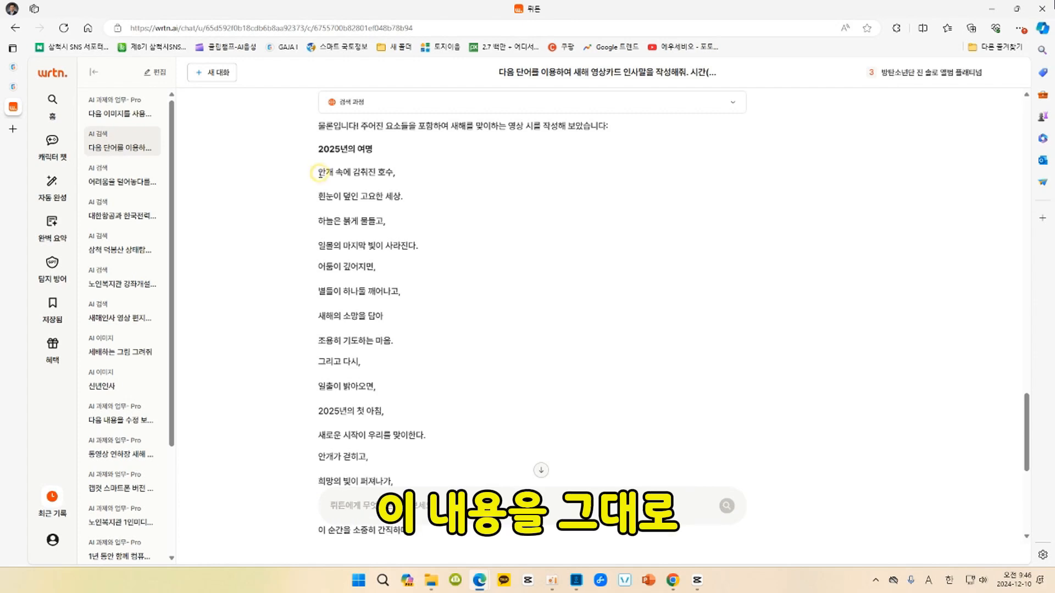
drag(318, 172, 524, 369)
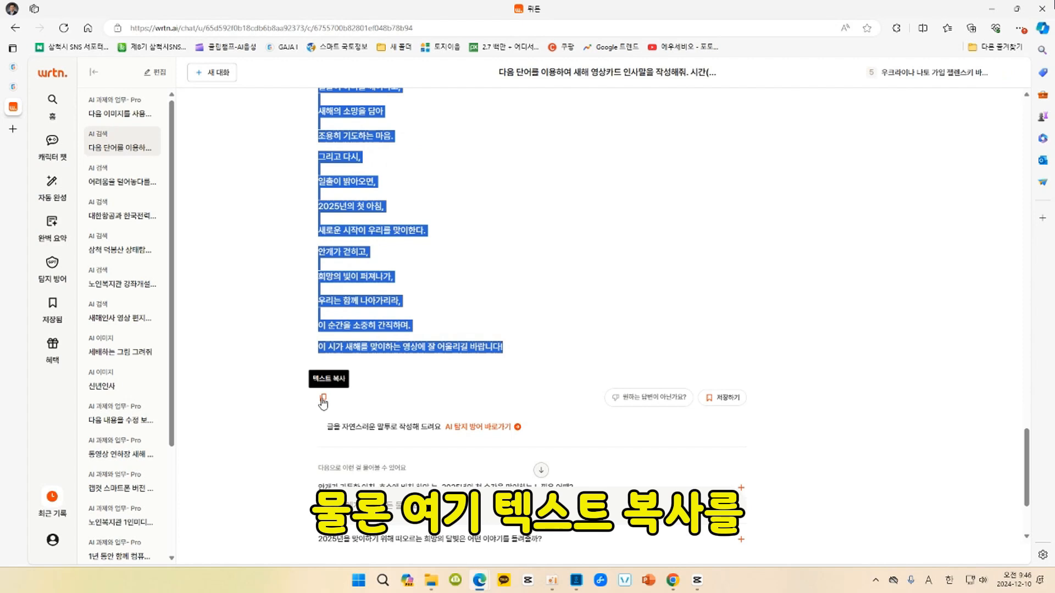
right_click(352, 328)
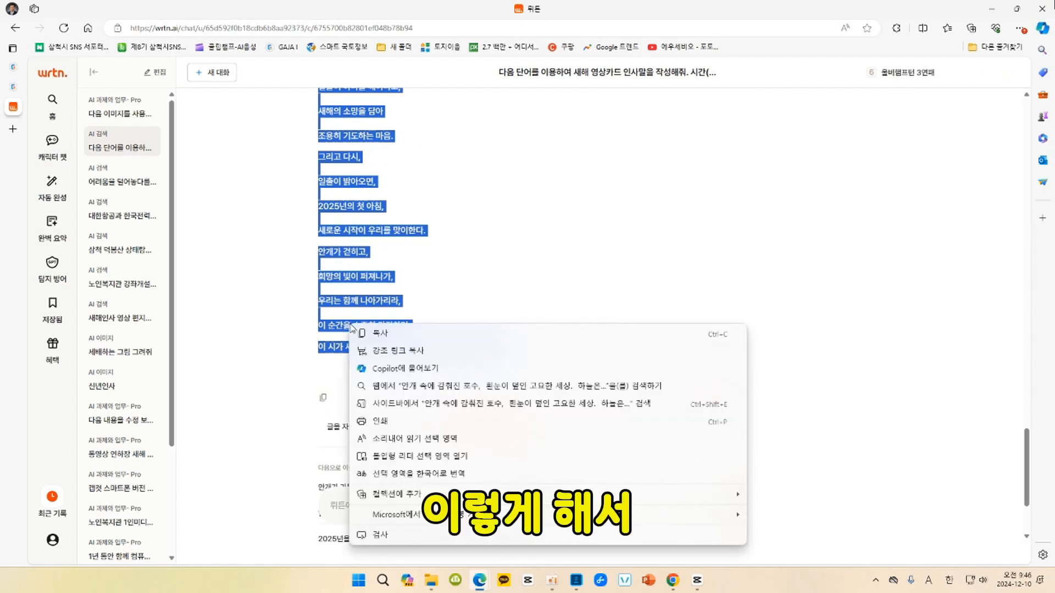
click(478, 333)
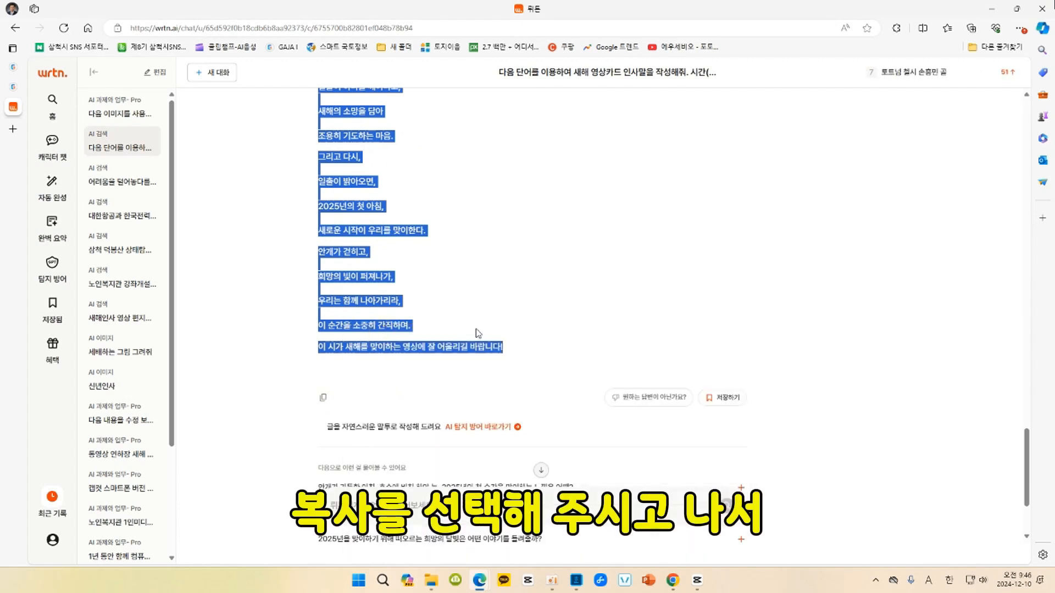
Return to CapCut and replace the new clip's default text with the copied poem.
click(697, 580)
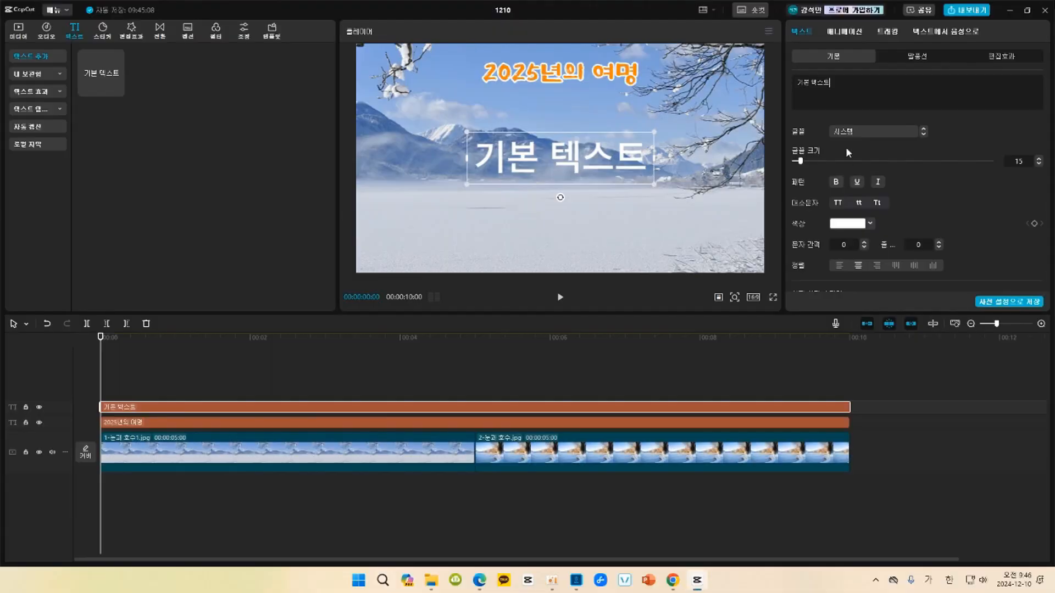
drag(831, 82, 791, 81)
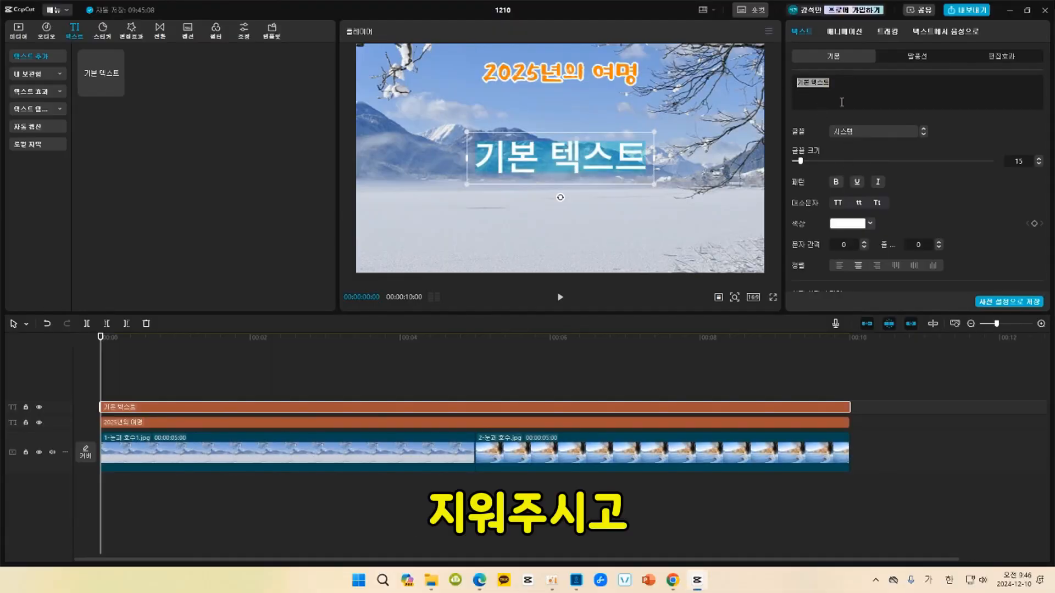
key(ctrl+v)
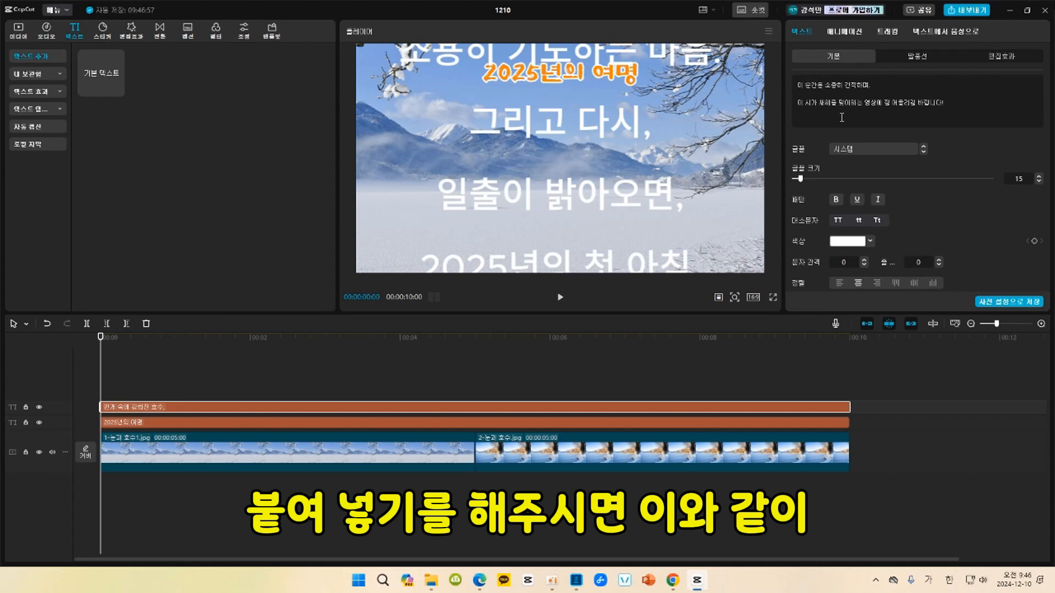
Delete the punctuation ending the poem's first three lines and the blank lines between its first four lines.
scroll(849, 103, up, 10)
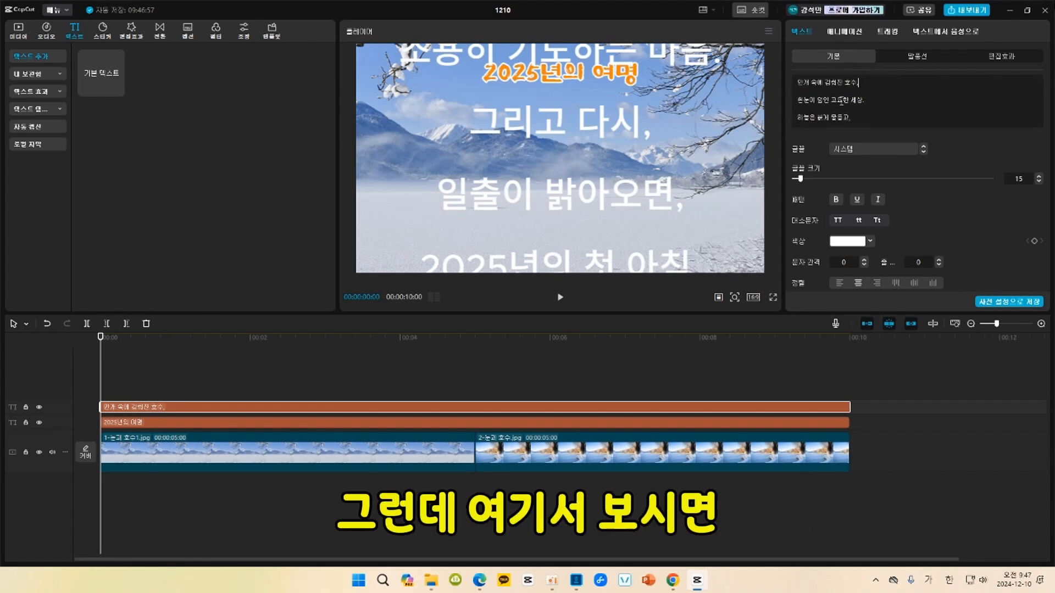
key(BackSpace)
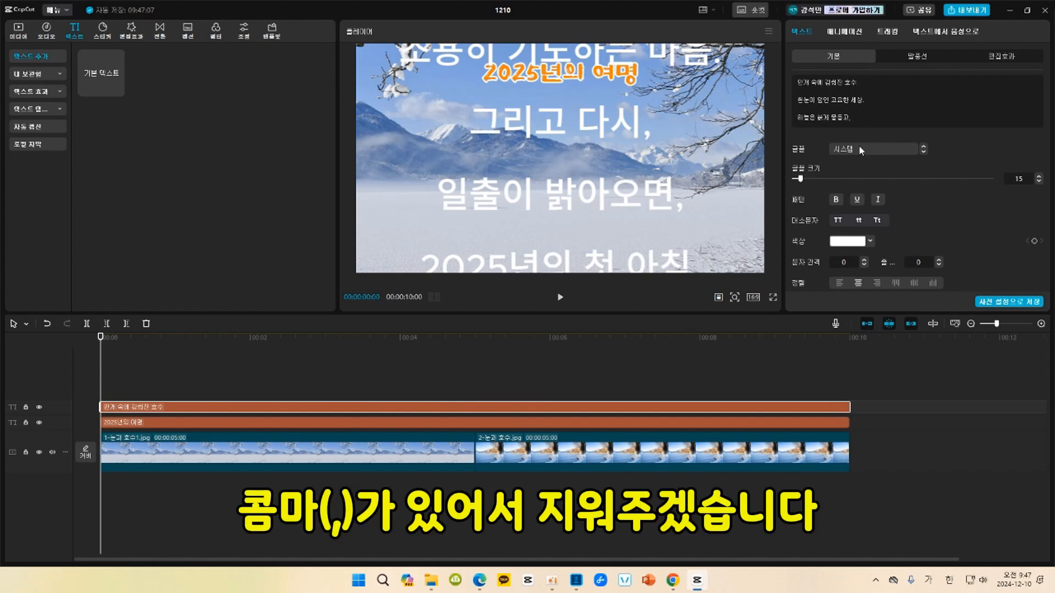
key(Delete)
click(883, 92)
key(BackSpace)
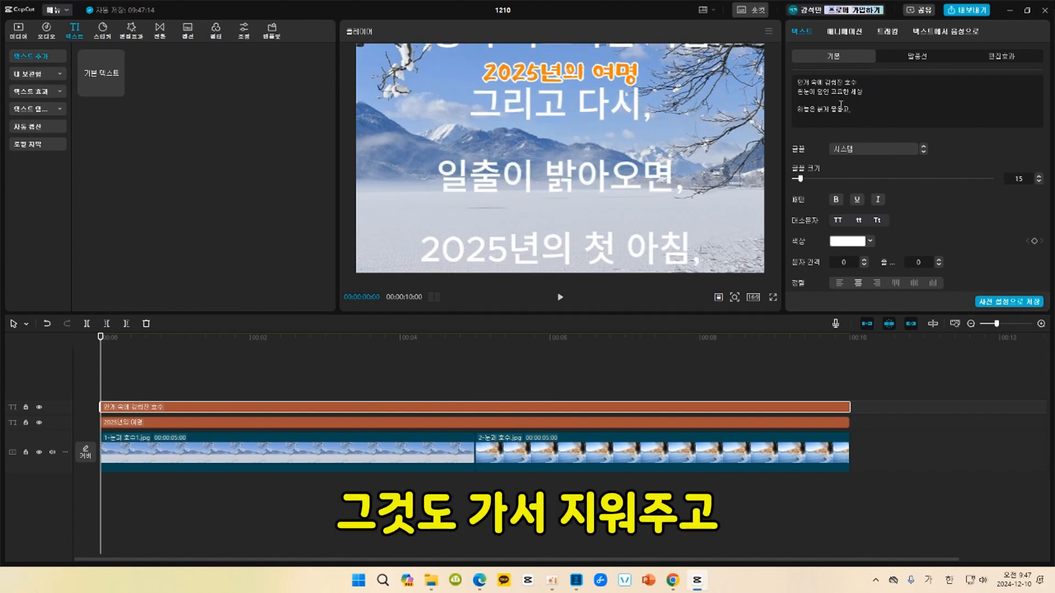
key(Delete)
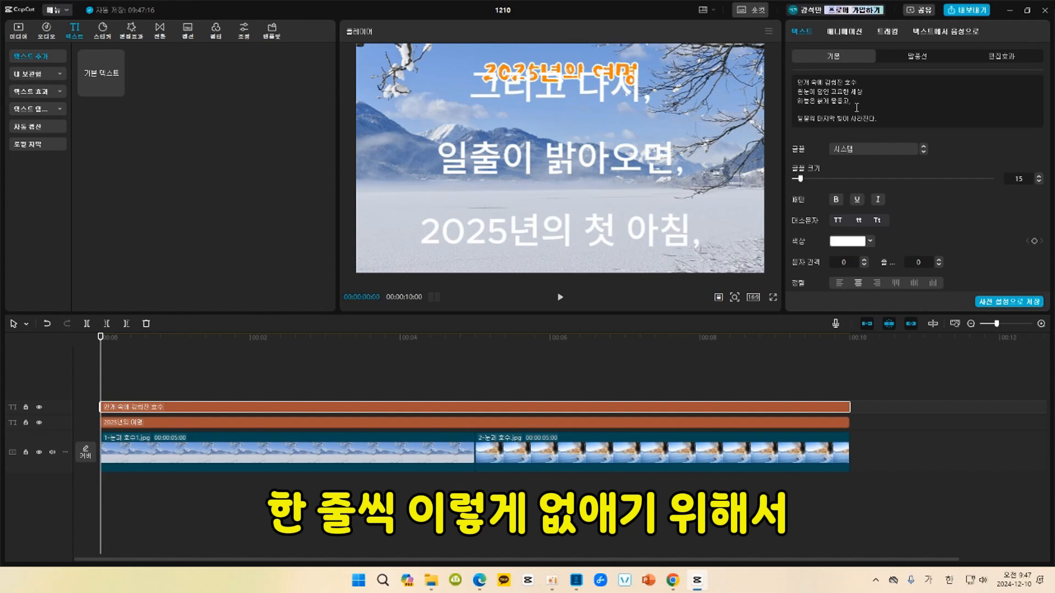
click(861, 107)
key(BackSpace)
key(Delete)
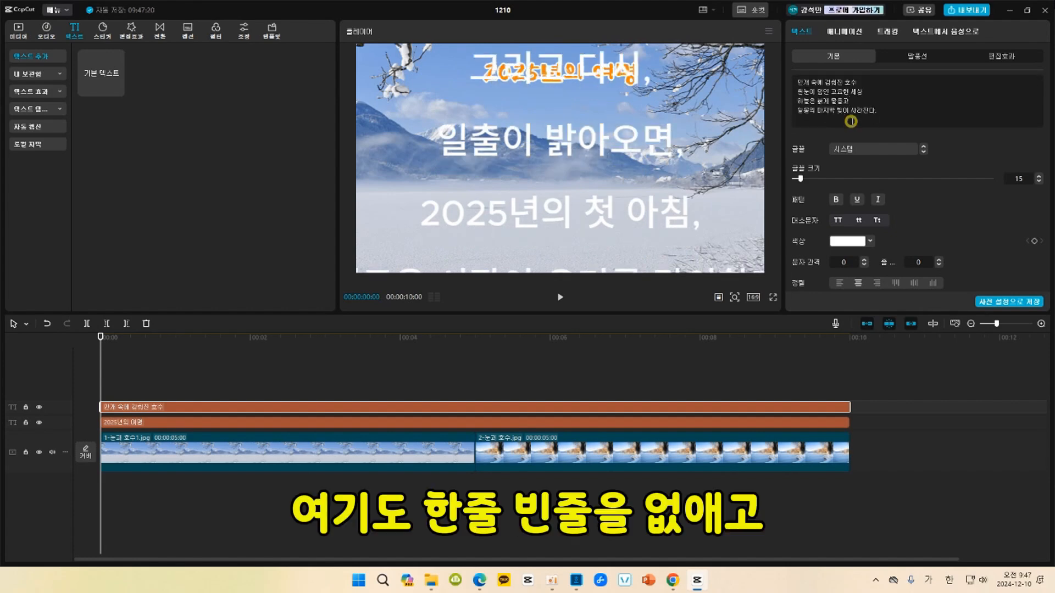
Remove the trailing commas and blank lines from the rest of the poem, starting at "어둠이 깊어지면".
scroll(853, 122, down, 3)
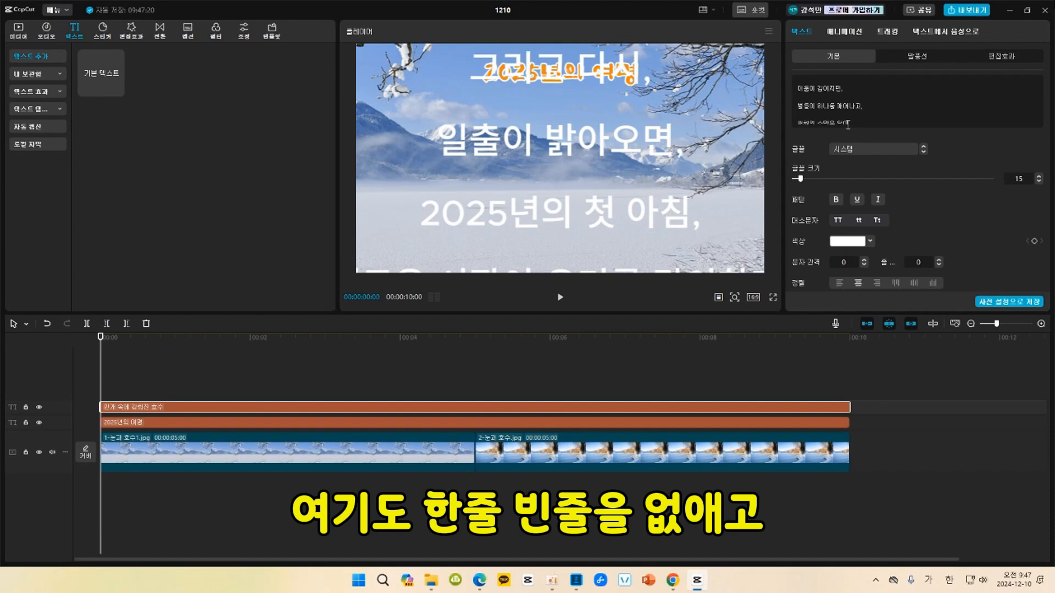
key(Delete)
click(849, 124)
key(BackSpace)
scroll(850, 122, down, 2)
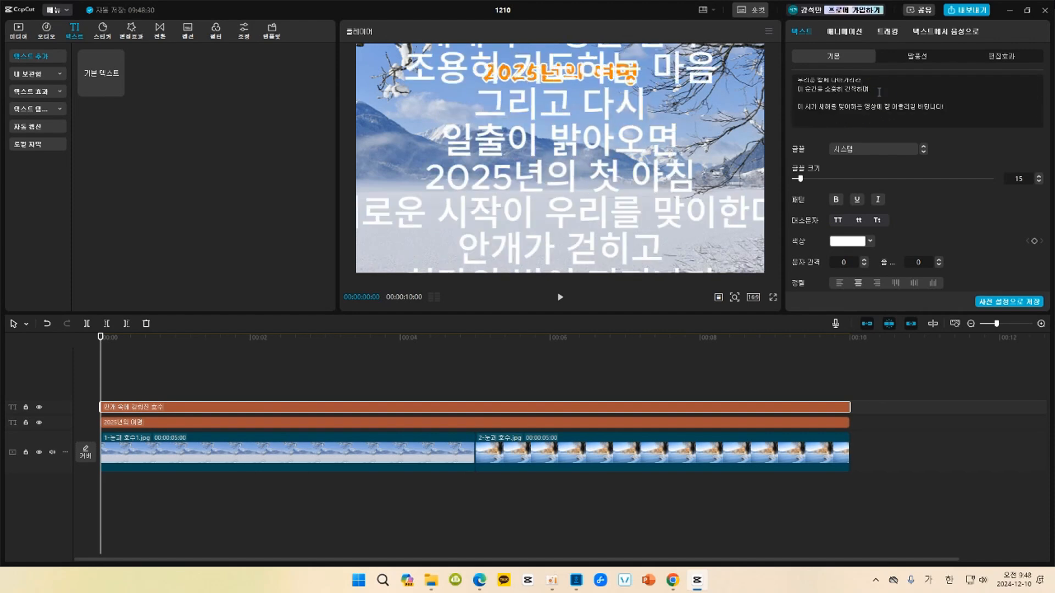
key(Delete)
click(949, 99)
key(BackSpace)
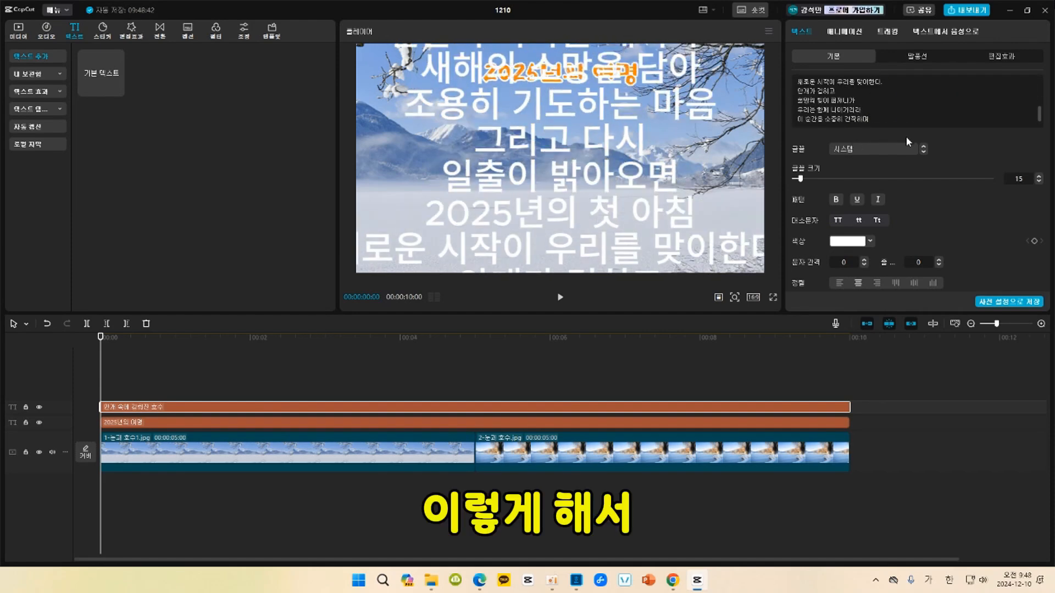
Set the poem text's font to the handwritten-style 행복고흥B.
scroll(890, 120, up, 5)
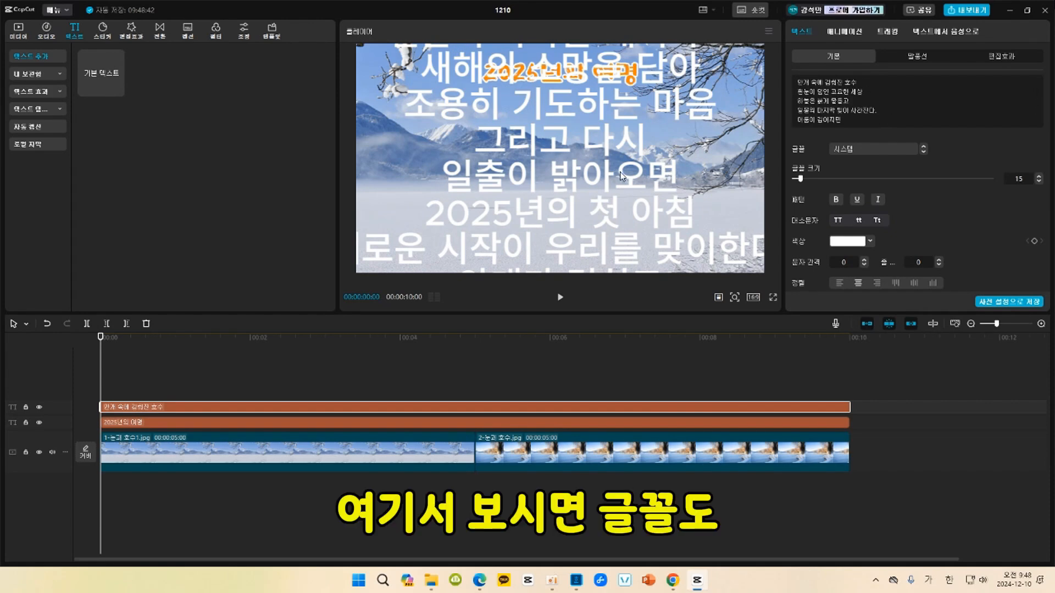
click(879, 150)
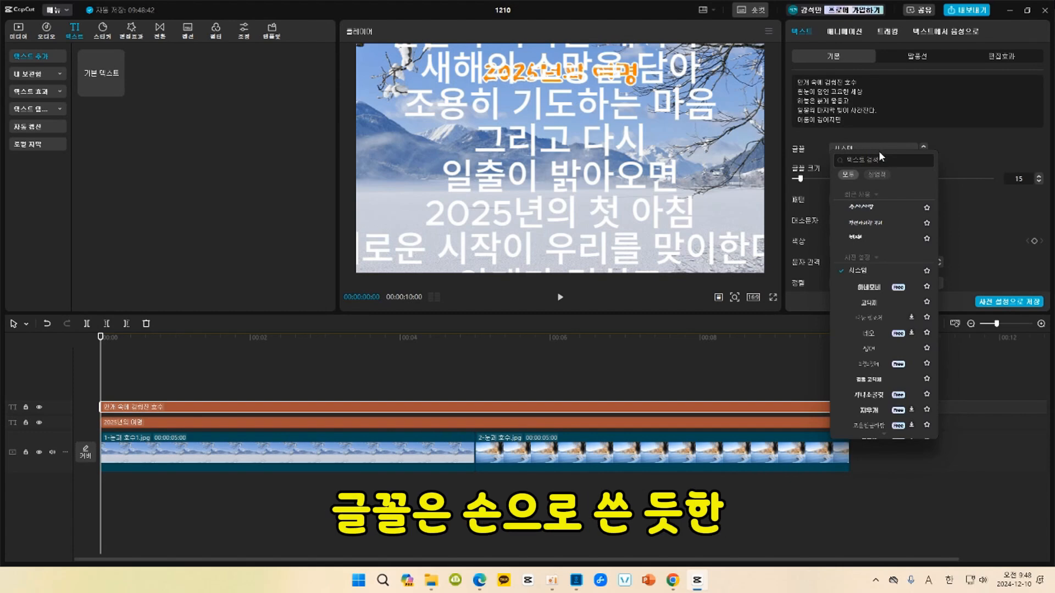
click(862, 238)
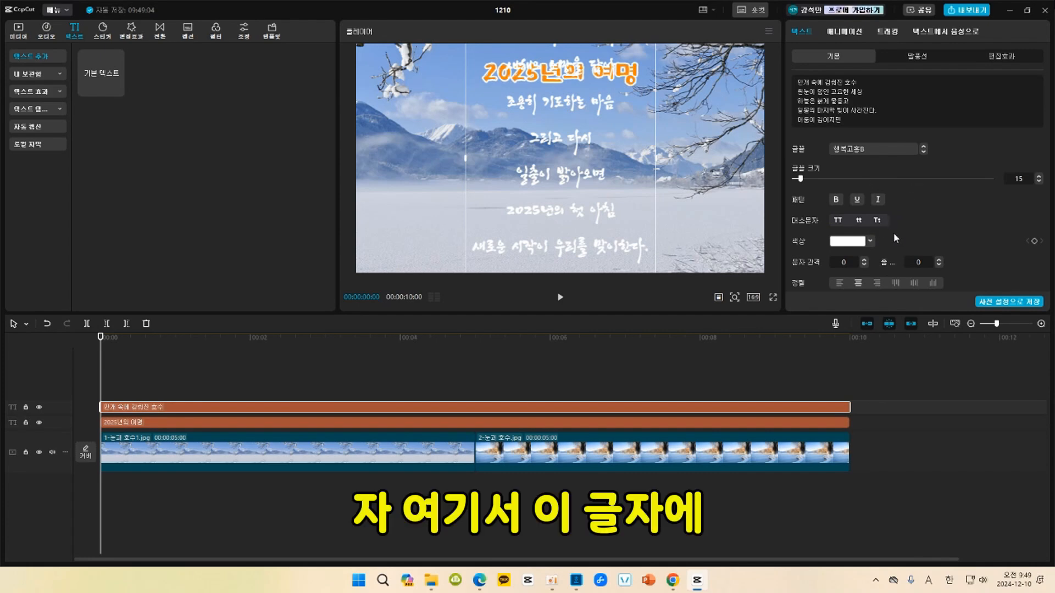
Apply the preset style with black letters and a white outline to the poem text, and make its stroke thinner.
scroll(893, 232, down, 3)
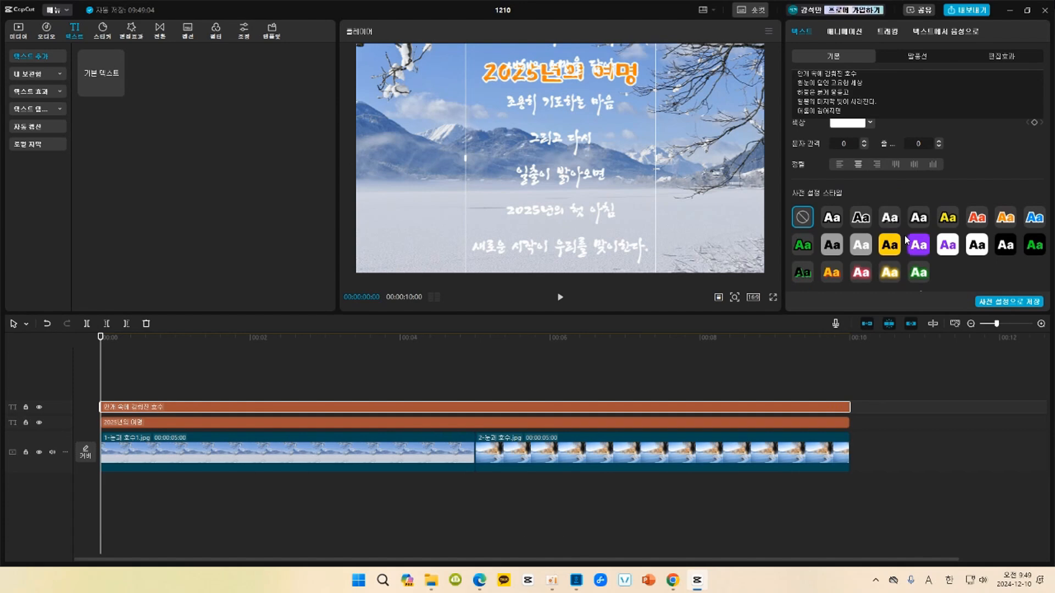
click(861, 219)
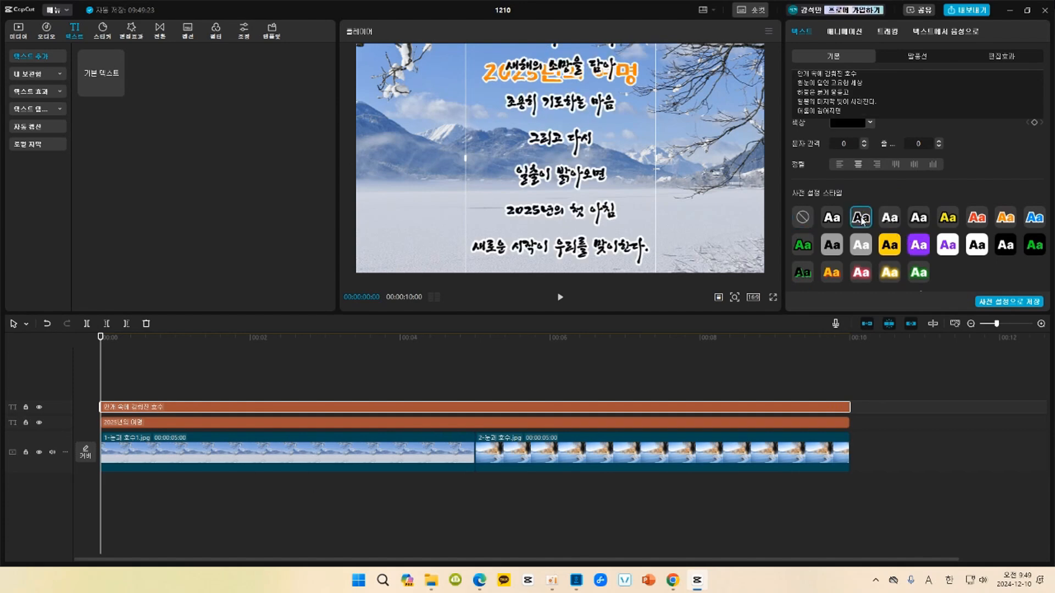
scroll(861, 212, down, 5)
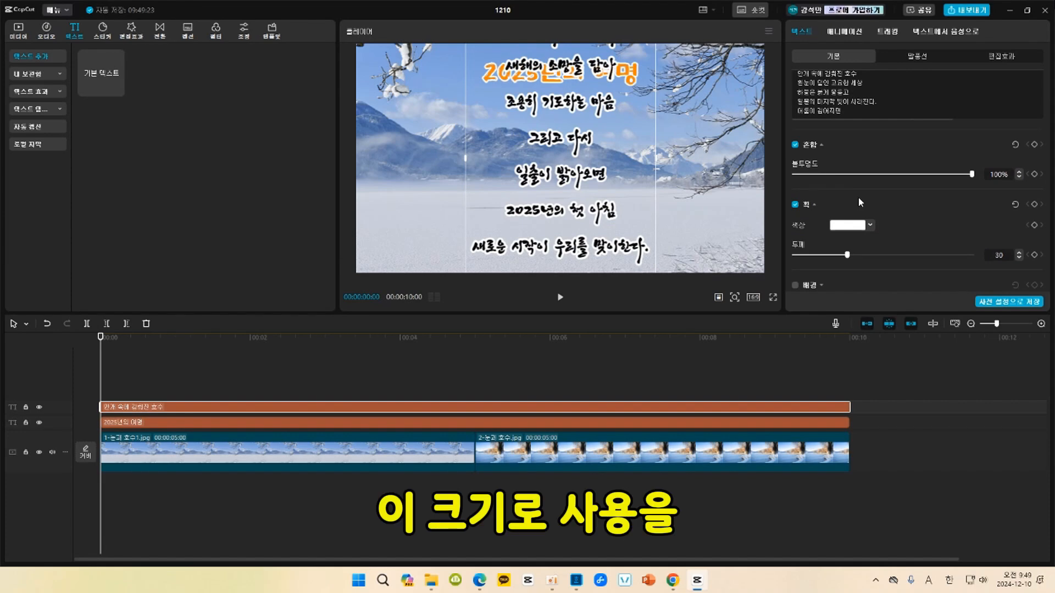
scroll(846, 189, down, 1)
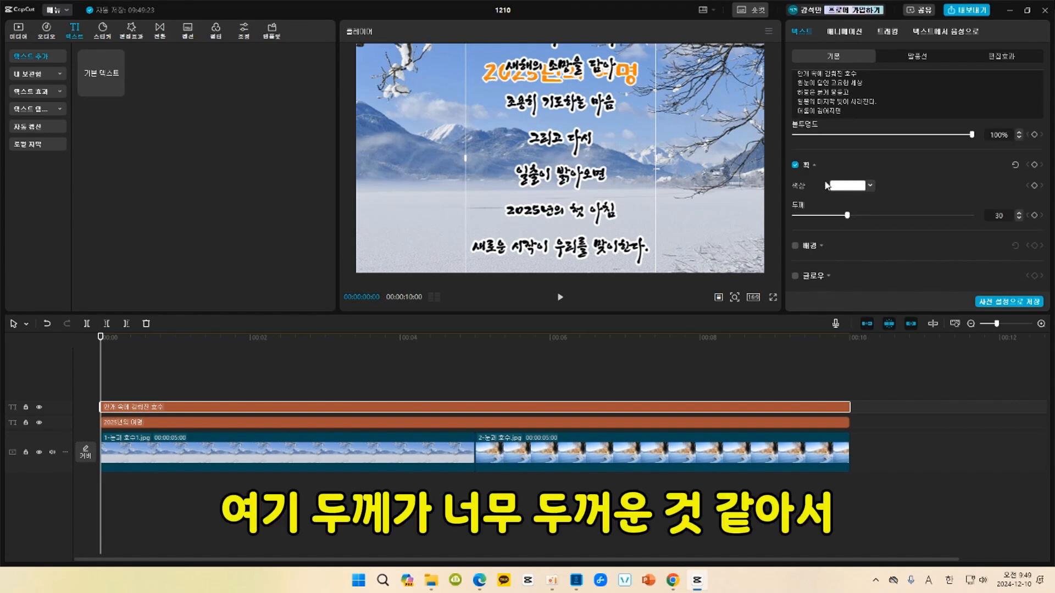
drag(847, 217, 821, 218)
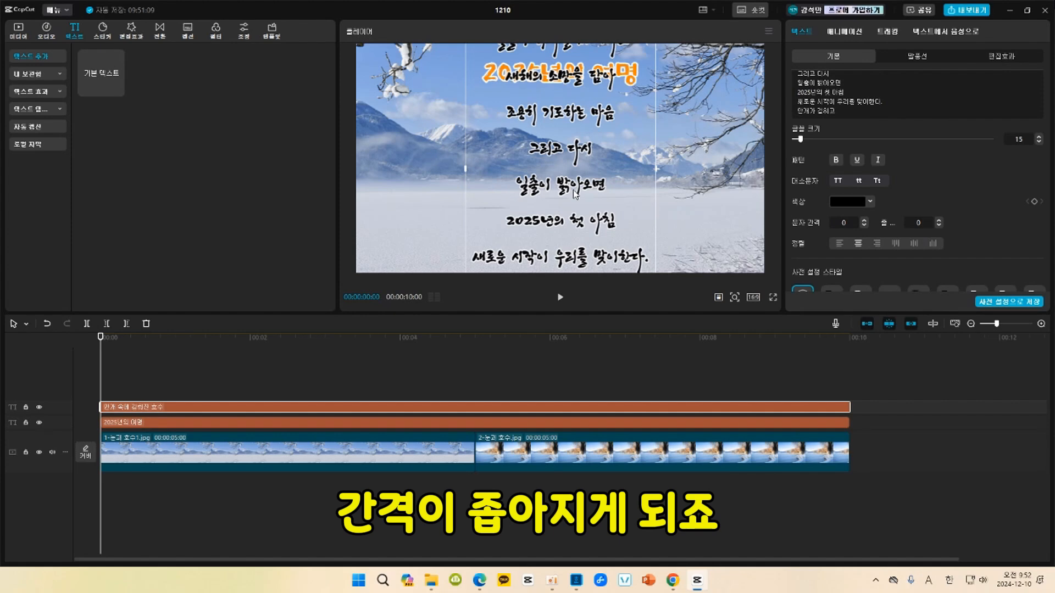
Try a line spacing of 3 on the poem text and return it to 0.
click(938, 220)
click(939, 220)
click(938, 220)
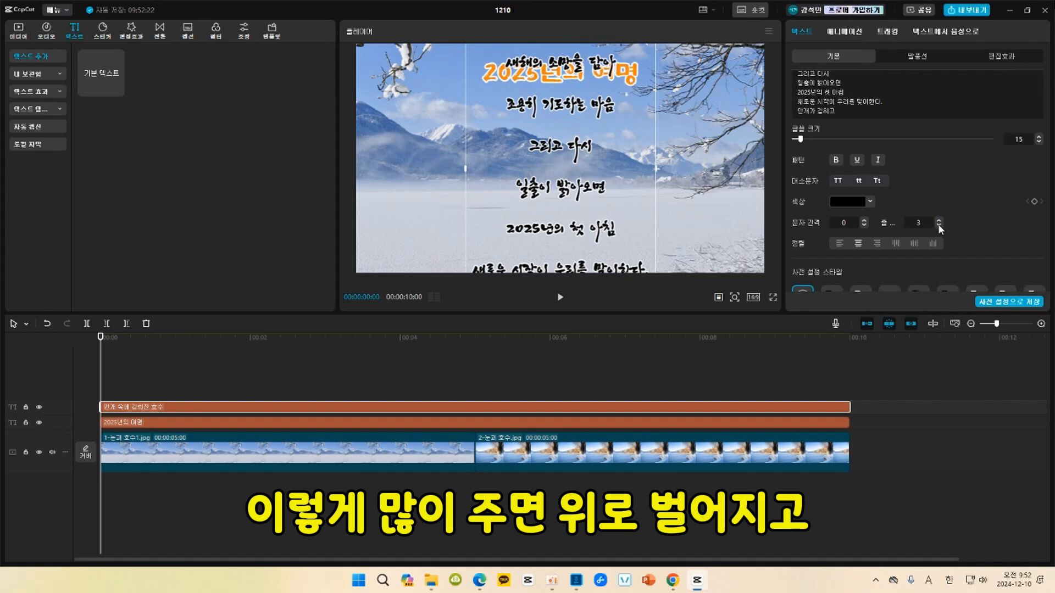
click(938, 225)
click(938, 225)
click(938, 225)
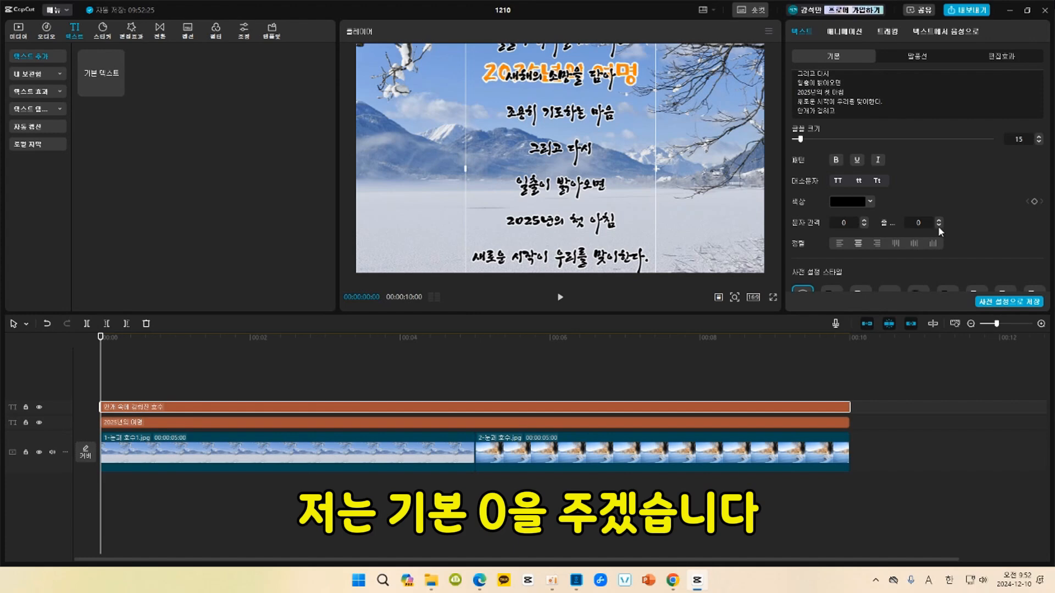
Left-align the poem and move it down so its first line sits just below the title.
click(839, 243)
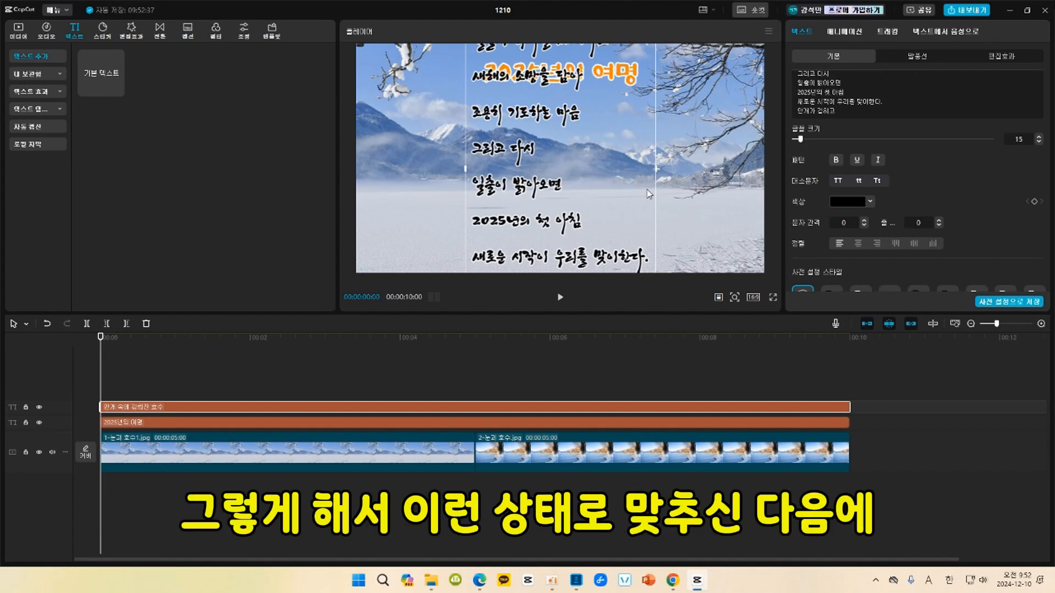
drag(552, 113, 554, 351)
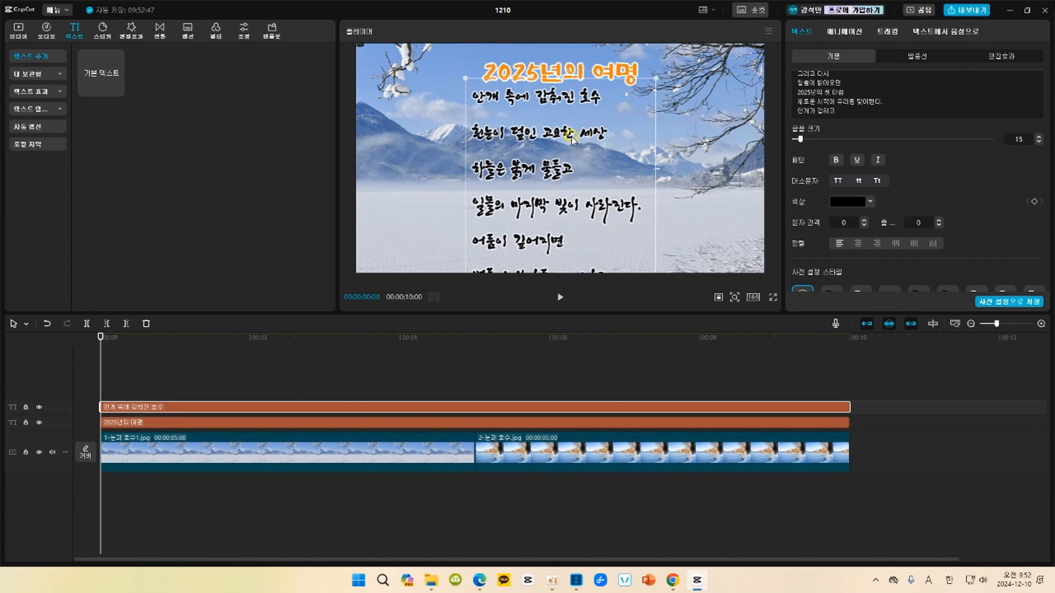
drag(572, 140, 572, 153)
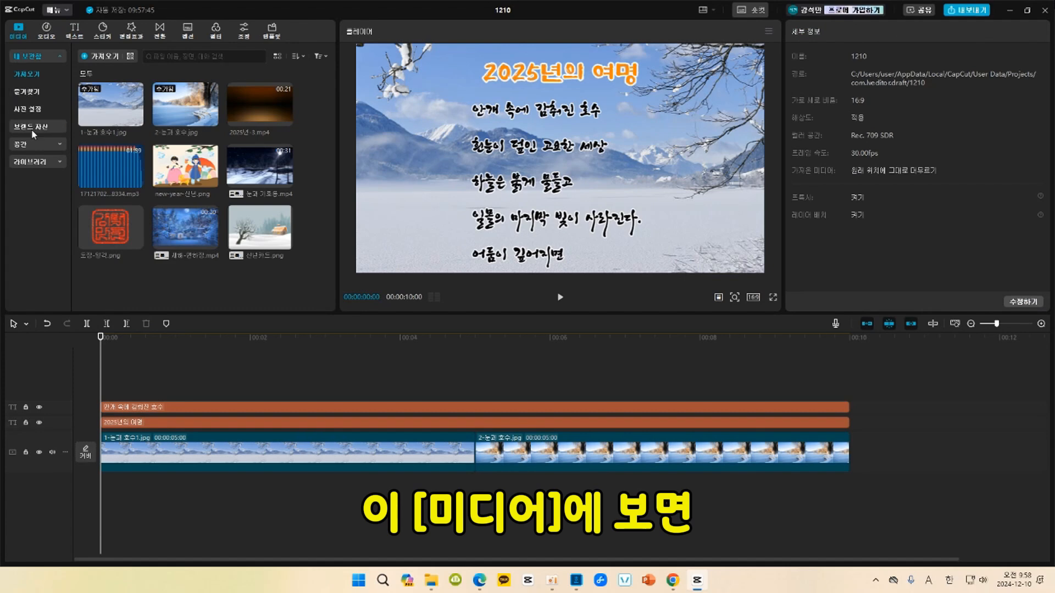
Search the stock library for "안개" and add the third fog video on a new top track at the timeline's start.
click(40, 162)
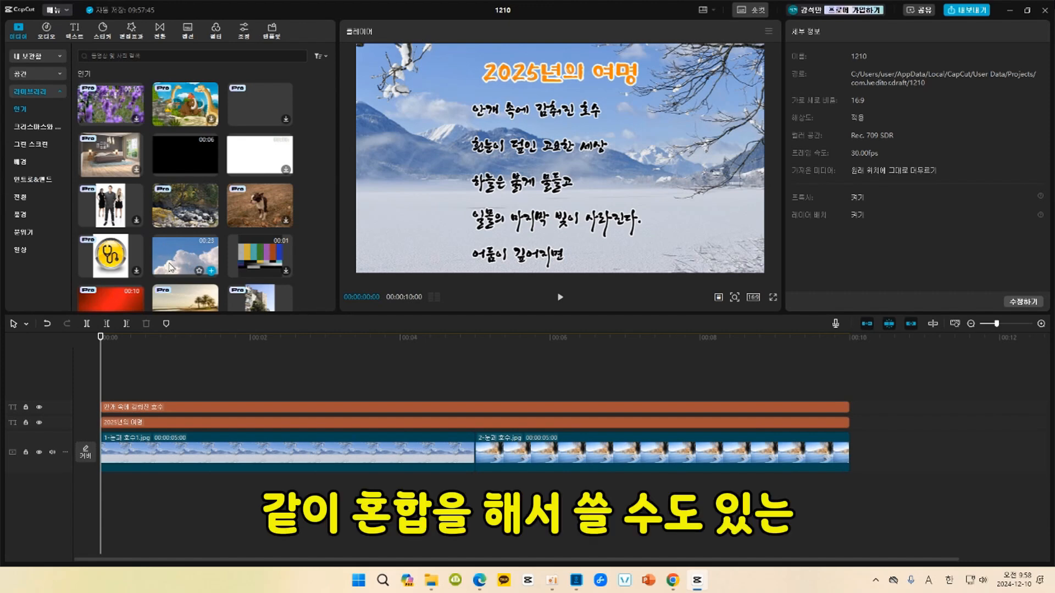
click(116, 56)
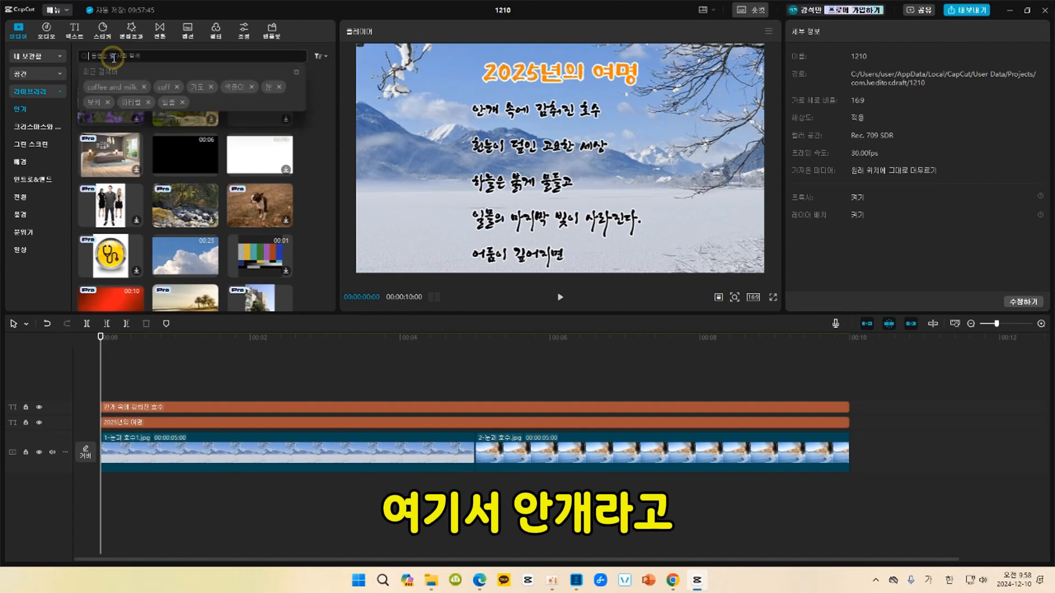
text(안개)
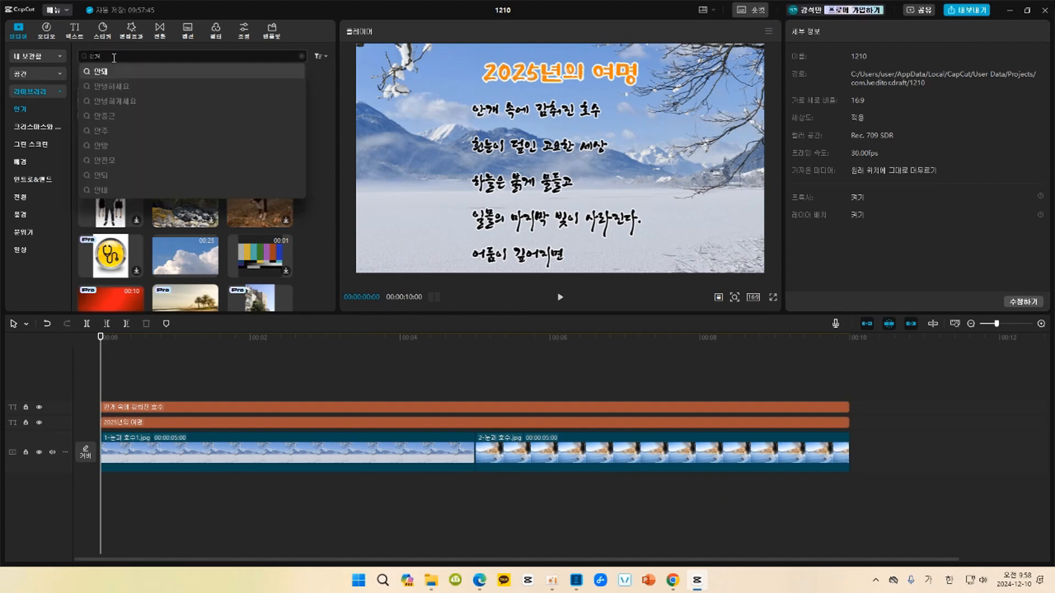
key(Return)
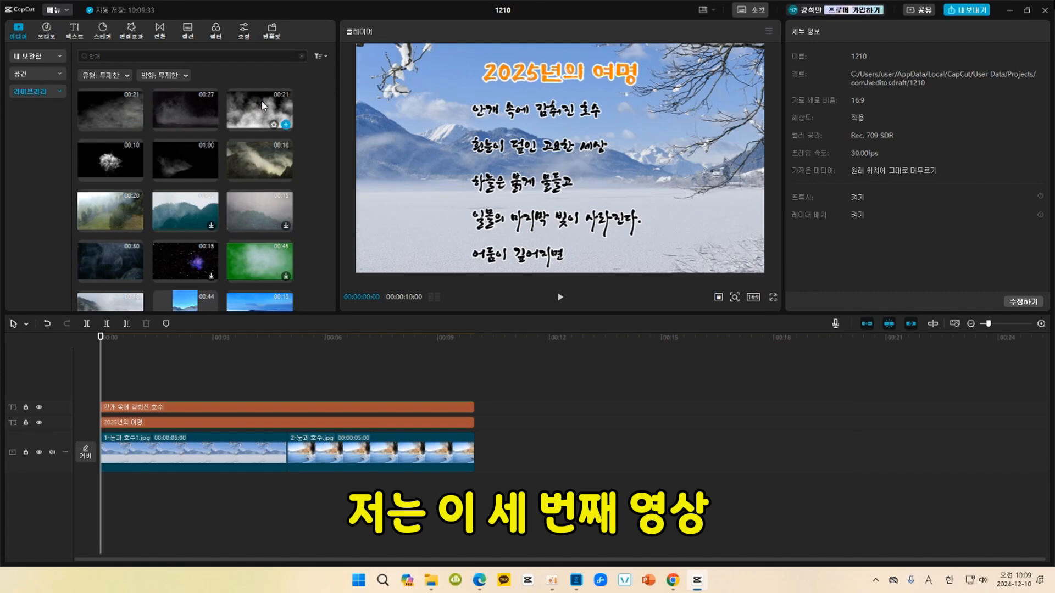
drag(261, 101, 100, 376)
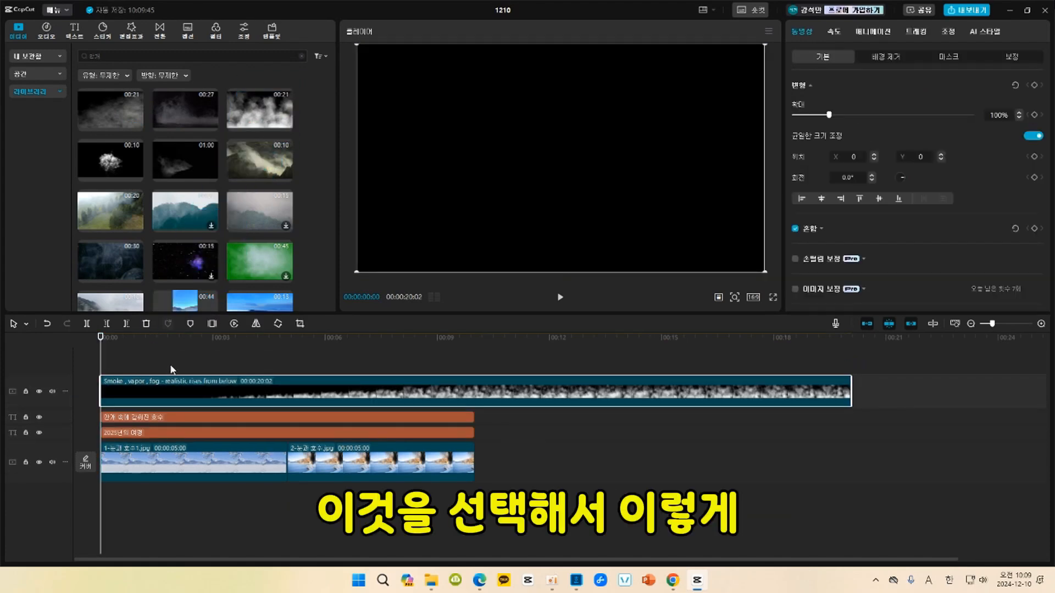
Trim off the fog clip's opening up to 00:00:02:25 and move the clip back to the timeline's start.
key(space)
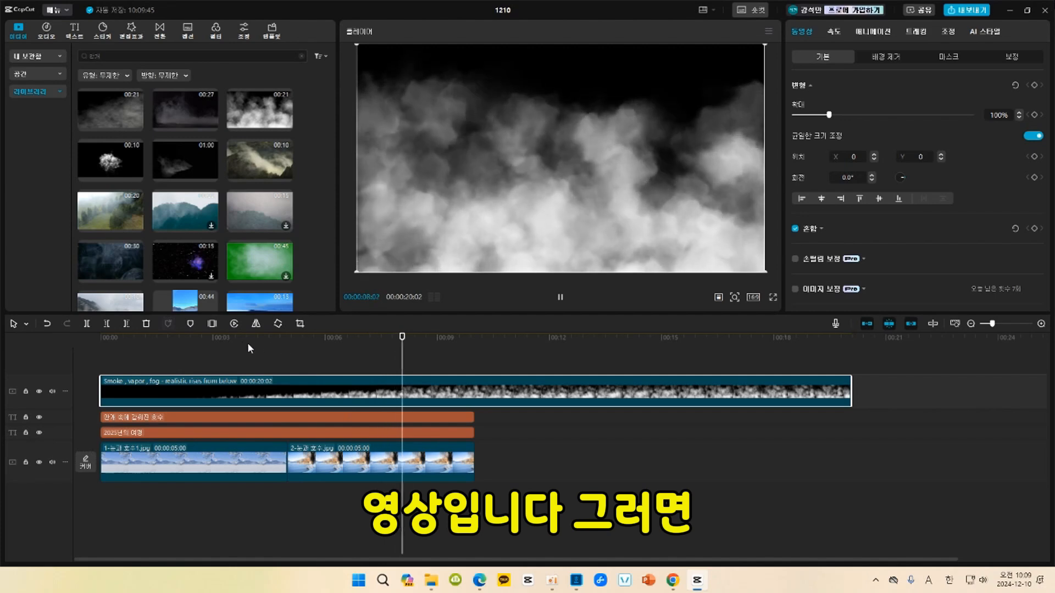
key(space)
click(208, 338)
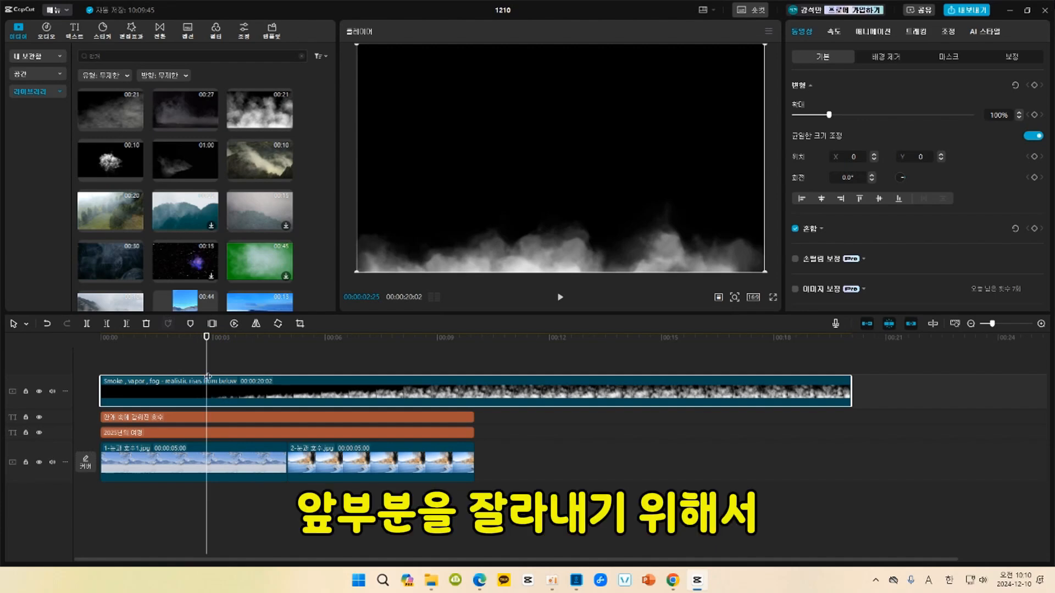
click(107, 326)
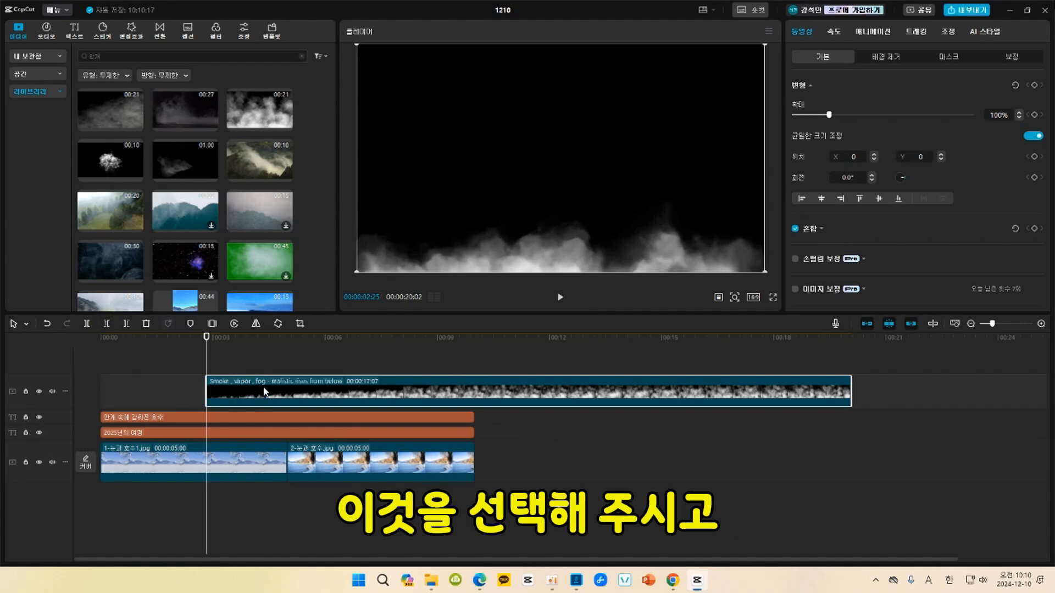
drag(266, 376, 160, 380)
Trim the fog clip's end at 00:00:10:00, level with the images, and reverse the clip.
click(475, 336)
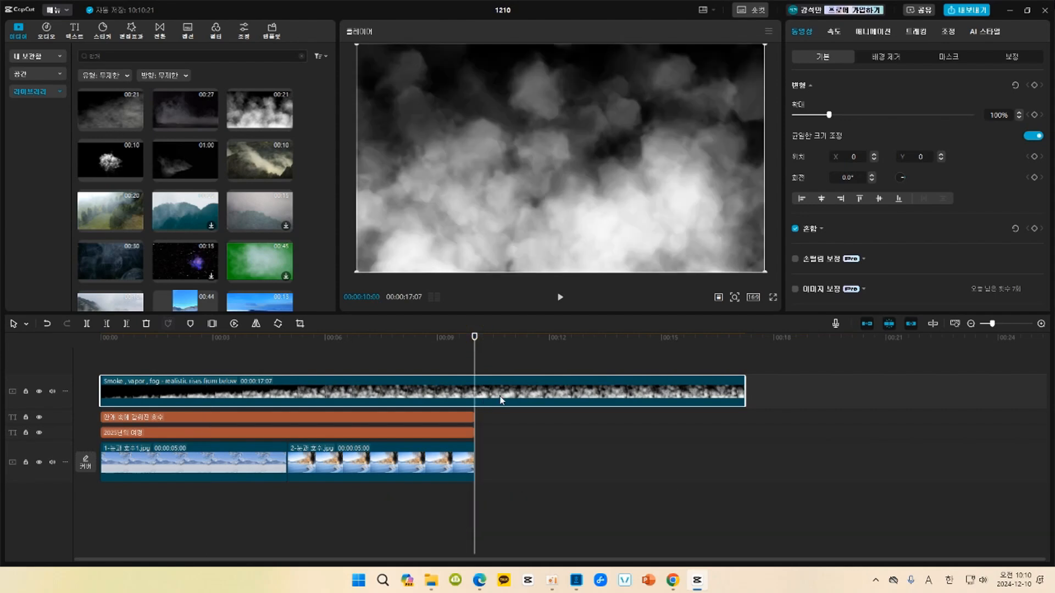
click(128, 323)
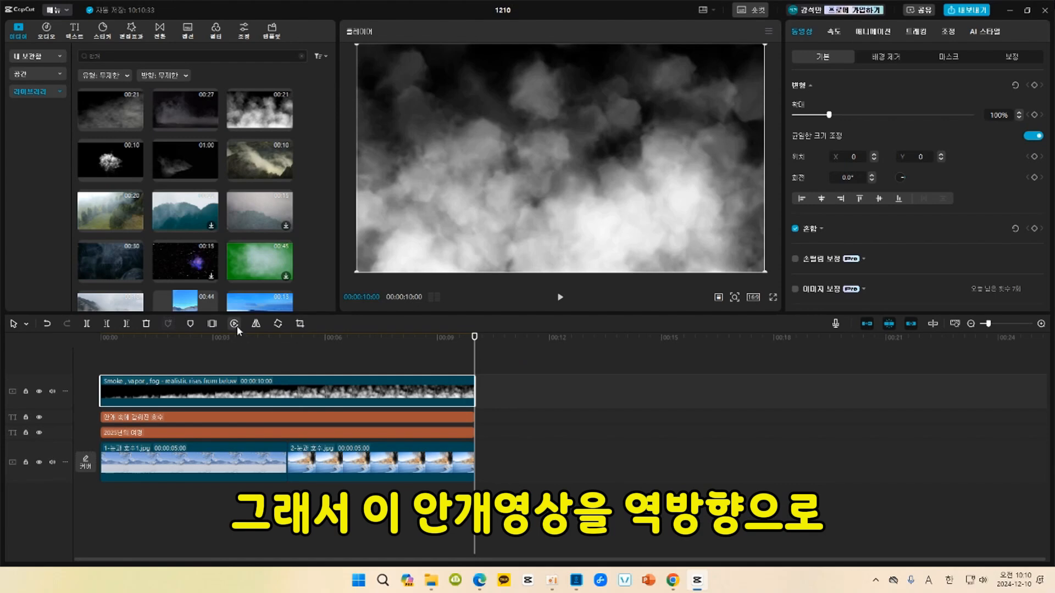
click(236, 324)
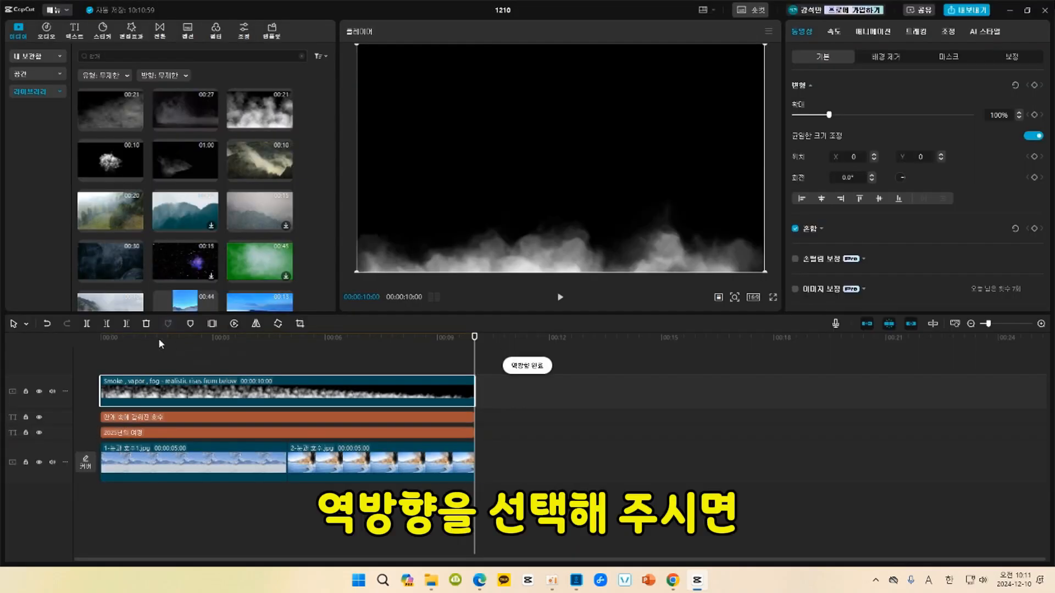
click(104, 343)
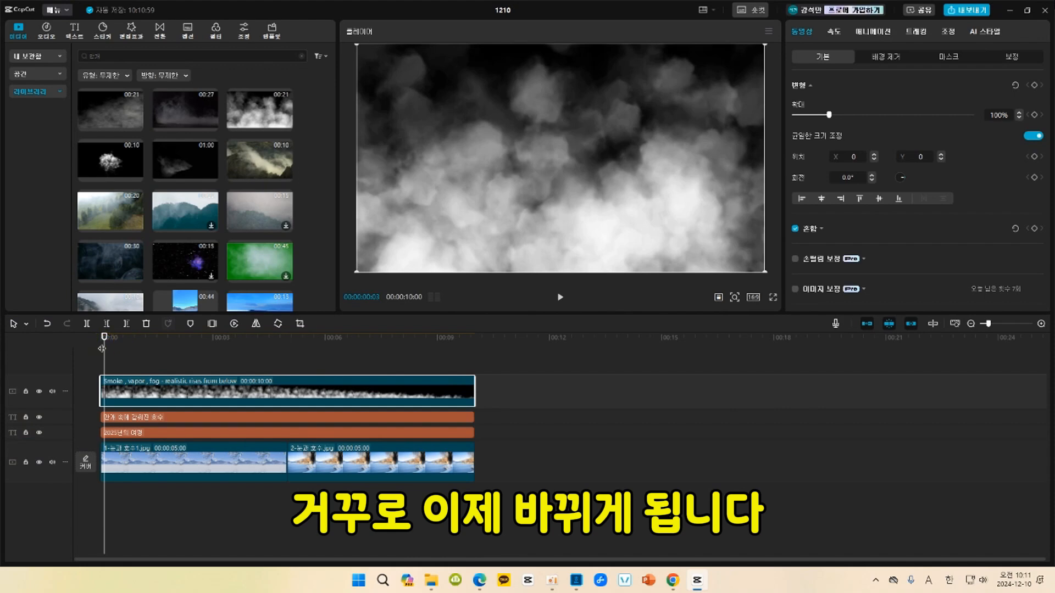
key(space)
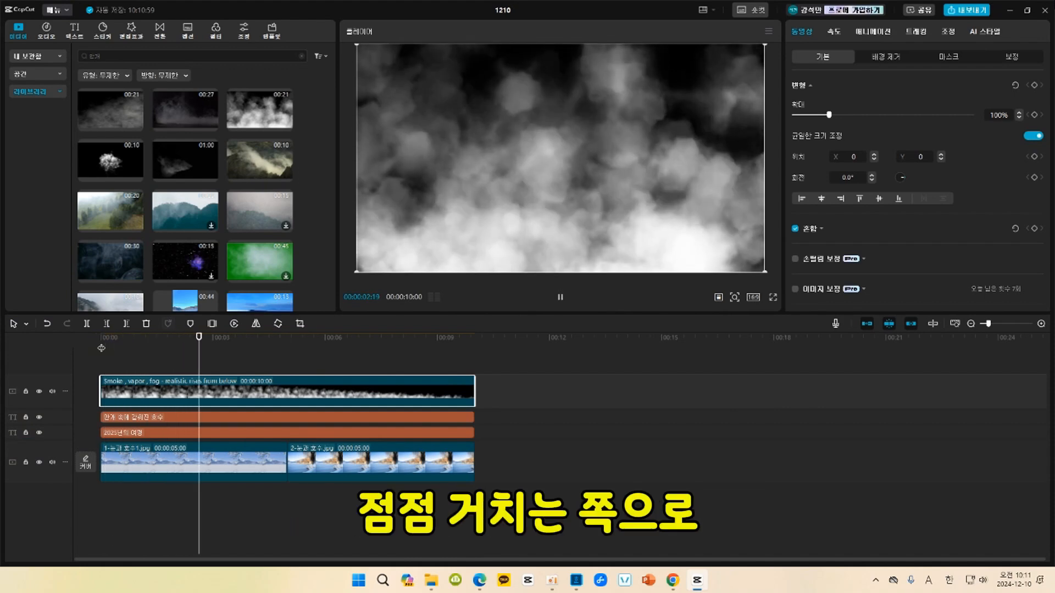
key(space)
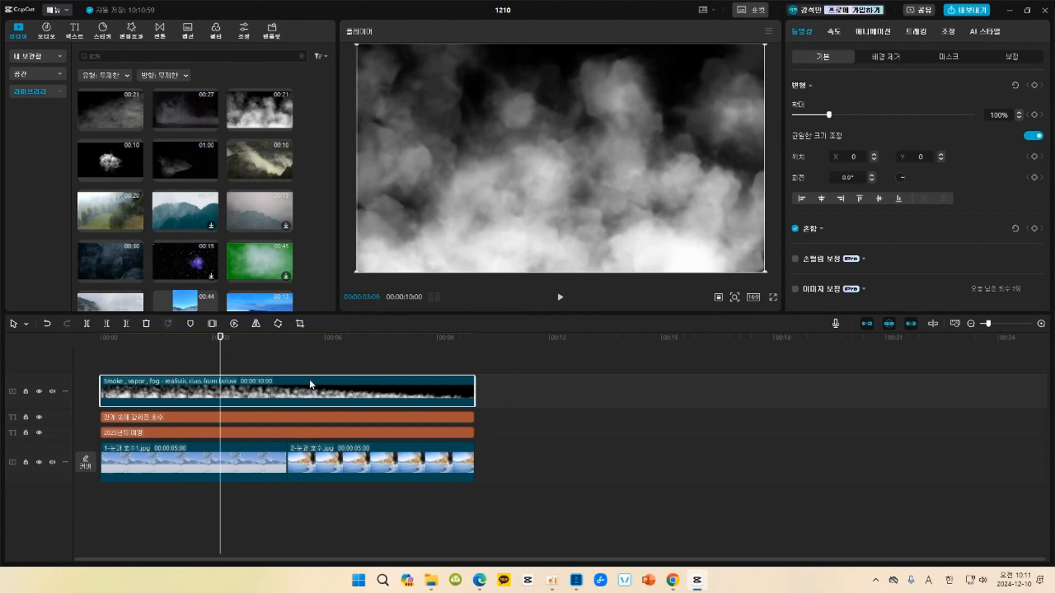
Set the fog clip's blend mode to 화면 and play back the blended result.
click(881, 235)
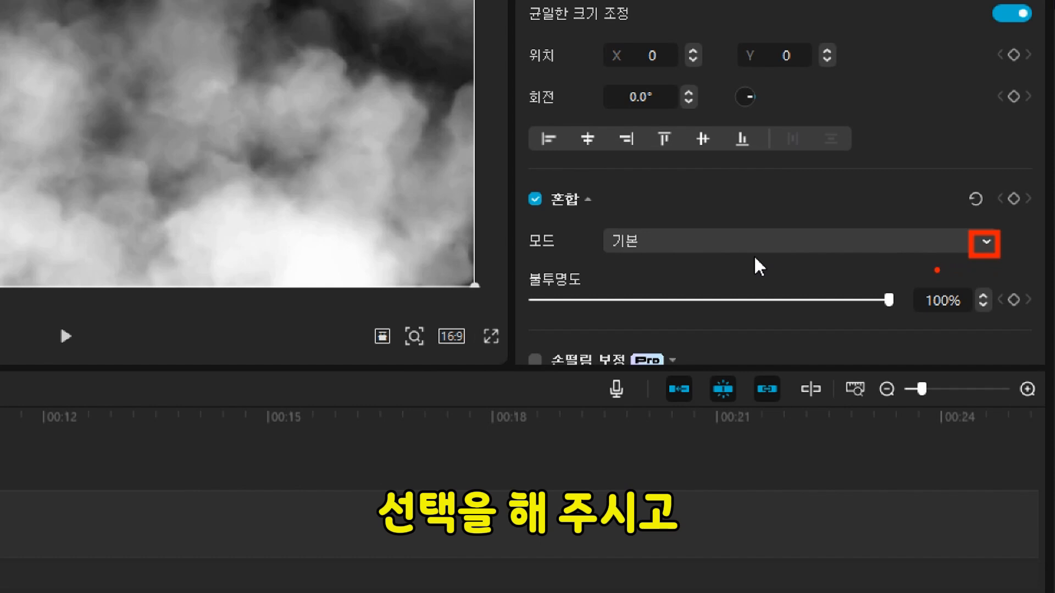
click(987, 243)
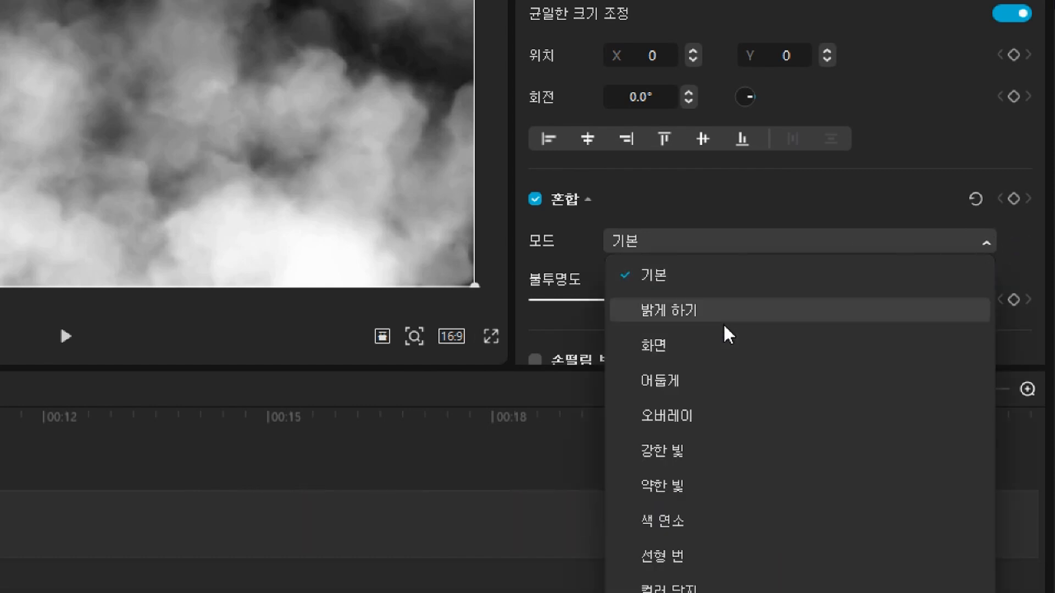
click(703, 355)
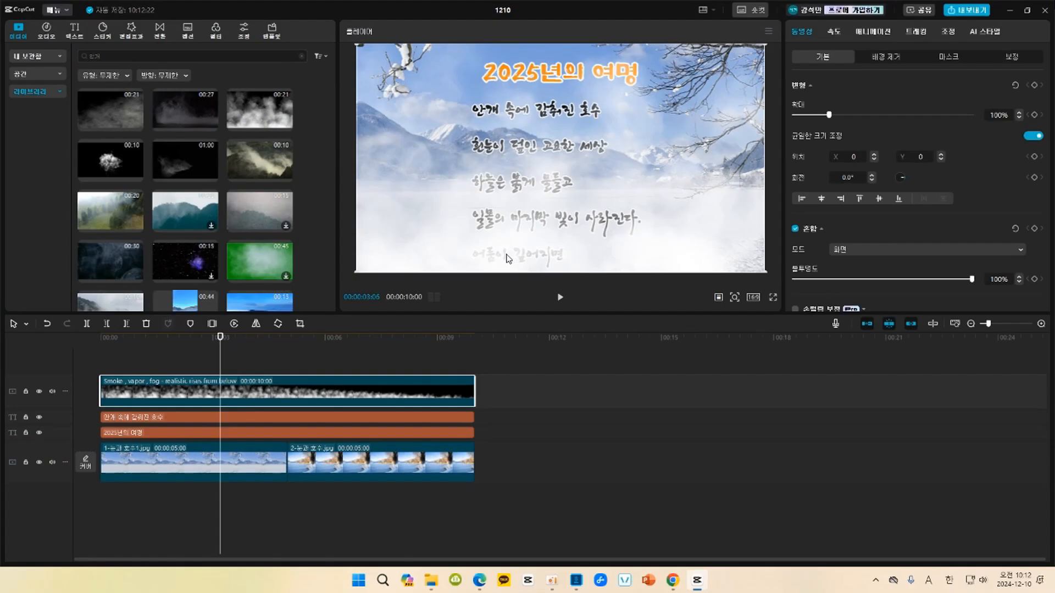
click(108, 341)
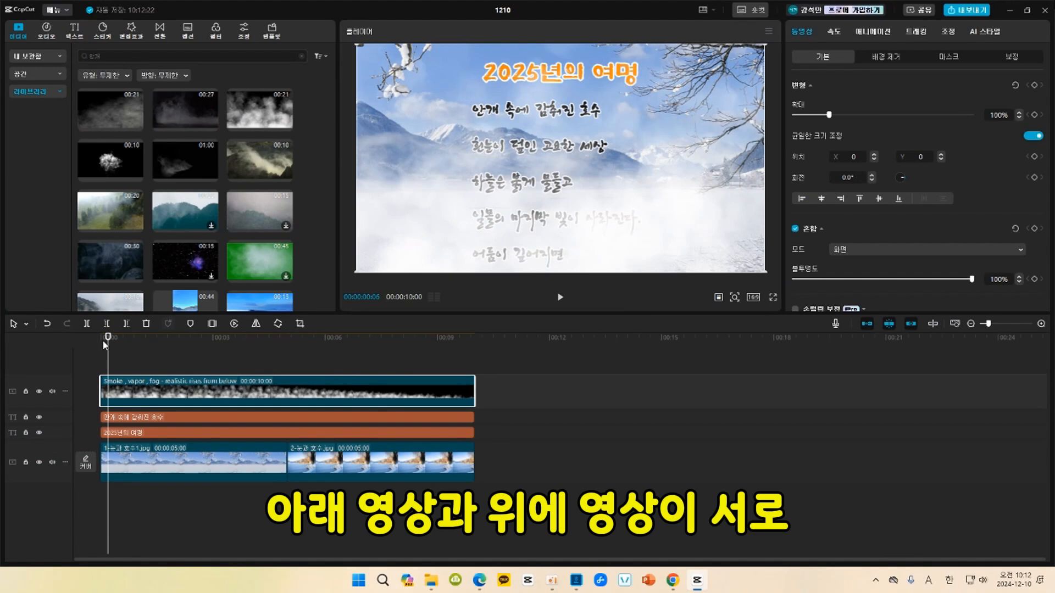
key(space)
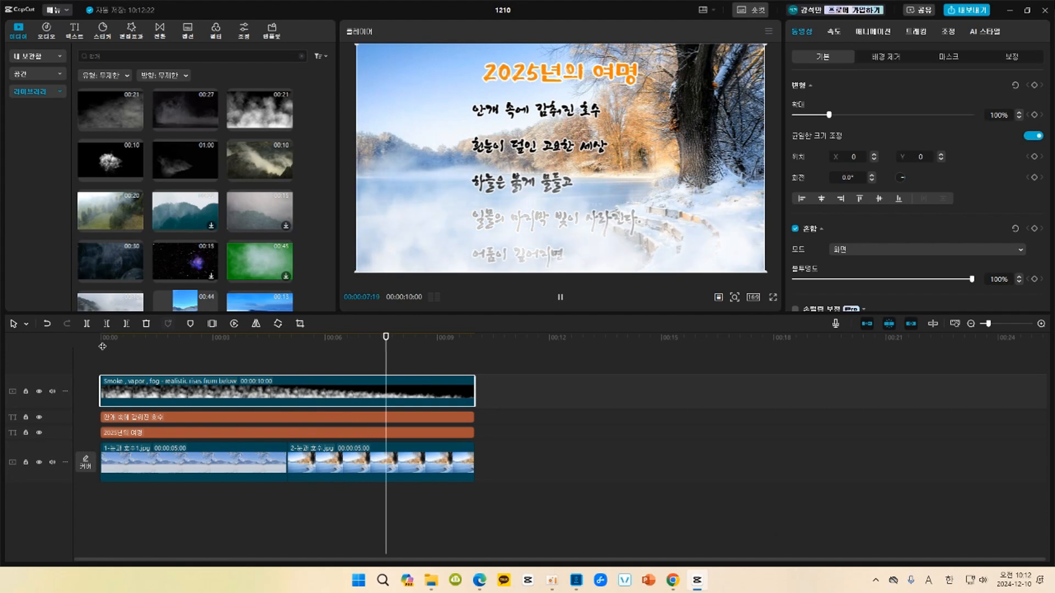
key(space)
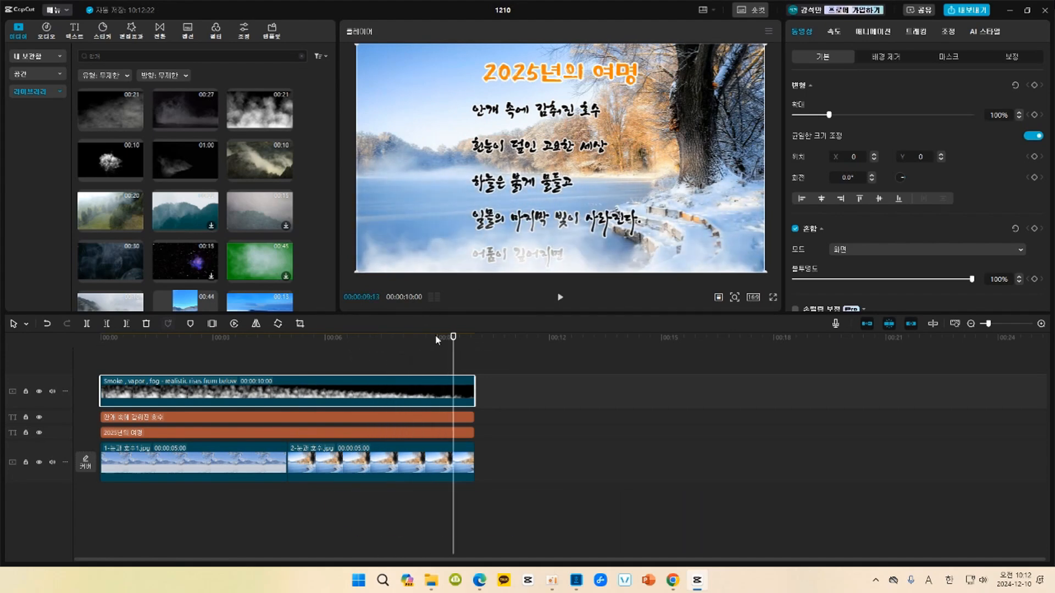
Move the fog clip beneath both text tracks, directly above the images, and preview the result.
click(353, 380)
drag(353, 378, 350, 440)
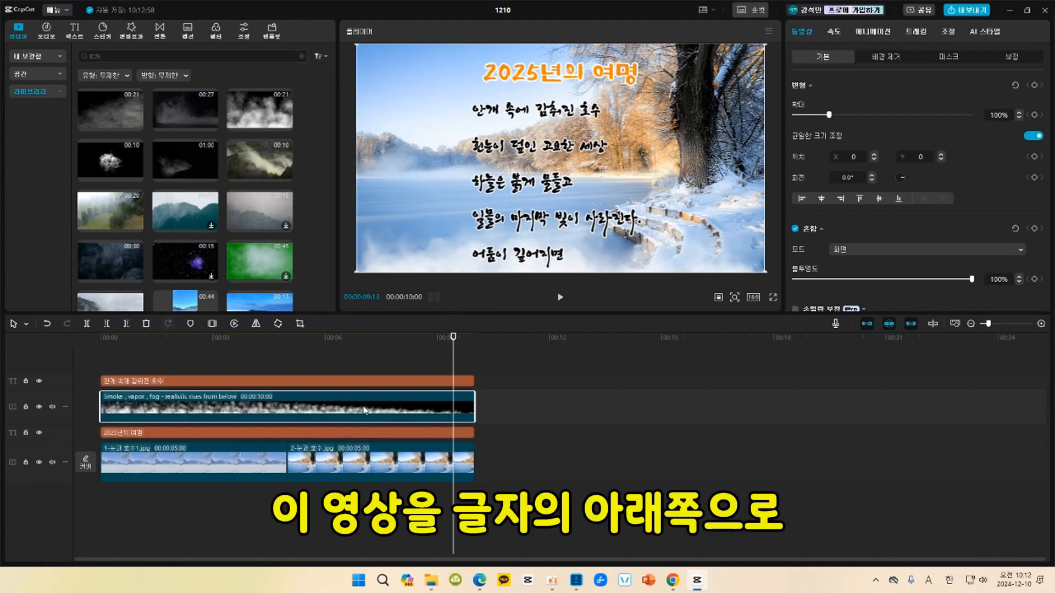
drag(363, 405, 358, 443)
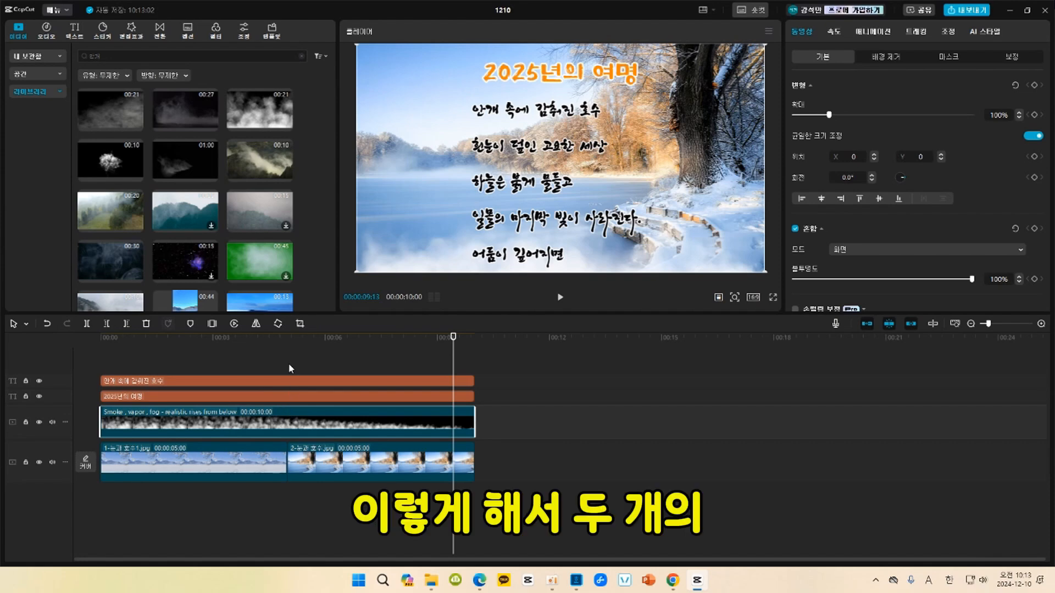
click(204, 339)
key(space)
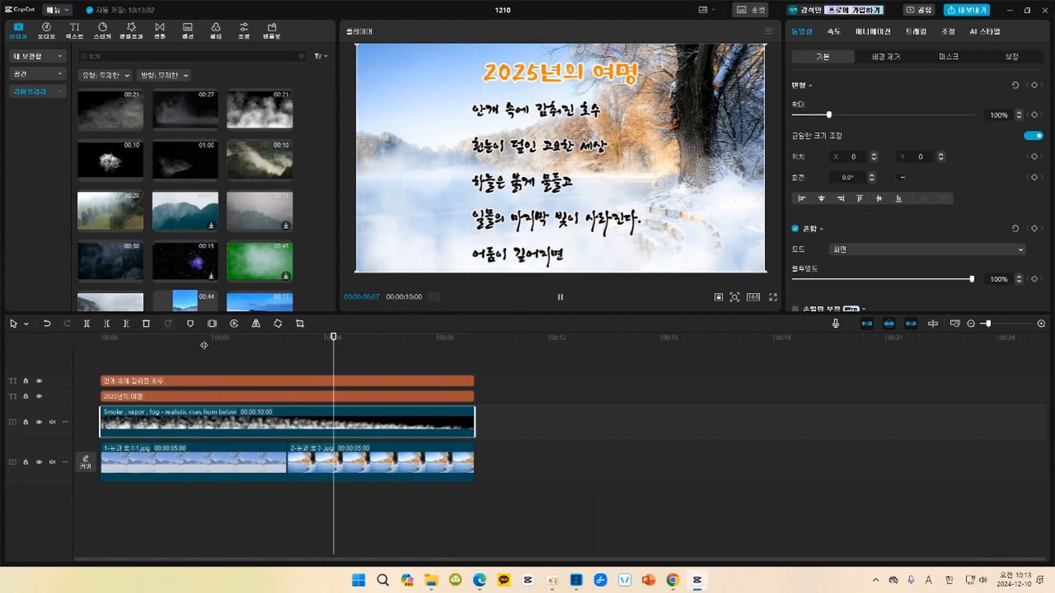
key(space)
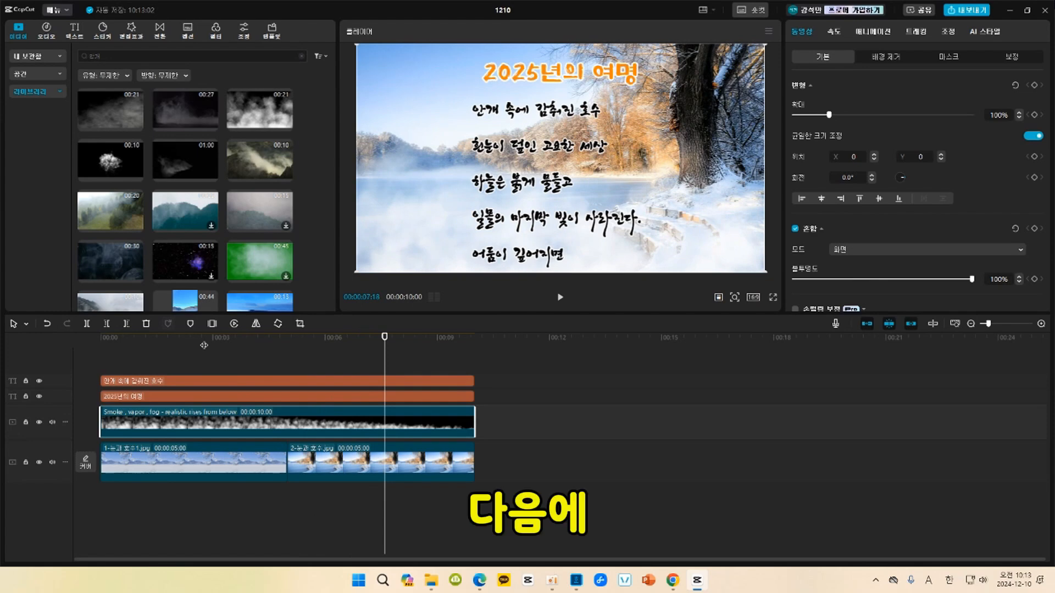
Search the imported media for "일몰".
click(28, 57)
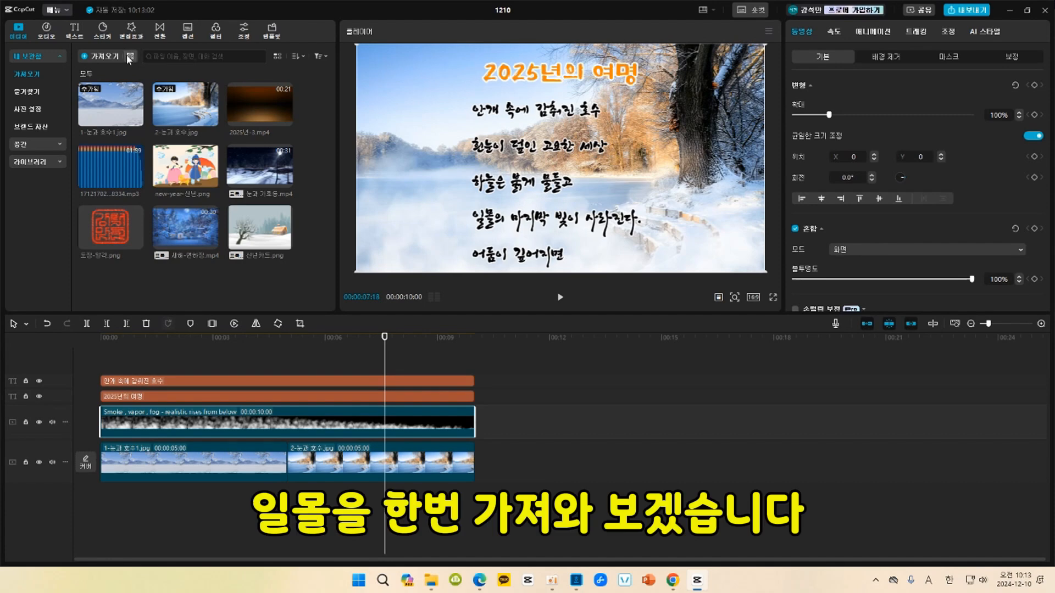
click(159, 58)
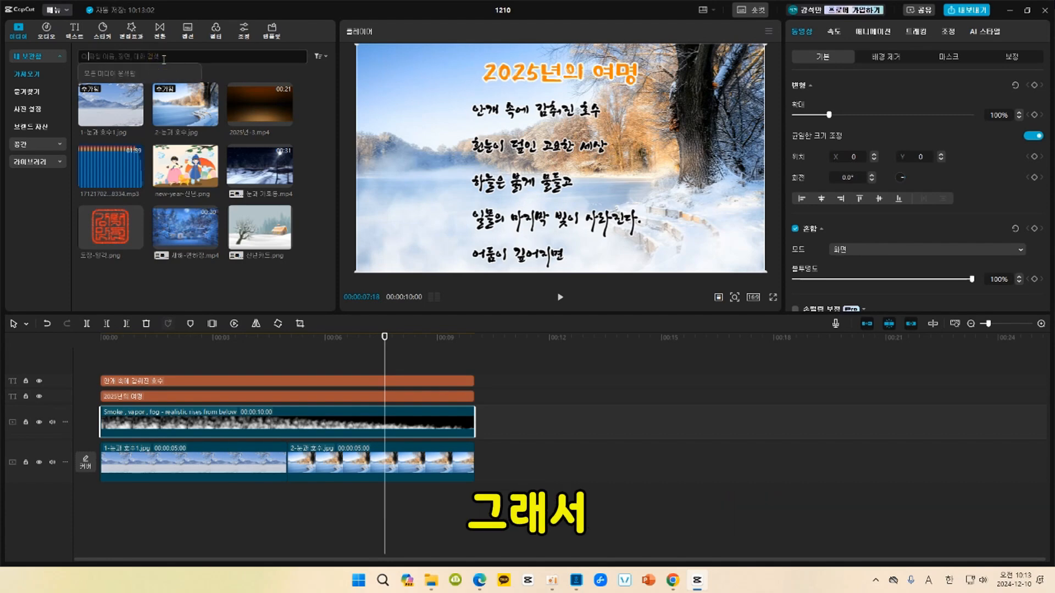
text(일몰)
key(Return)
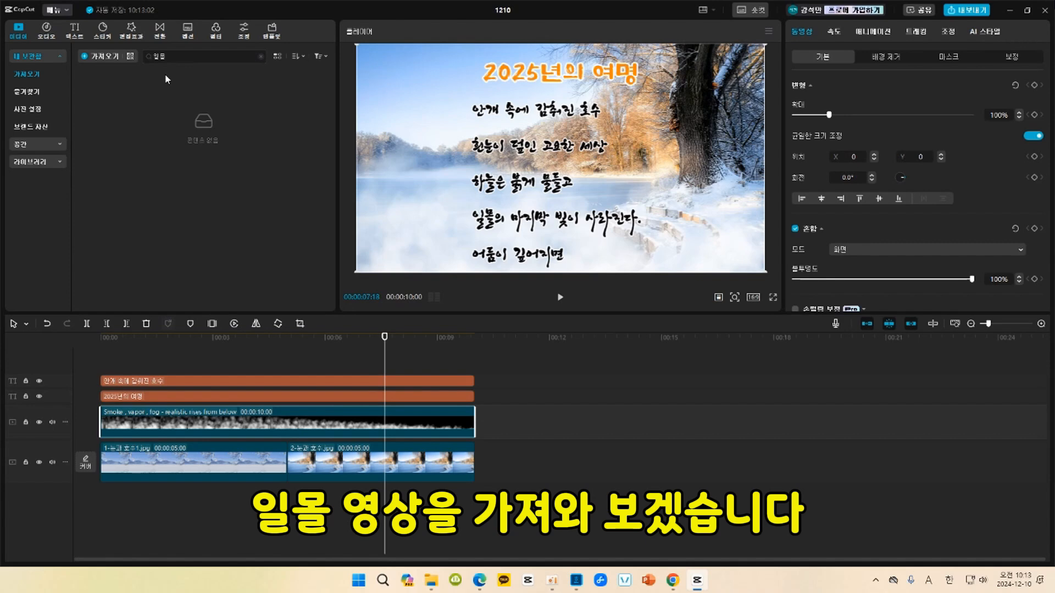
Search the stock library for "일몰" and preview the orange sunset-over-water clip.
click(33, 166)
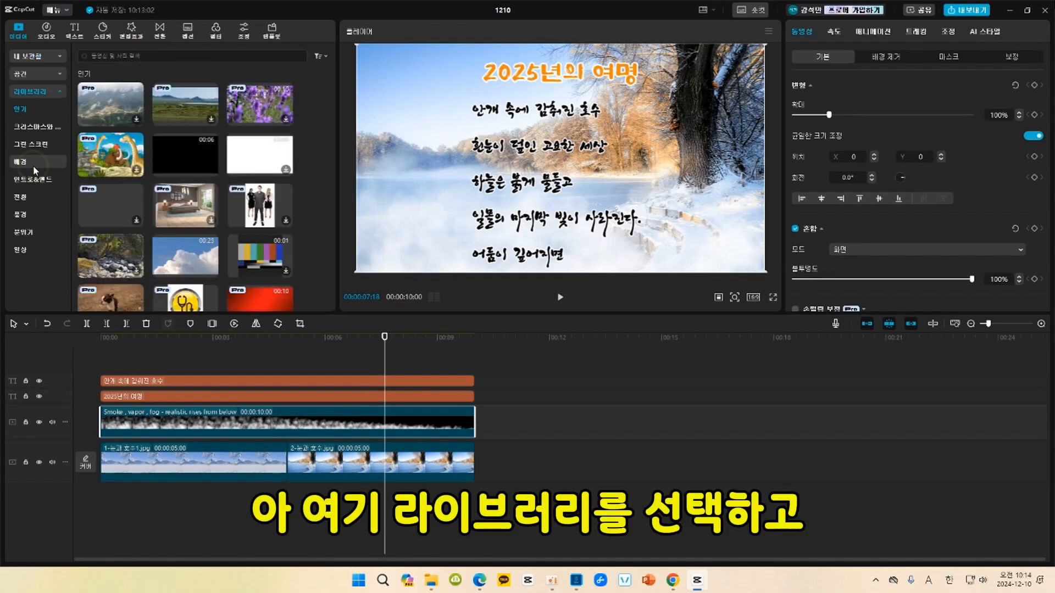
click(104, 56)
text(일몰)
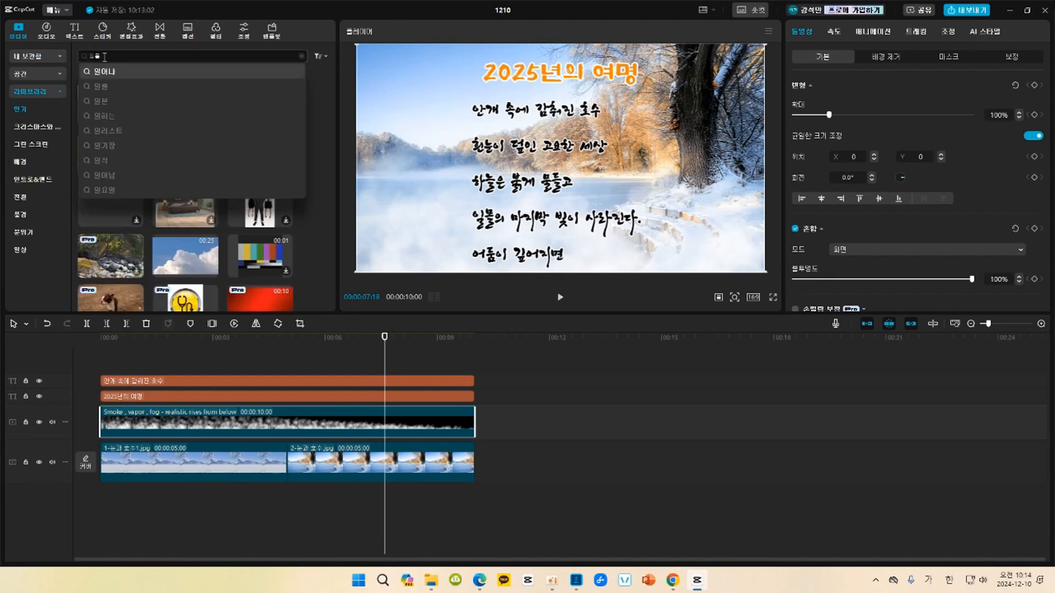
key(Return)
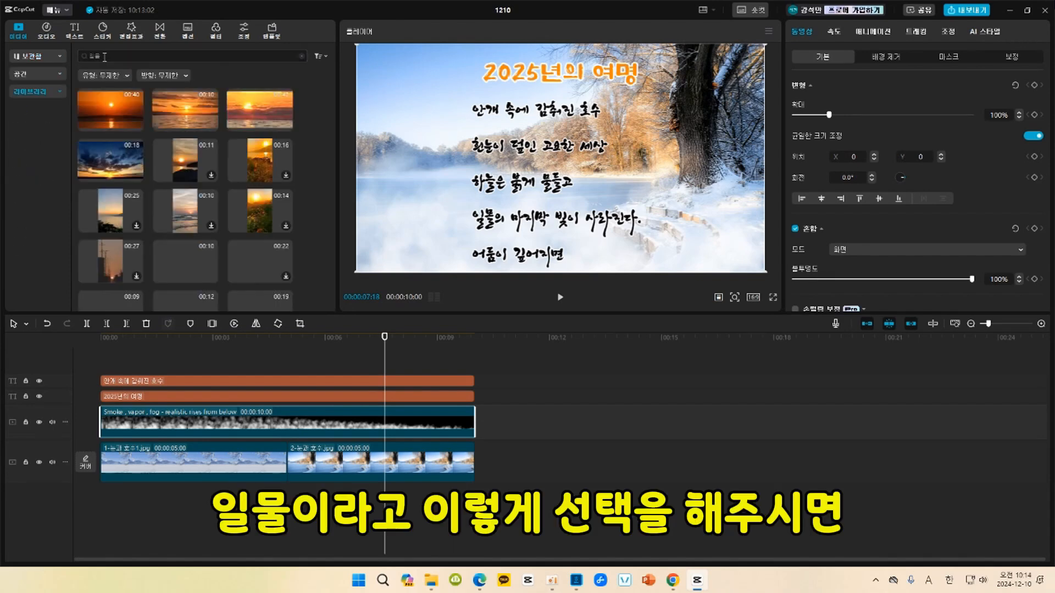
click(103, 108)
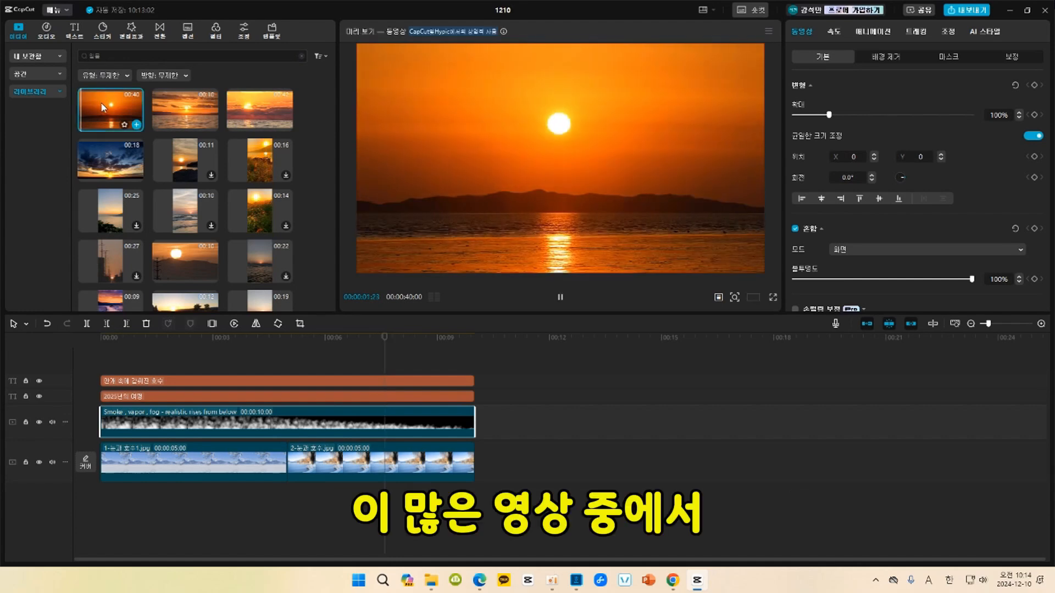
Append the mountain sunset clip with the power pylon after the second image and play it back.
click(187, 255)
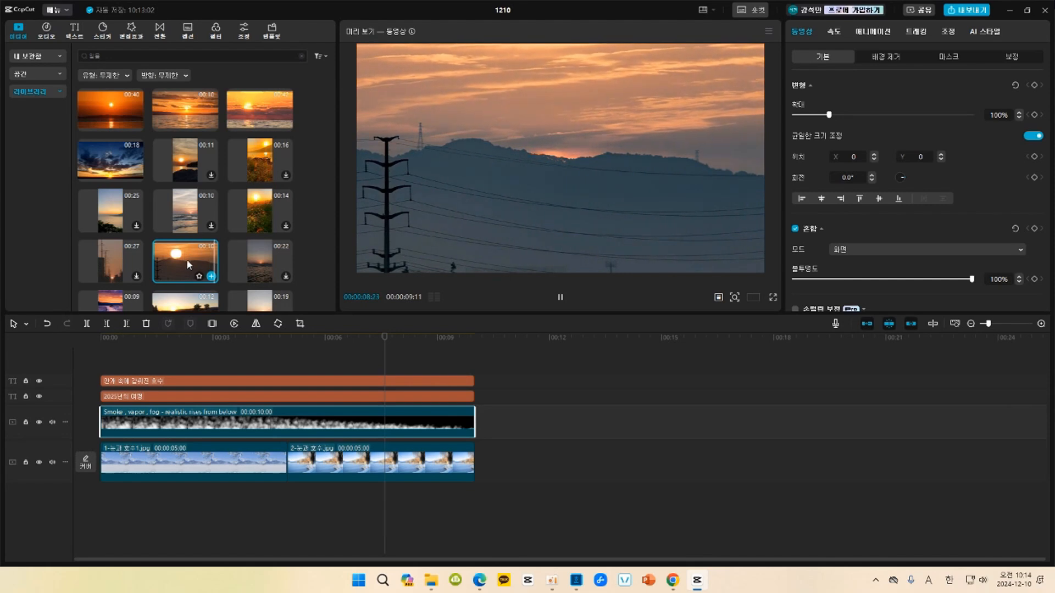
click(213, 276)
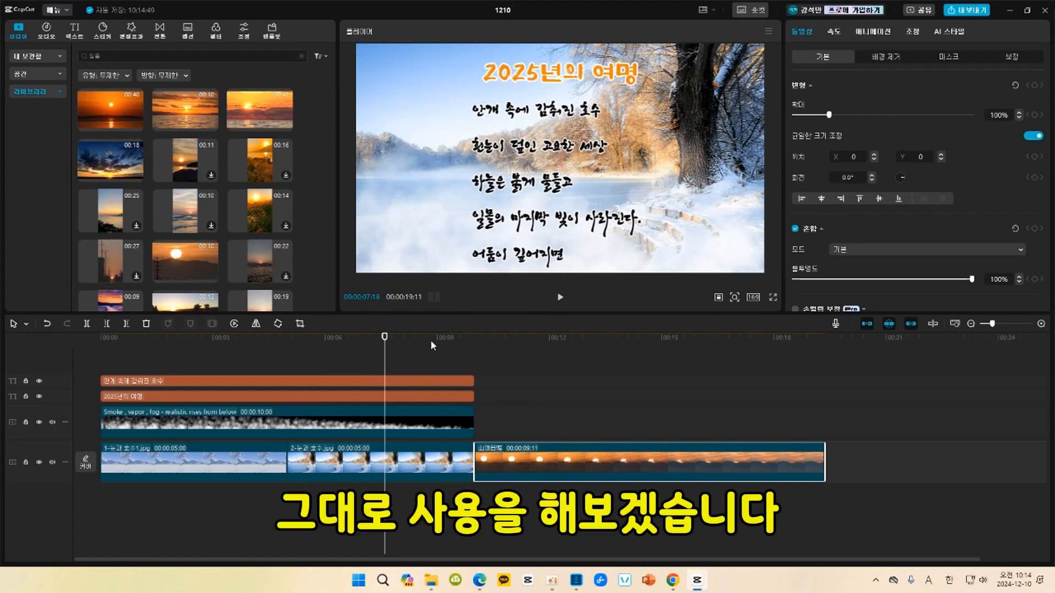
key(space)
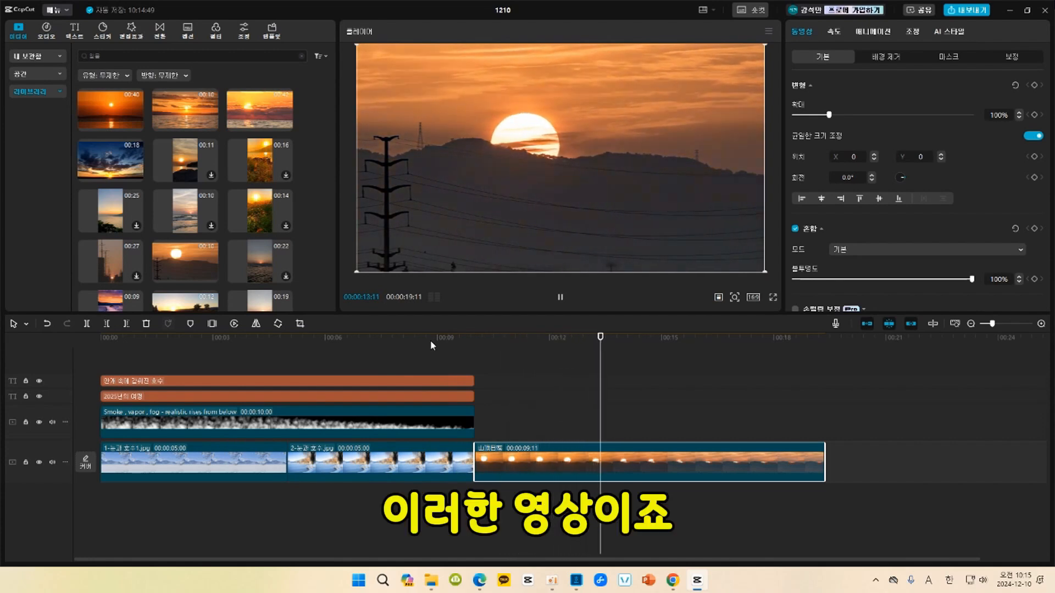
key(space)
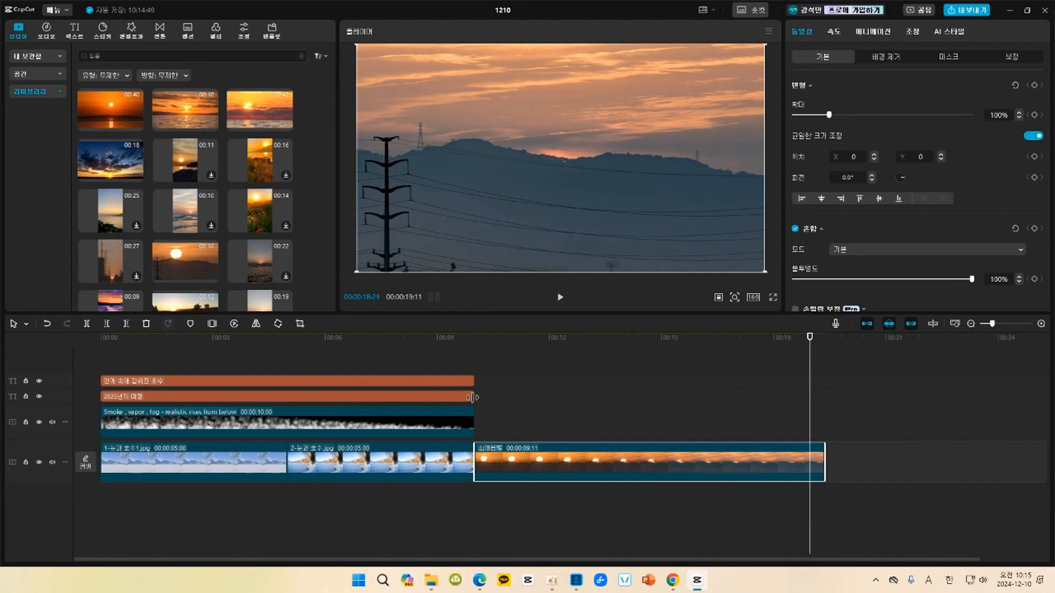
Extend the title and poem text clips to the sunset clip's end and move the poem up in the frame.
drag(473, 397, 822, 412)
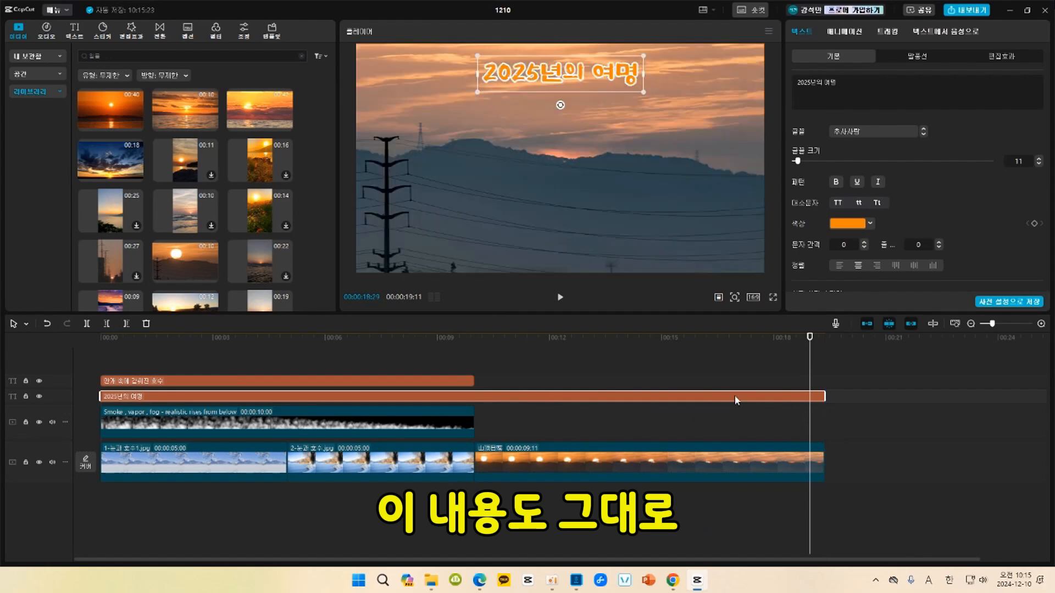
drag(474, 381, 822, 385)
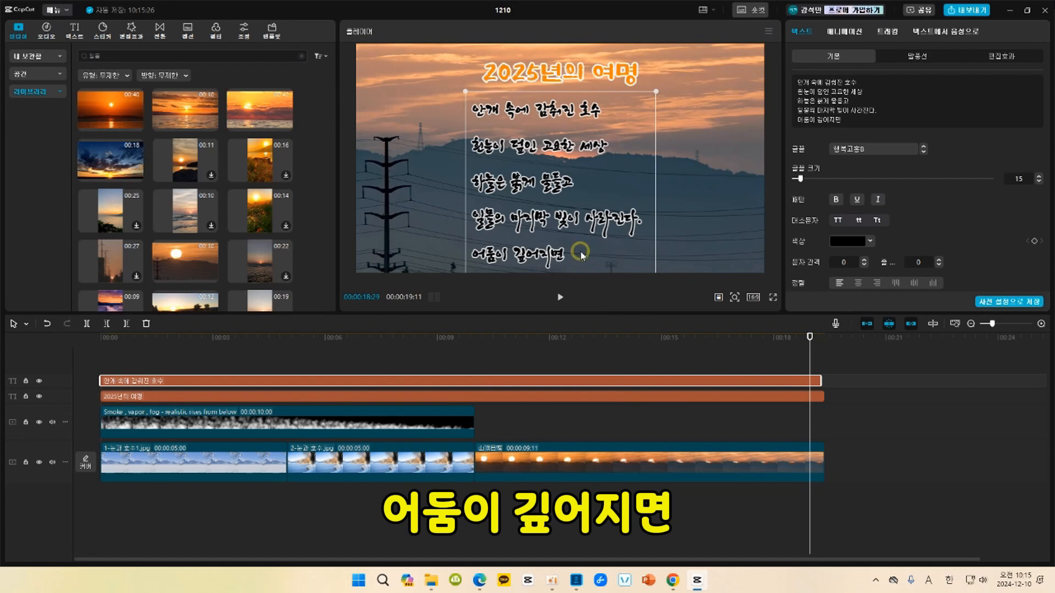
drag(581, 252, 587, 147)
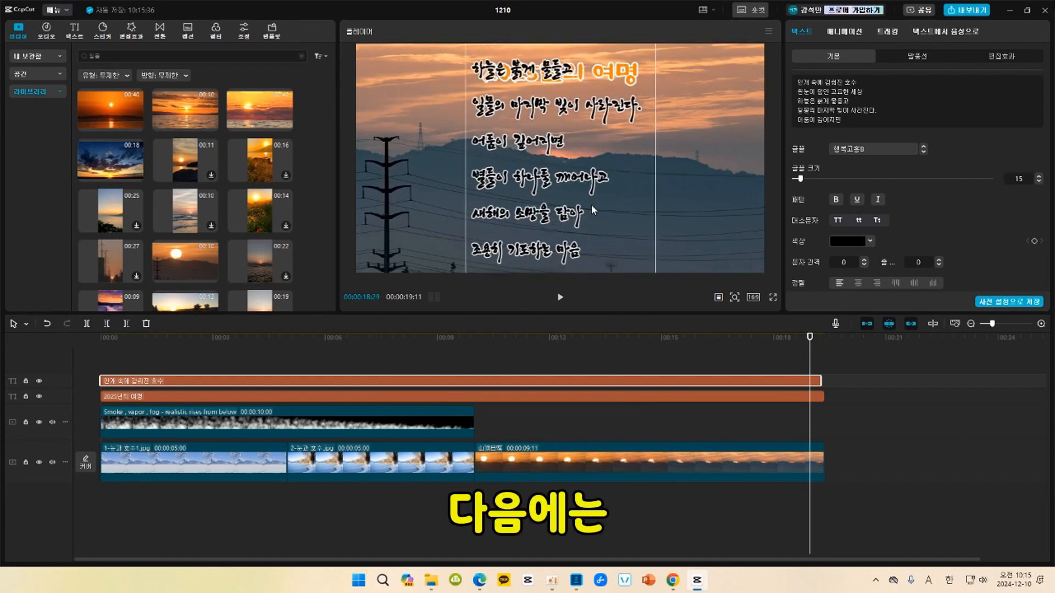
Append the imported video 눈과 가로등.mp4 after the sunset clip and show its frame at 00:00:19:28.
click(43, 57)
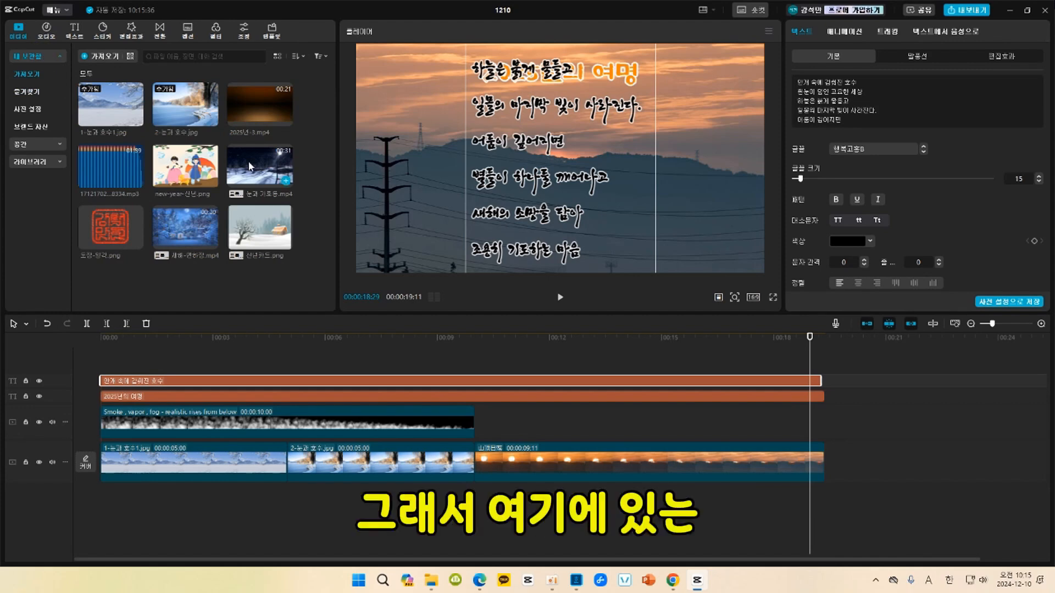
click(286, 182)
click(846, 348)
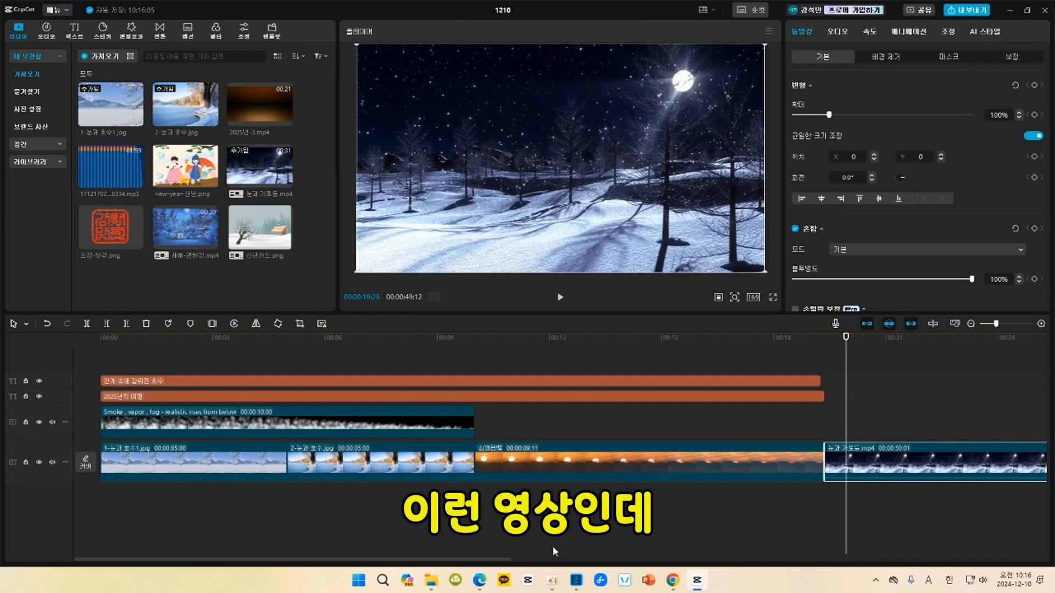
Check that the project ratio is 16:9 and play the snowy night clip up to 00:00:28:03.
drag(500, 559, 628, 571)
click(752, 298)
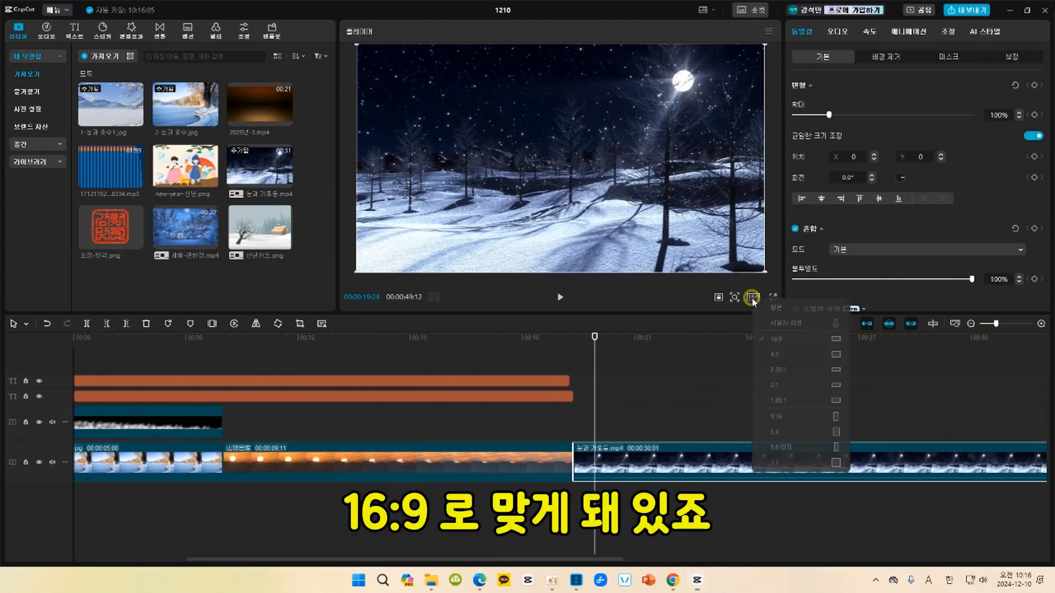
click(772, 338)
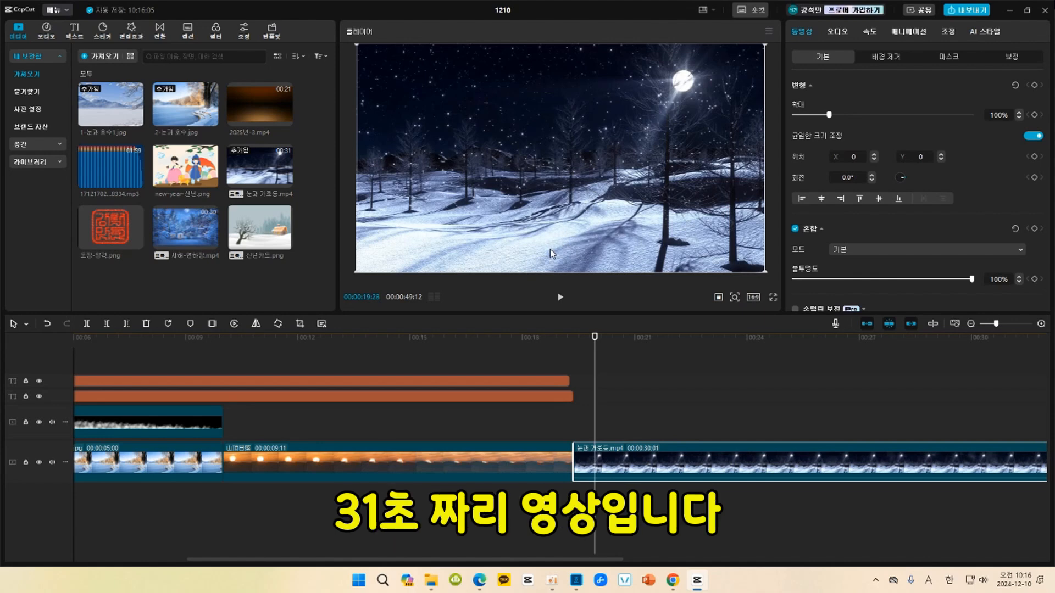
key(space)
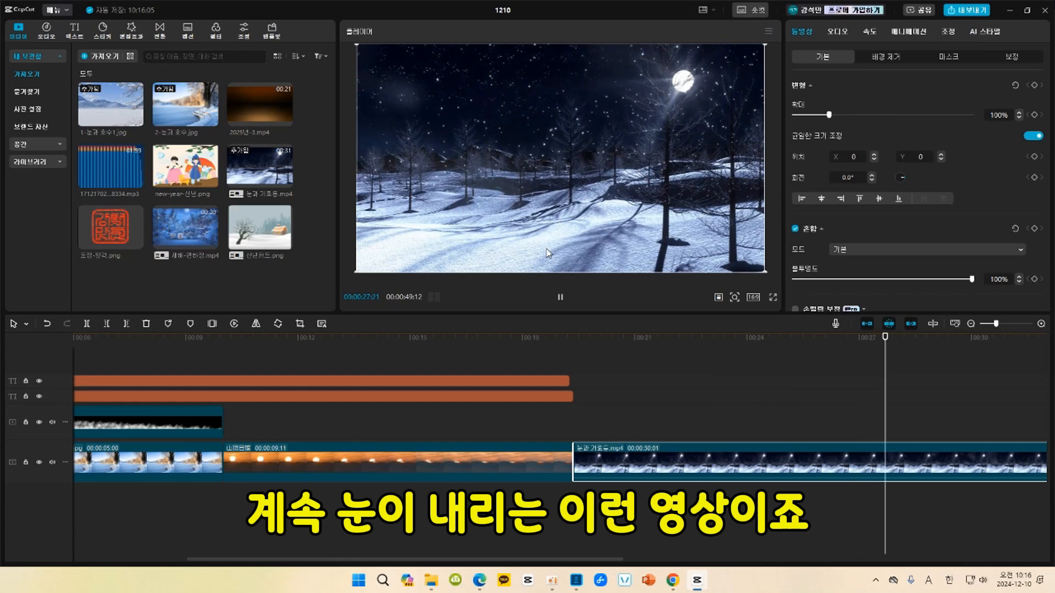
key(space)
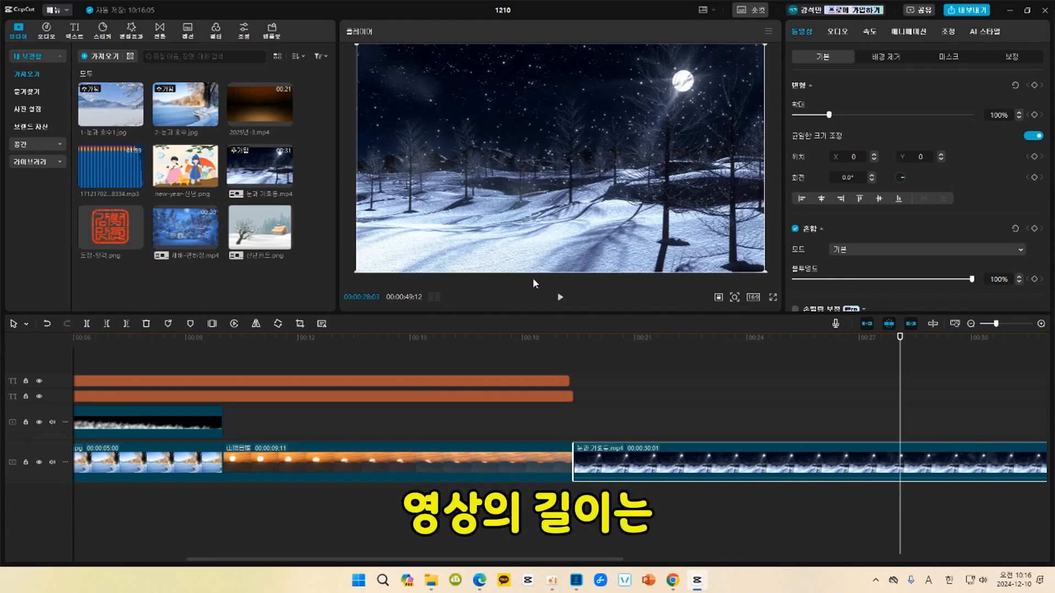
Trim the snowy night clip's end to a length of 00:00:07:29 and extend both text clips to match its end.
drag(579, 560, 910, 591)
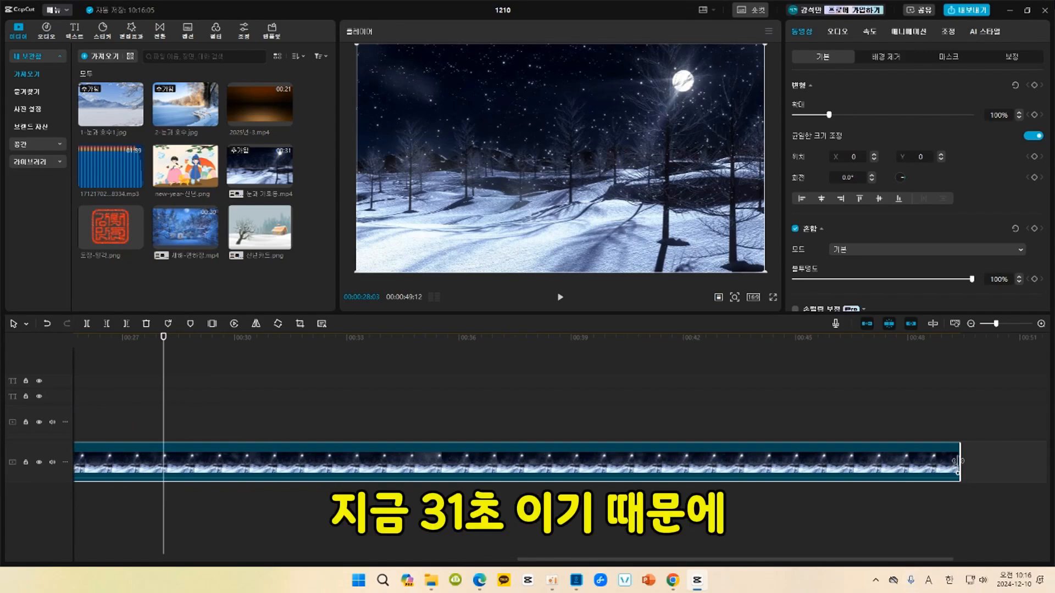
drag(957, 461, 163, 438)
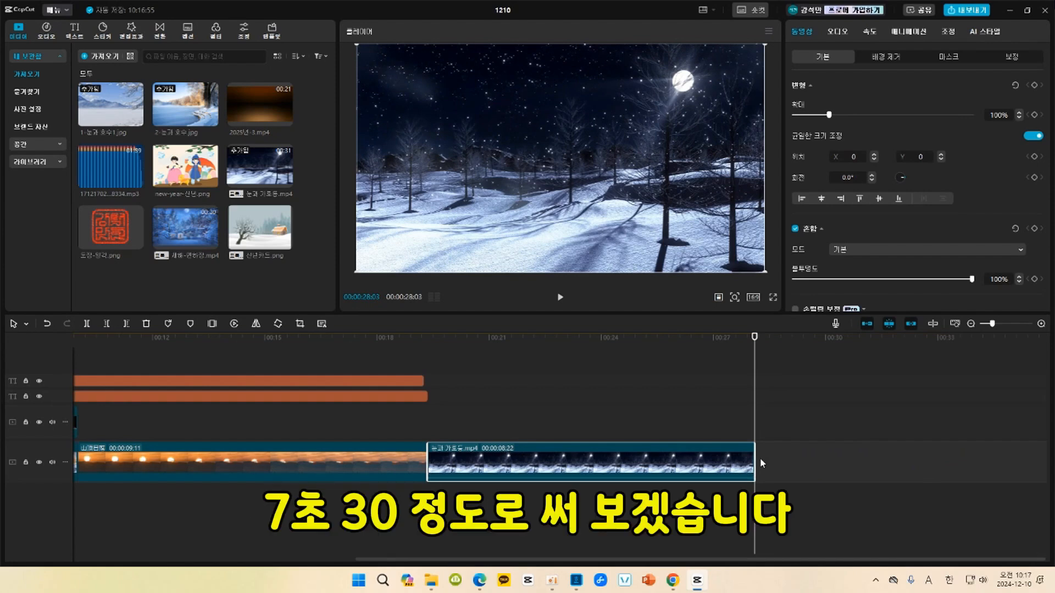
drag(753, 460, 733, 474)
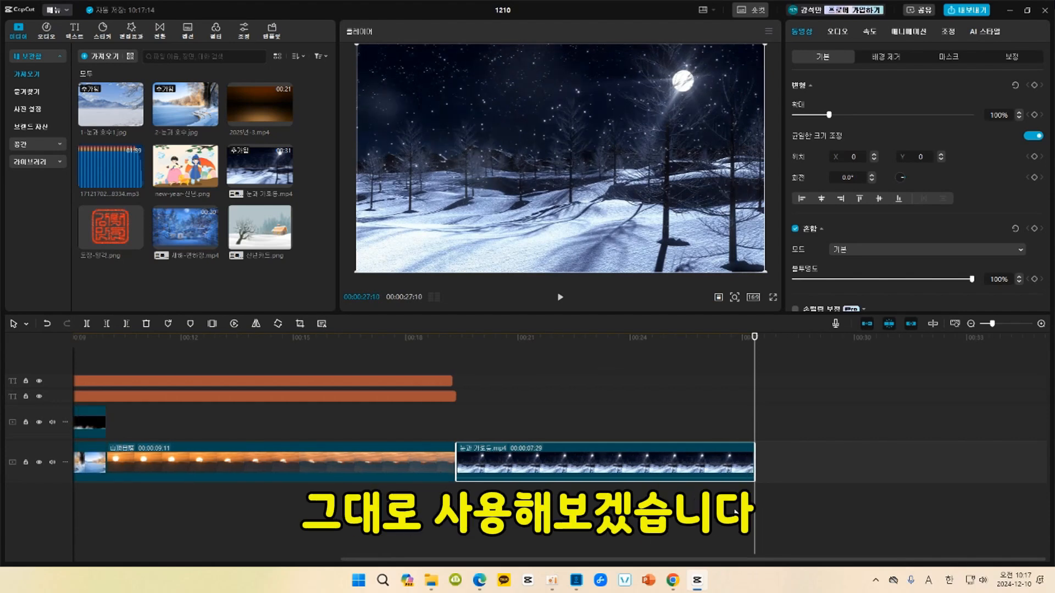
drag(455, 396, 753, 408)
drag(454, 381, 755, 381)
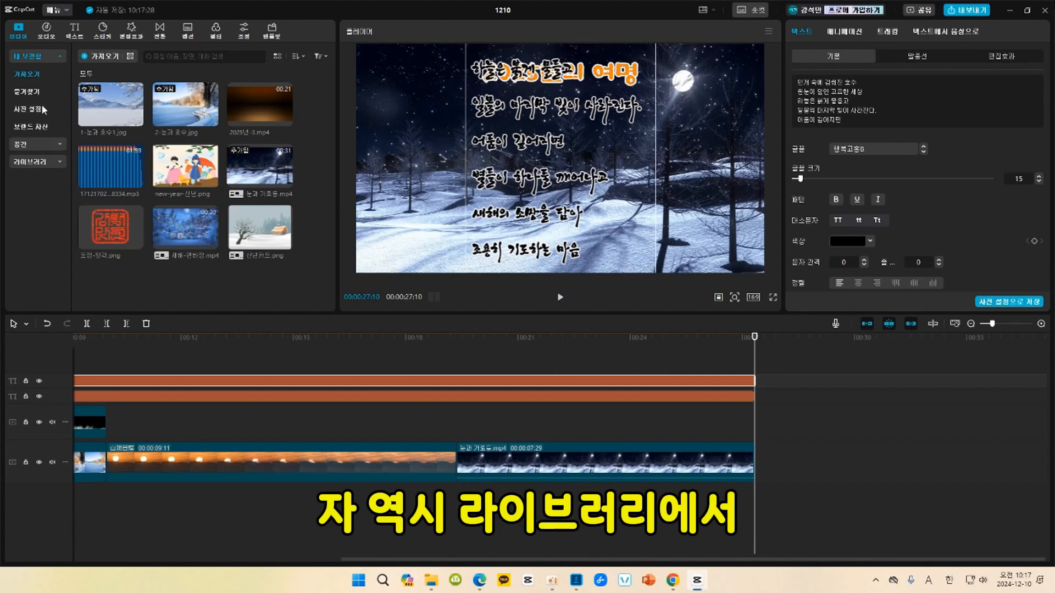
Search the stock library for "별" and place the golden star particle clip above the snowy night clip, aligned to its start.
click(35, 163)
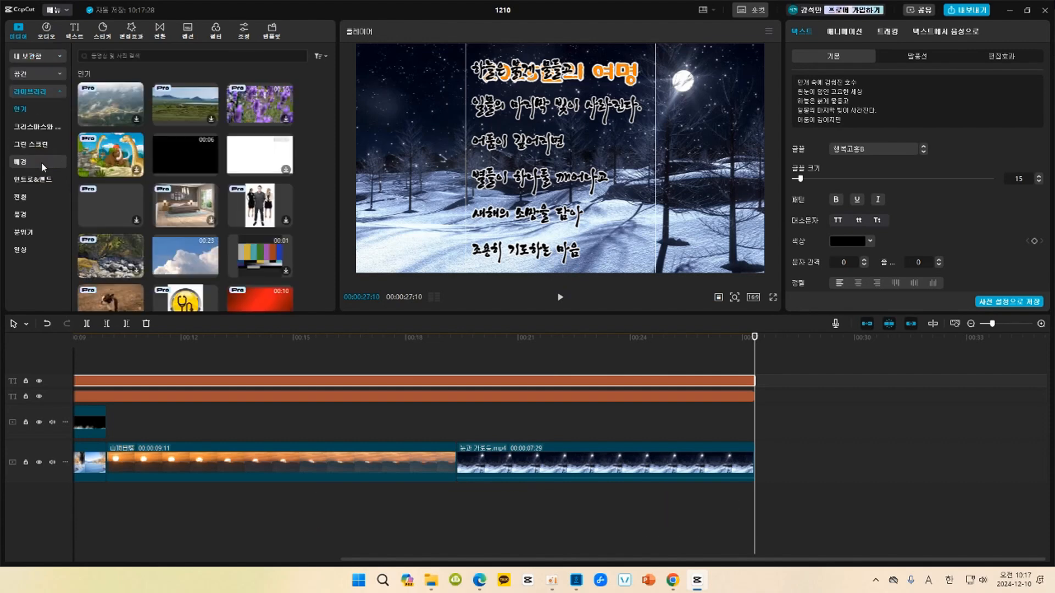
click(116, 57)
text(별)
key(Return)
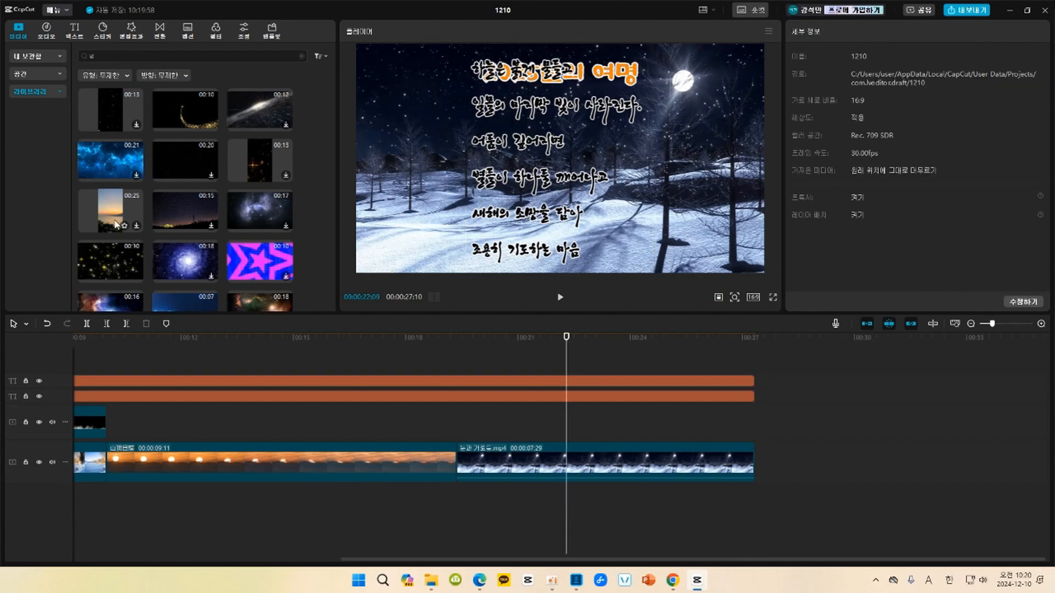
click(108, 255)
drag(108, 255, 457, 425)
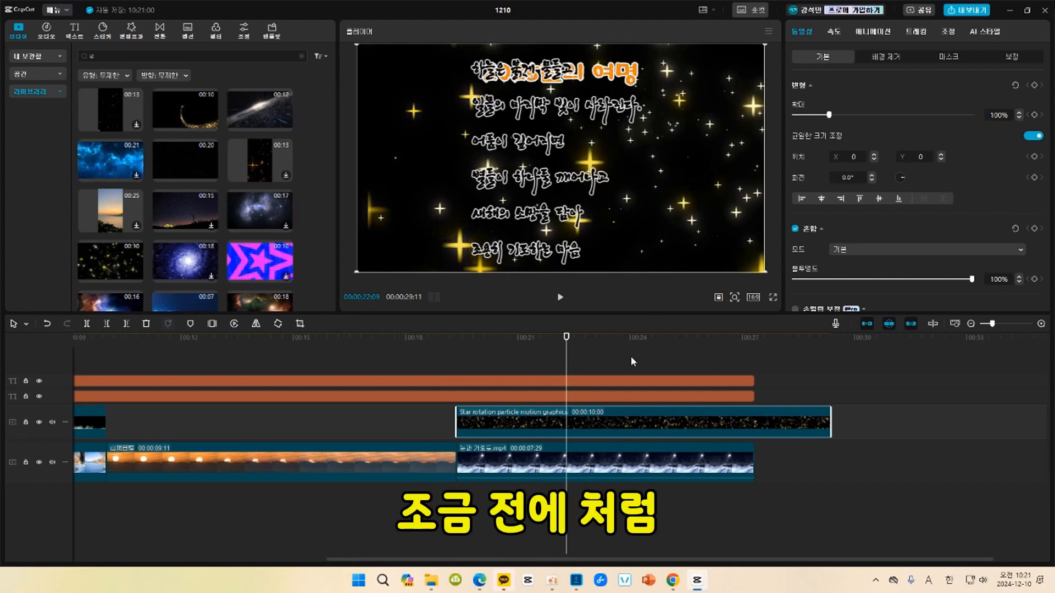
Set the star clip's blend mode to 화면 and return the playhead to the clip's start at 00:00:19:11.
click(866, 249)
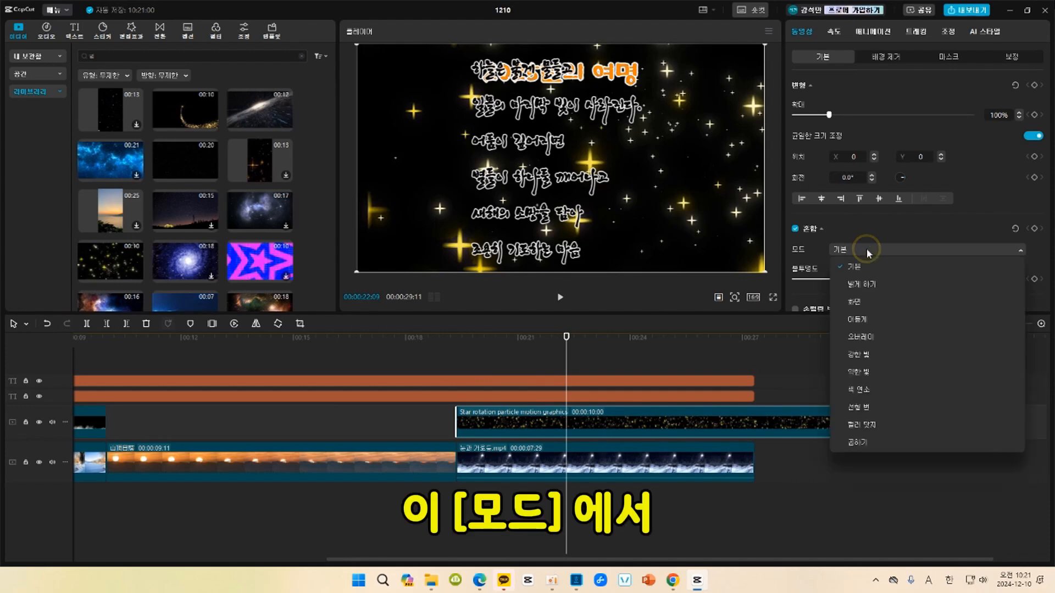
click(863, 300)
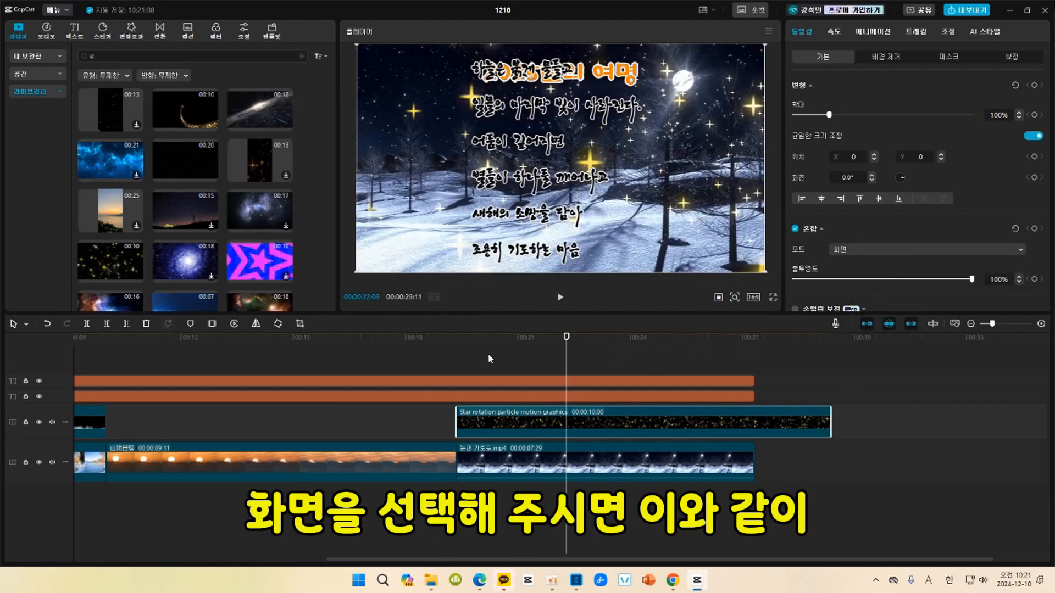
click(452, 339)
click(459, 340)
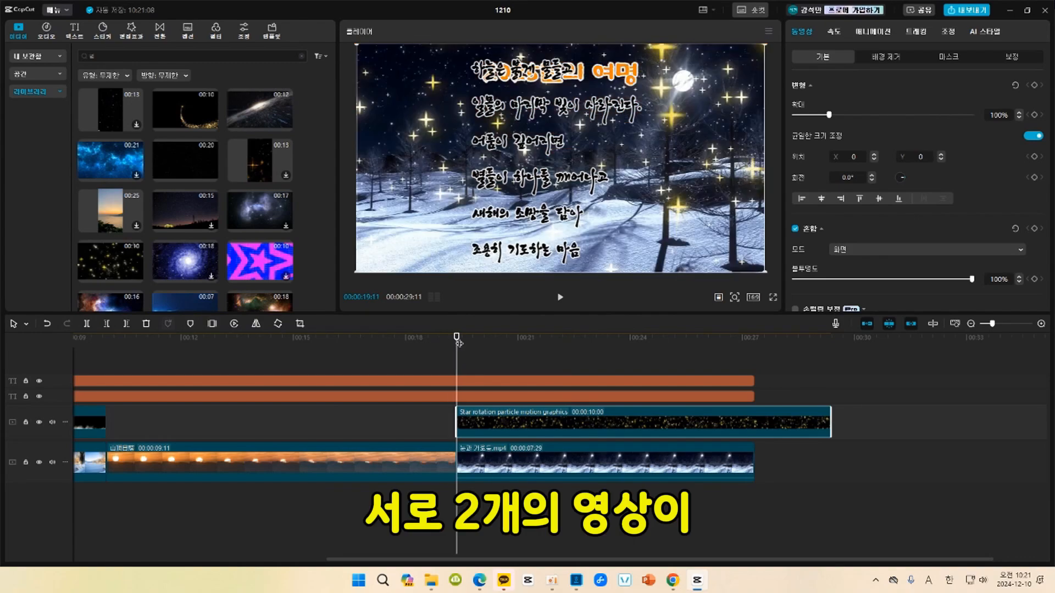
Play the blended stars and trim the star clip's end at 00:00:22:28.
key(space)
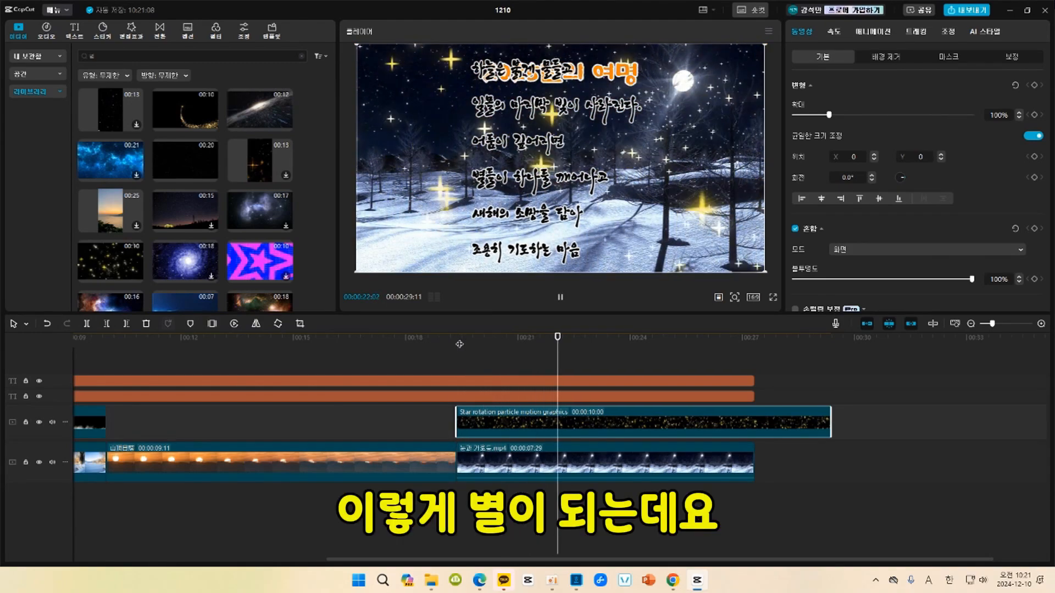
key(space)
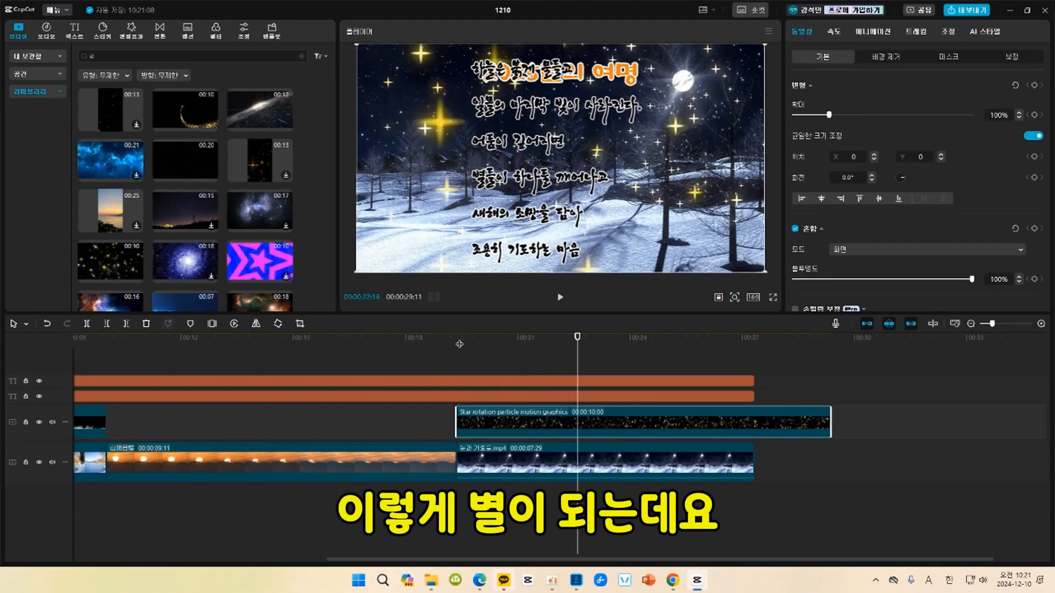
click(590, 349)
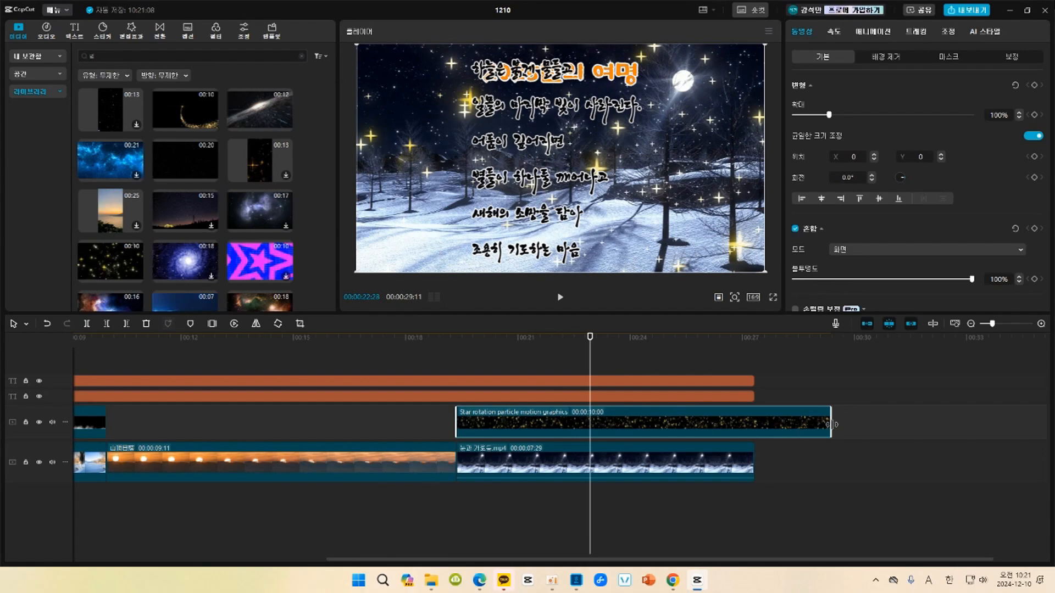
drag(831, 424, 590, 404)
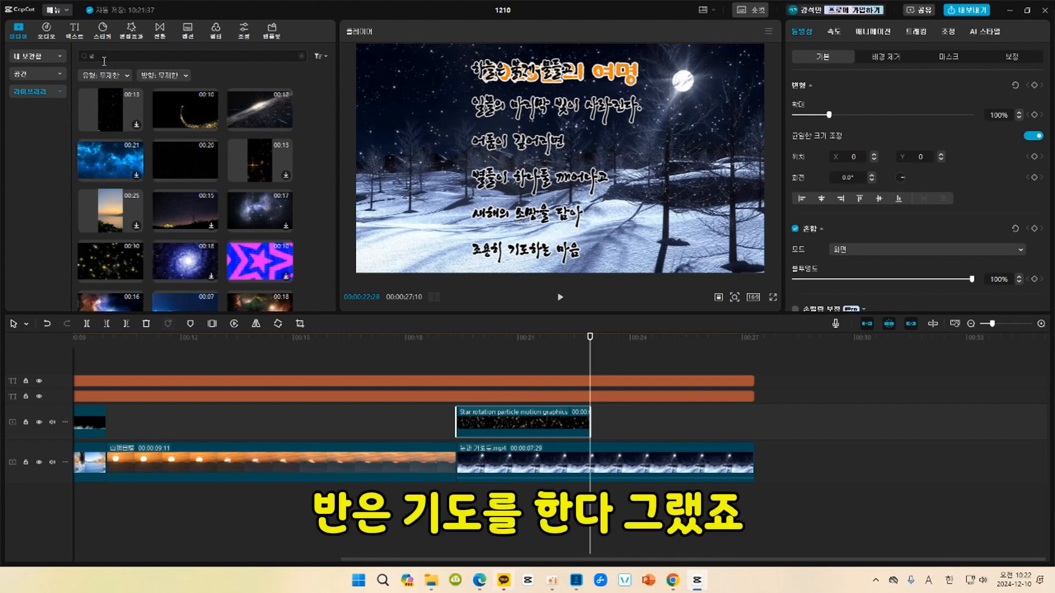
Search the stock library for "기도" and look through the results for a candle clip.
drag(104, 61, 78, 57)
text(기)
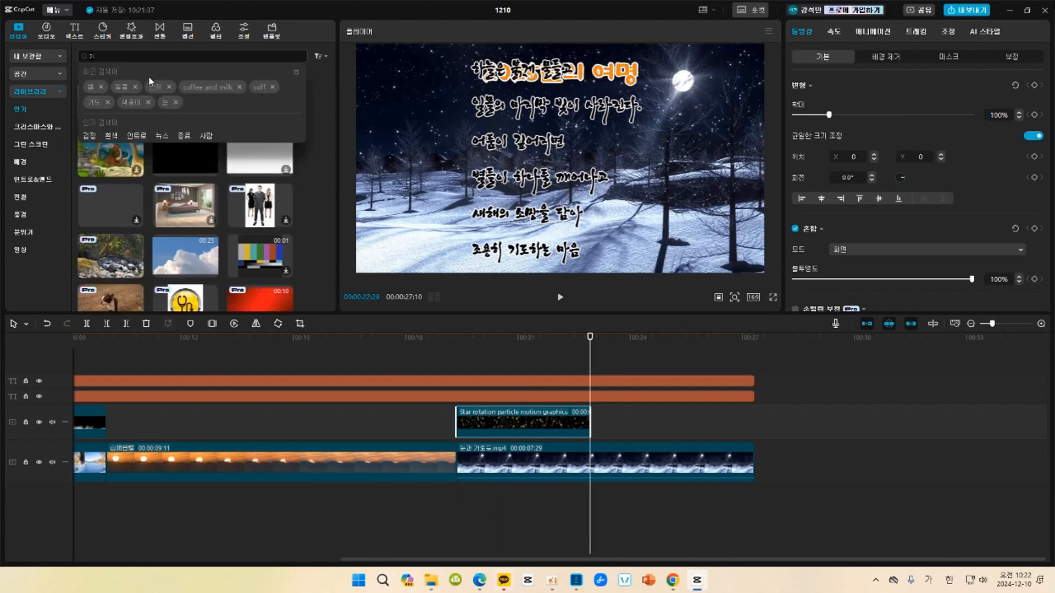
text(ㄷㅗ)
key(Return)
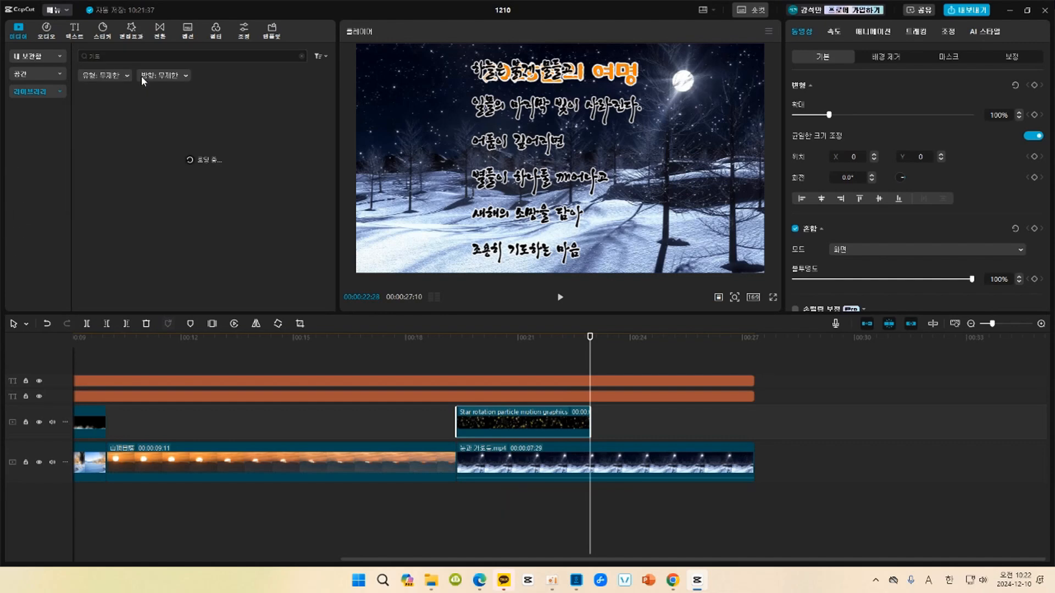
scroll(142, 114, down, 4)
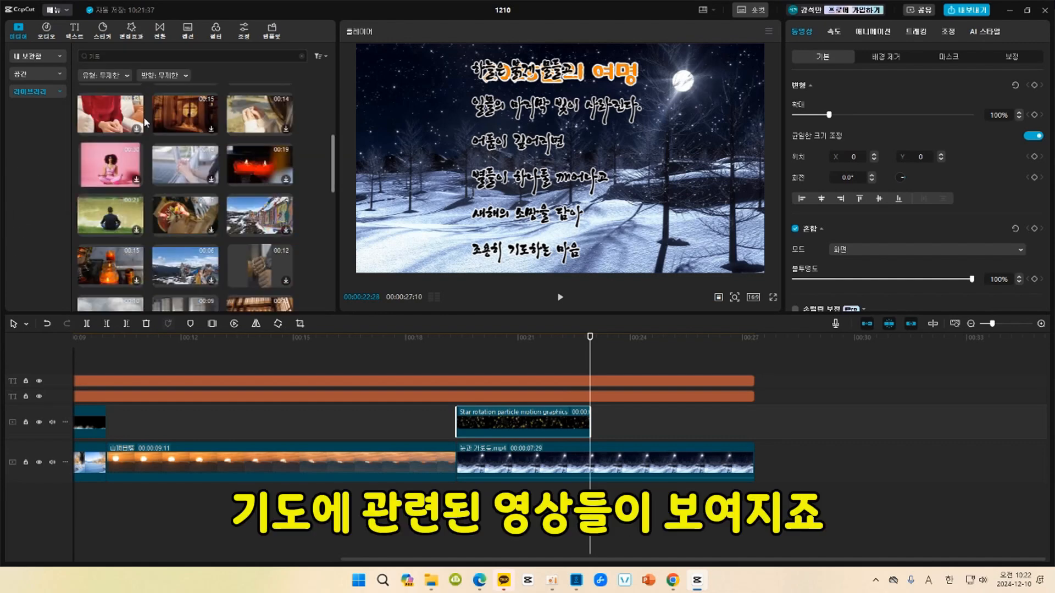
scroll(162, 146, down, 5)
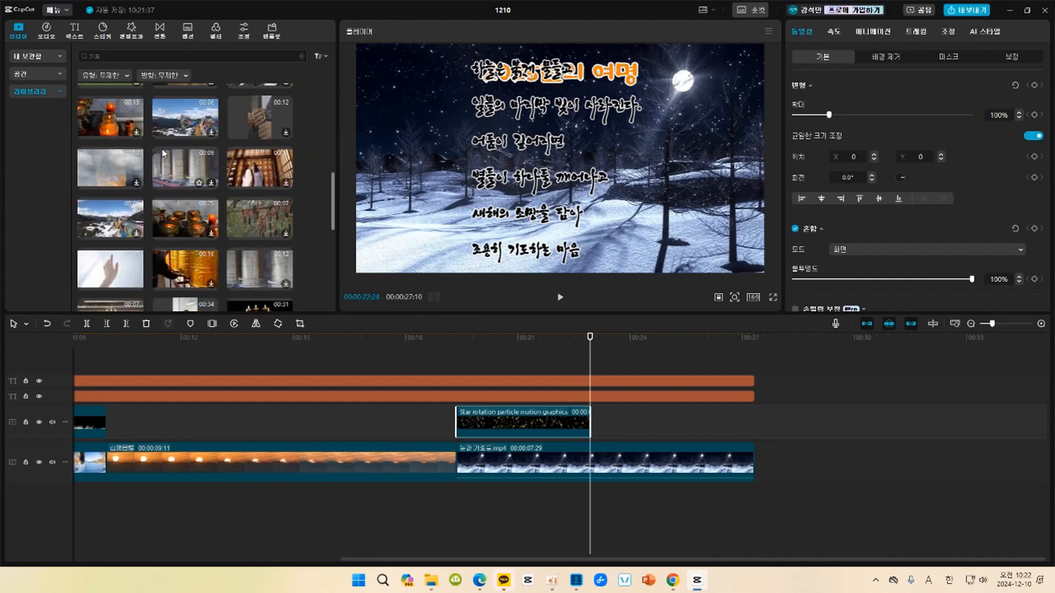
scroll(163, 157, down, 3)
Place the three-candle clip directly after the star clip on the overlay track and trim its end at 00:00:27:10.
click(124, 230)
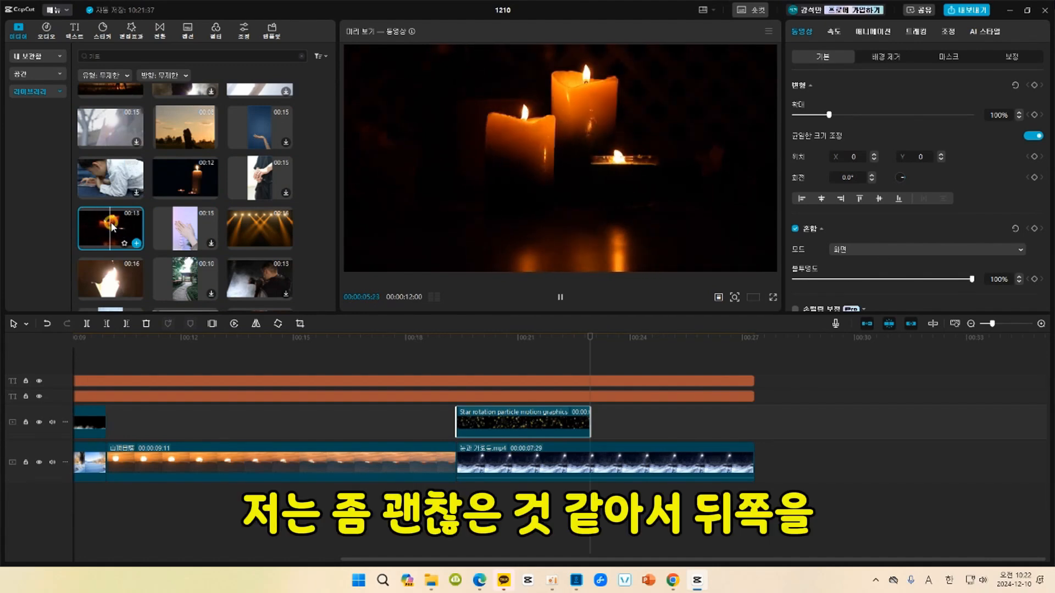
drag(113, 227, 588, 420)
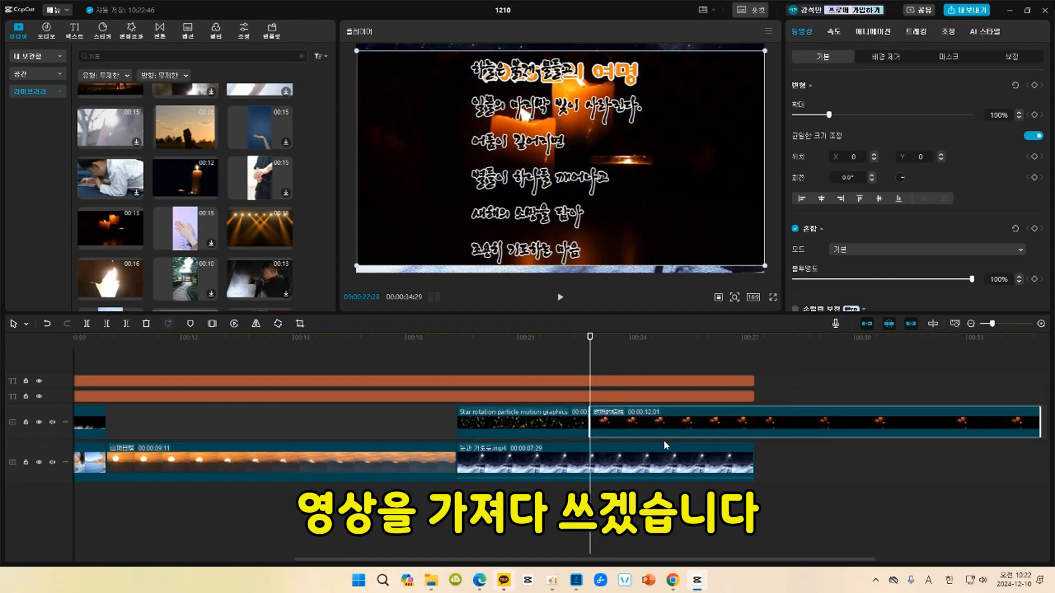
click(753, 339)
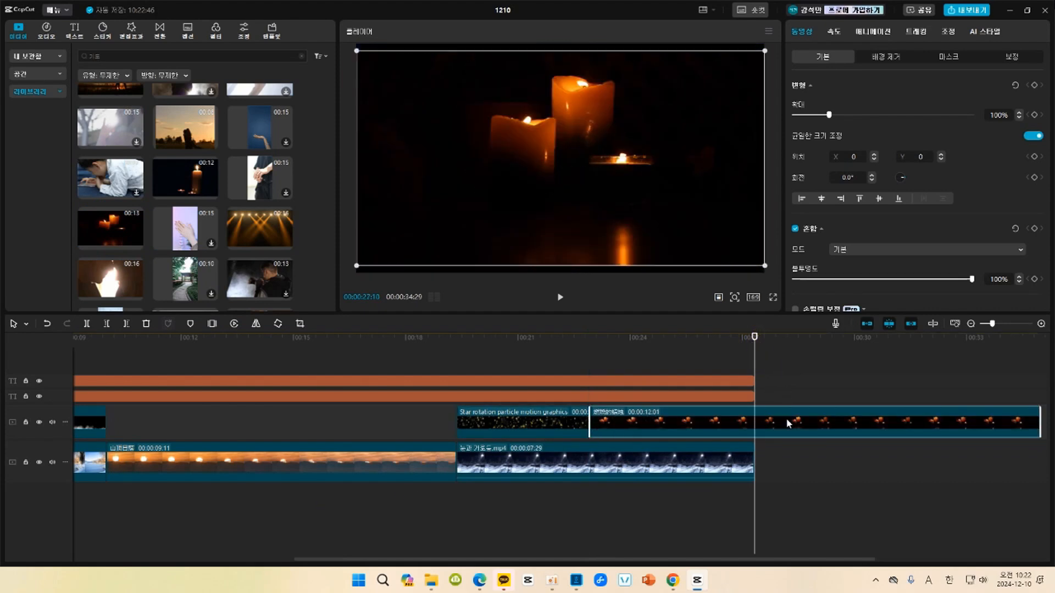
click(127, 326)
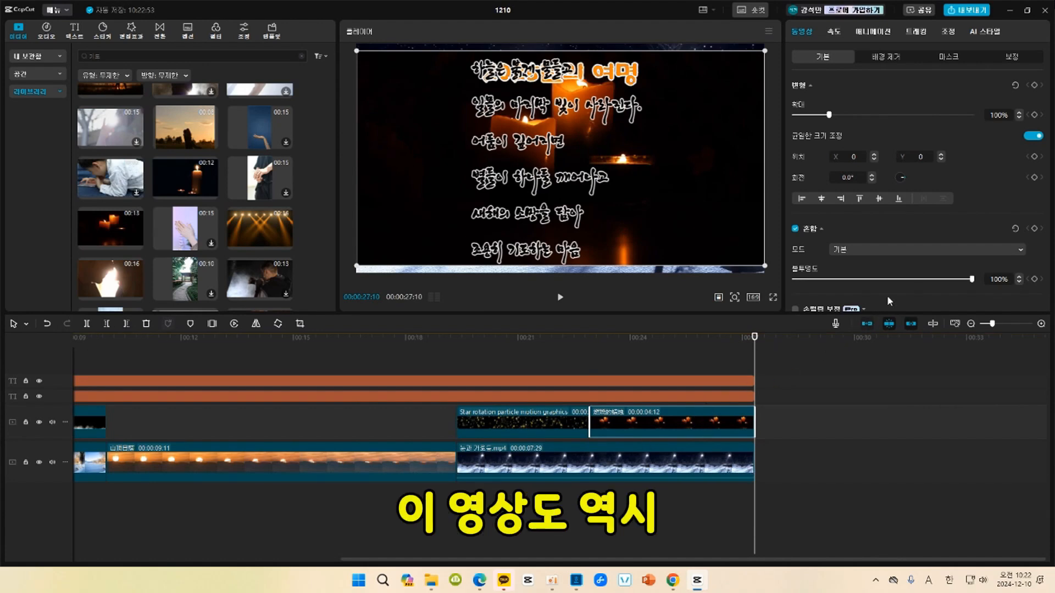
Set the candle clip's blend mode to 화면 and move the candles lower in the frame, onto the snow.
click(895, 250)
click(873, 302)
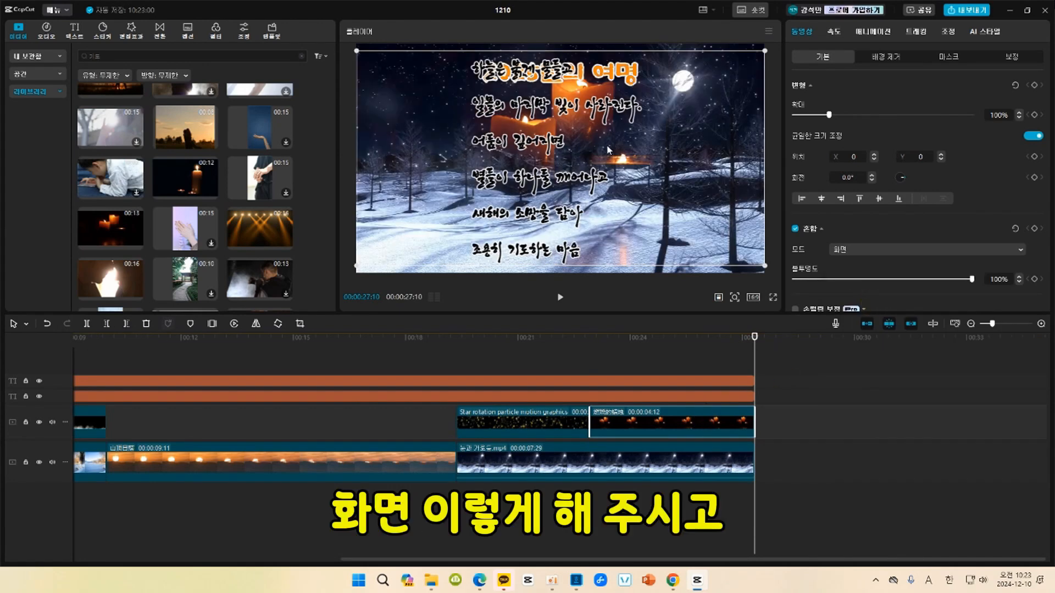
drag(579, 131, 581, 193)
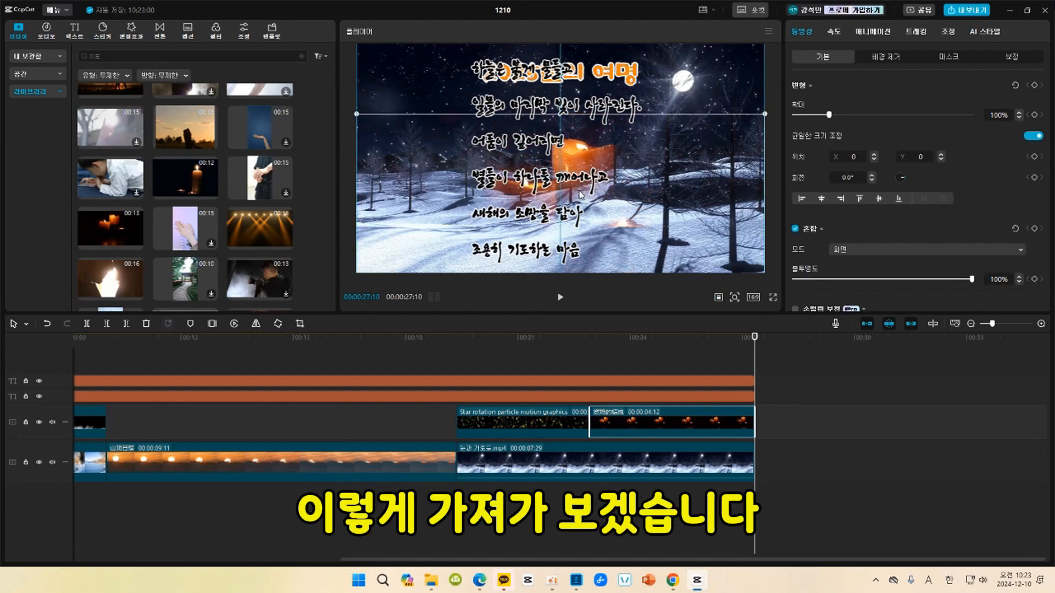
click(841, 398)
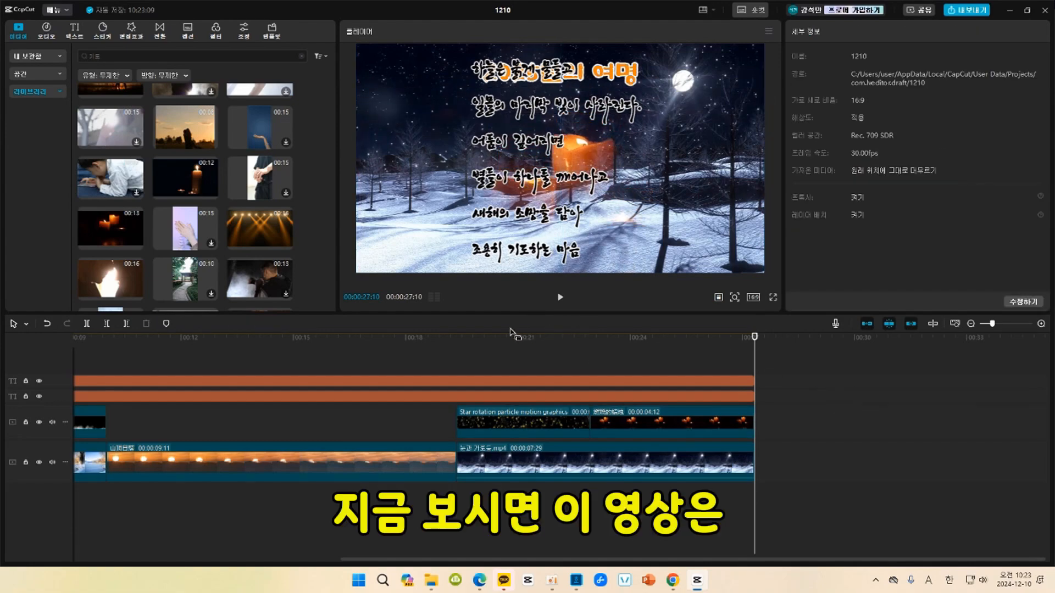
Play the star clip, trim its end to a length of 1.8 s, and slow its speed to 0.5x.
click(463, 341)
click(499, 422)
click(472, 341)
key(space)
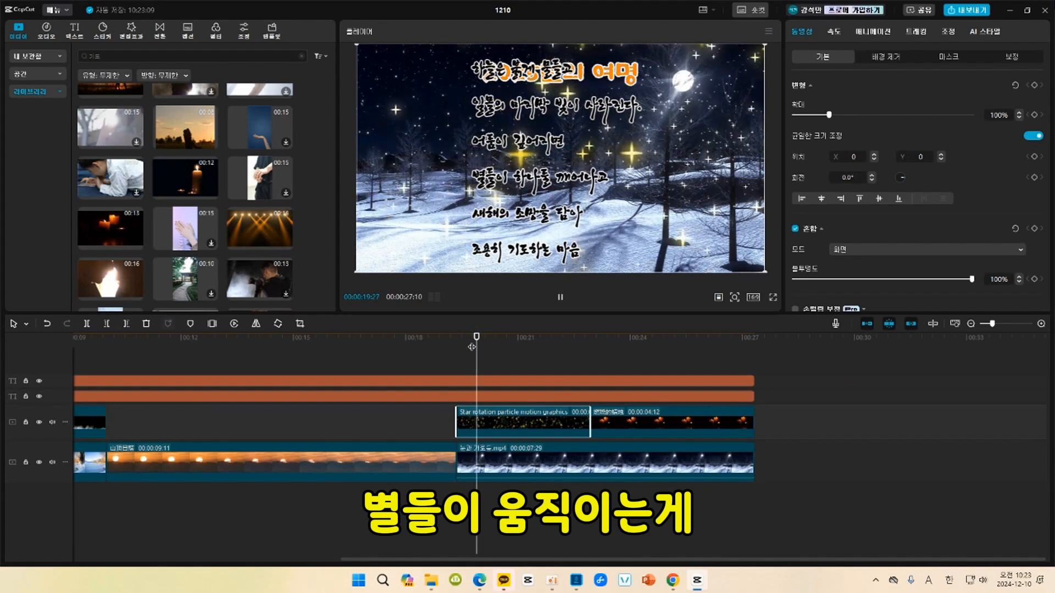
key(space)
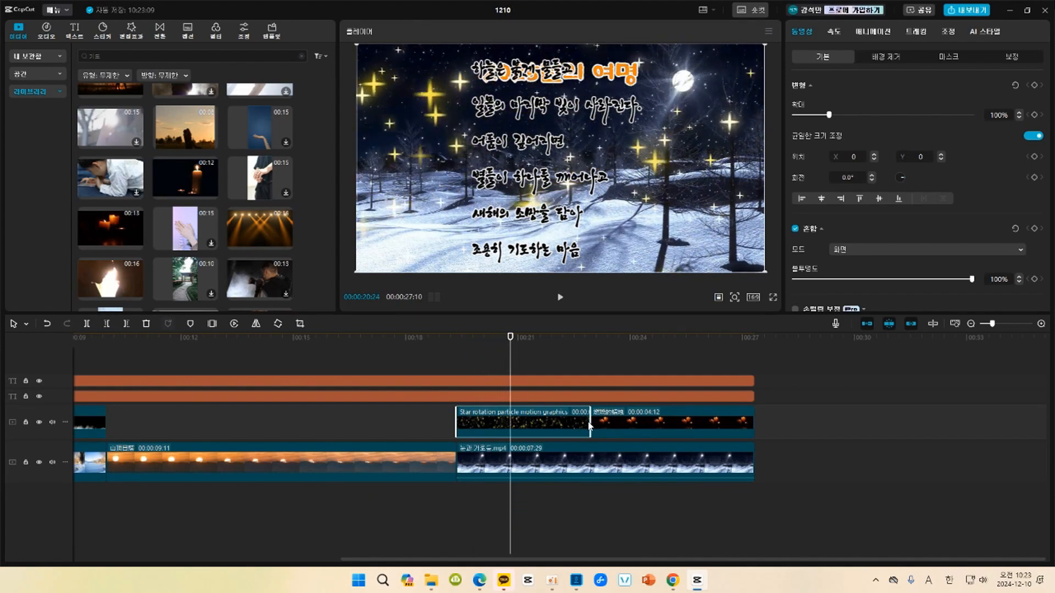
drag(587, 422, 523, 417)
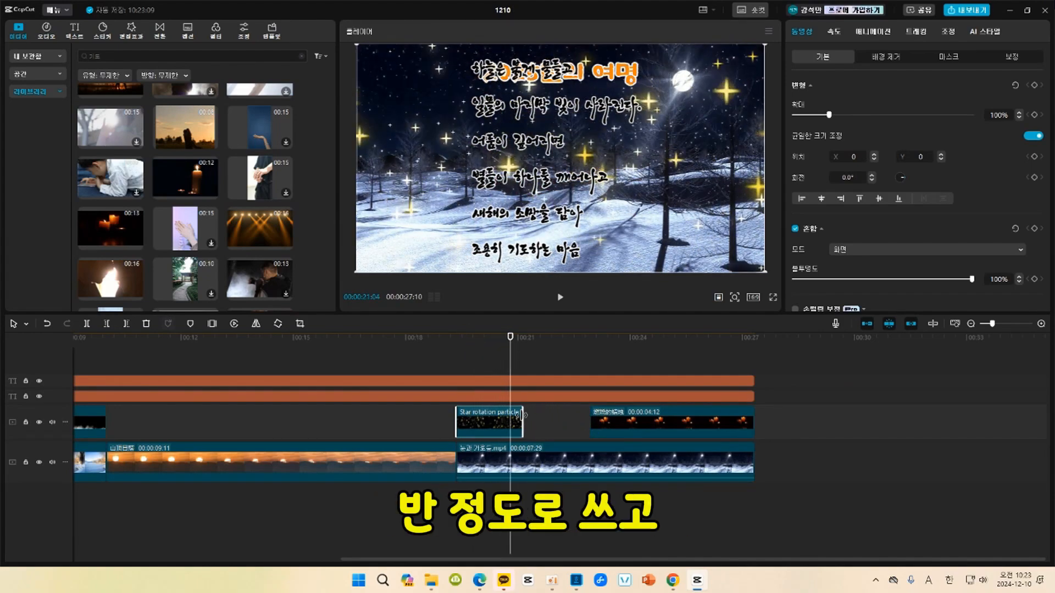
click(835, 32)
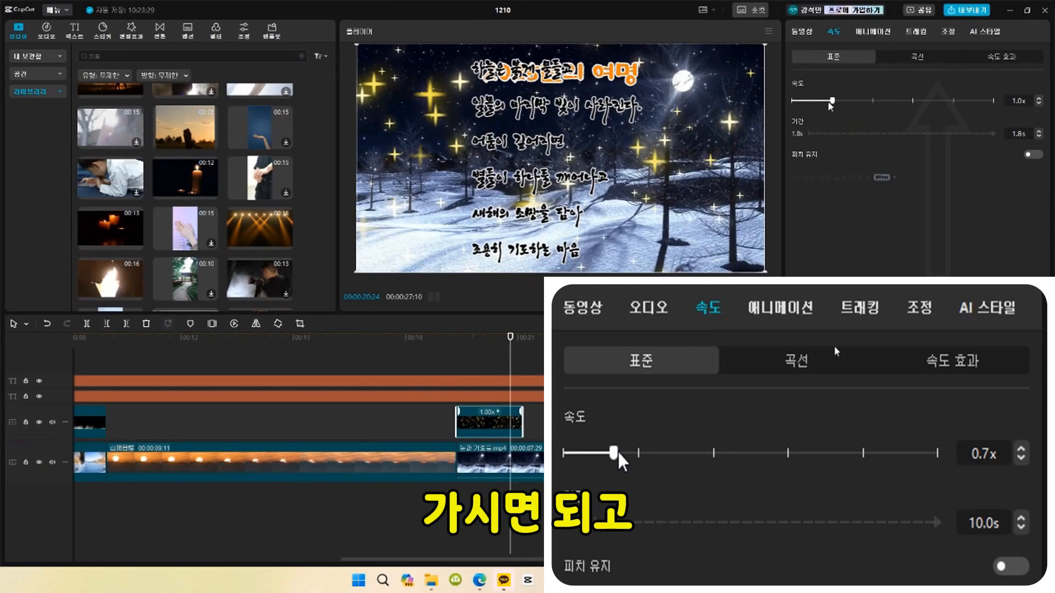
drag(833, 102, 822, 102)
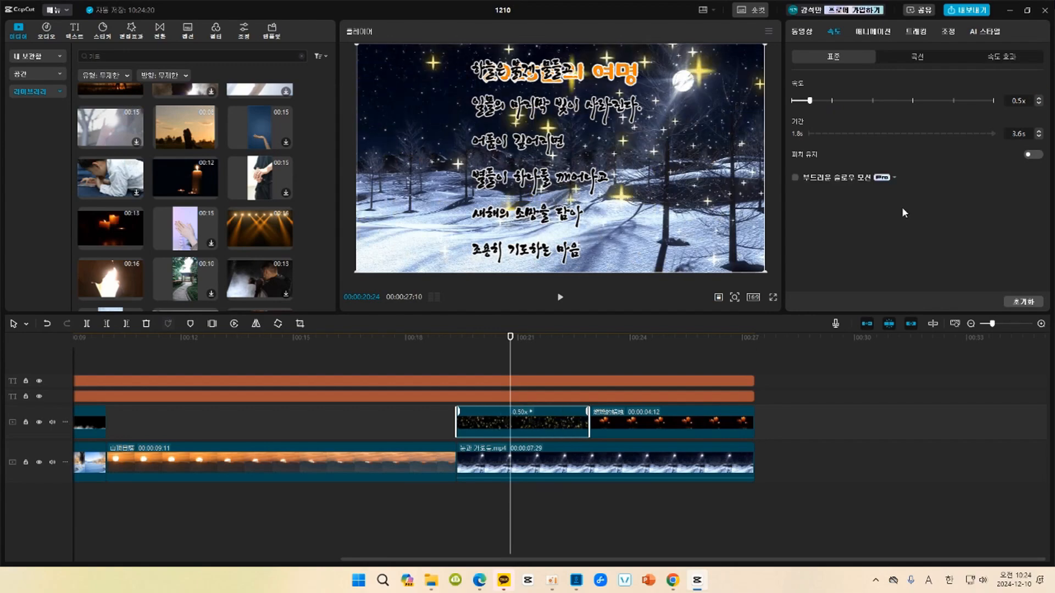
Play the snowy night section from its start to review the slowed stars and the blended candles.
click(459, 341)
key(space)
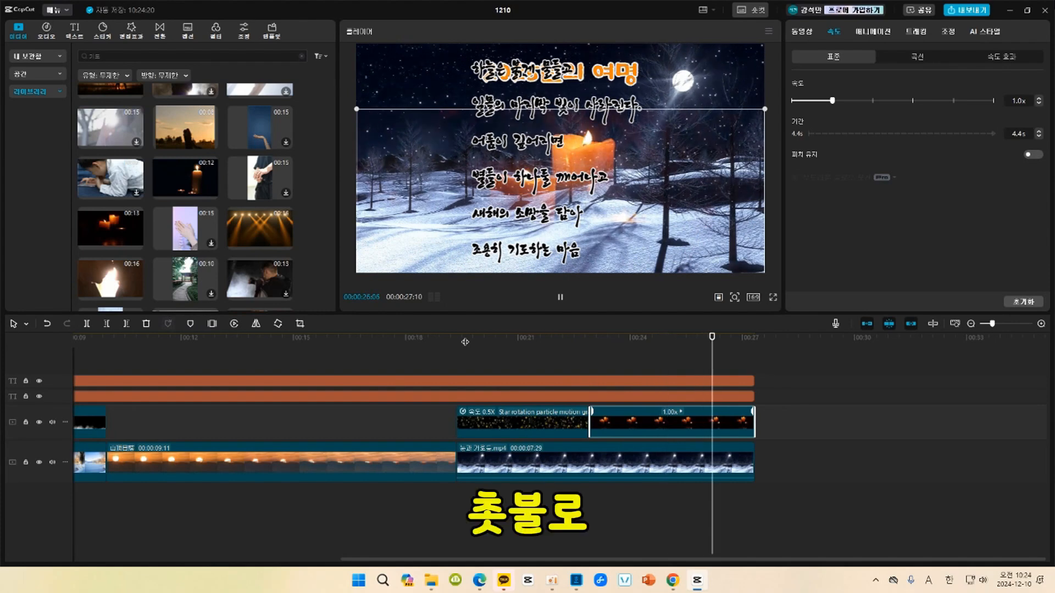
key(space)
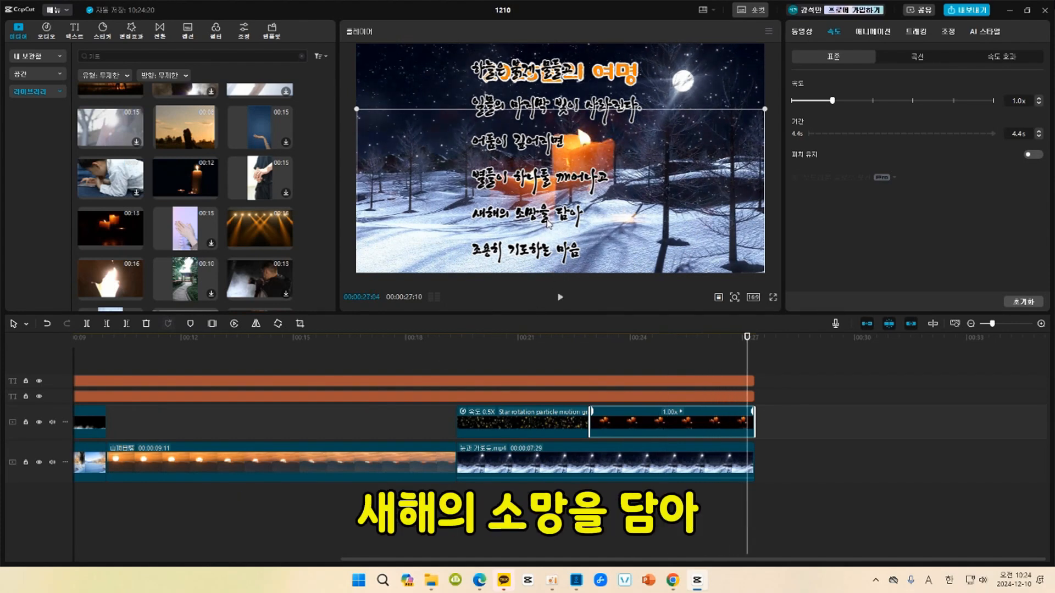
Select the poem text and move it up in the frame until its closing lines about 2025 show.
drag(562, 244, 559, 229)
key(ctrl+z)
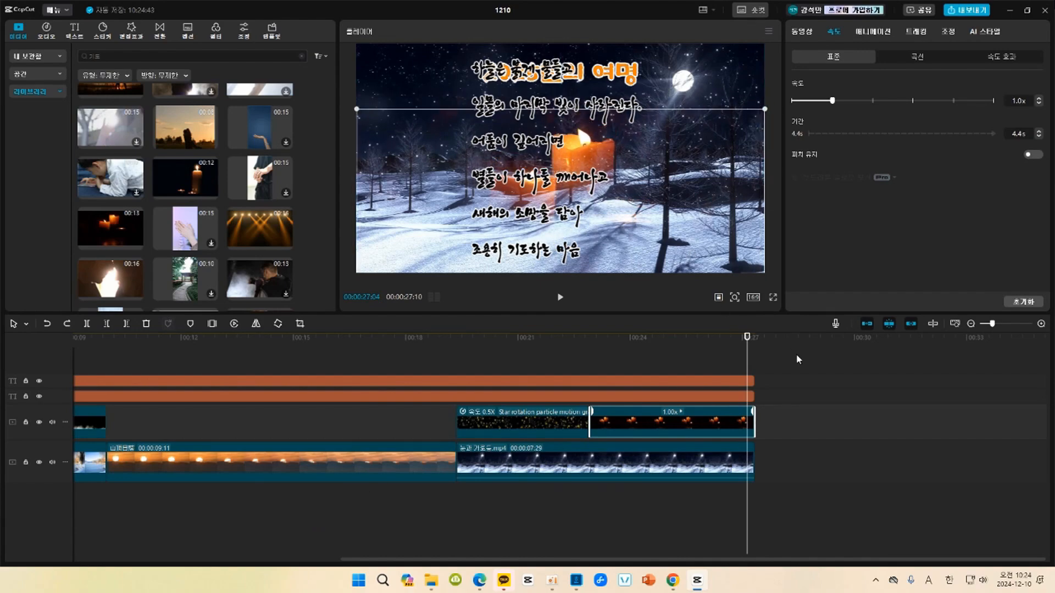
click(465, 382)
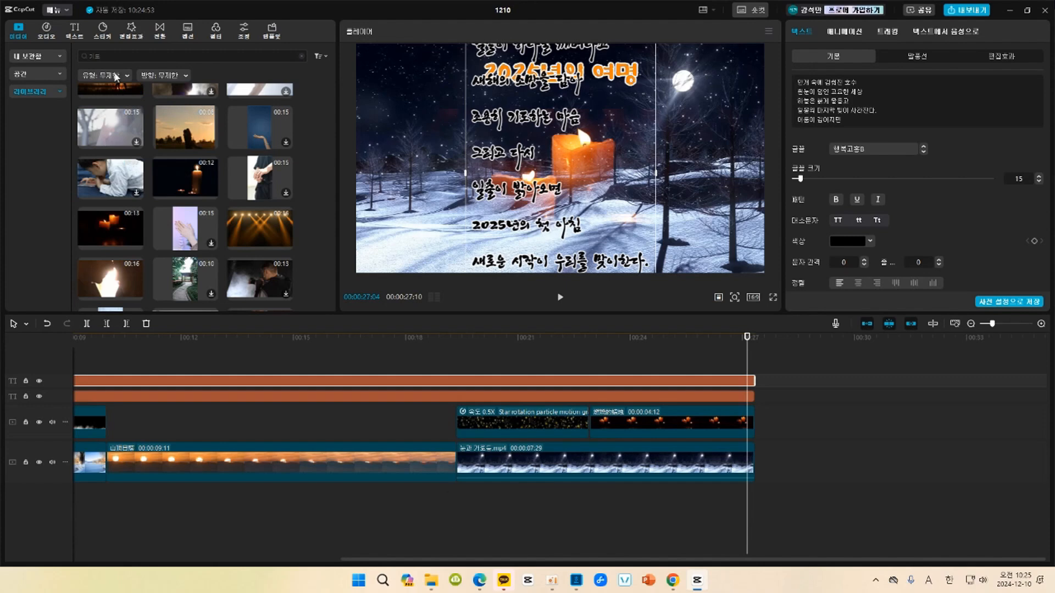
Check the imported media, then search the stock library for "일출".
click(34, 59)
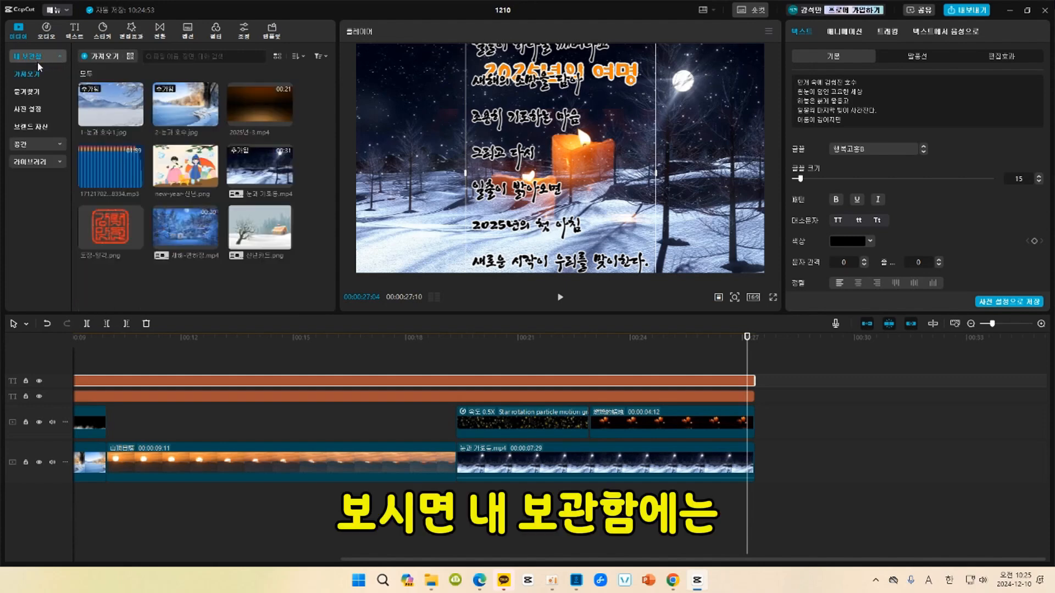
click(38, 161)
click(136, 58)
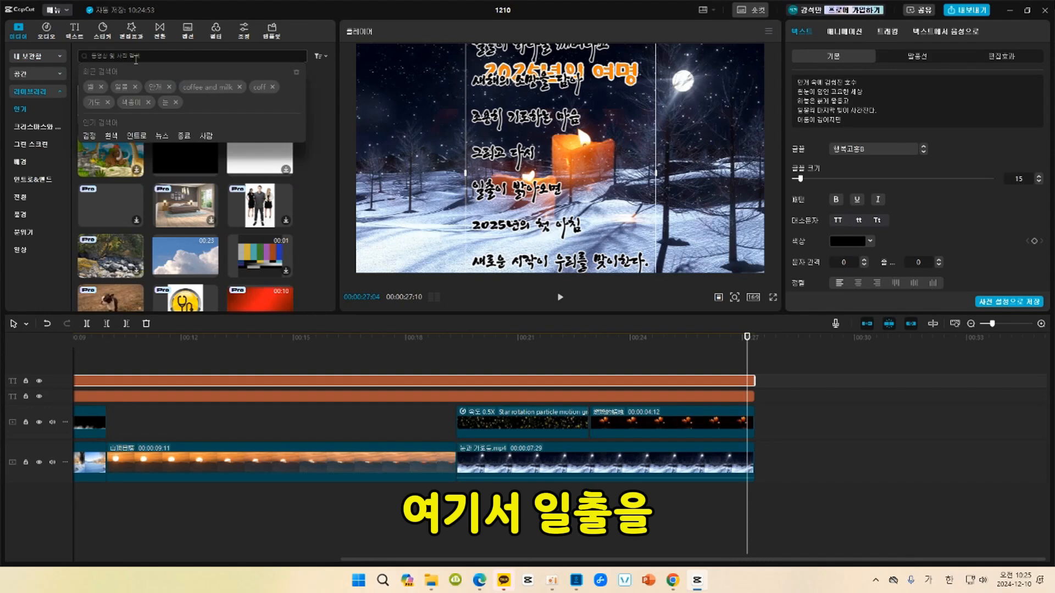
text(일)
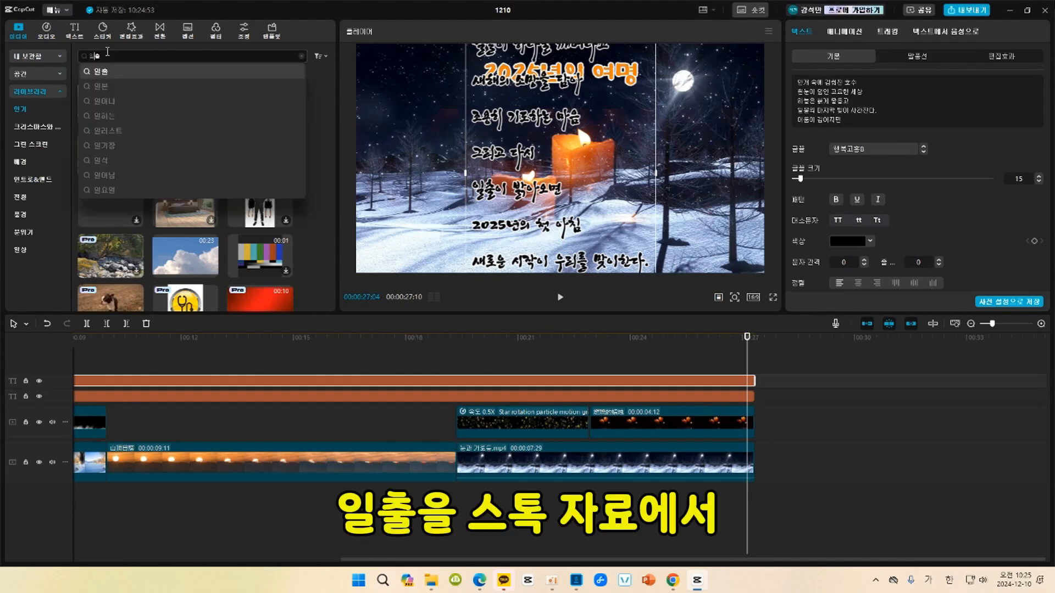
text(출)
key(Return)
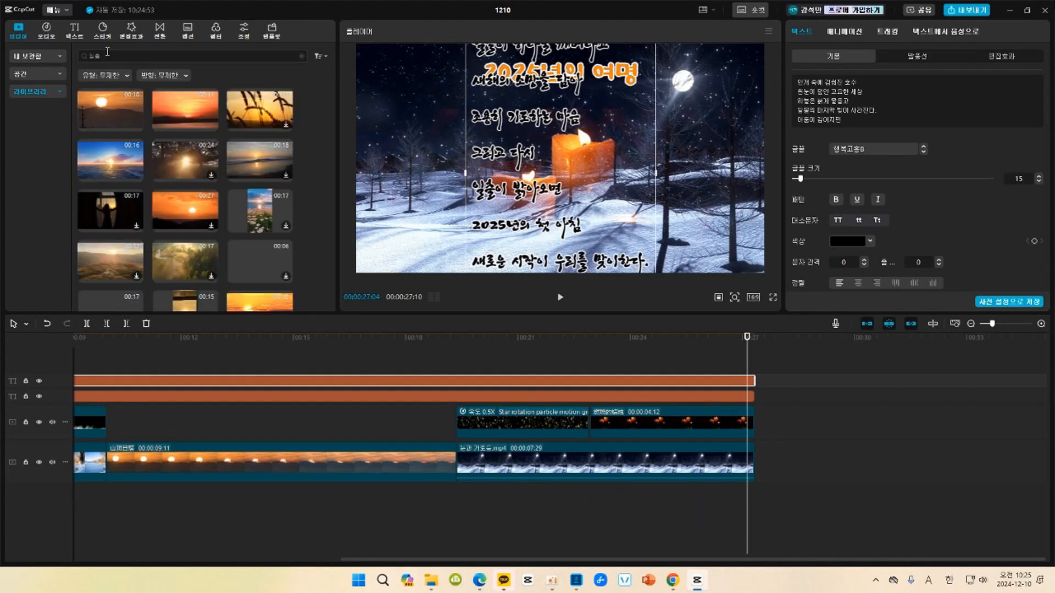
Add the 12-second red sunrise clip with the dark treeline to the main track after the snowy night clip.
scroll(88, 252, down, 5)
click(87, 253)
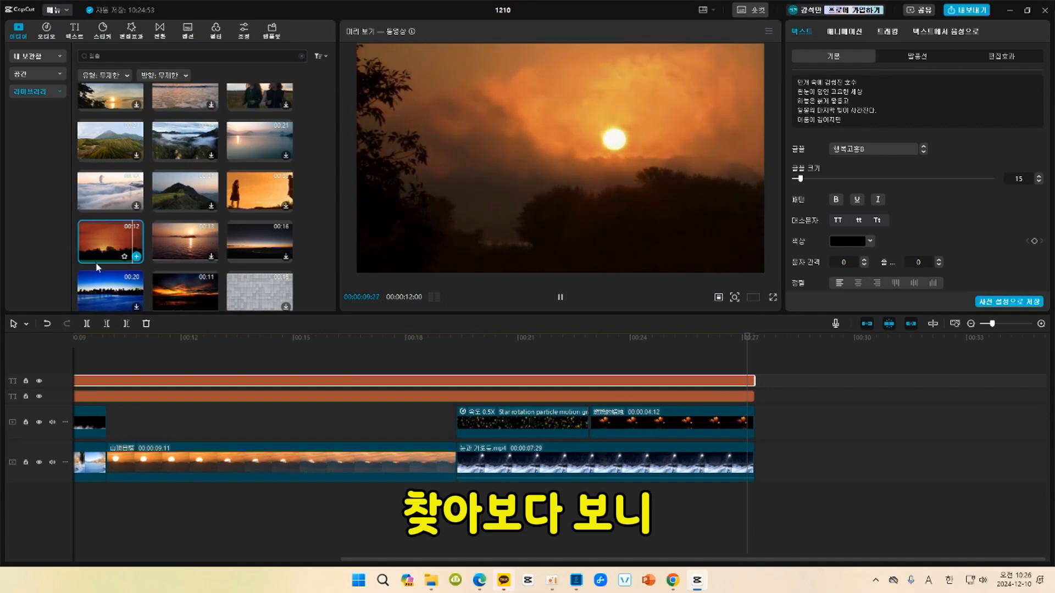
click(136, 256)
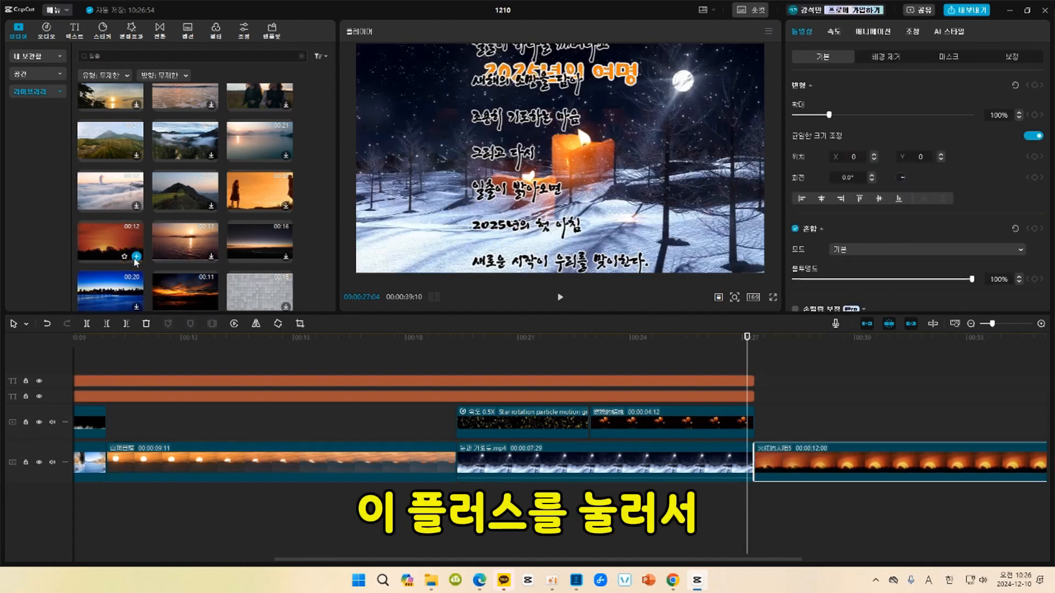
Play the sunrise clip from its start to review the rising sun.
click(767, 344)
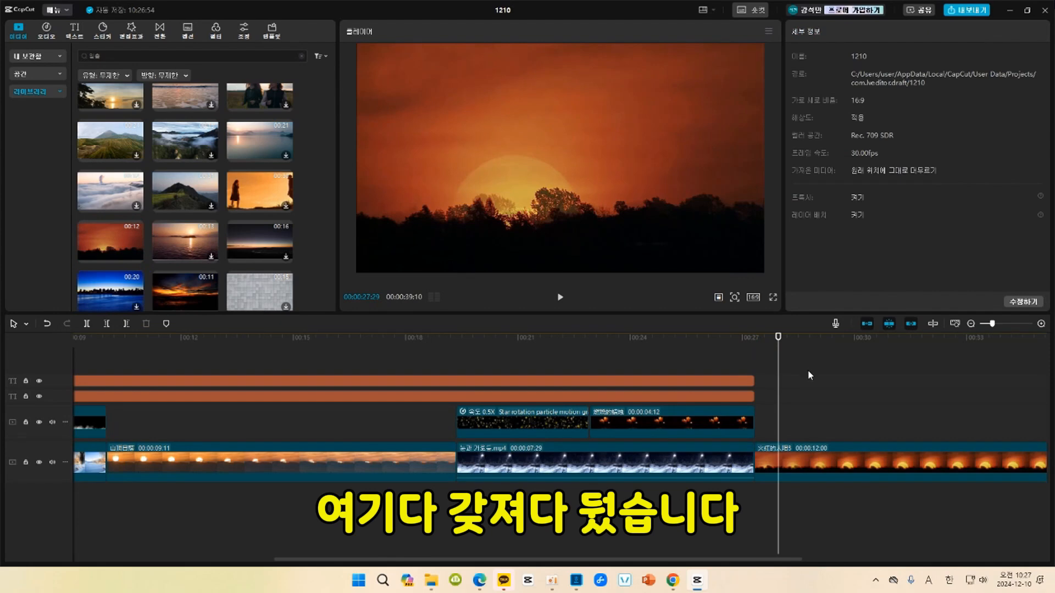
click(756, 343)
key(space)
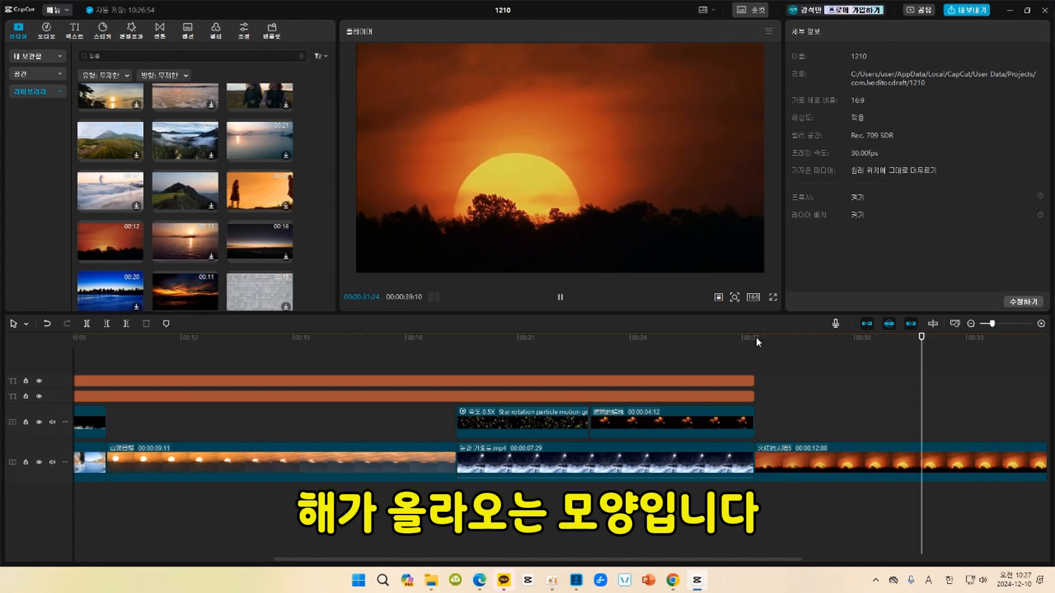
key(space)
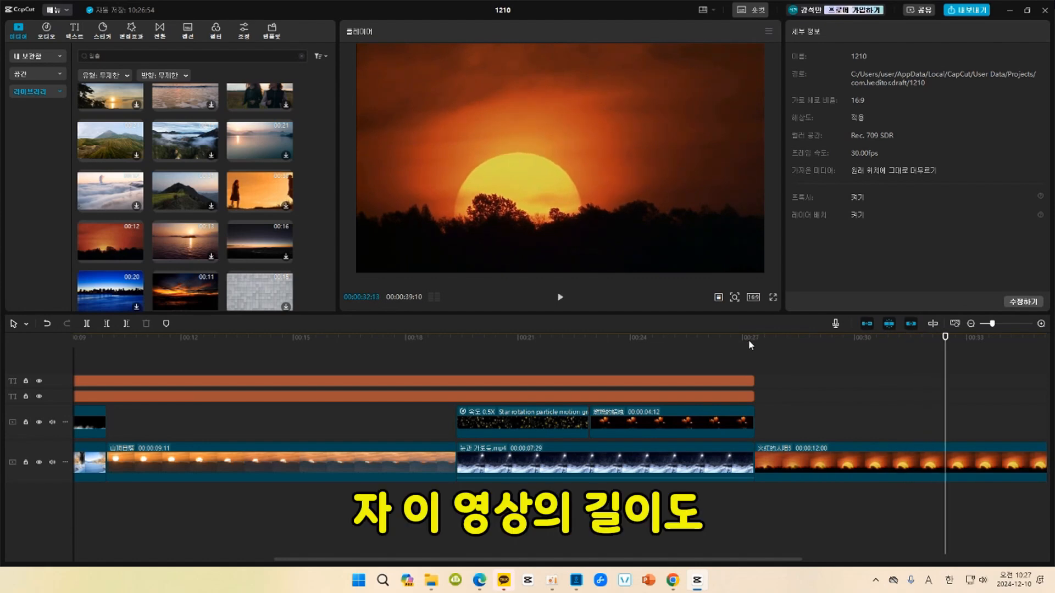
drag(751, 559, 842, 586)
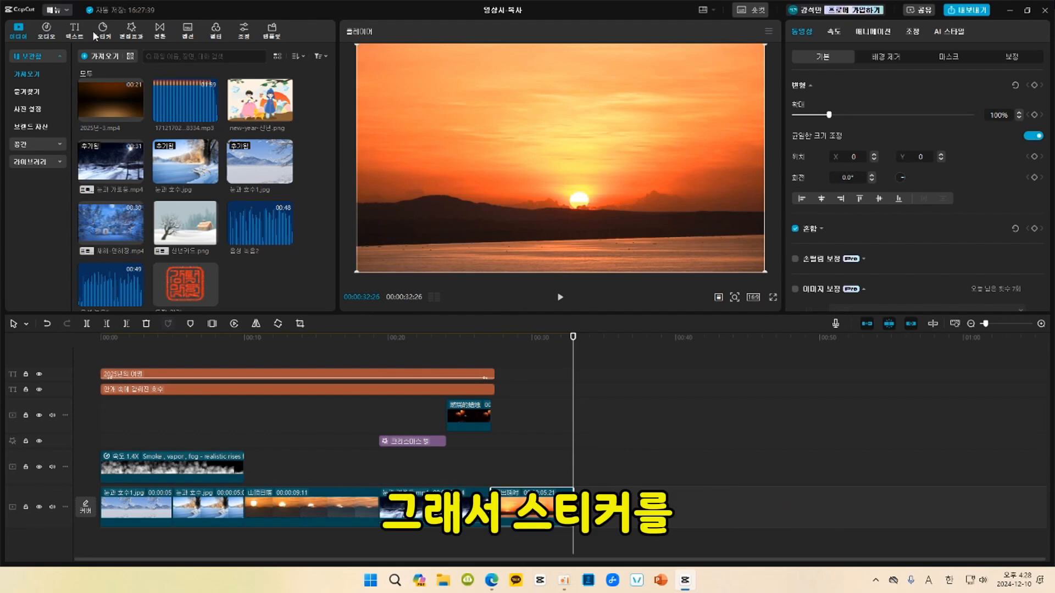
Open the sticker library and expand its list of categories.
click(103, 32)
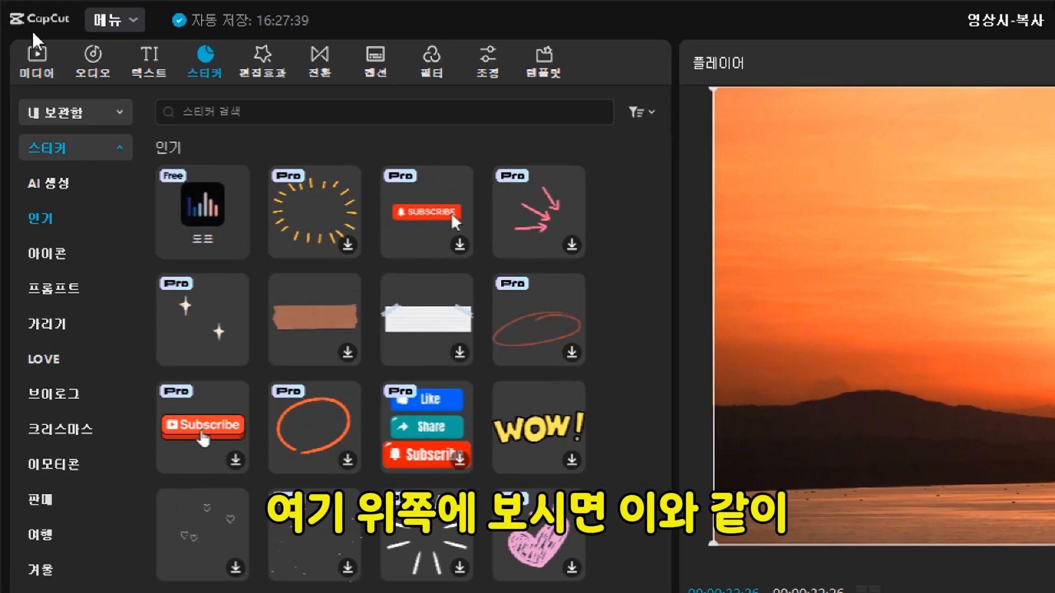
key(ctrl+2)
drag(11, 39, 569, 87)
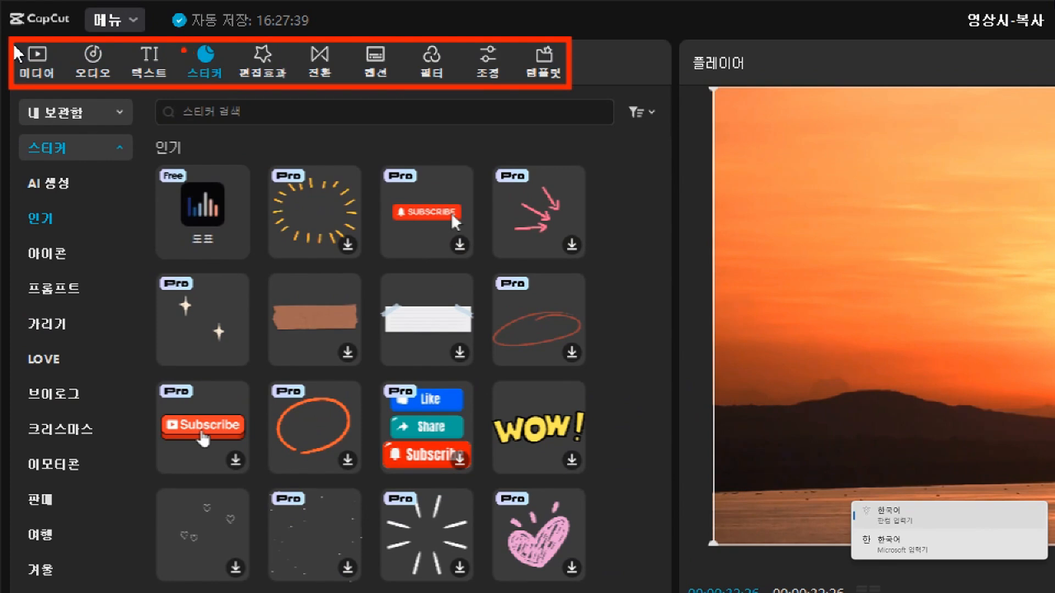
drag(179, 47, 232, 86)
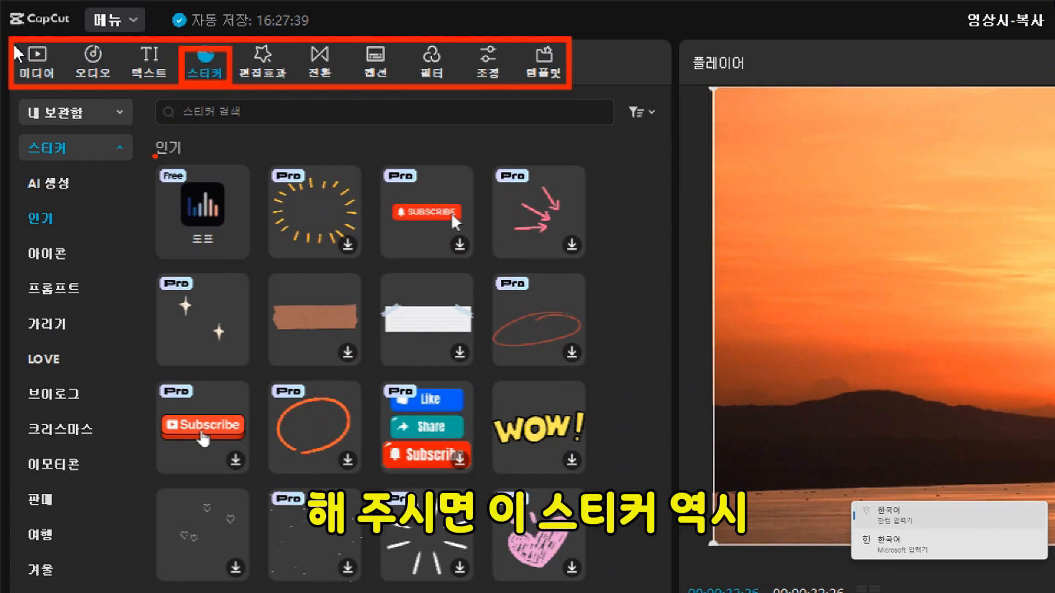
drag(22, 141, 132, 162)
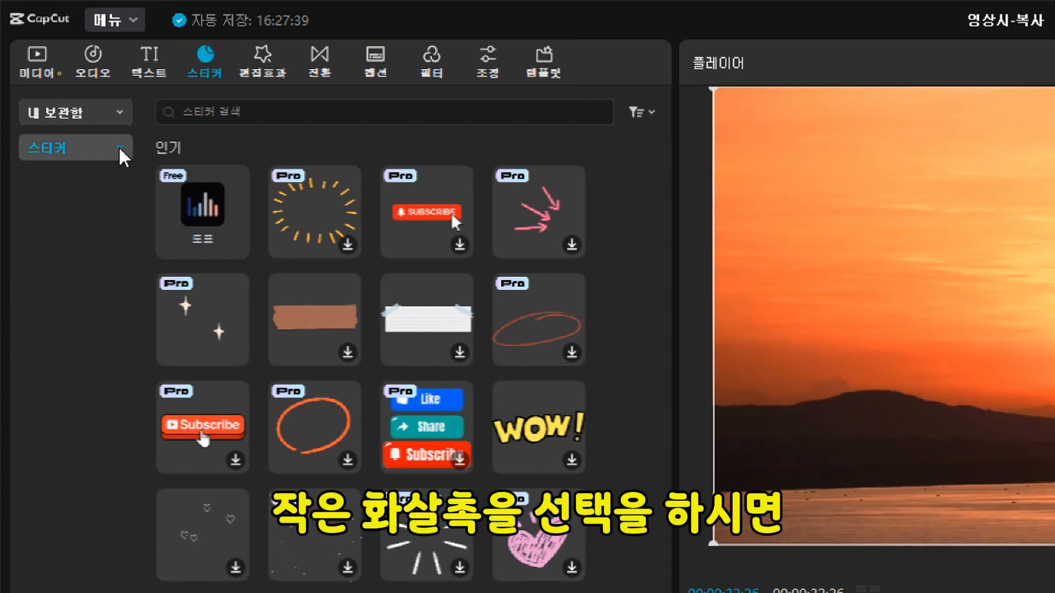
click(120, 149)
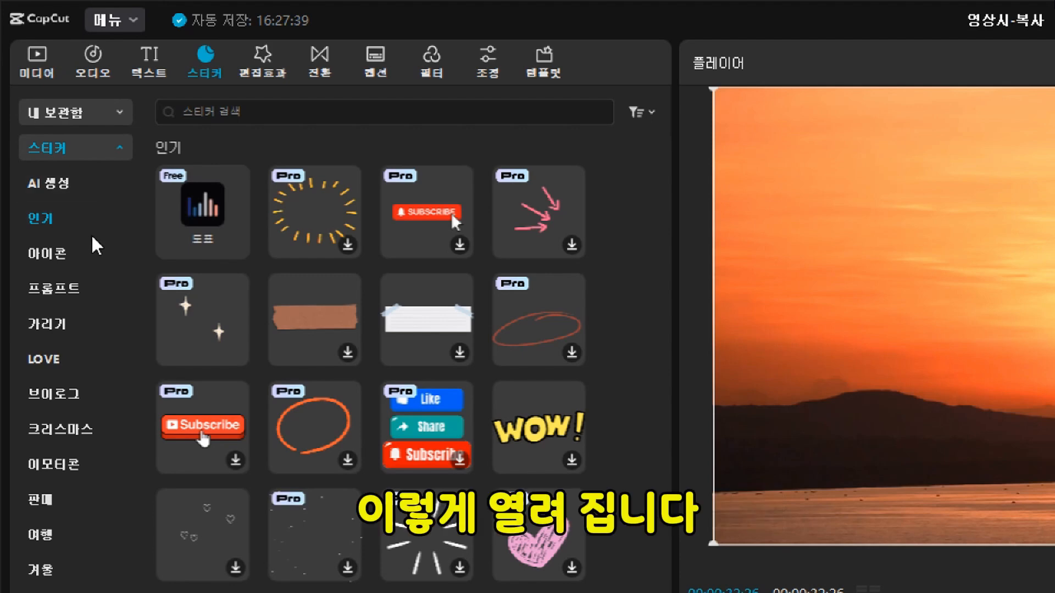
Add the hanging string-lights sticker from the 크리스마스 category above the sunrise clip and extend it to the clip's end.
click(88, 429)
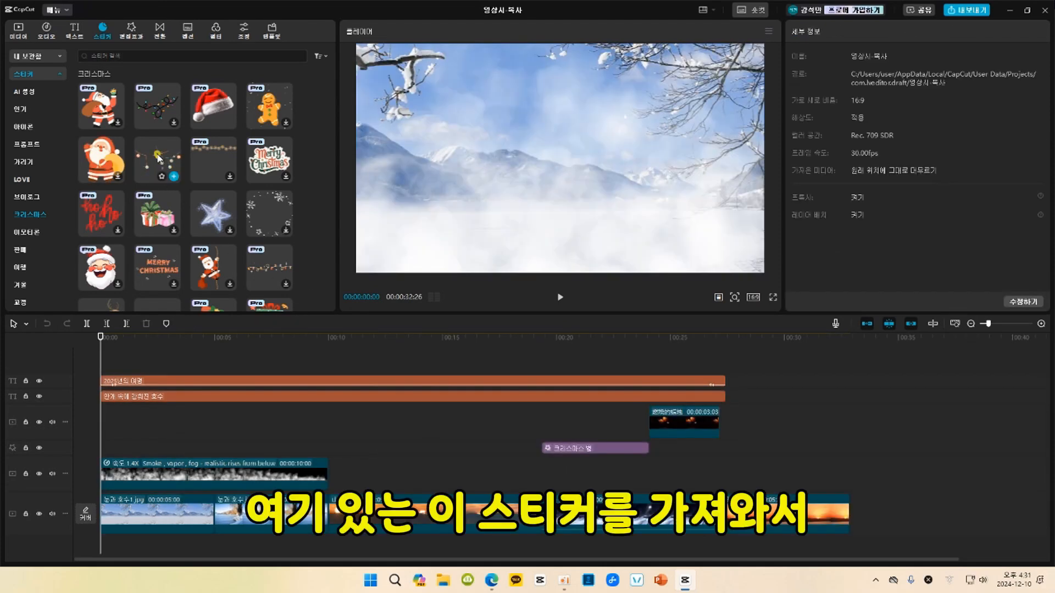
drag(159, 162, 718, 449)
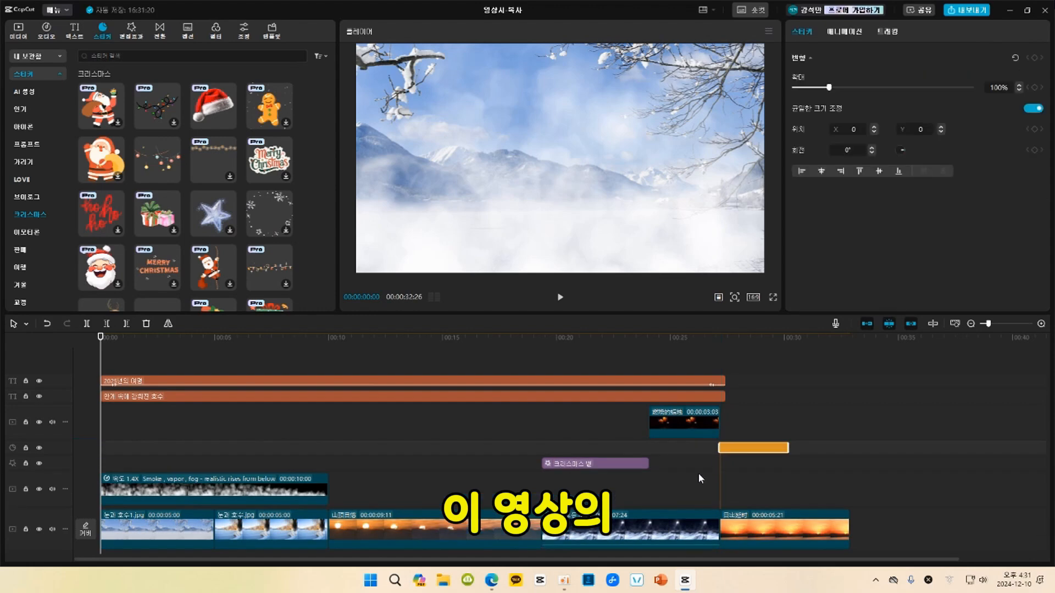
click(746, 343)
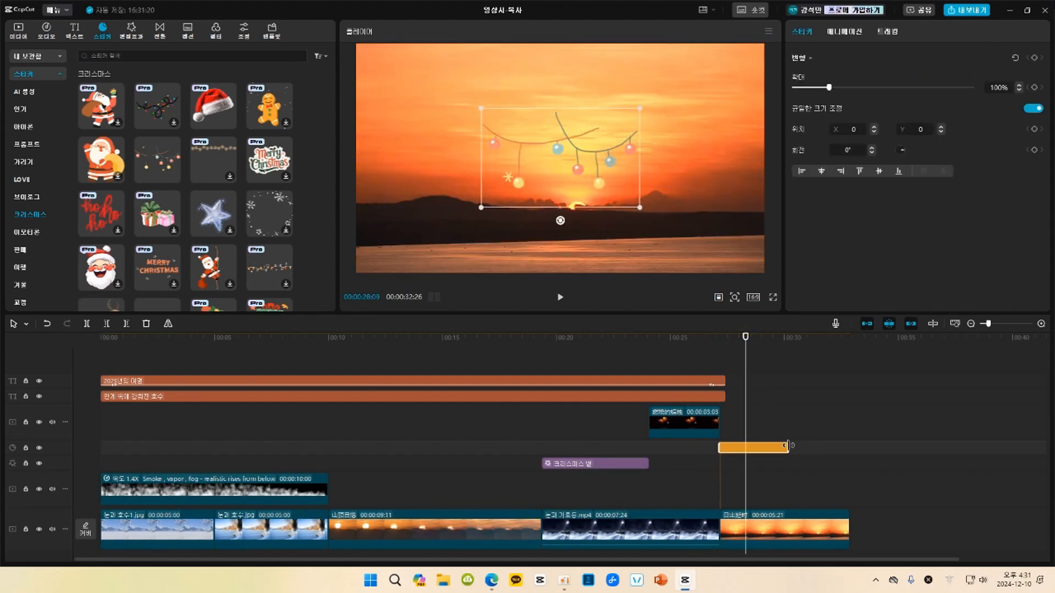
drag(786, 446, 850, 446)
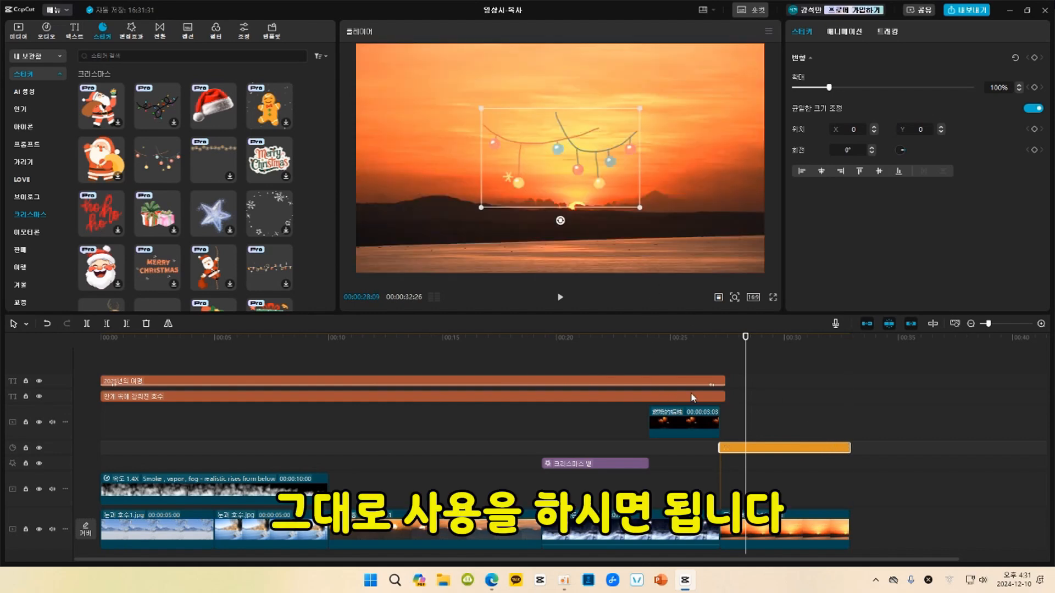
Play the sunrise section to review the string-lights sticker over the rising sun.
click(727, 340)
key(space)
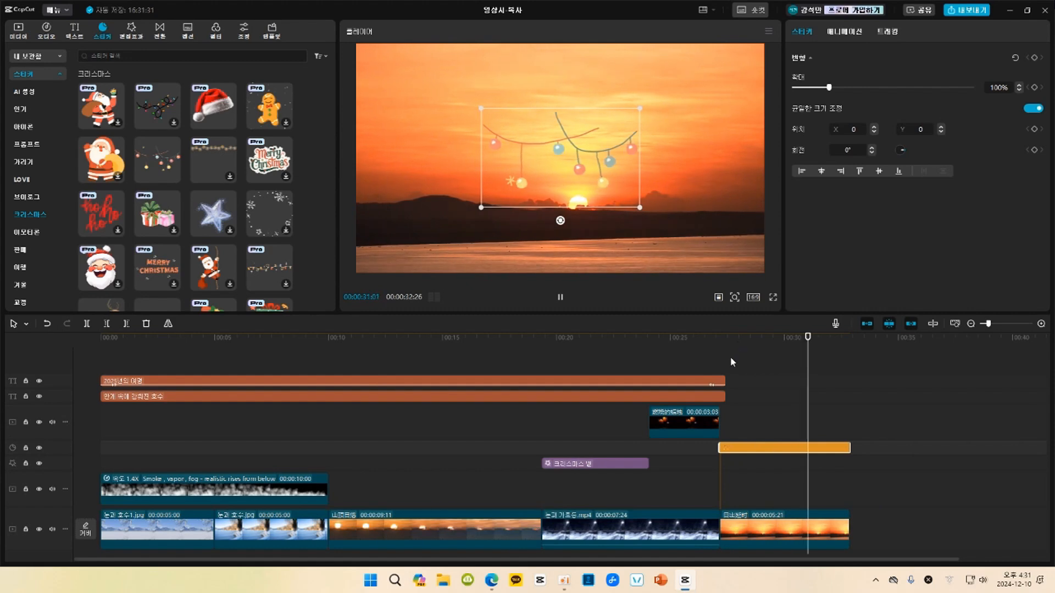
key(space)
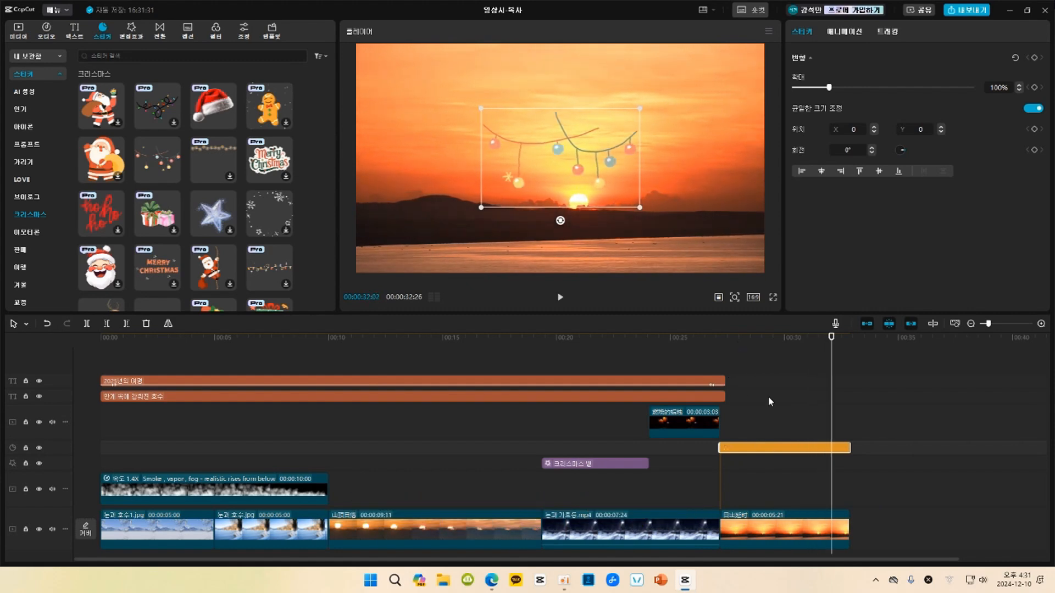
click(766, 338)
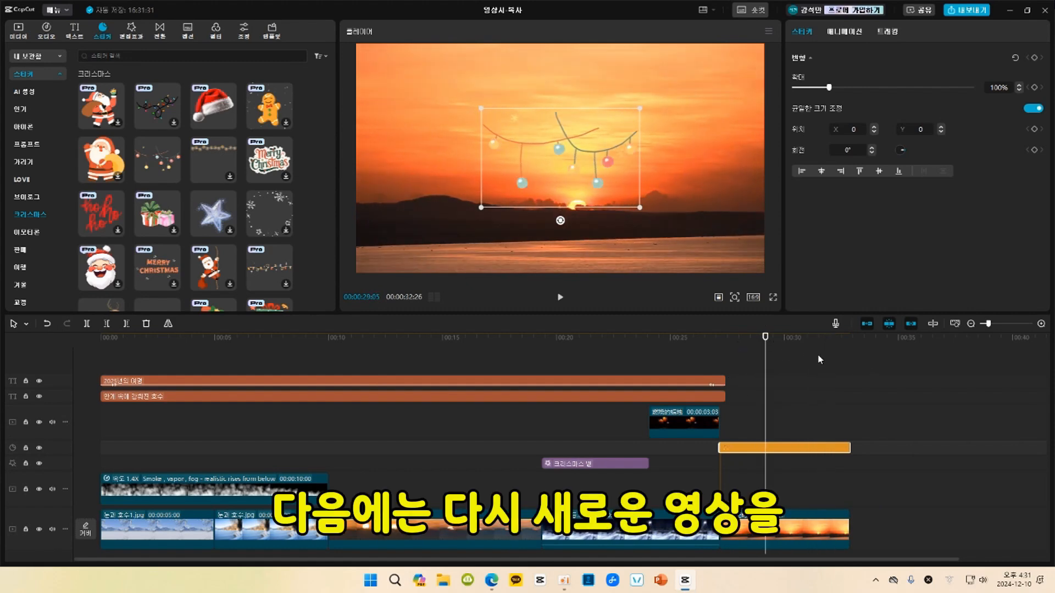
Return to the imported media and add the 30-second 새해-연하장.mp4 clip to the main track after the sunrise clip.
click(42, 56)
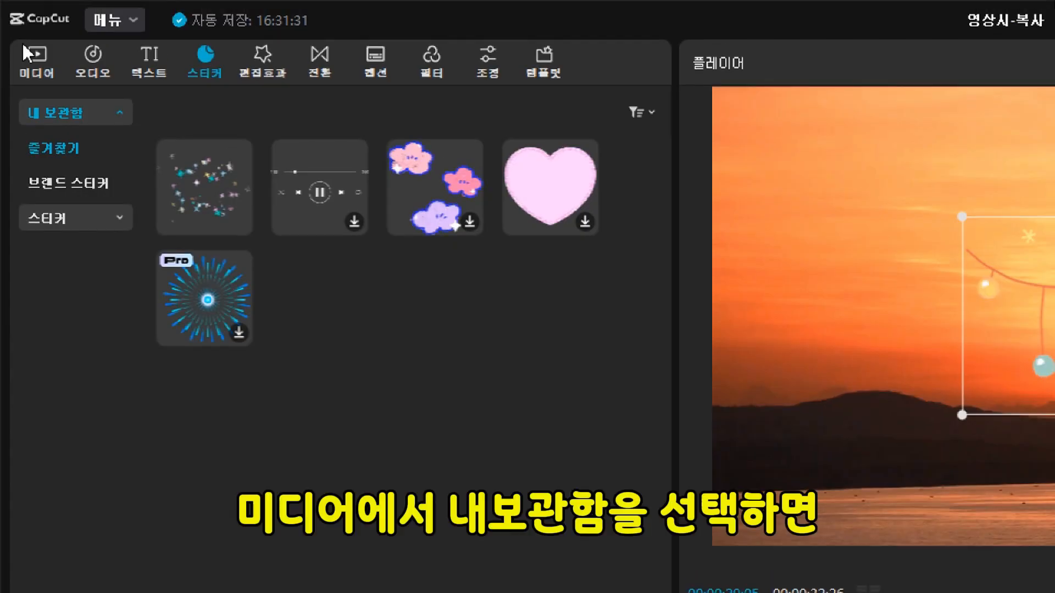
click(20, 31)
click(67, 109)
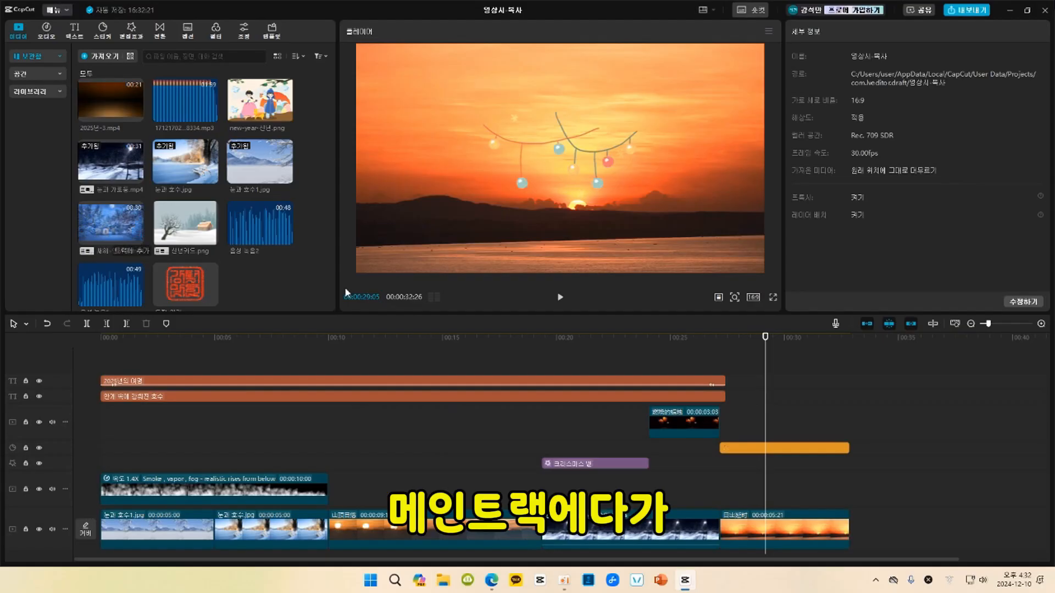
click(848, 337)
click(136, 238)
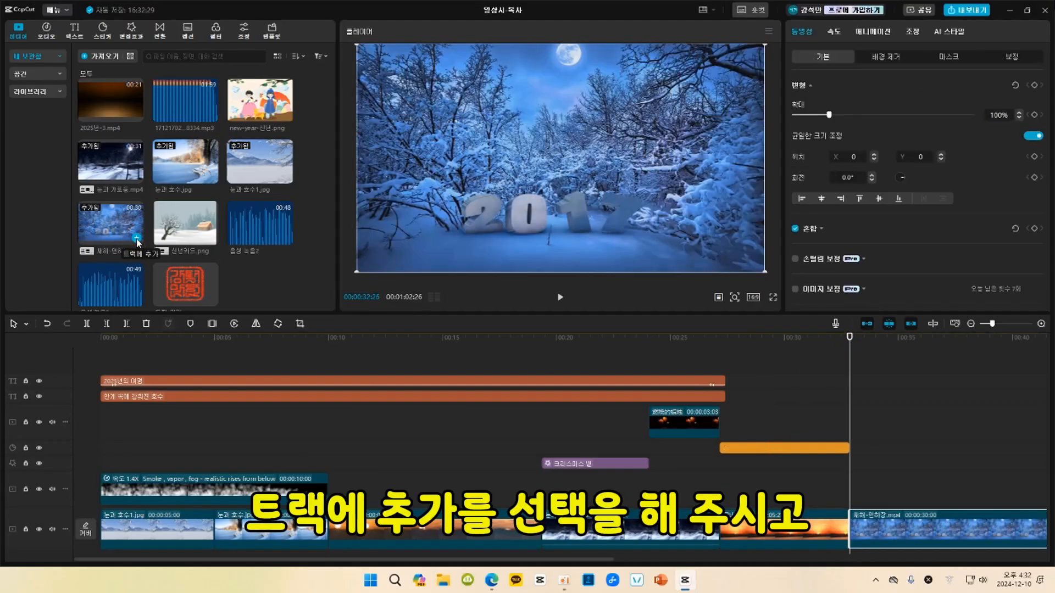
Play the snowy forest clip and pause at 00:00:47:12, on a frame without the year numbers.
click(855, 347)
key(space)
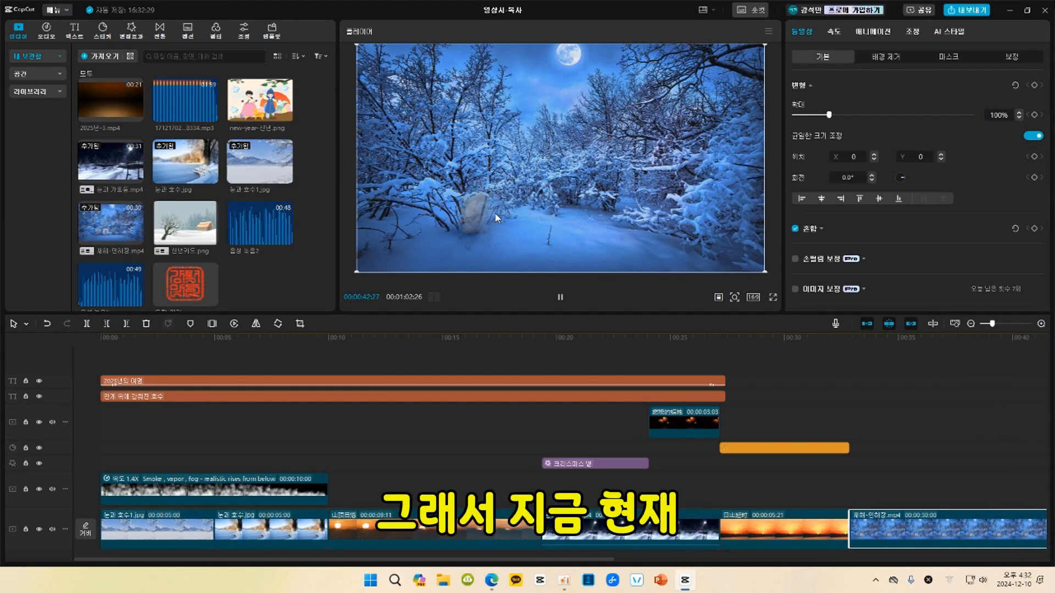
key(space)
key(space)
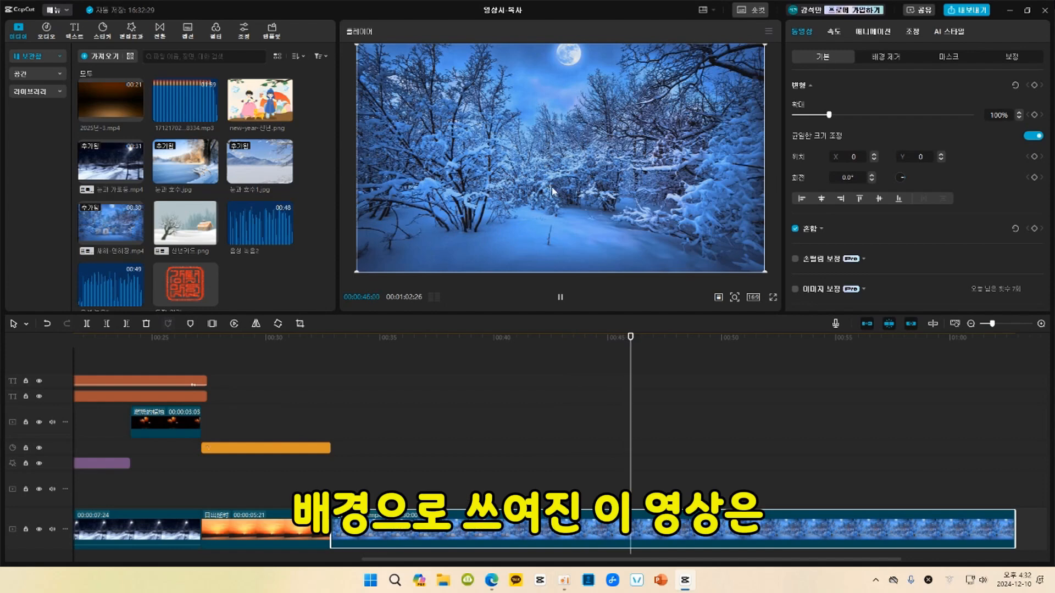
key(space)
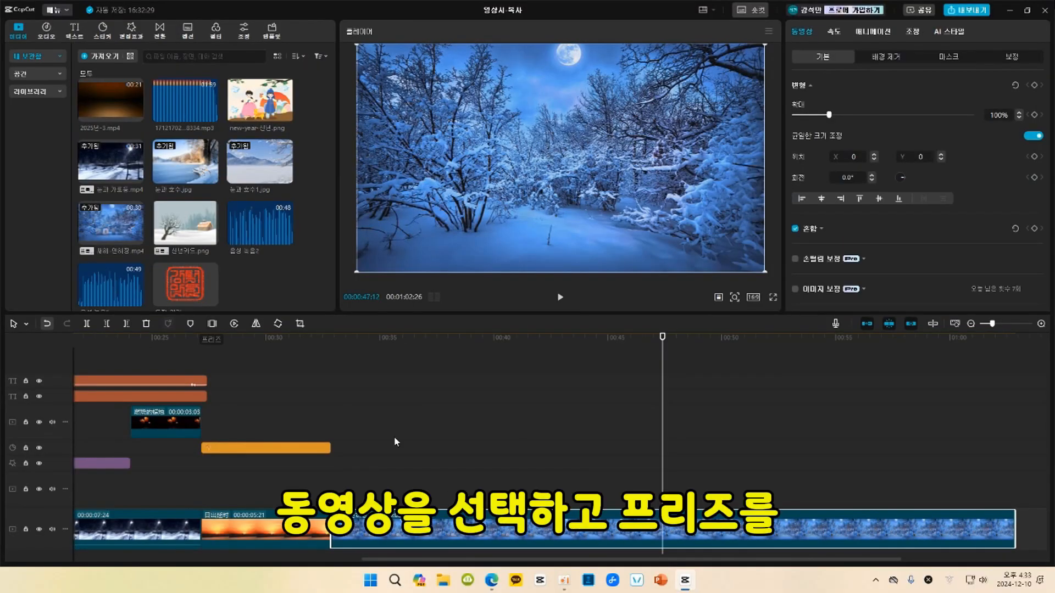
Create a freeze frame of the snowy forest at the playhead and delete the moving parts before and after it.
click(209, 328)
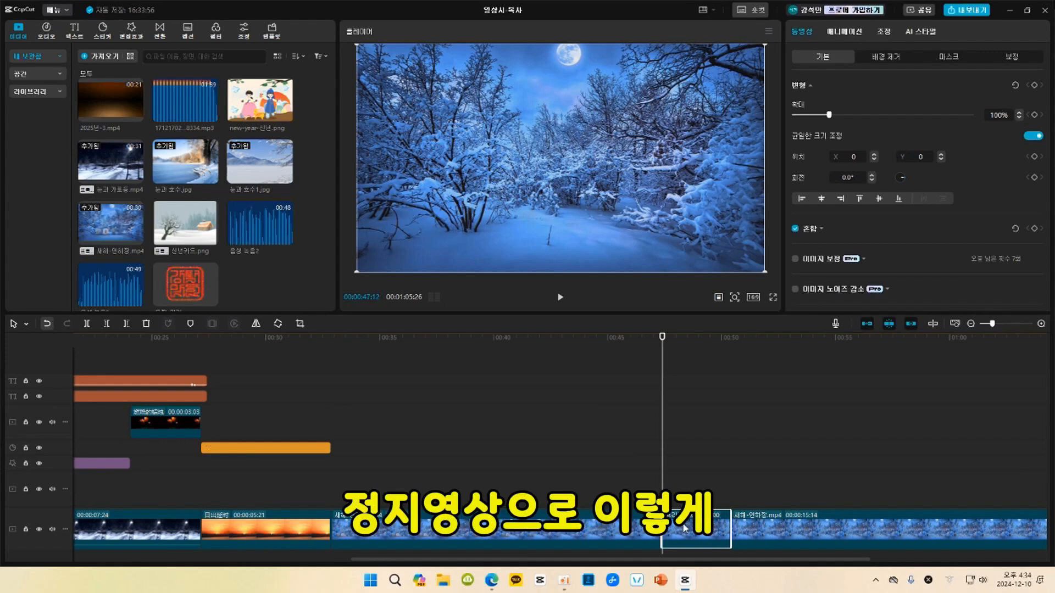
click(775, 532)
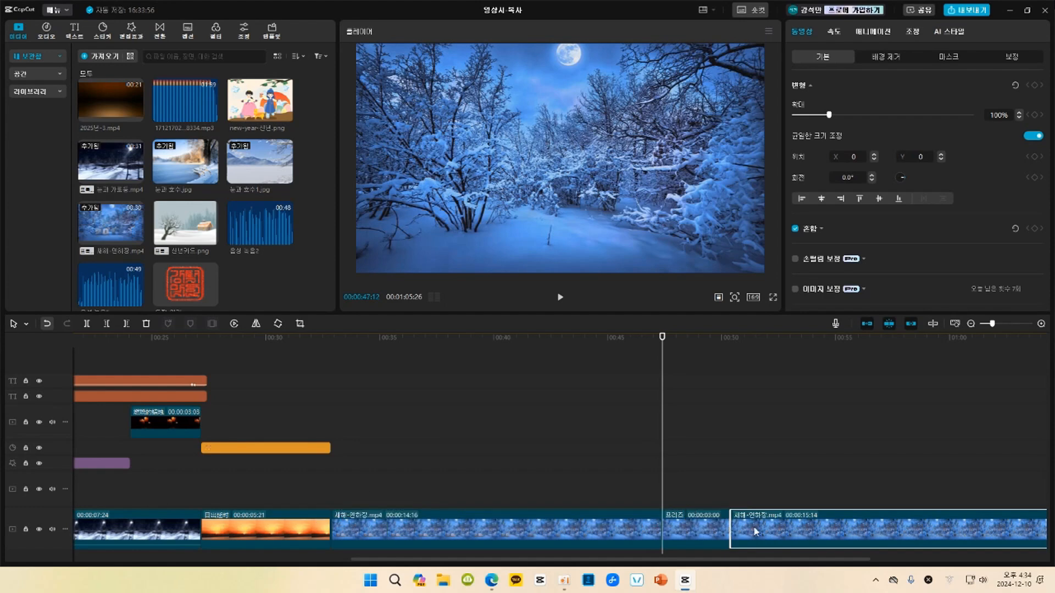
key(Delete)
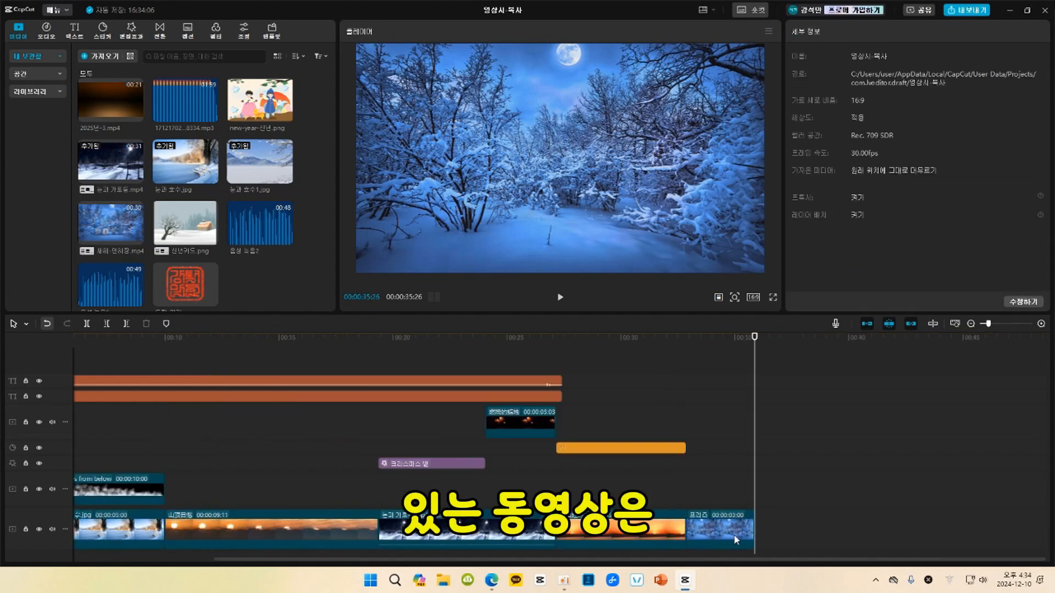
Lengthen the snowy forest freeze frame to 00:00:09:05.
click(724, 536)
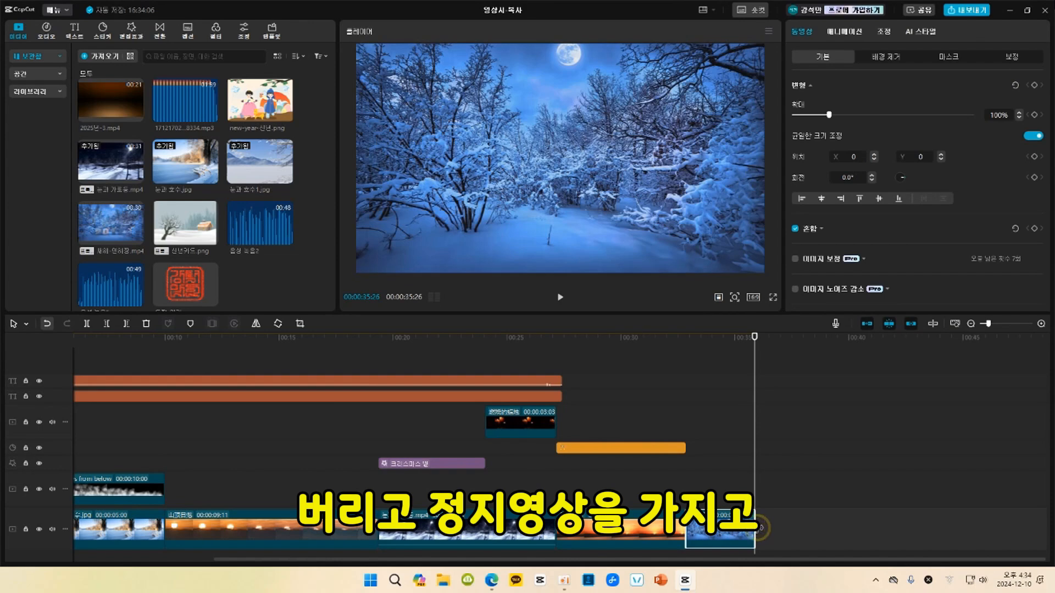
drag(761, 527, 898, 511)
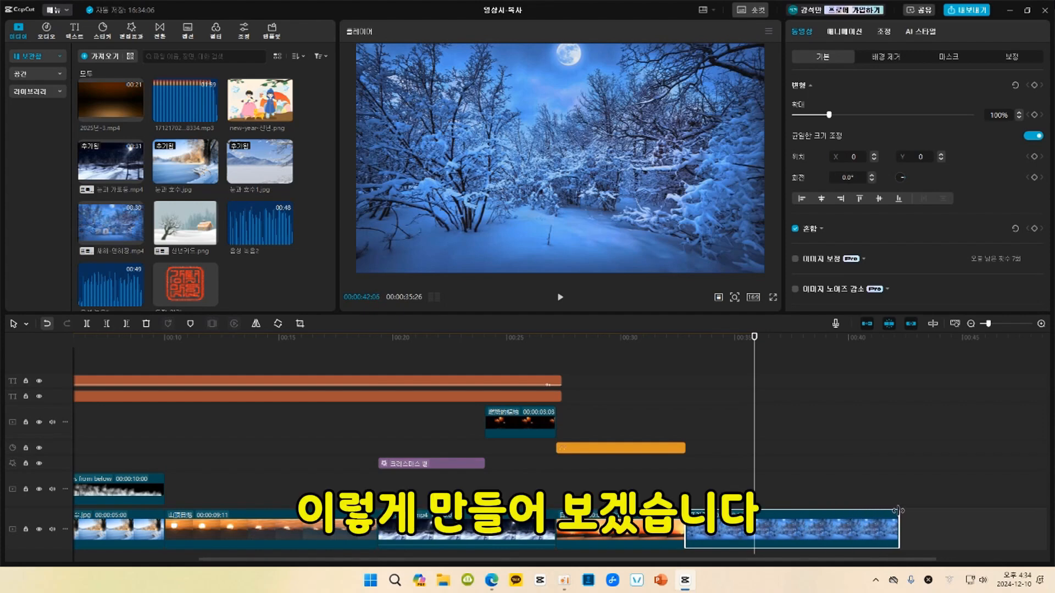
drag(898, 511, 894, 516)
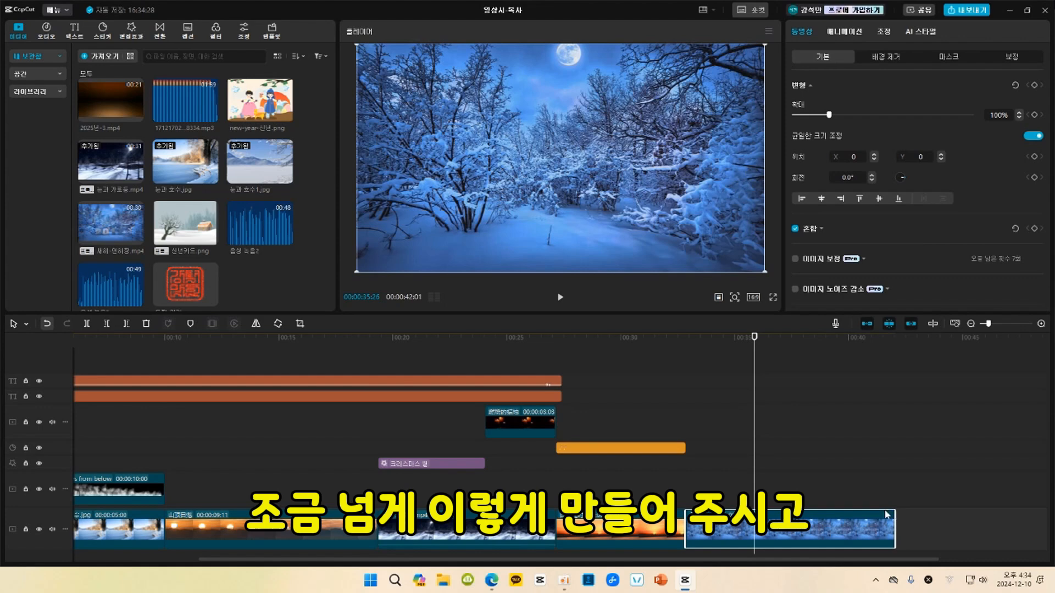
Preview 2025년-3.mp4 and place it on the overlay track at the start of the snowy forest freeze frame.
click(684, 344)
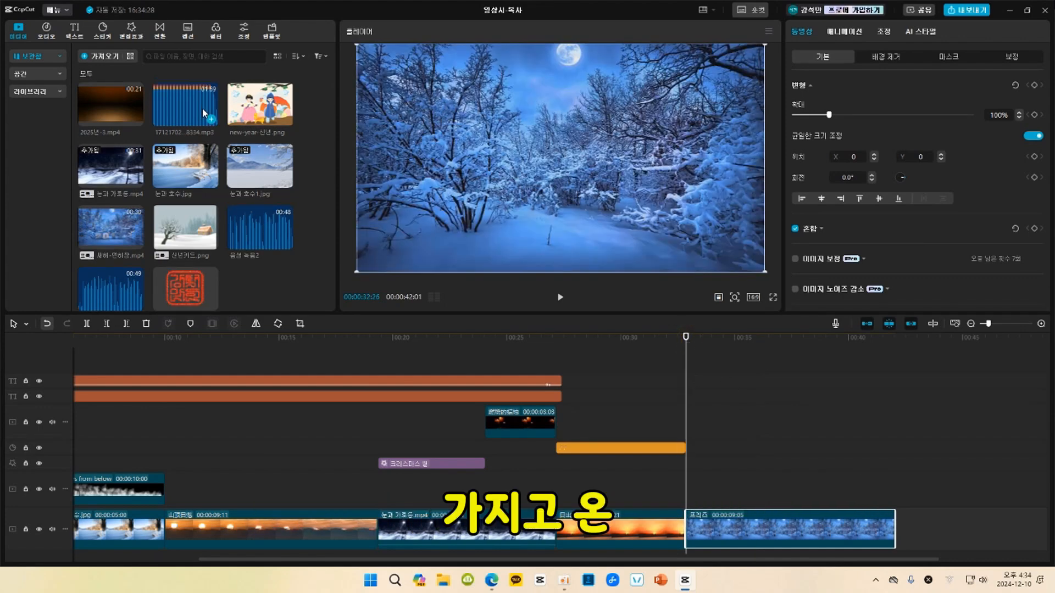
click(110, 109)
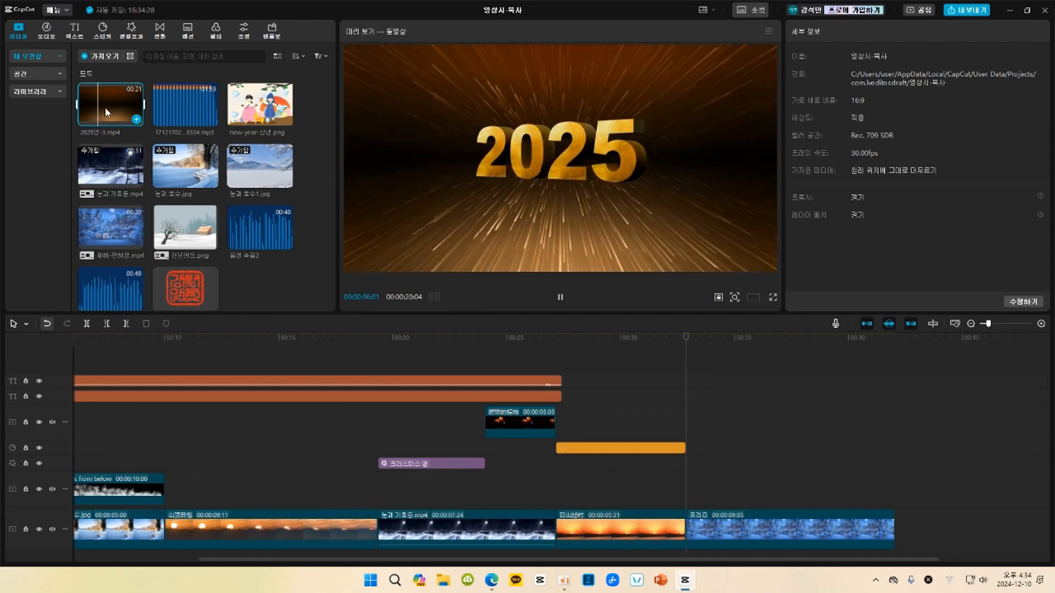
drag(105, 107, 686, 478)
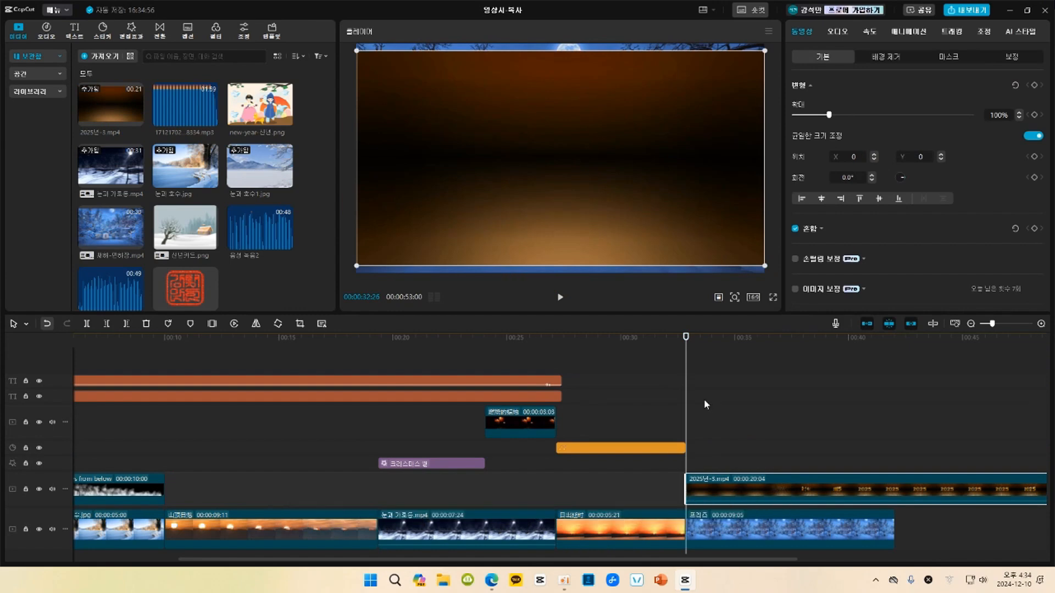
Play the 2025 overlay through the freeze frame and cut off everything past the freeze frame's end.
key(space)
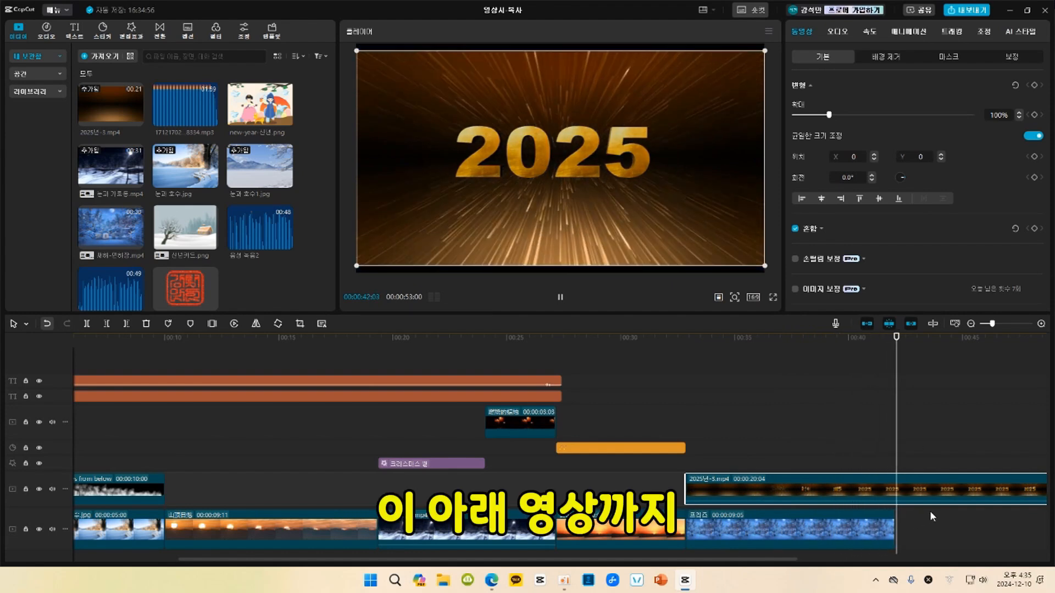
key(space)
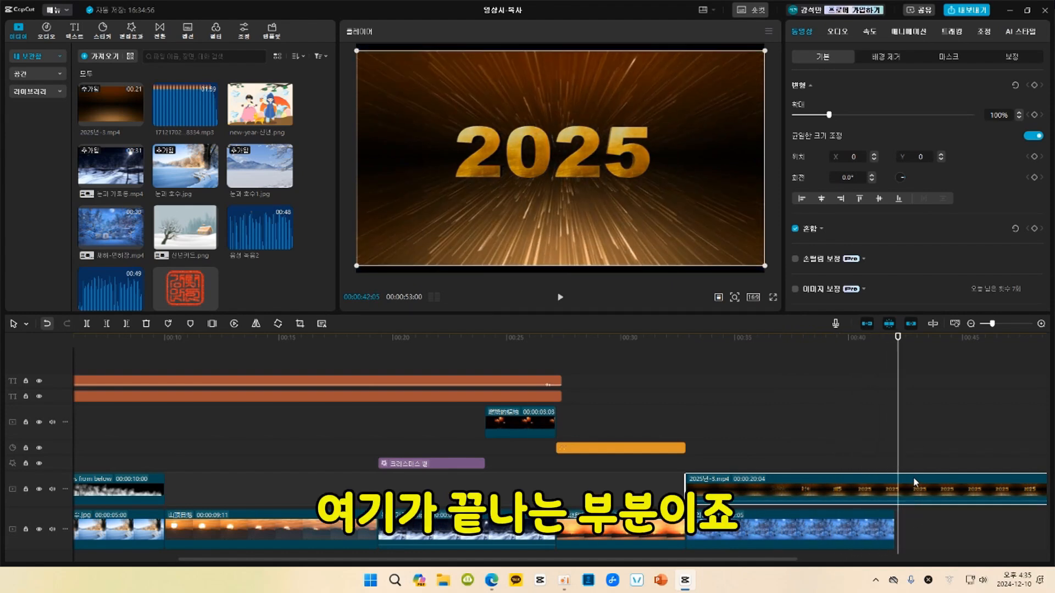
click(895, 402)
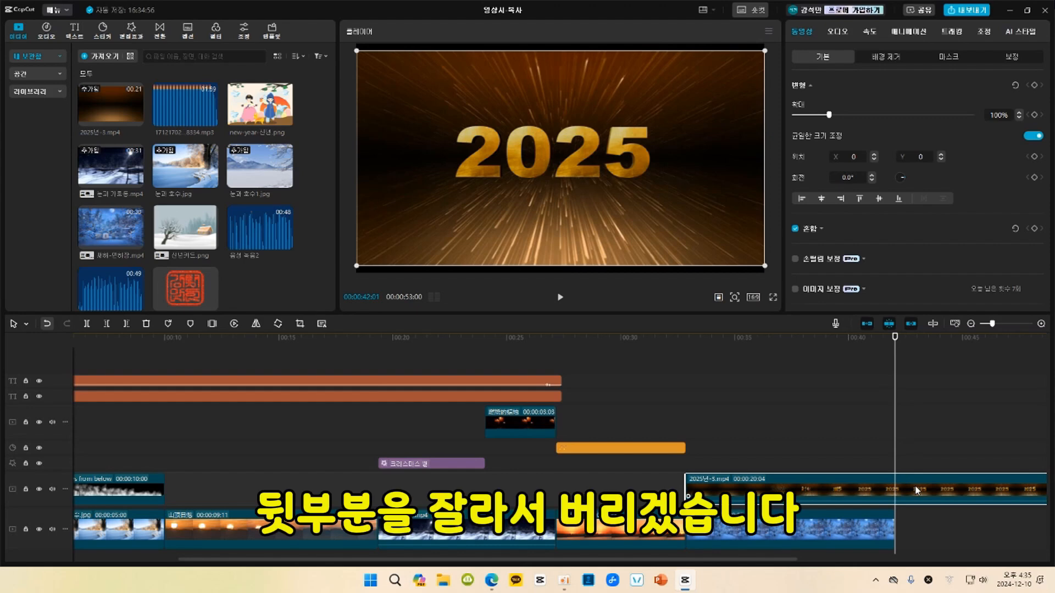
click(126, 324)
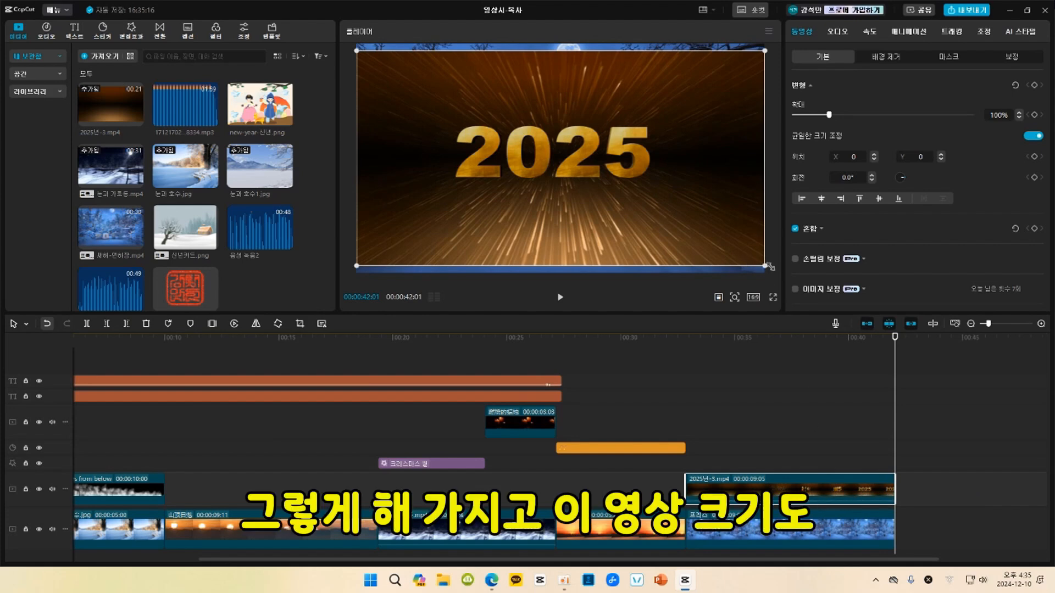
Enlarge the 2025 overlay to 107% to fill the frame and set its blend mode to 화면.
drag(762, 268, 772, 298)
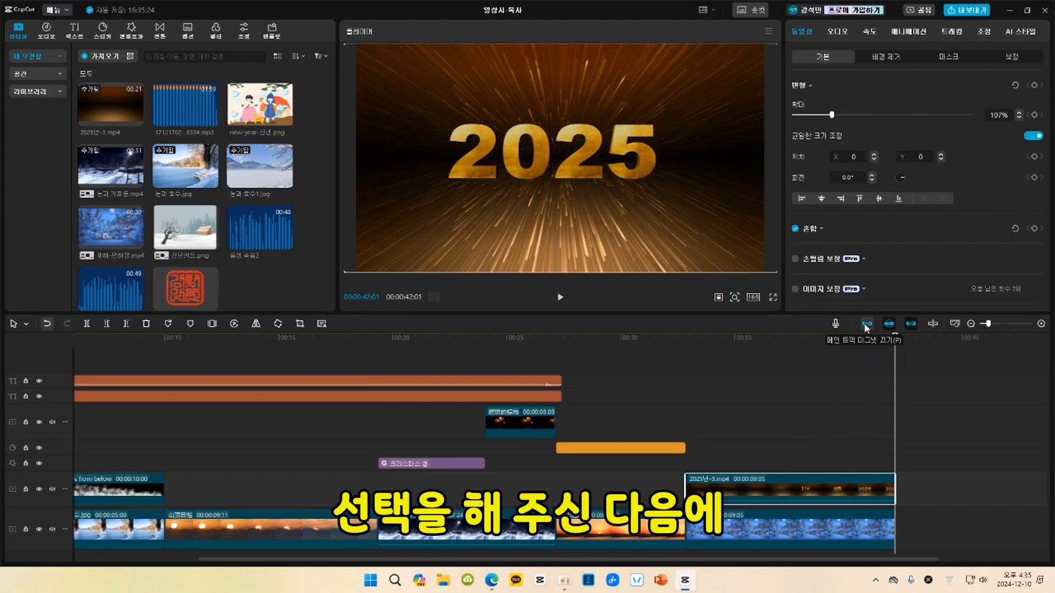
click(885, 231)
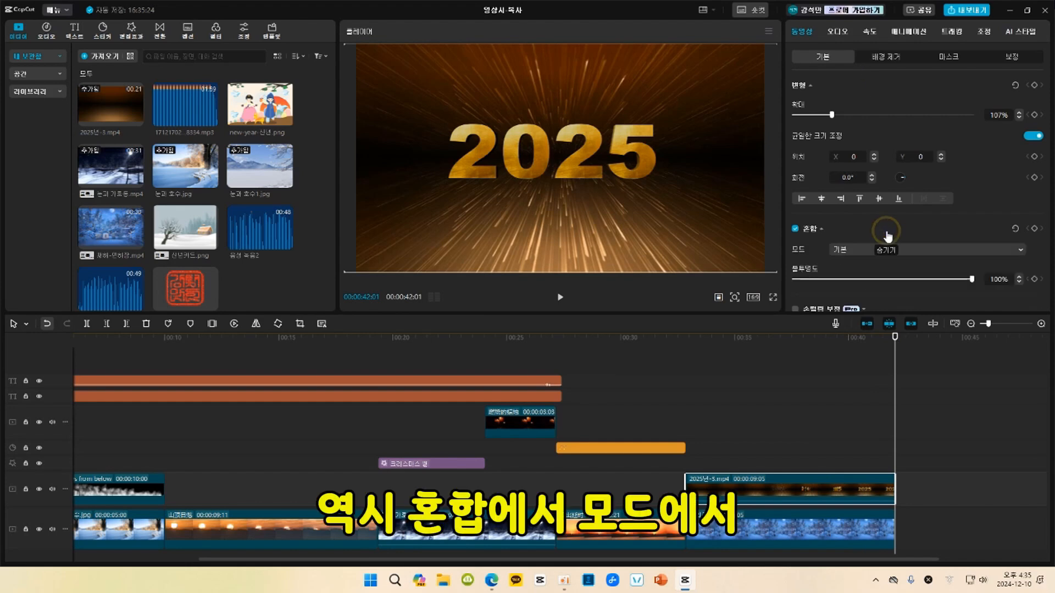
click(859, 248)
click(871, 303)
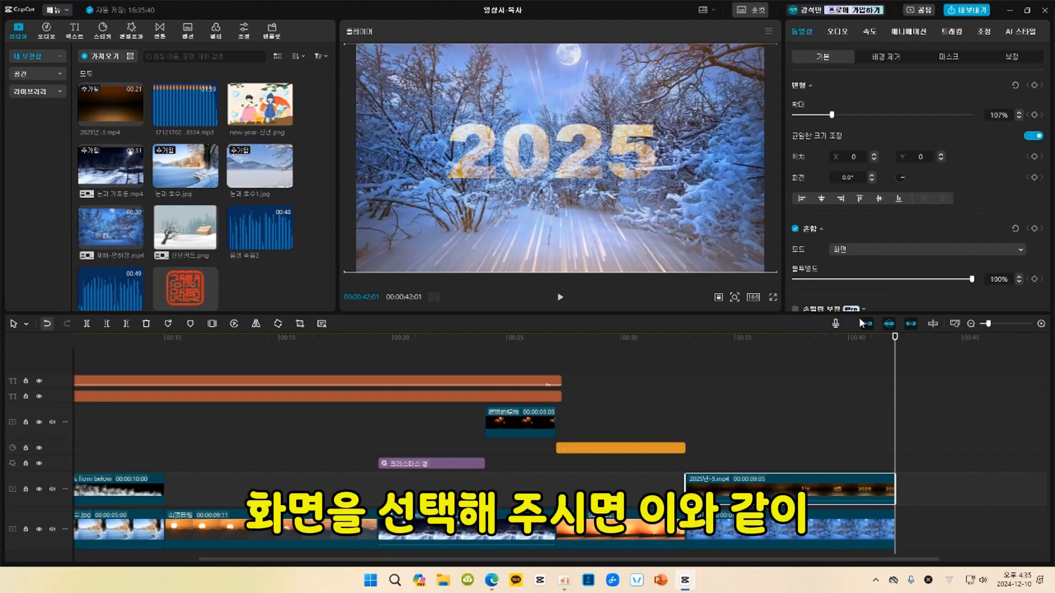
Play the snowy forest section to review the blended 2025 overlay.
click(675, 349)
key(space)
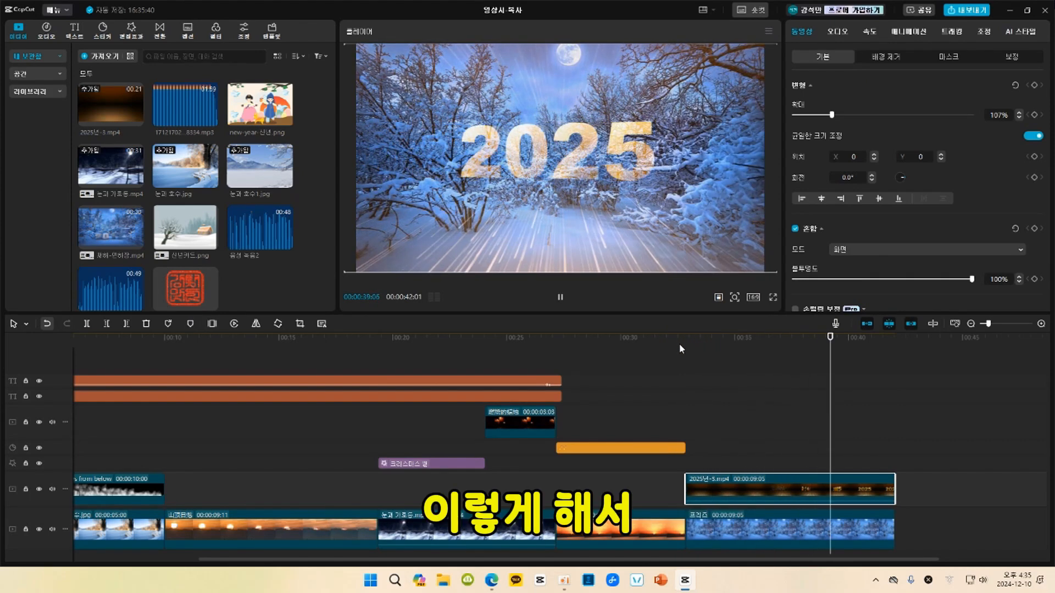
key(space)
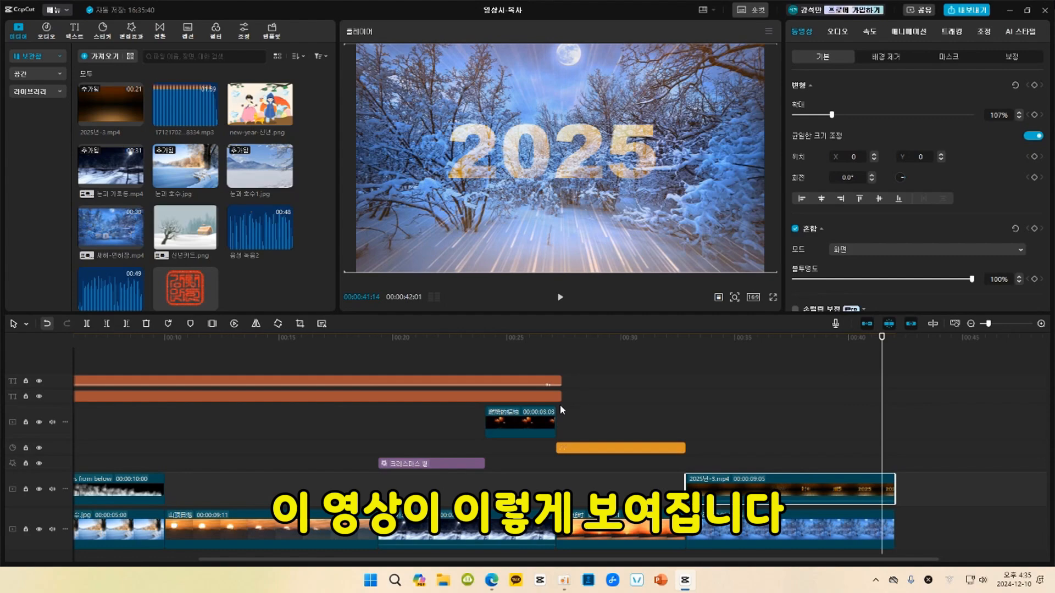
Extend the title and poem text clips to about the end of the freeze frame and shift the poem text upward in the frame.
drag(560, 398, 883, 363)
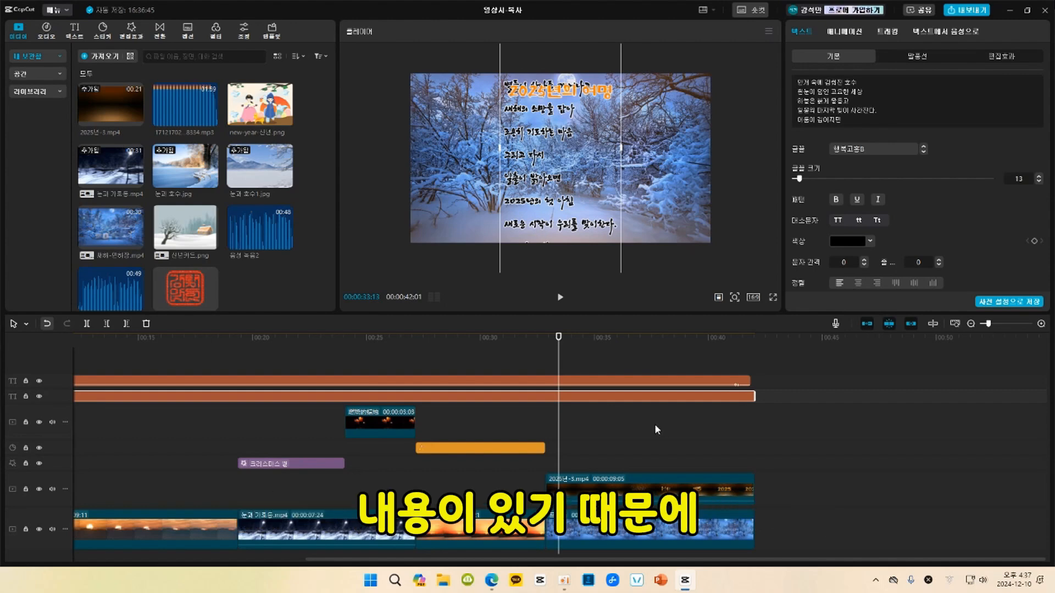
key(space)
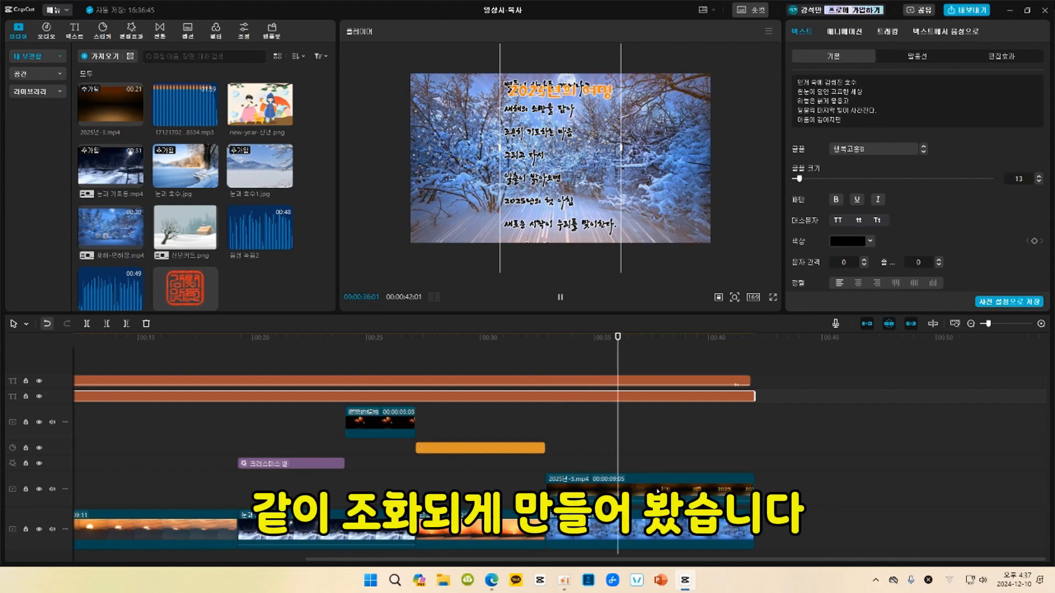
key(space)
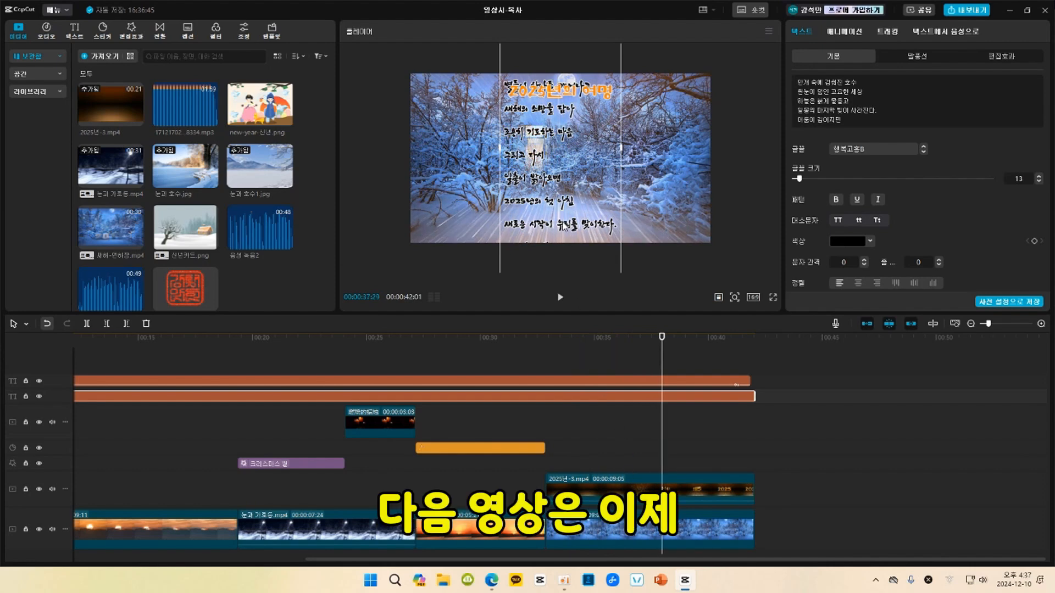
drag(564, 225, 567, 140)
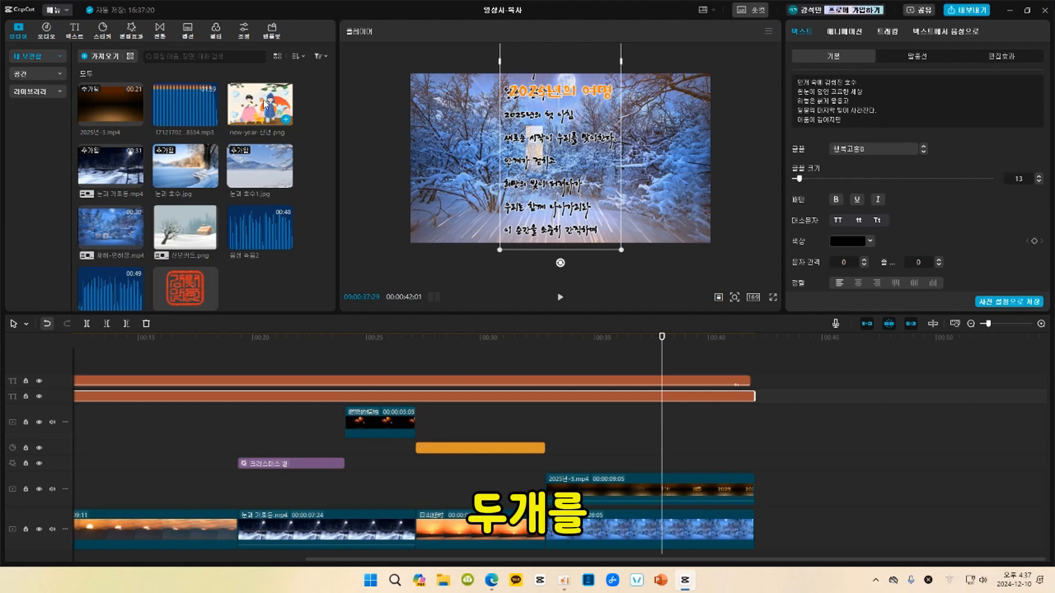
Add new-year-신년.png at the end of the main track, enlarge it to 113% and shift it up to Y 158.
mouse_move(265, 101)
mouse_down()
mouse_move(525, 291)
mouse_move(264, 116)
mouse_up()
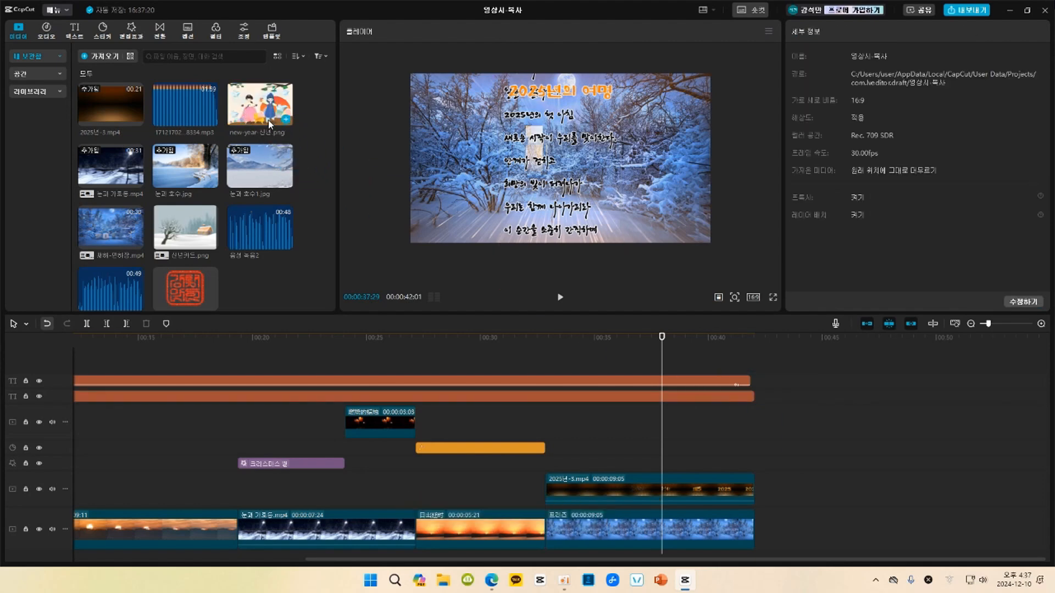
click(286, 122)
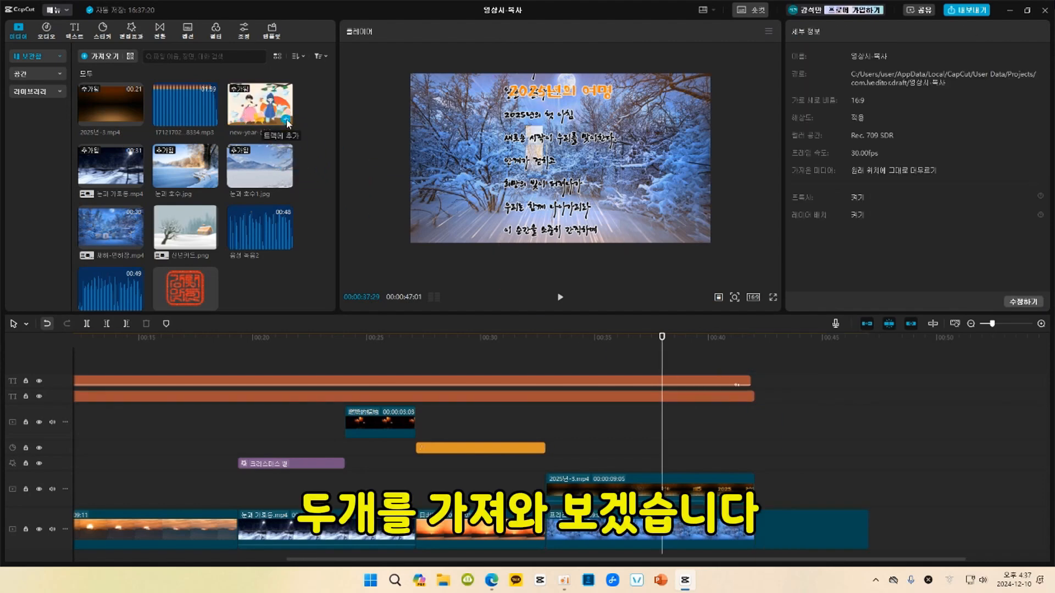
click(835, 528)
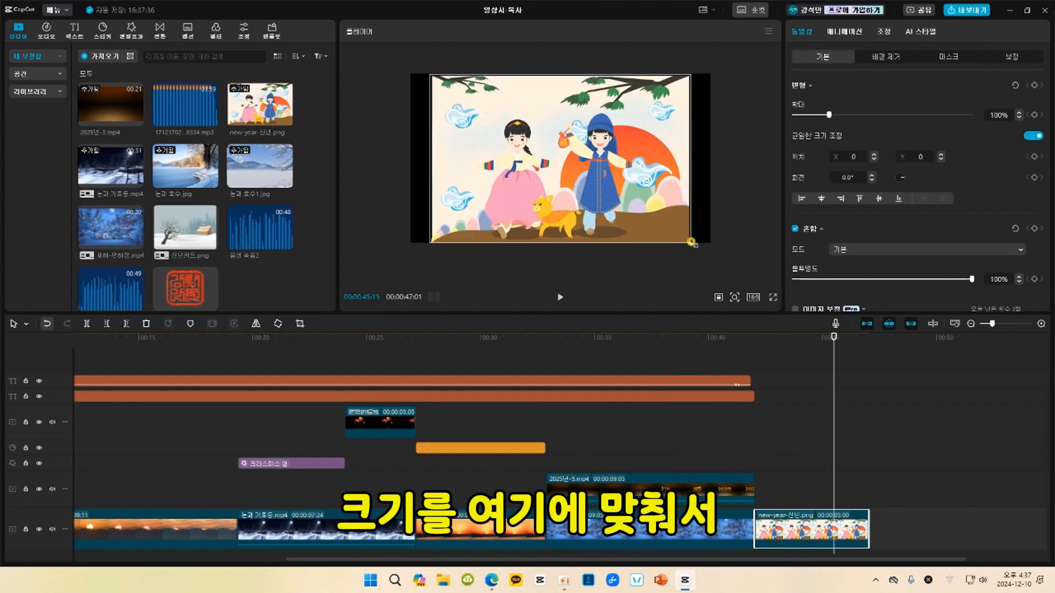
drag(692, 244, 716, 259)
drag(638, 221, 638, 210)
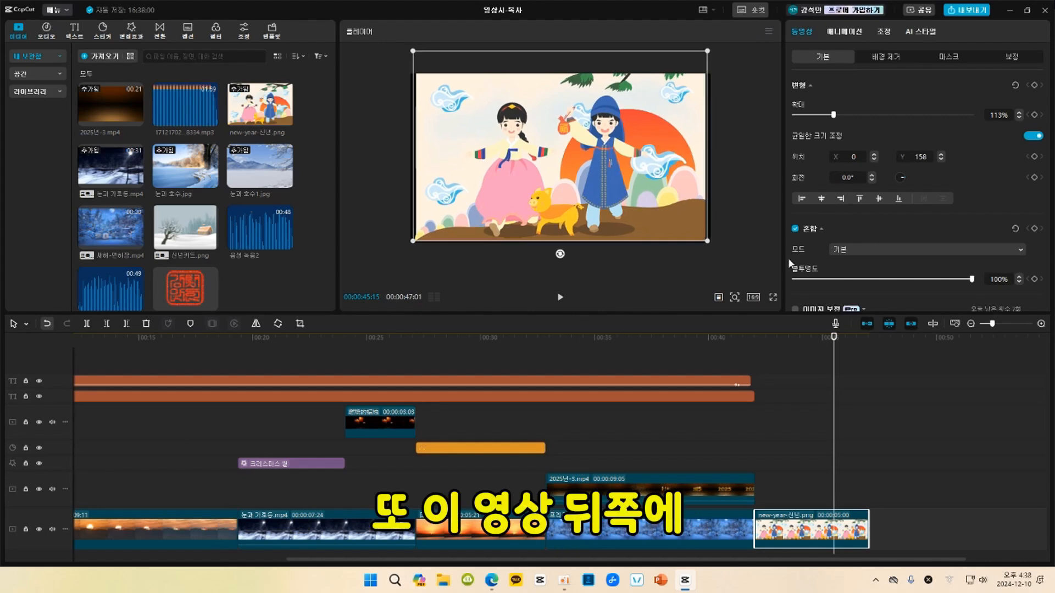
Append 신년카드.png after the New Year illustration on the main track and enlarge it to 125%.
click(211, 243)
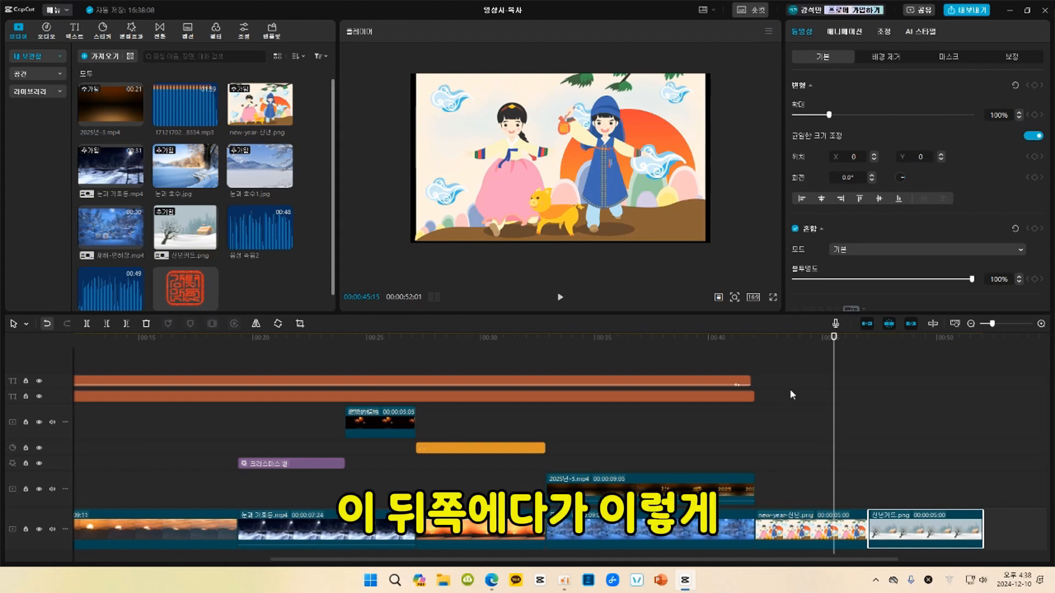
click(873, 350)
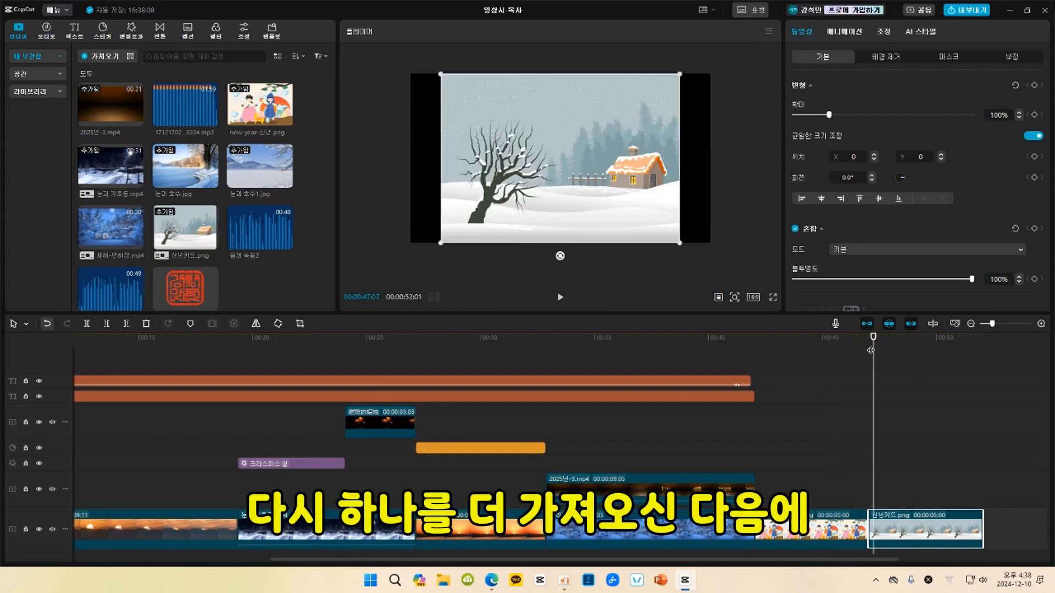
click(909, 352)
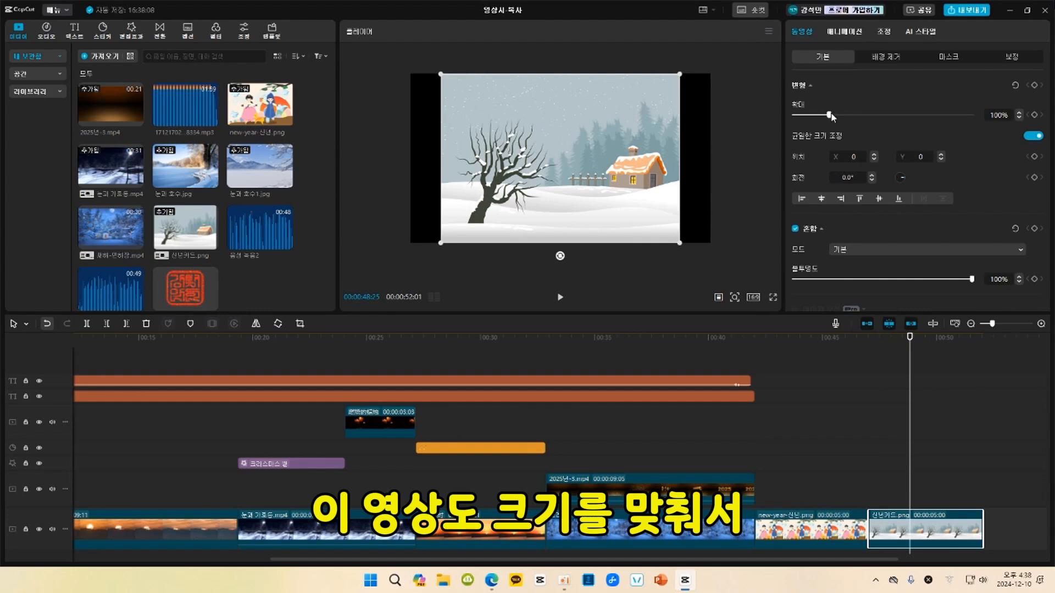
drag(829, 117, 838, 116)
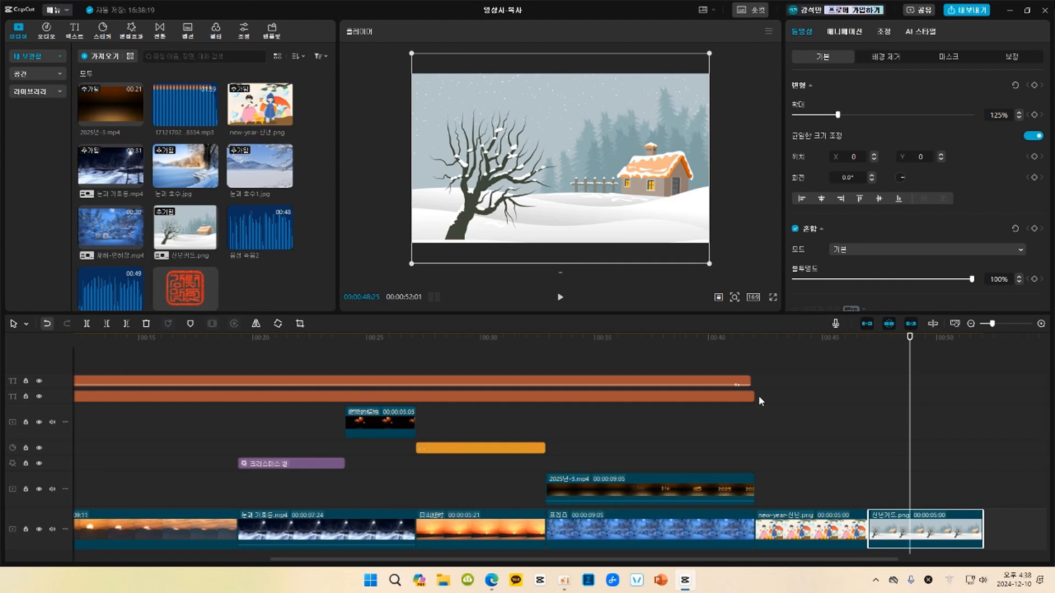
Extend the poem and title text clips to the end of the snowy house picture.
drag(754, 396, 984, 385)
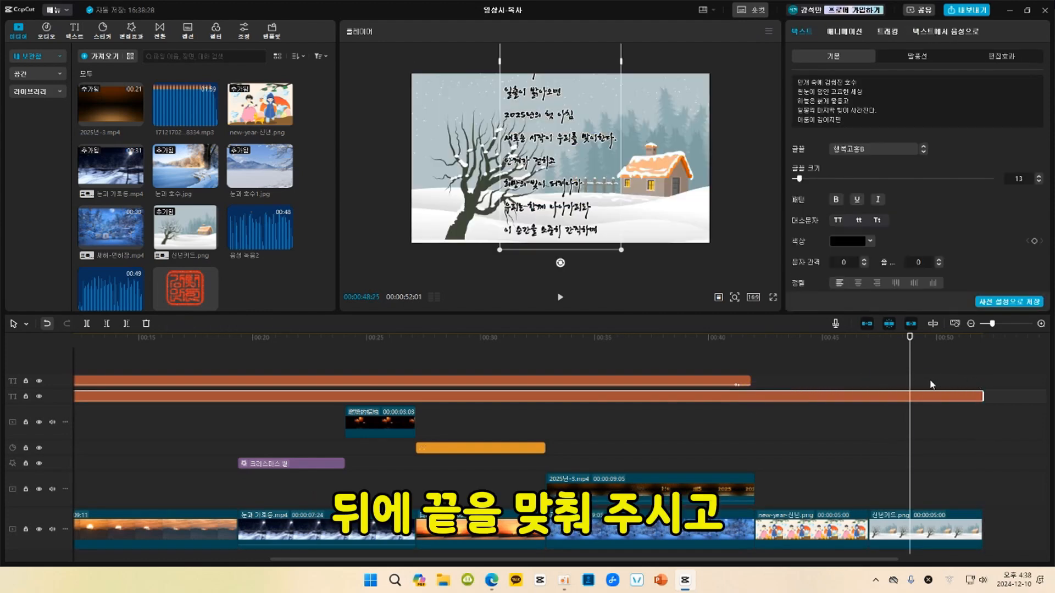
drag(751, 381, 982, 365)
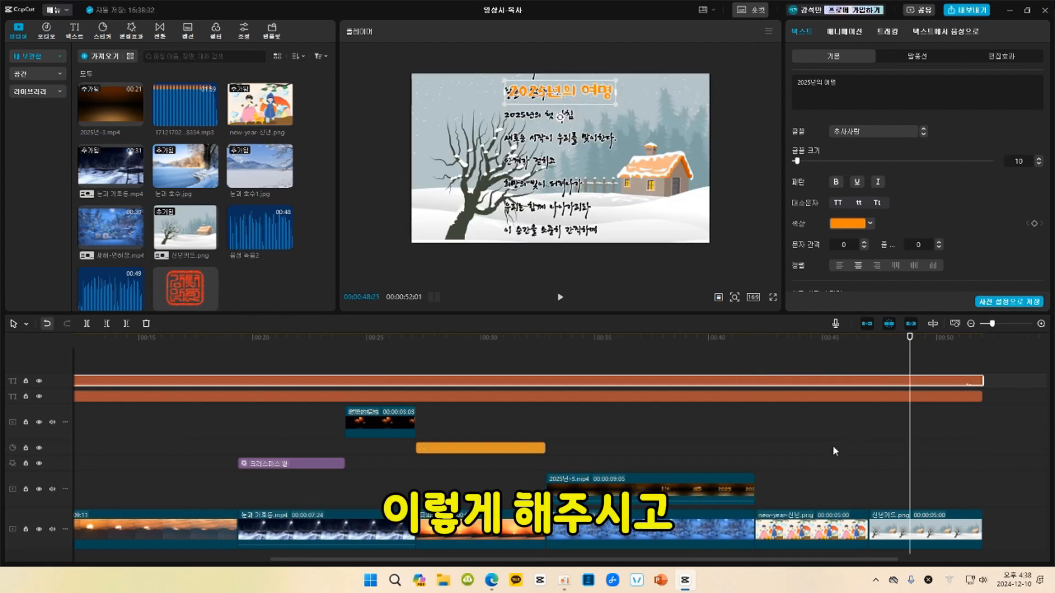
Place the 7-second golden Happy New Year clip from the library's Christmas and New Year category on the overlay track, right after the 2025 overlay.
click(793, 340)
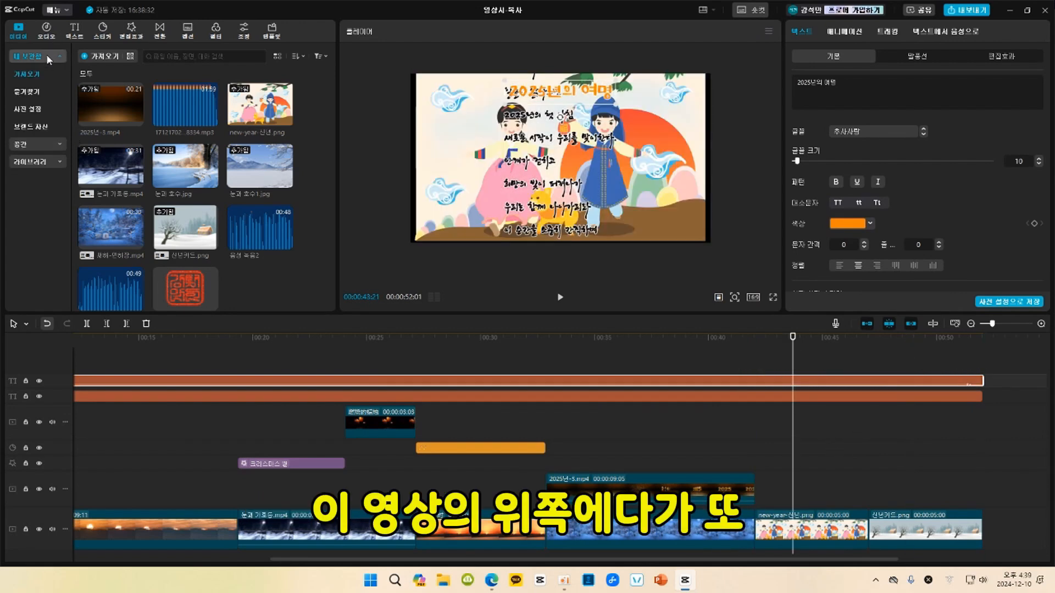
click(45, 163)
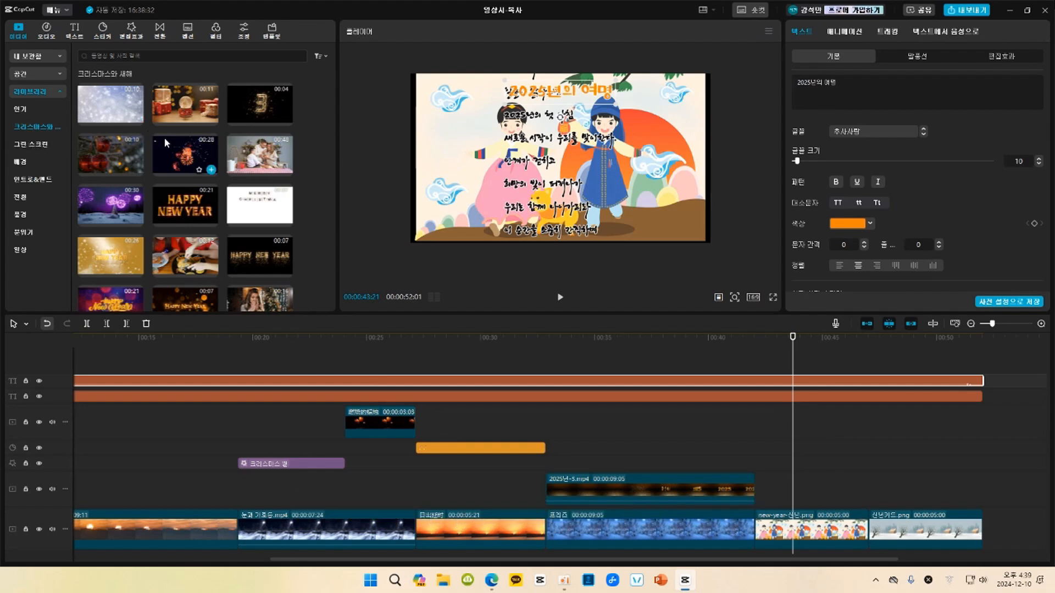
scroll(167, 137, up, 3)
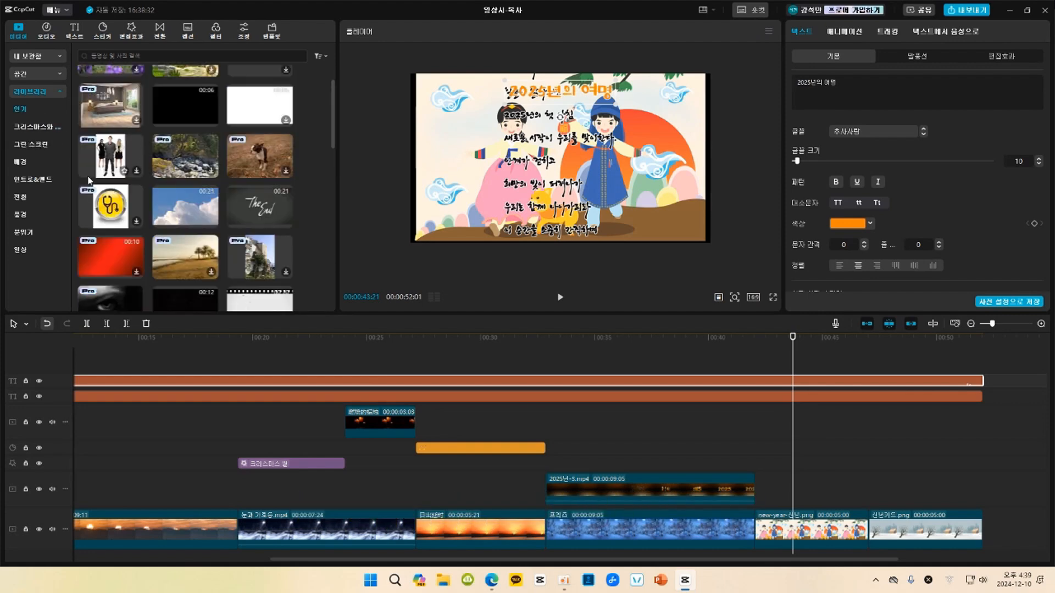
scroll(187, 203, down, 3)
click(186, 202)
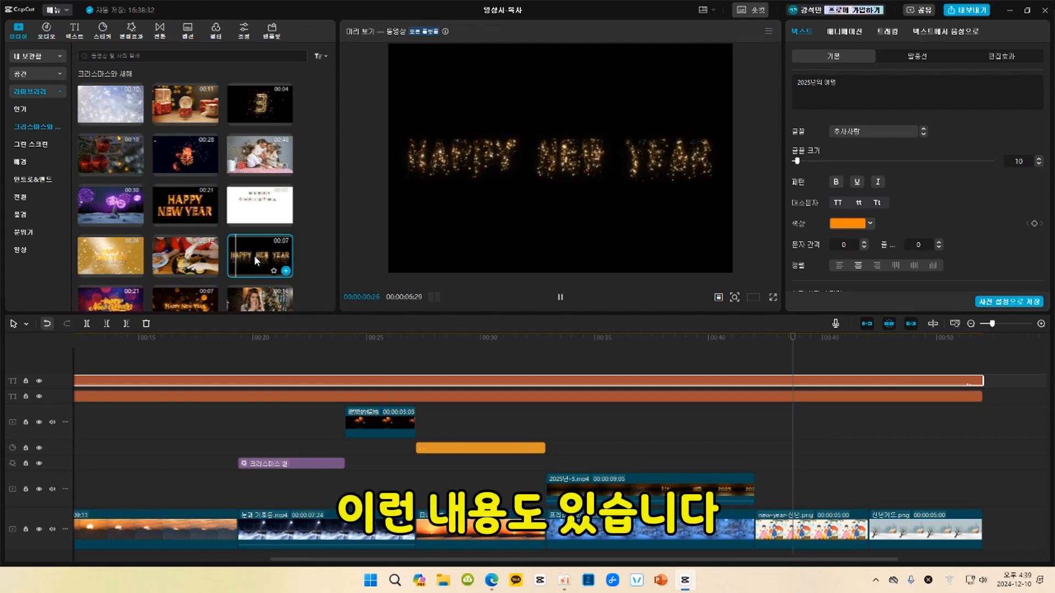
scroll(253, 255, down, 1)
click(183, 258)
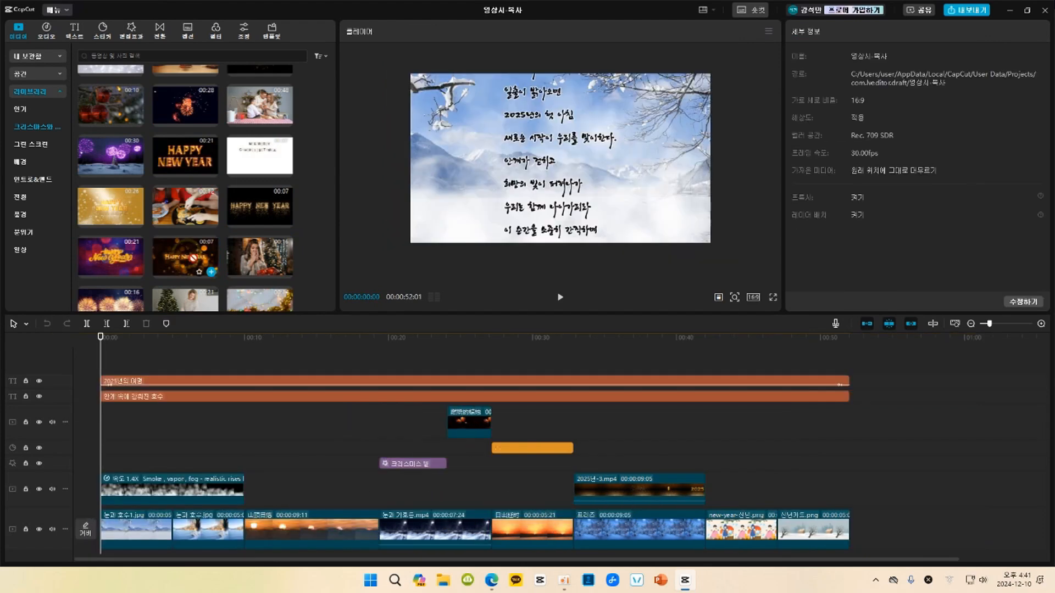
drag(186, 252, 702, 489)
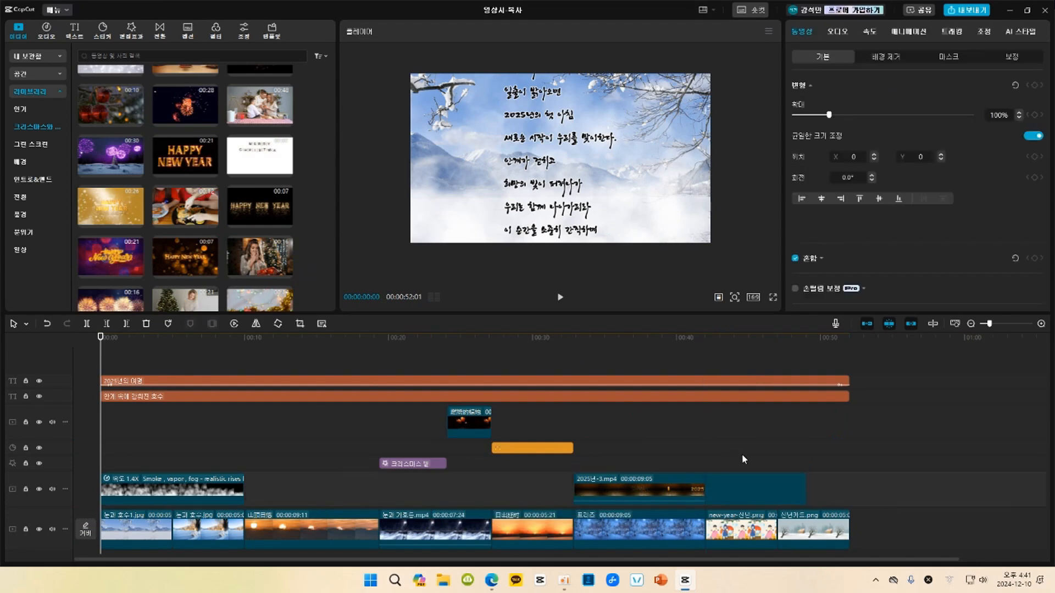
Enlarge the Happy New Year overlay to 119% to fill the frame and slow its speed to 0.7x.
click(747, 353)
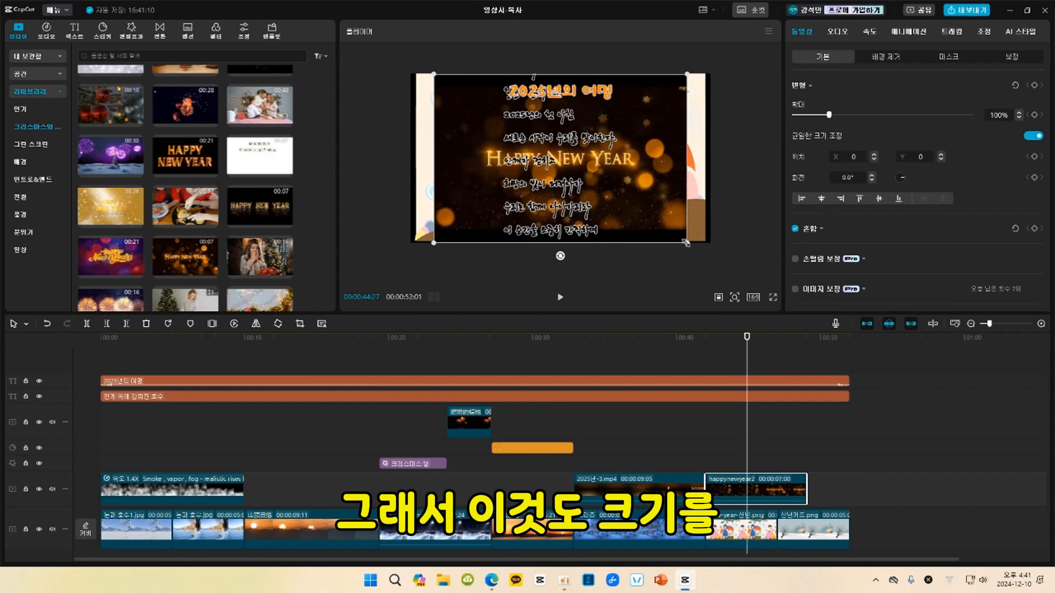
drag(687, 244, 718, 263)
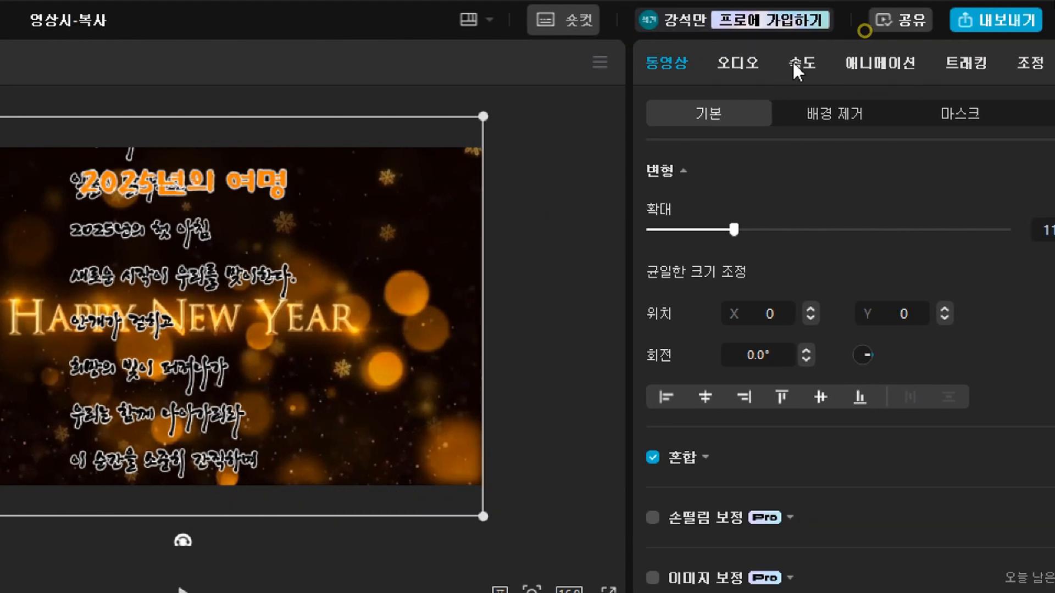
click(793, 65)
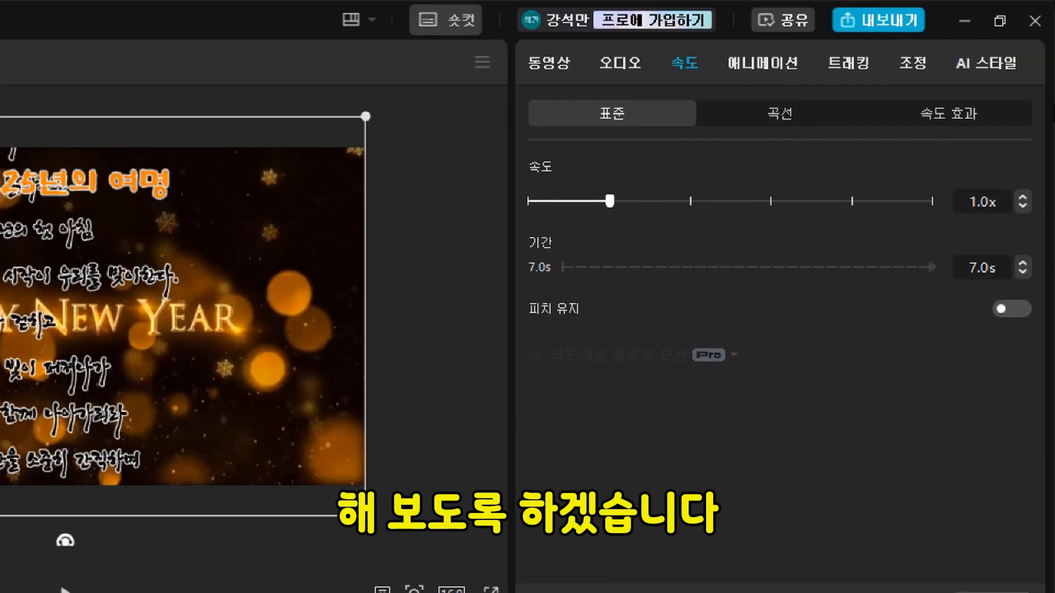
click(1023, 206)
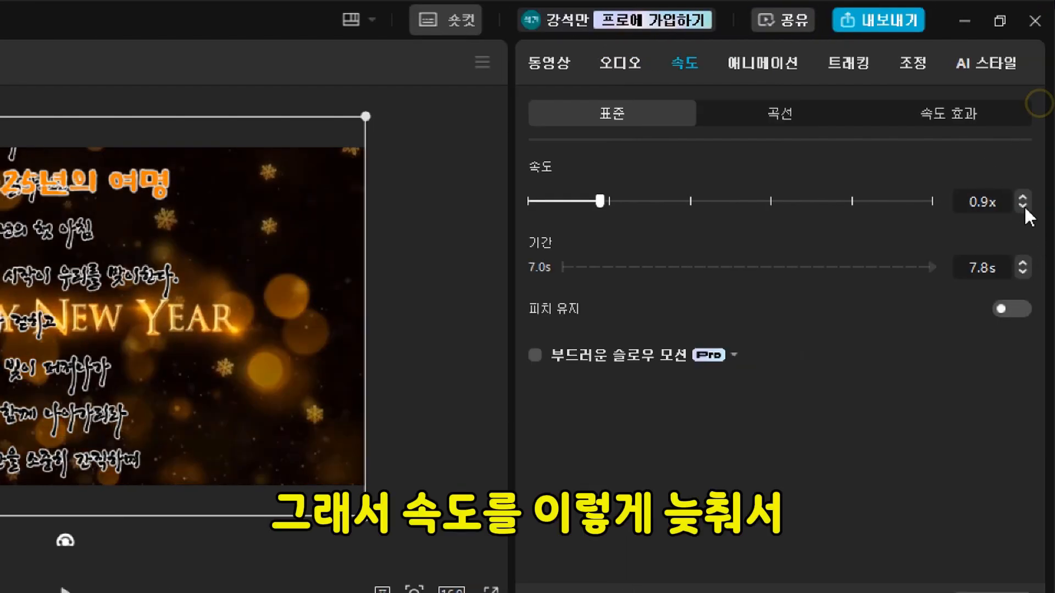
click(1023, 206)
click(1023, 206)
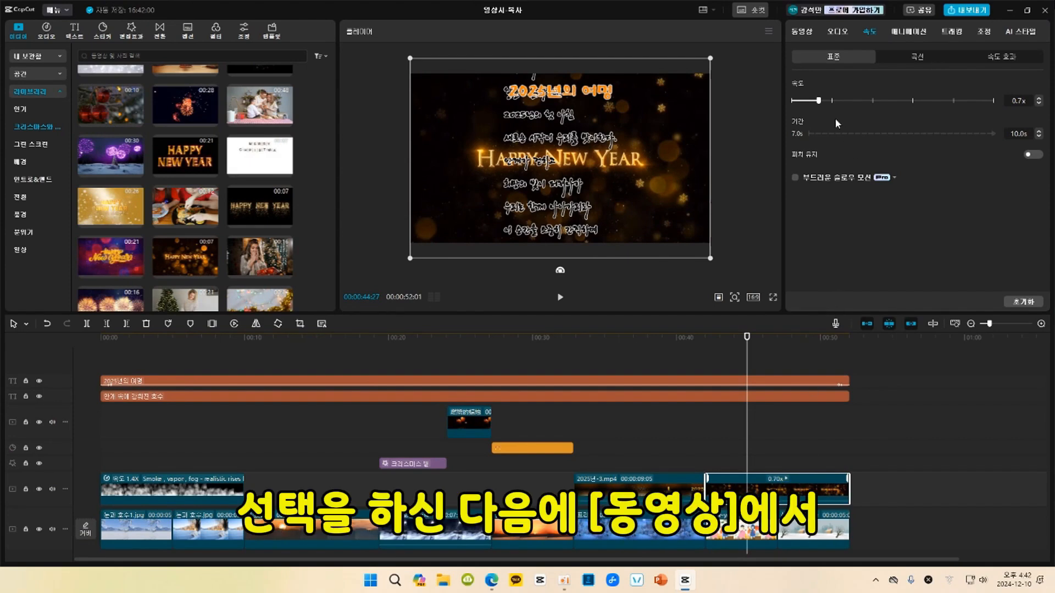
Set the Happy New Year overlay's blend mode to 화면 and play the blended closing section.
click(801, 31)
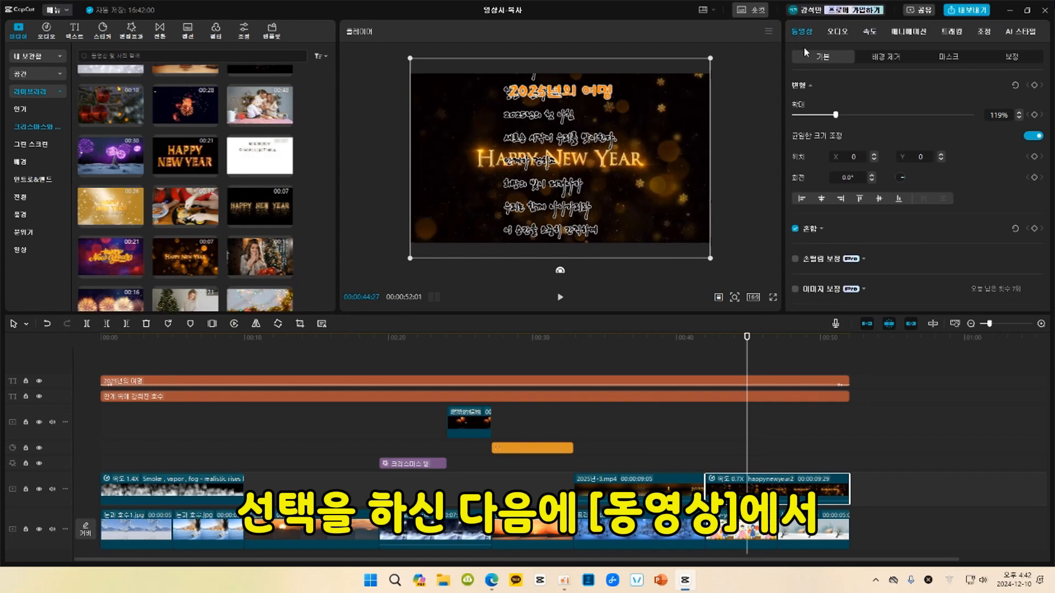
click(890, 229)
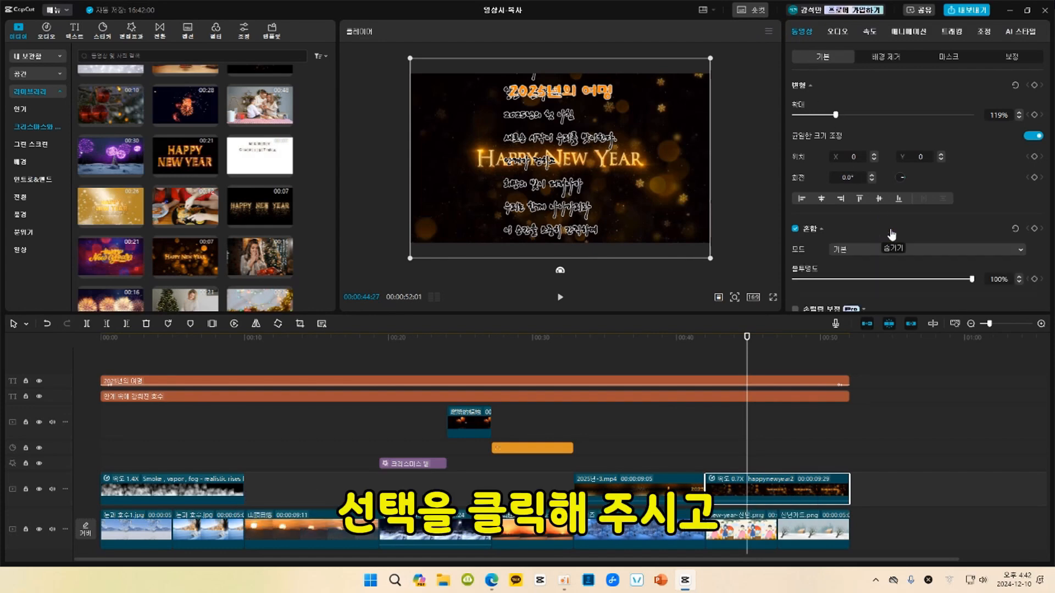
click(1017, 250)
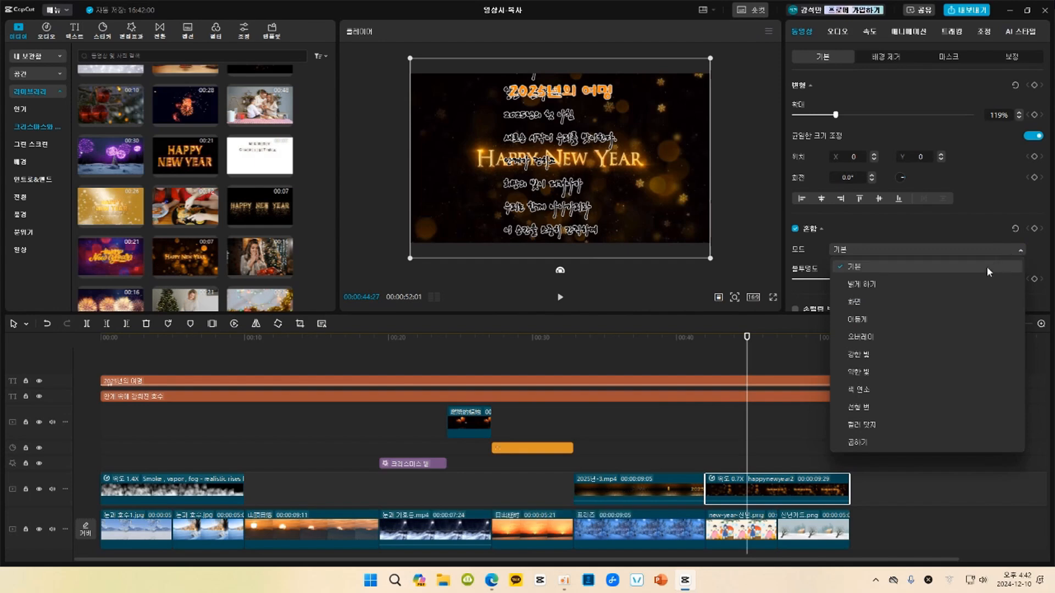
click(928, 301)
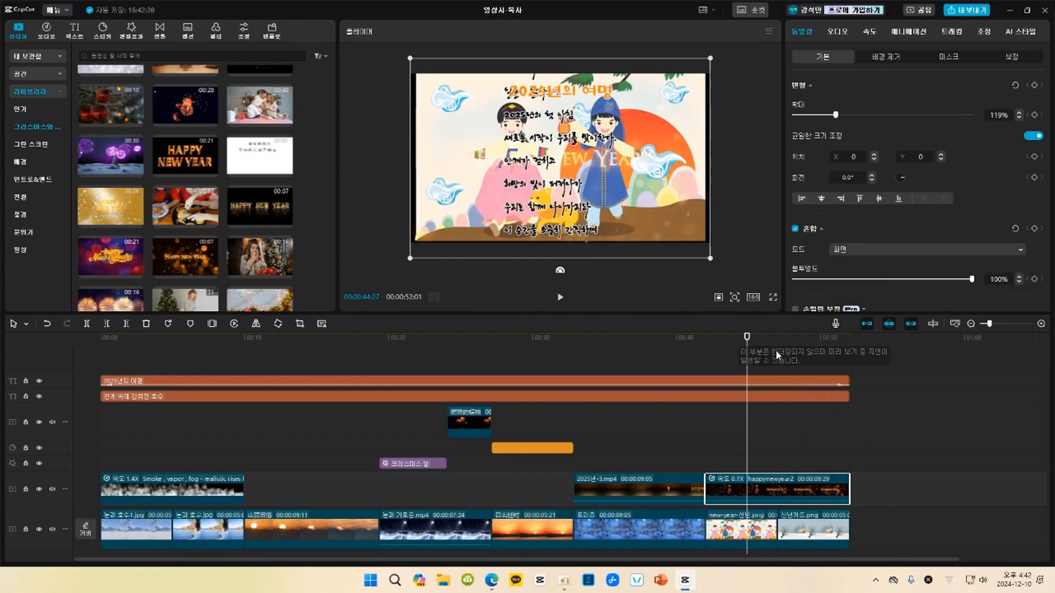
key(space)
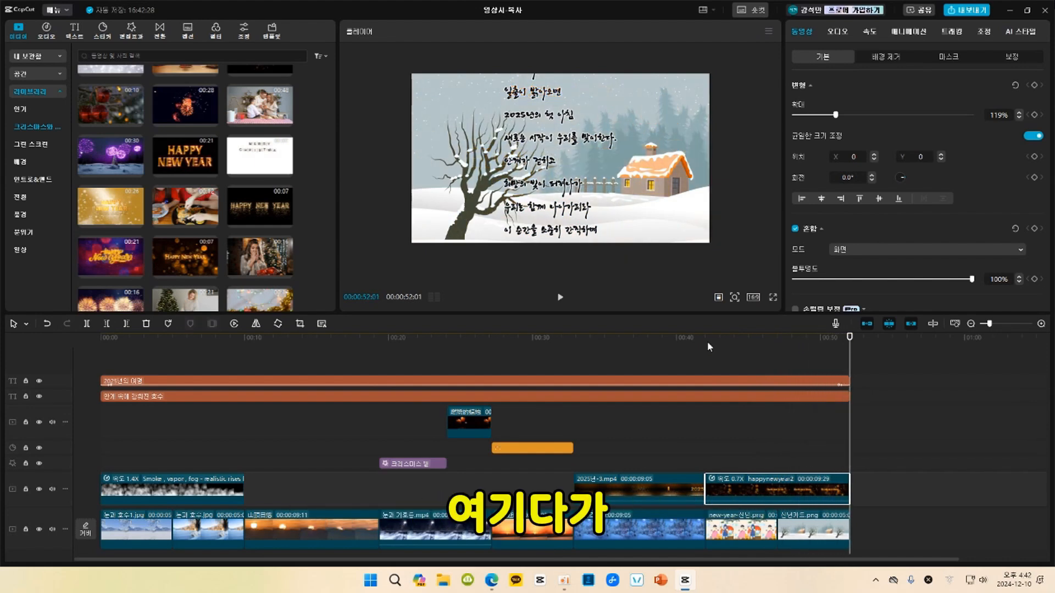
key(space)
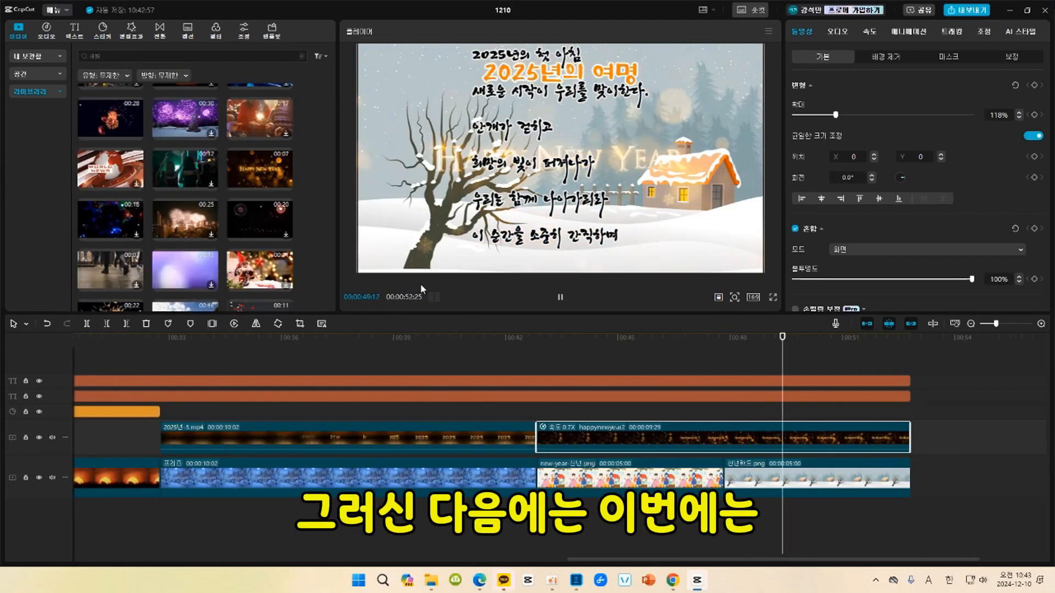
key(space)
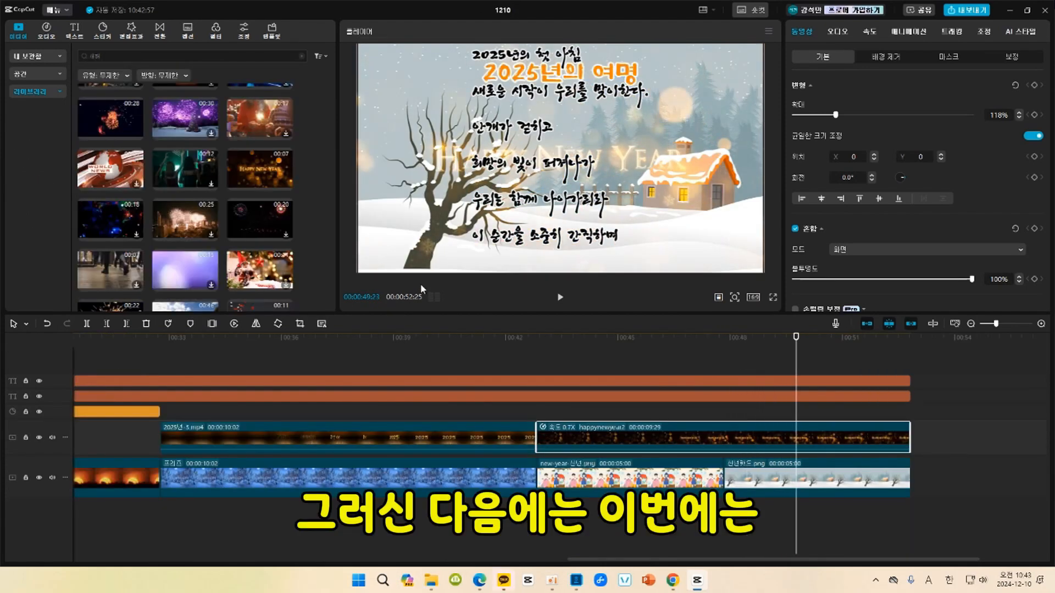
Fit the whole timeline in view and give the title text the 타자기 in-animation and the 페이드 아웃 out-animation.
click(563, 183)
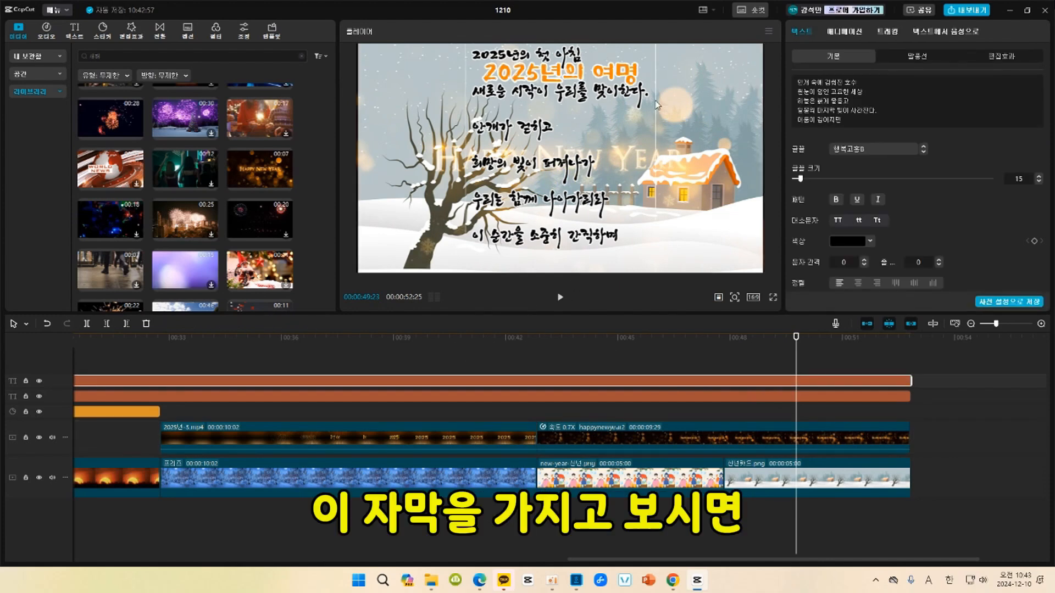
click(637, 400)
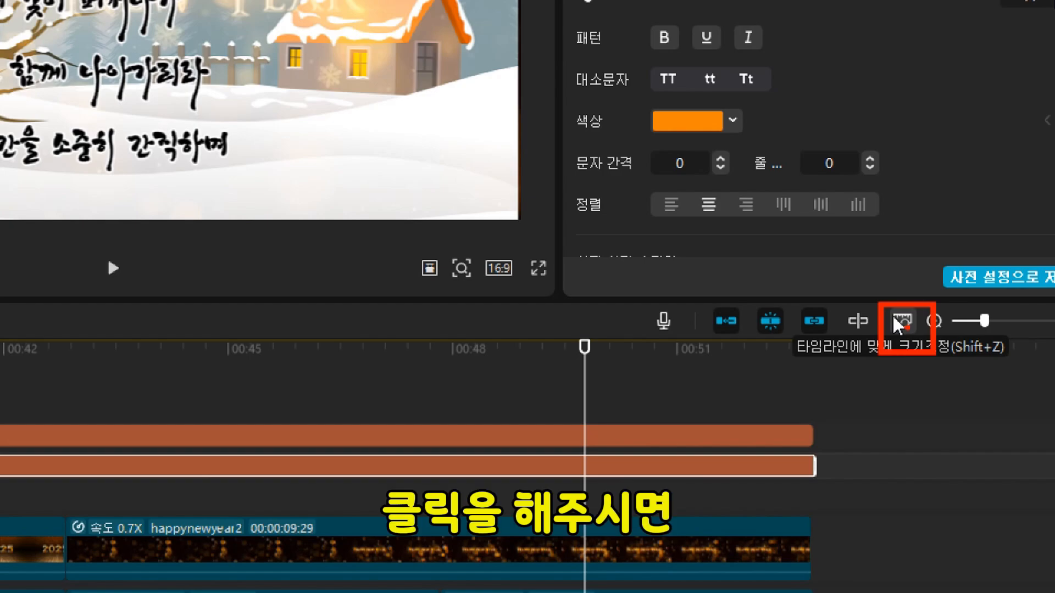
click(901, 321)
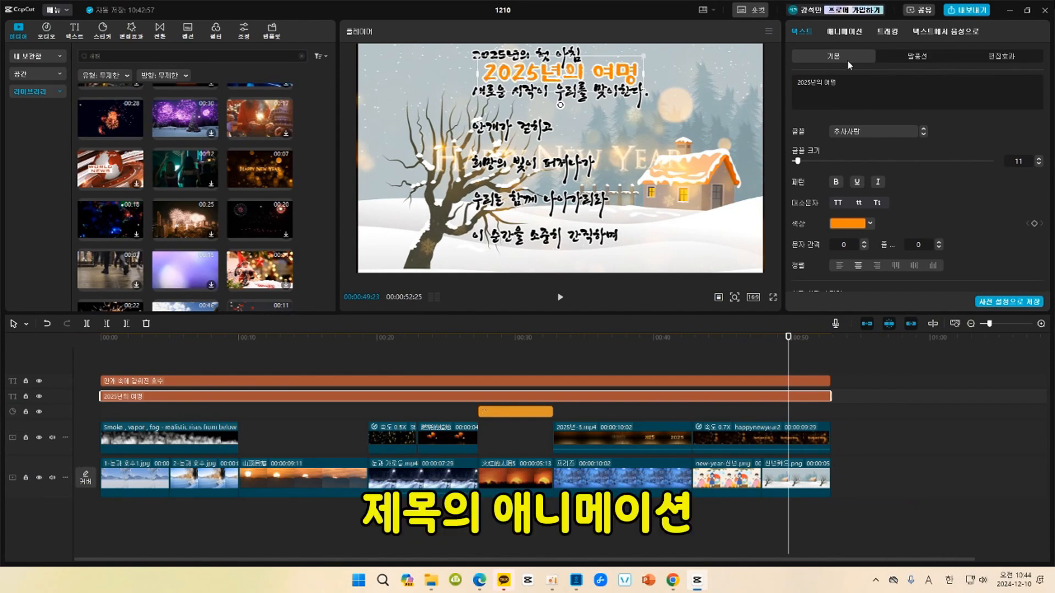
click(850, 33)
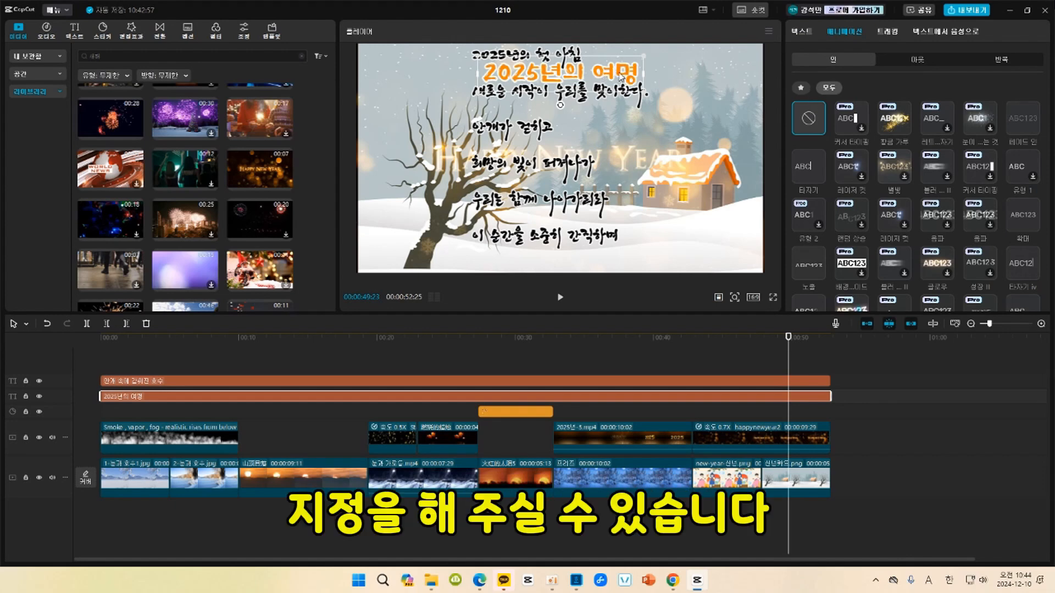
click(804, 168)
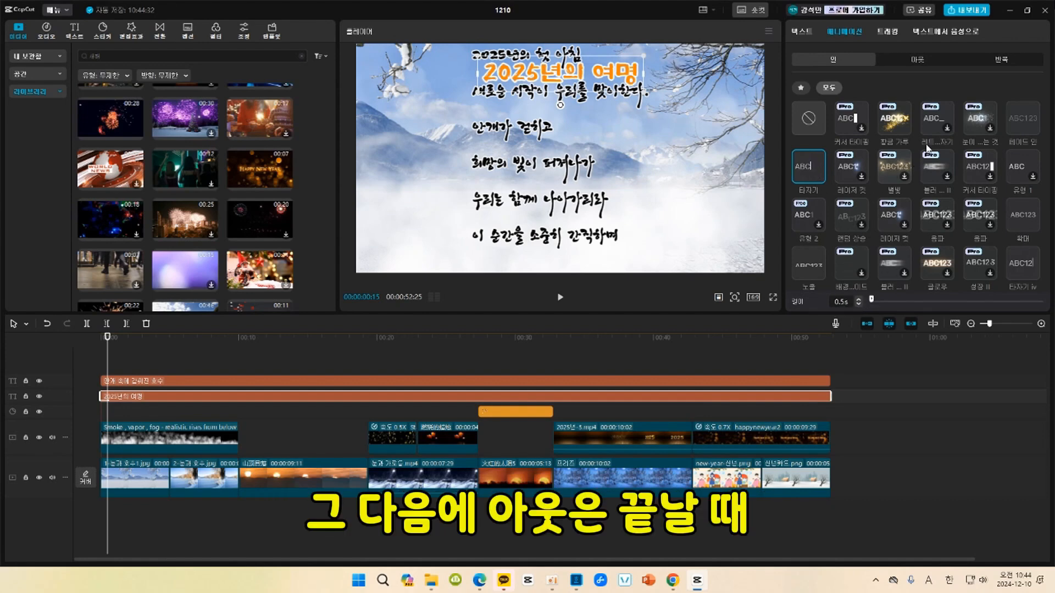
click(918, 58)
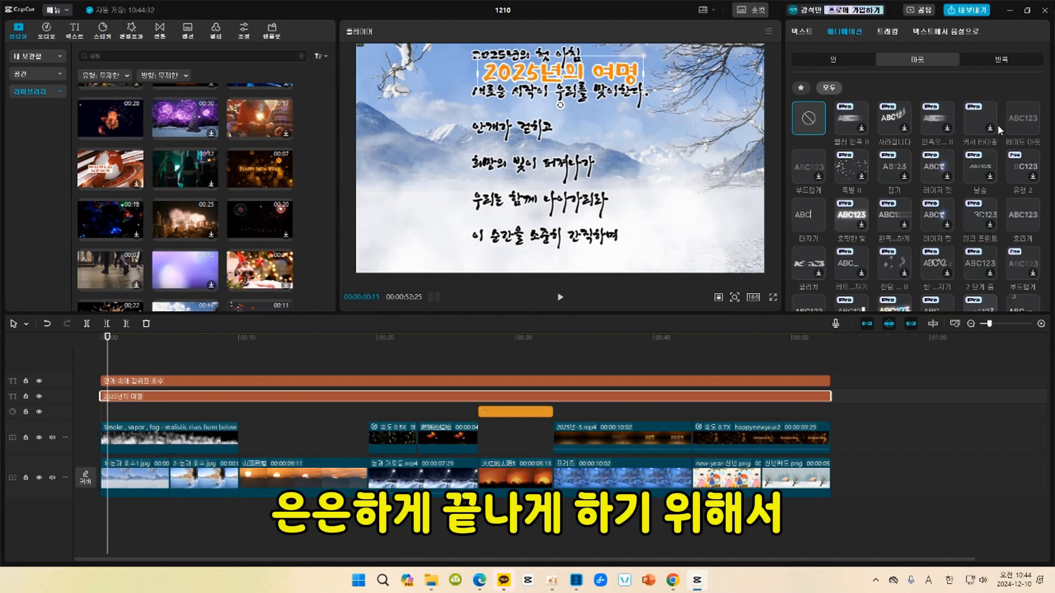
click(1027, 119)
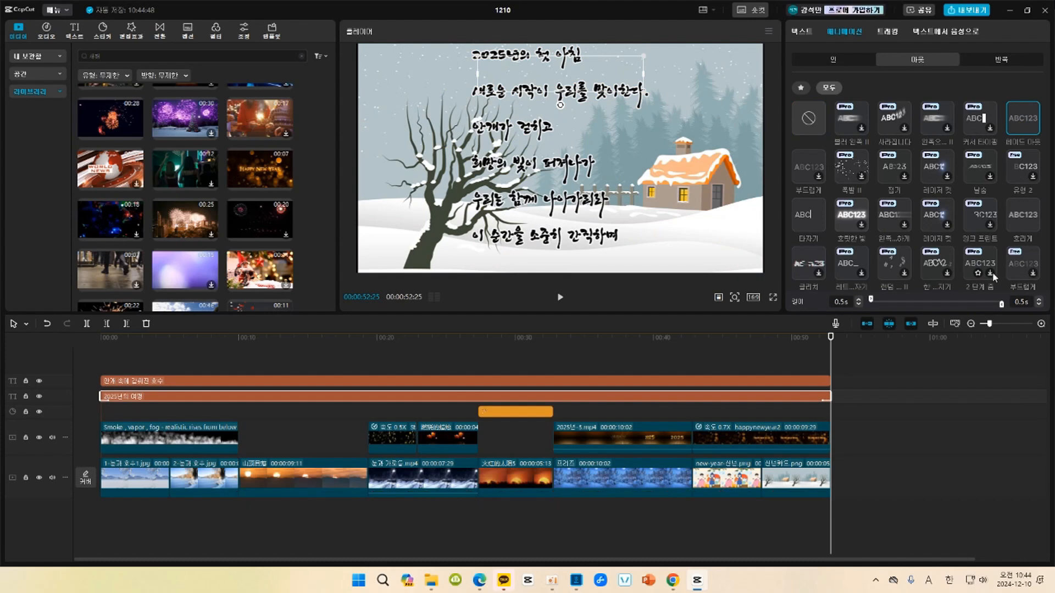
Give the title text the 문자 크게 loop animation and slow its speed to 5.0s.
click(1006, 57)
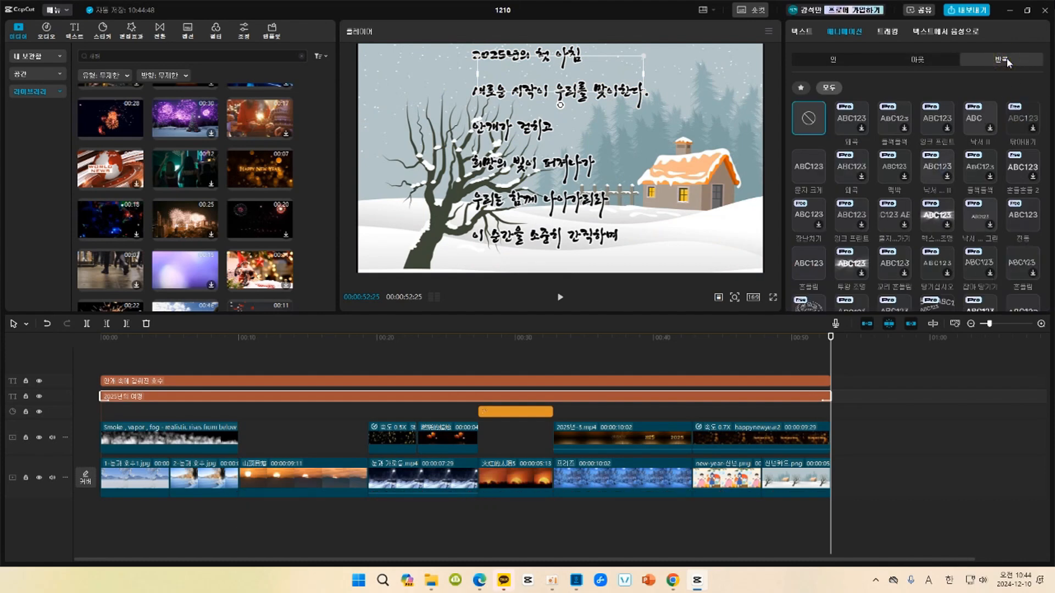
click(373, 338)
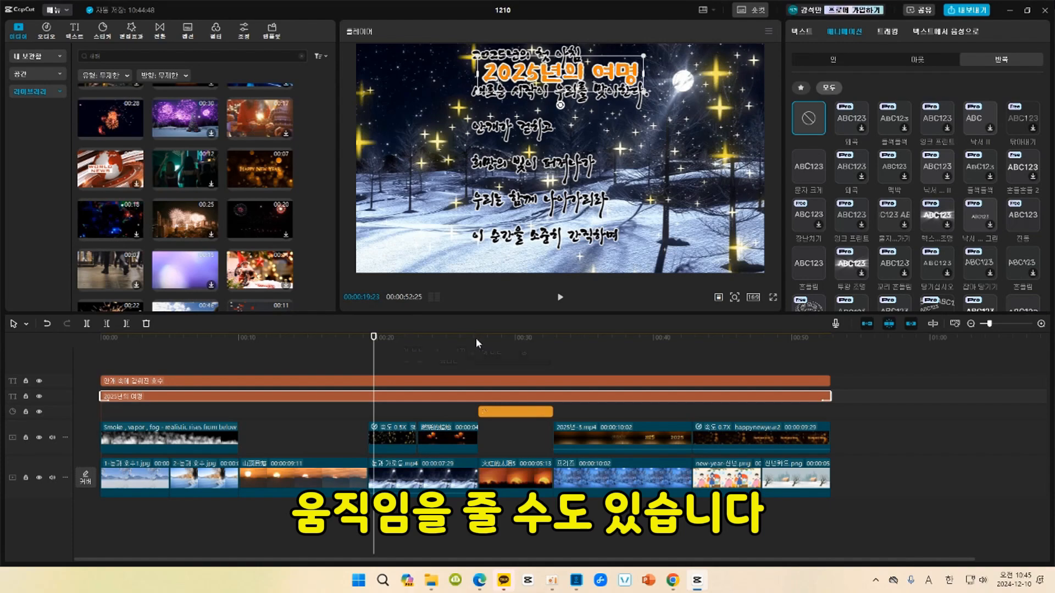
click(813, 171)
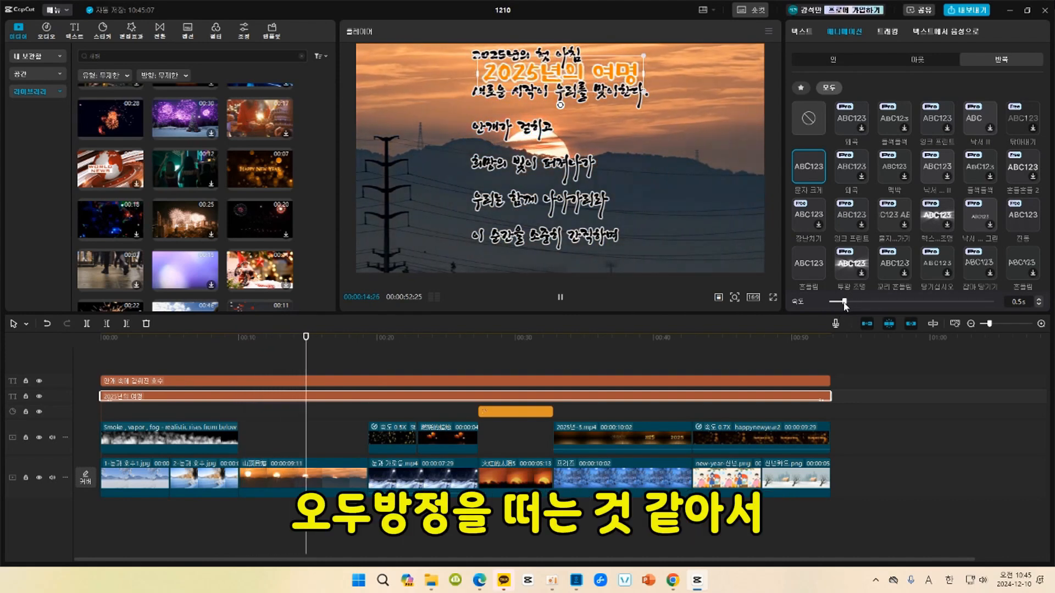
drag(844, 305, 1007, 312)
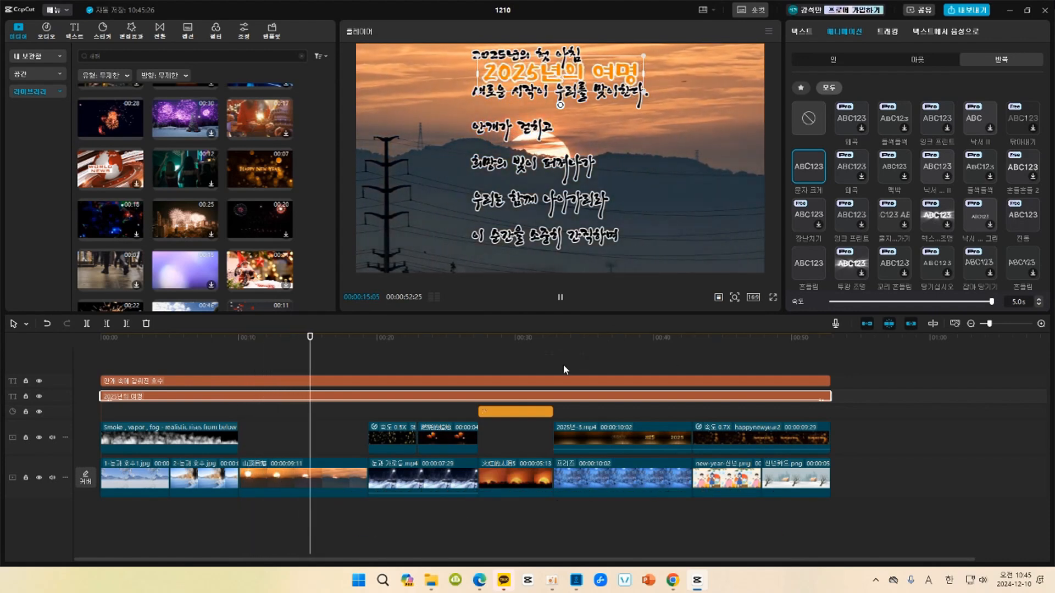
At the timeline's start, move the poem text straight down below the frame, to about X 209, Y -4067.
click(555, 380)
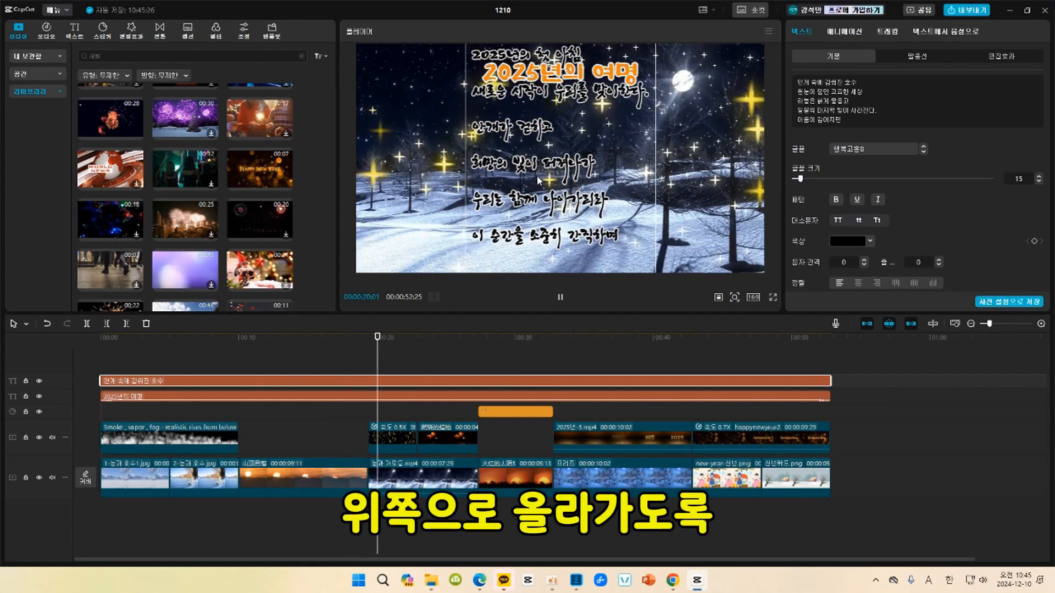
click(140, 344)
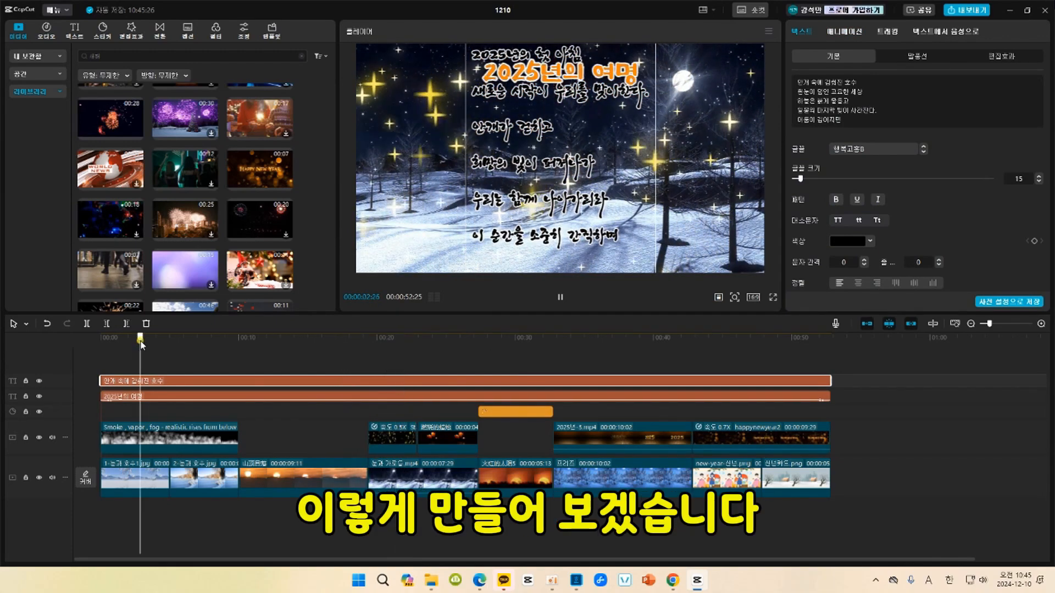
drag(140, 347, 101, 340)
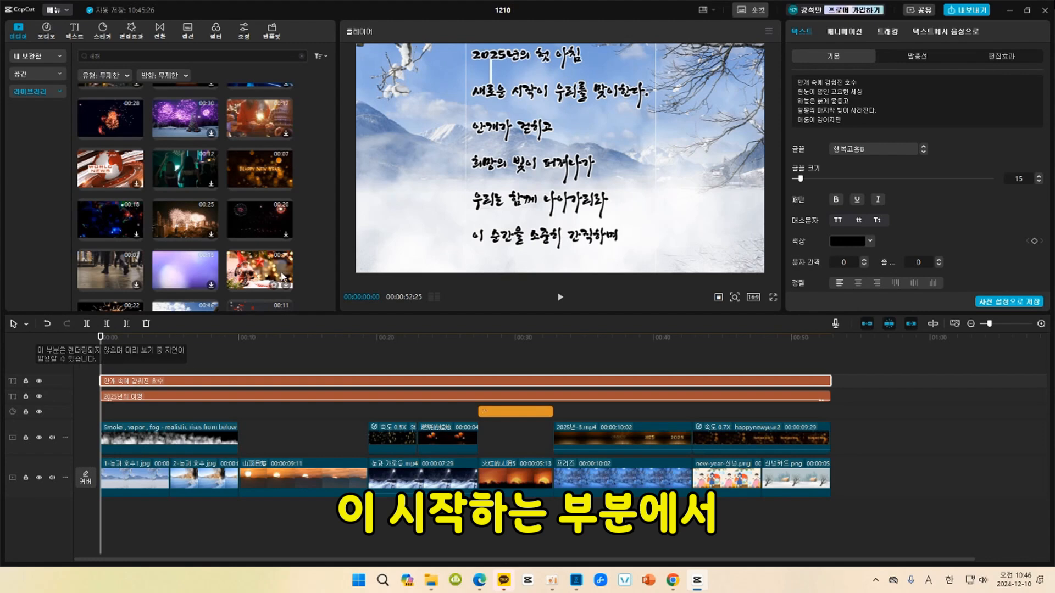
drag(516, 155, 569, 334)
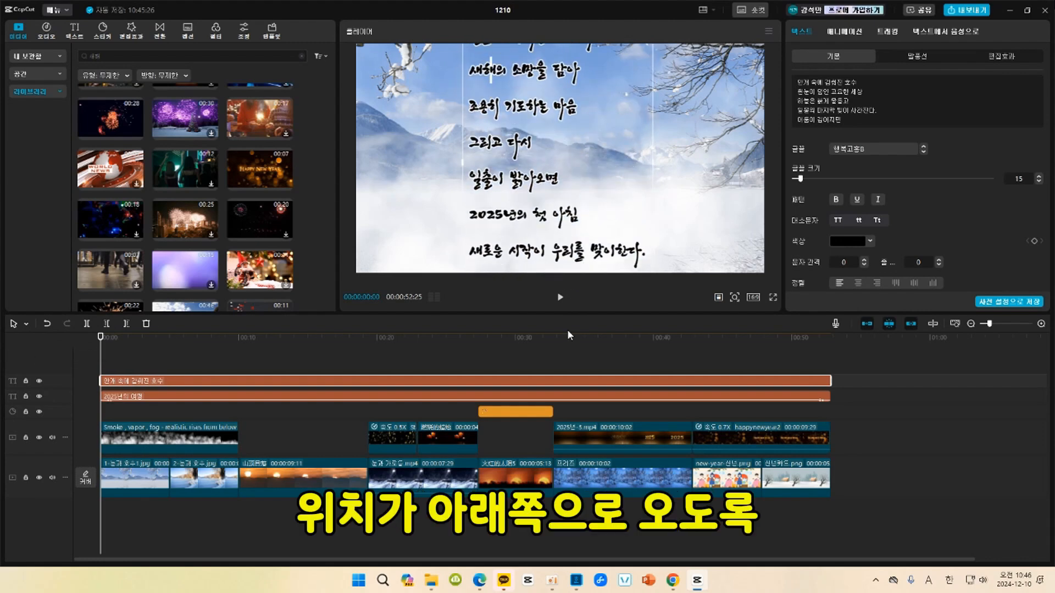
drag(557, 107, 559, 199)
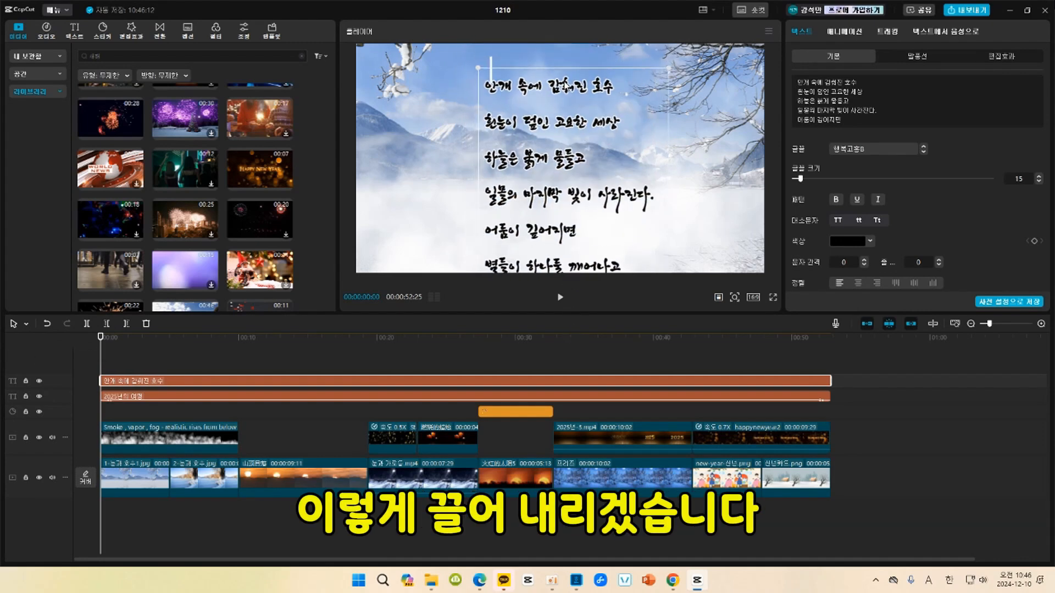
drag(567, 83, 572, 279)
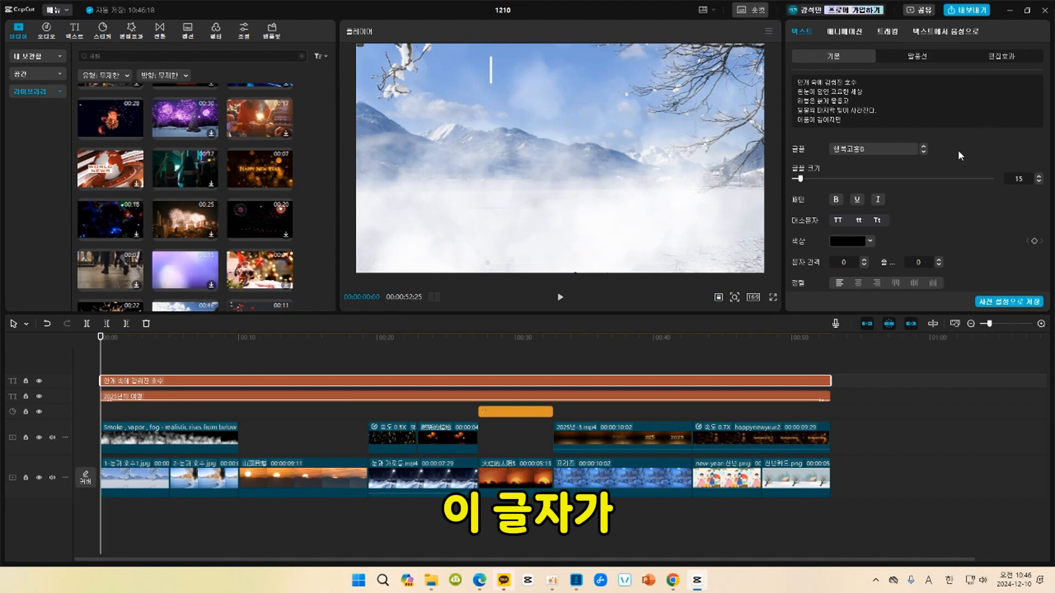
Add a position keyframe to the poem text at 00:00:00:00.
scroll(964, 154, down, 3)
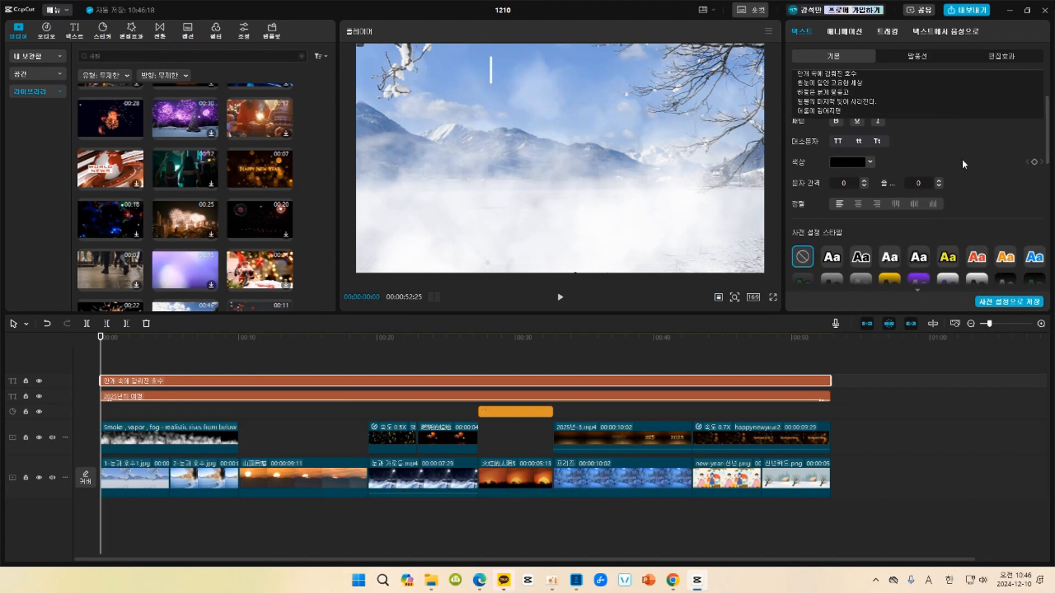
scroll(961, 162, down, 5)
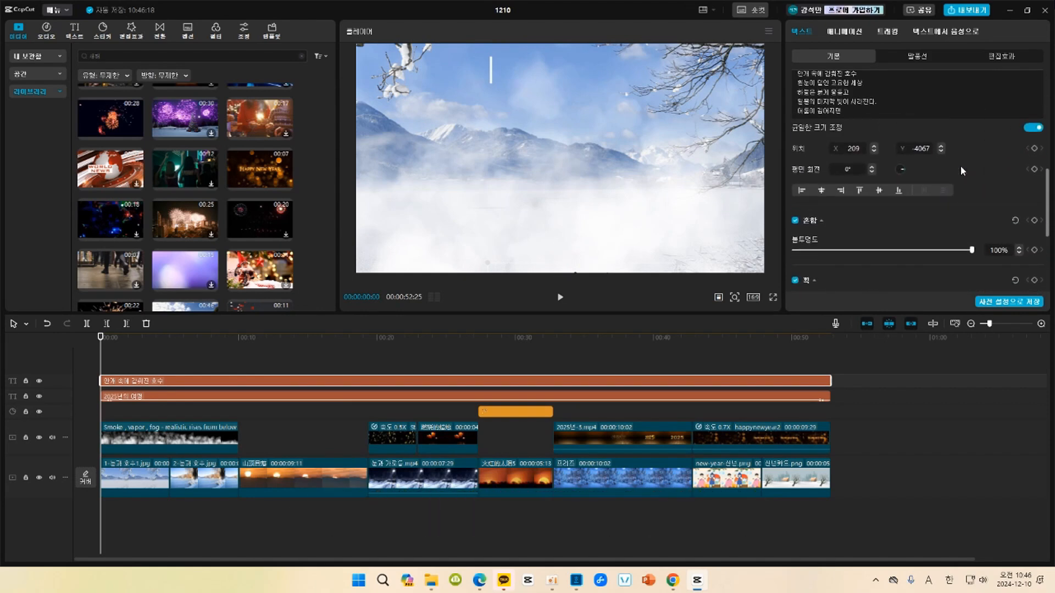
scroll(961, 166, up, 2)
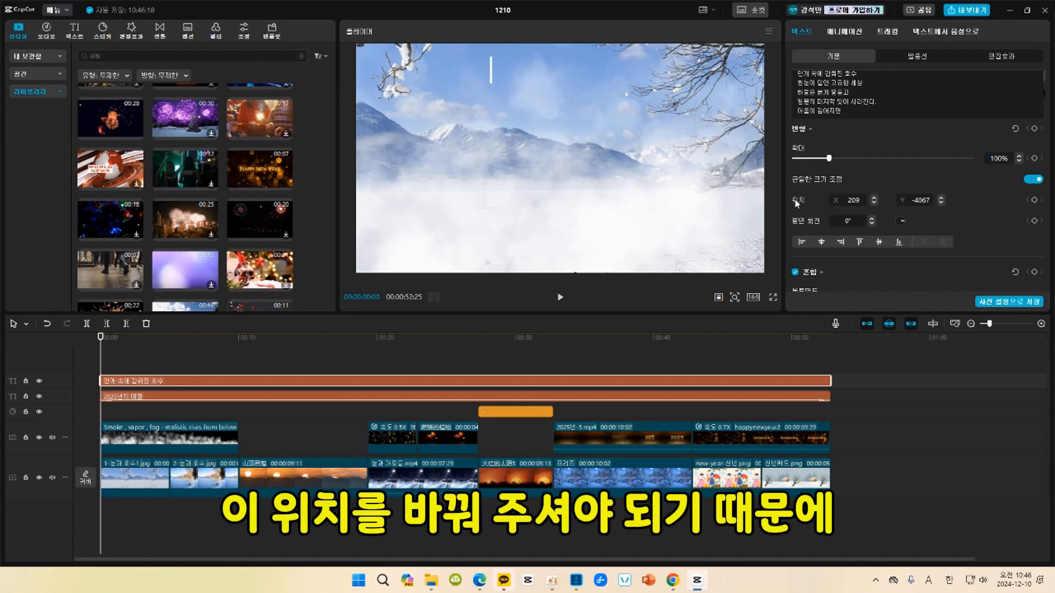
click(1034, 200)
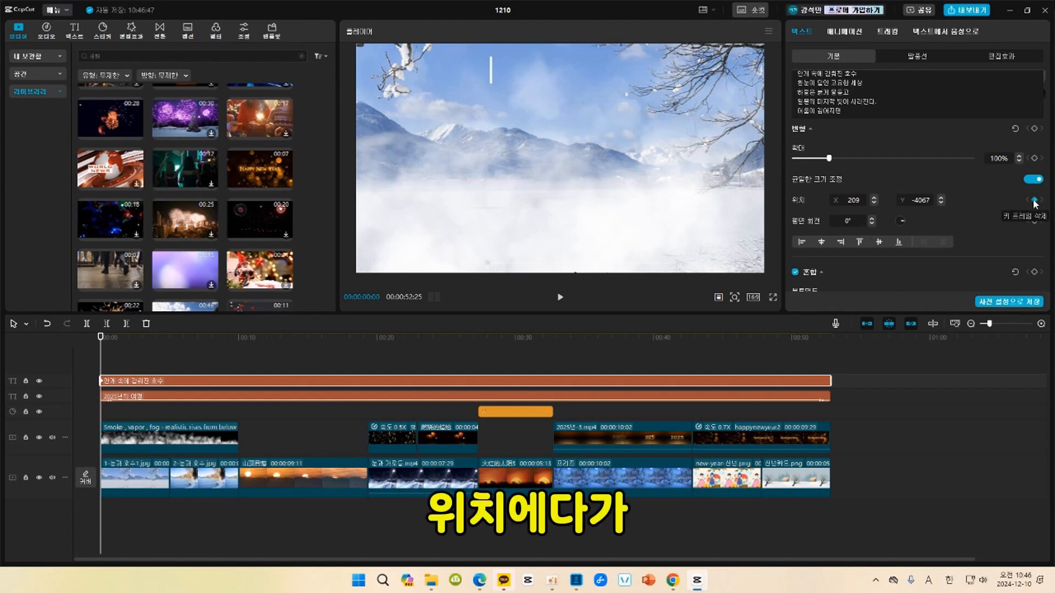
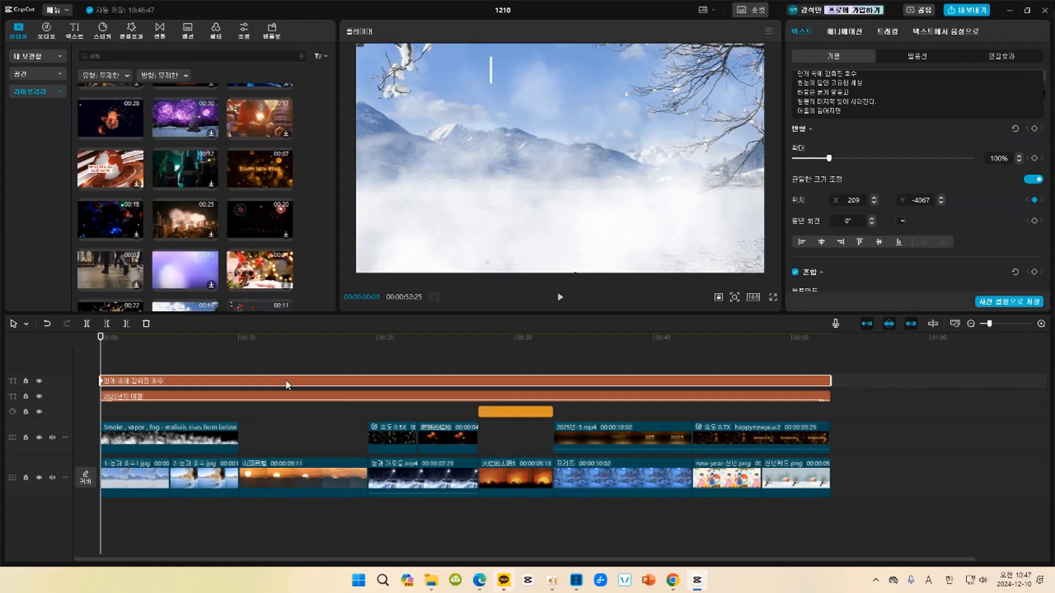
At 00:00:47:25, move the poem text up into the lower part of the frame, to about X 243, Y -3602.
click(777, 341)
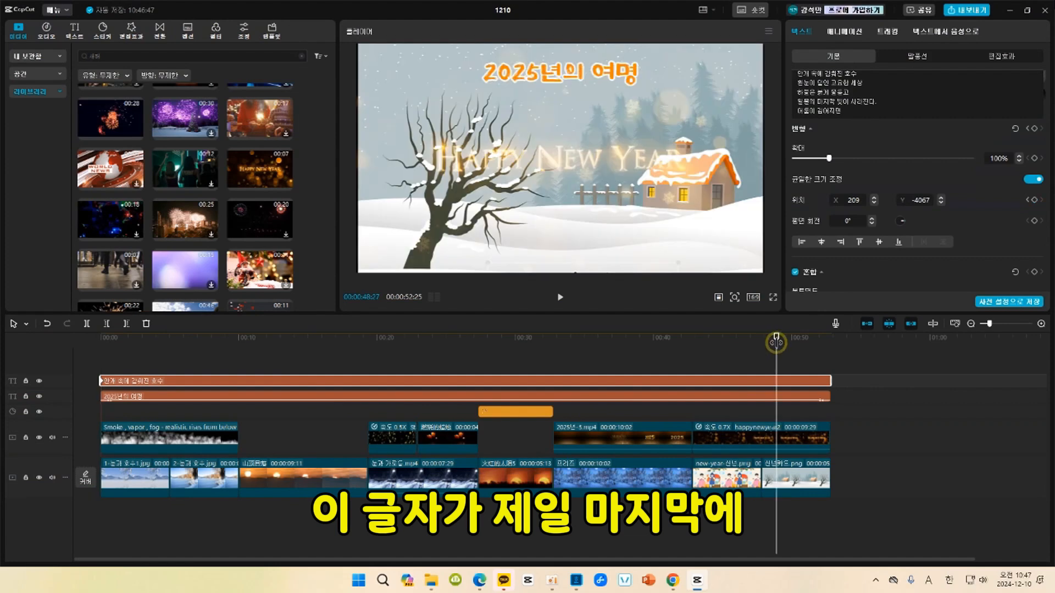
click(763, 343)
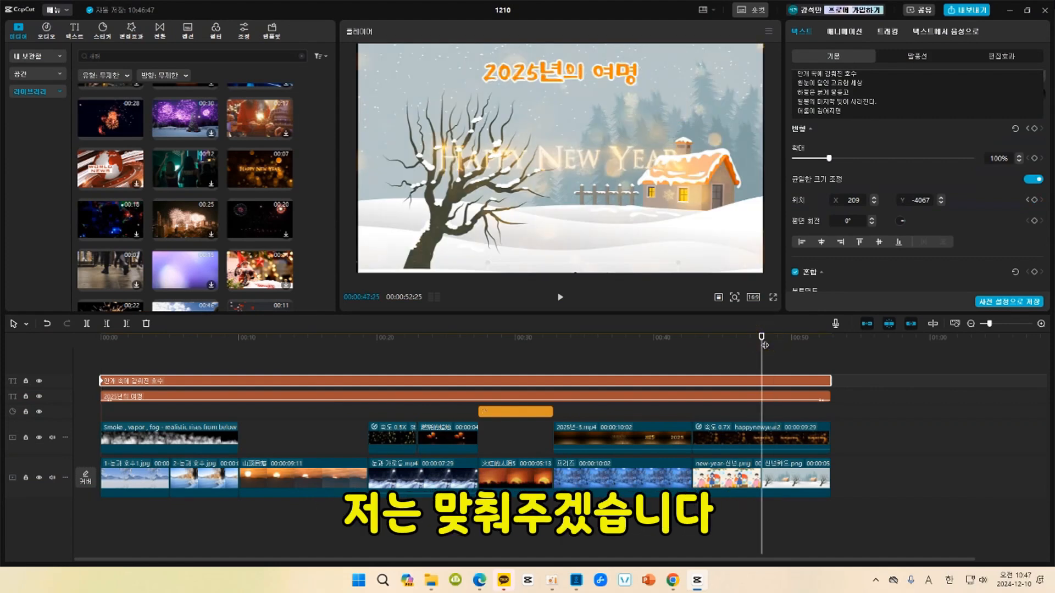
click(756, 341)
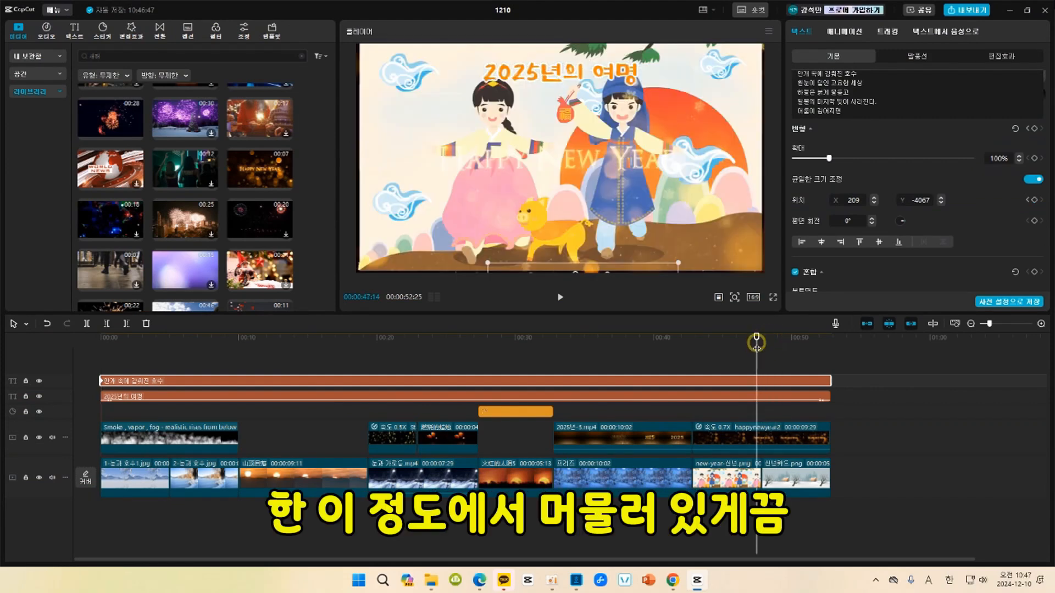
click(768, 345)
click(763, 346)
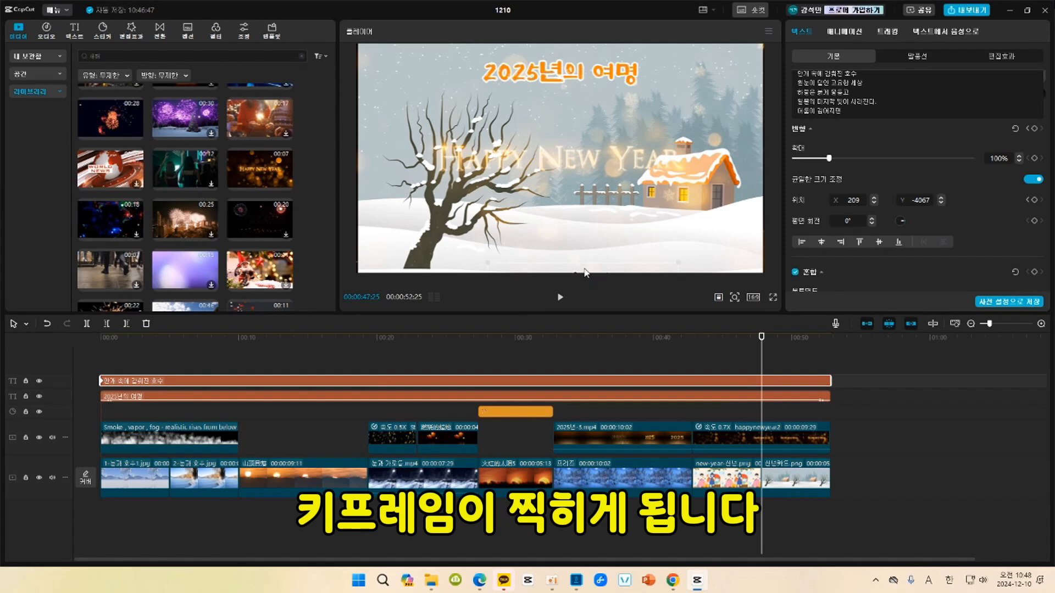
click(734, 296)
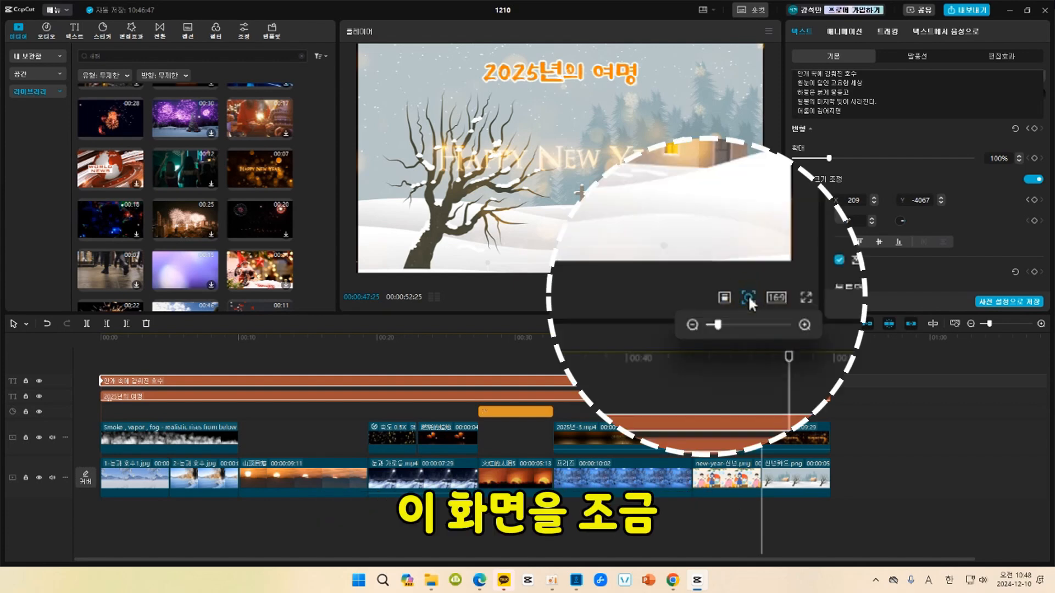
click(694, 326)
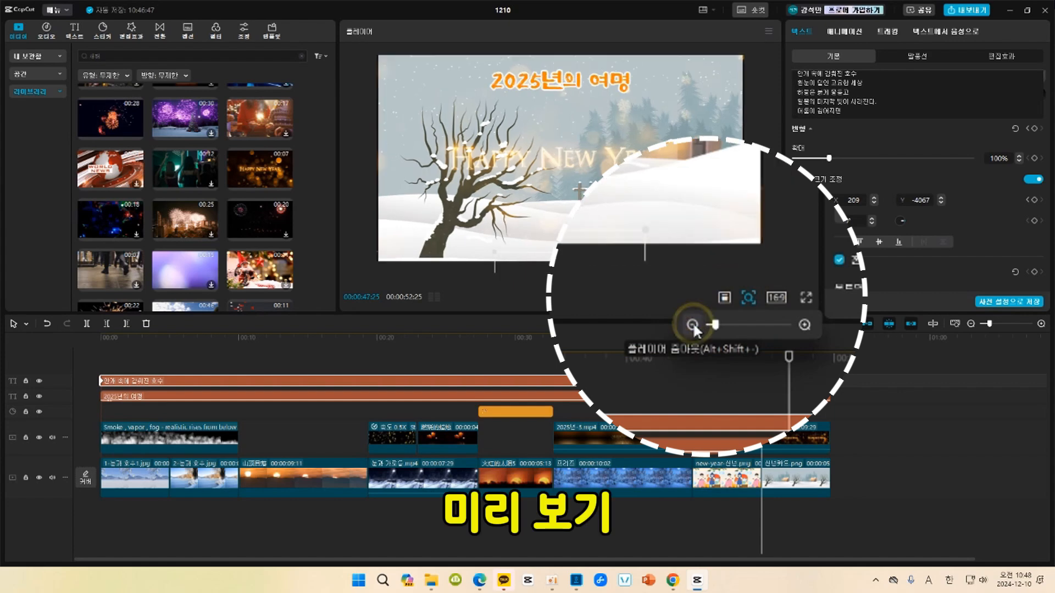
click(692, 325)
click(693, 325)
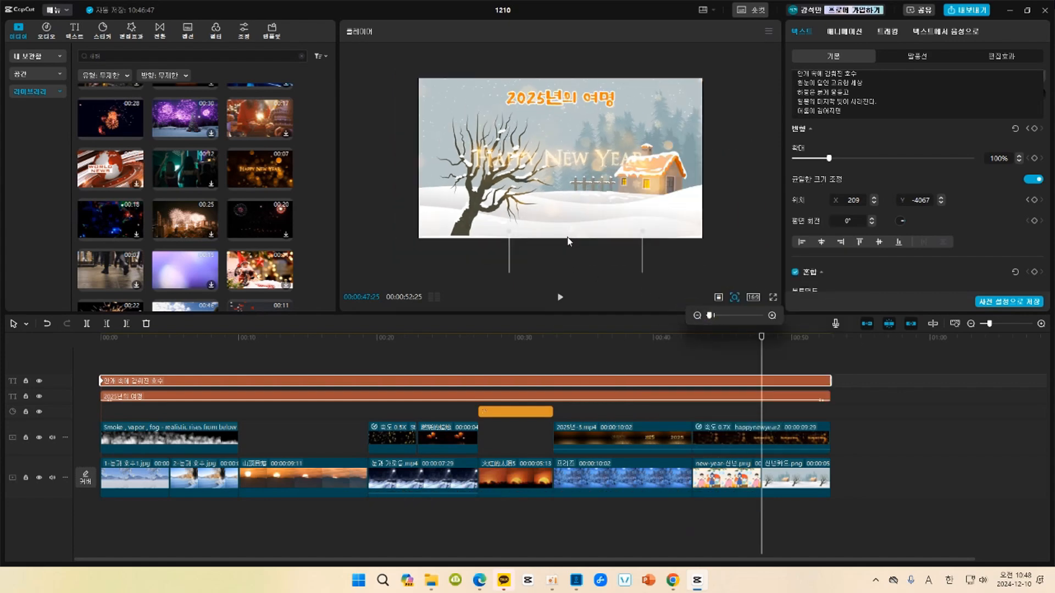
drag(569, 233, 572, 207)
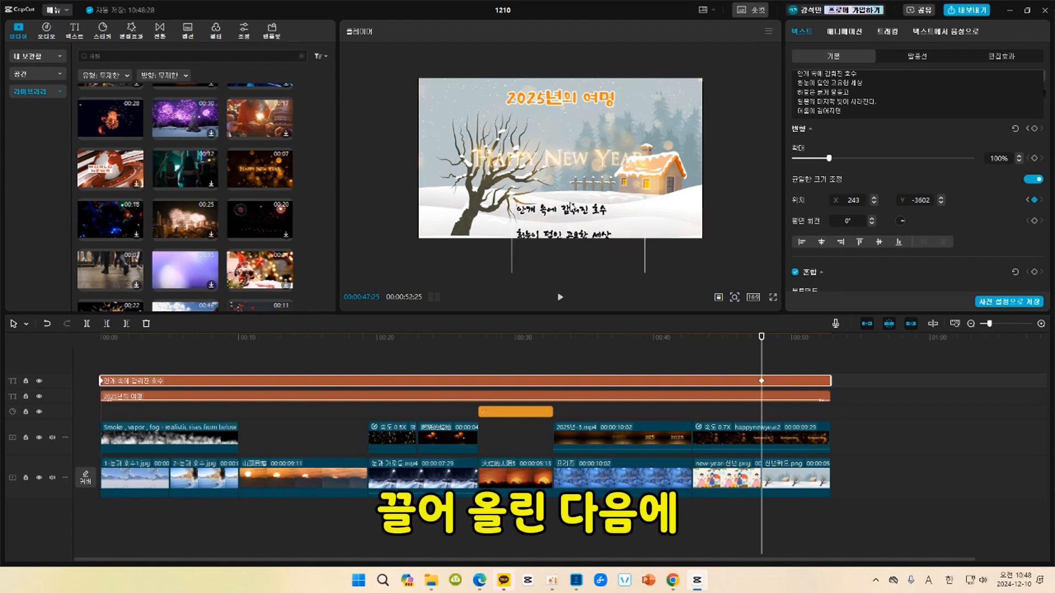
Raise the poem text further at 00:00:47:25 so its last lines fill the frame, to about X 0, Y 1741.
click(735, 300)
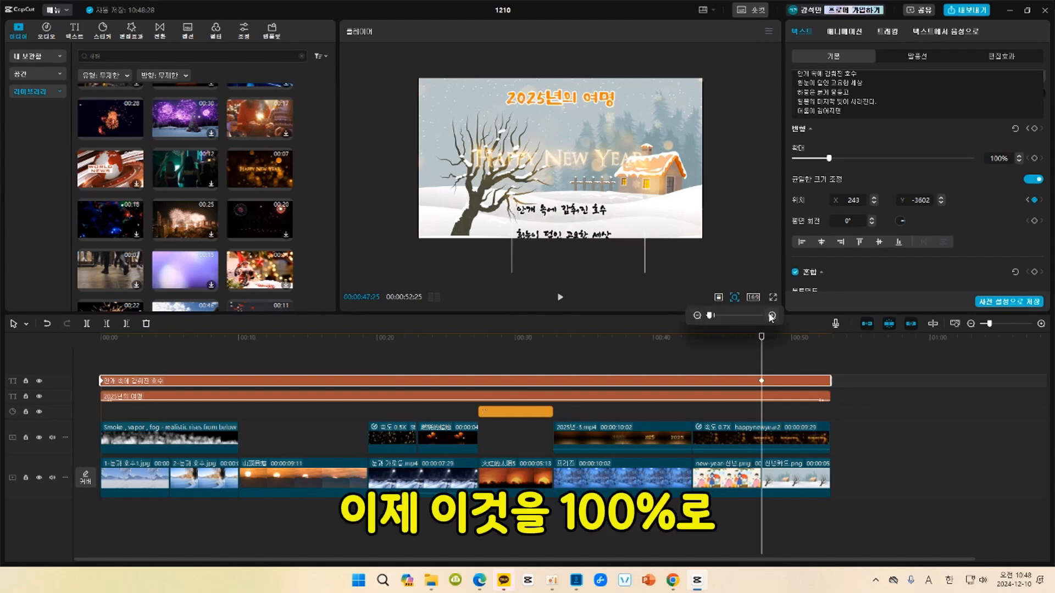
drag(711, 315, 714, 316)
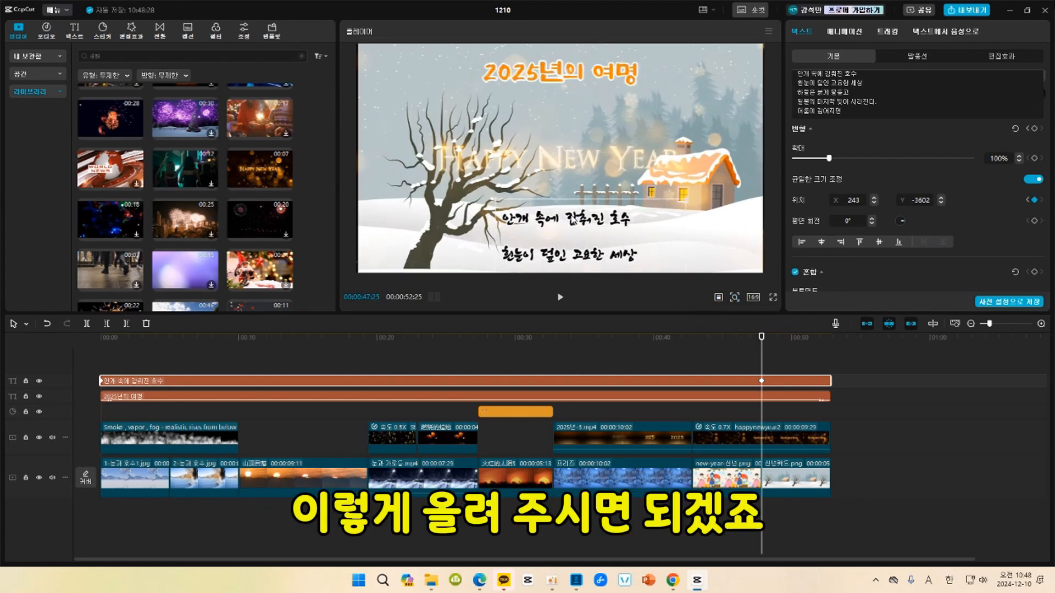
drag(574, 230, 574, 156)
drag(582, 265, 574, 240)
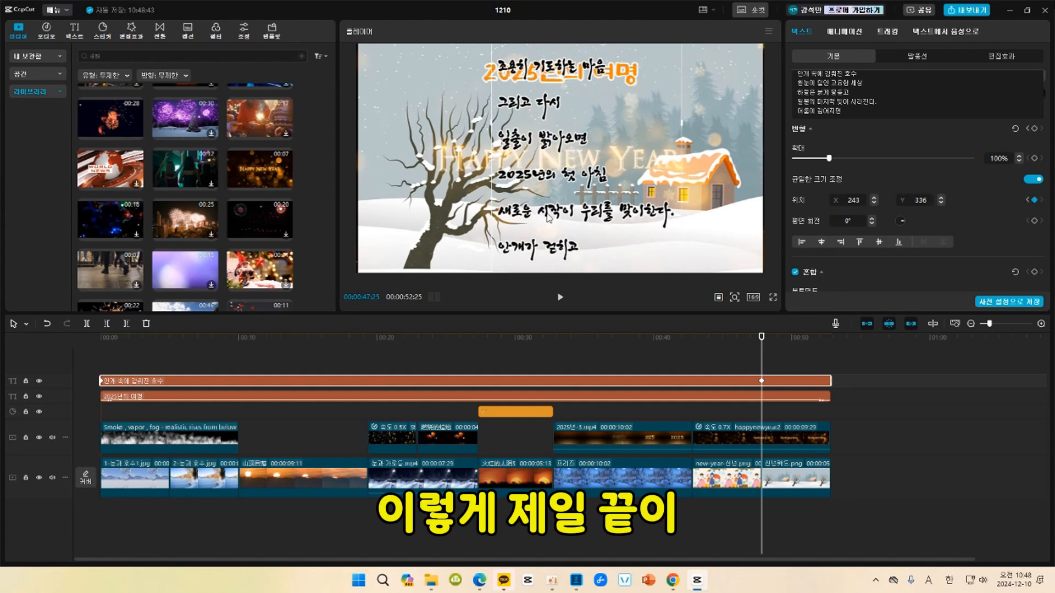
drag(554, 245, 563, 214)
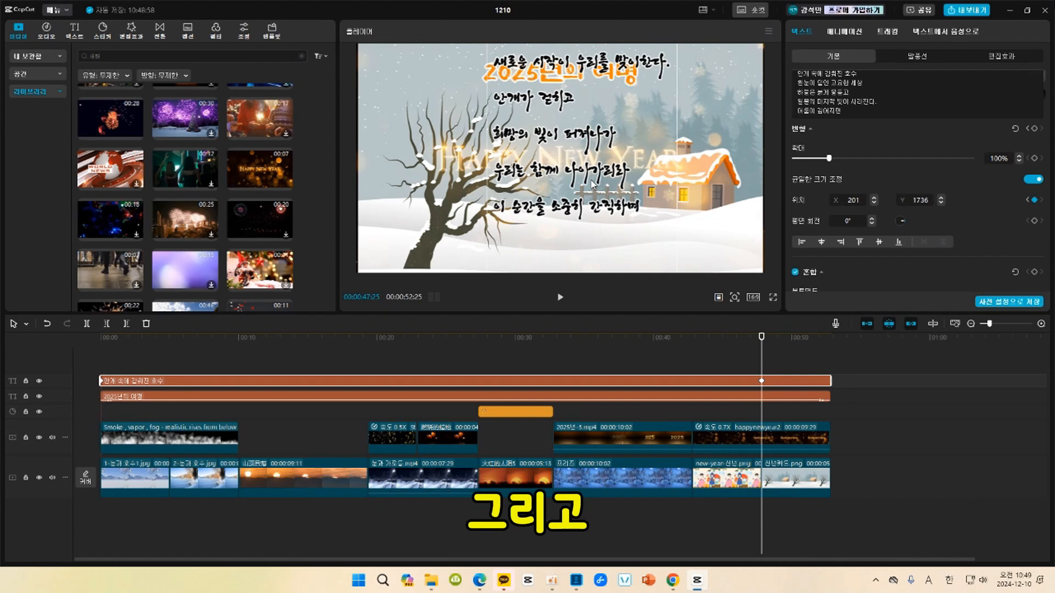
drag(596, 184, 576, 182)
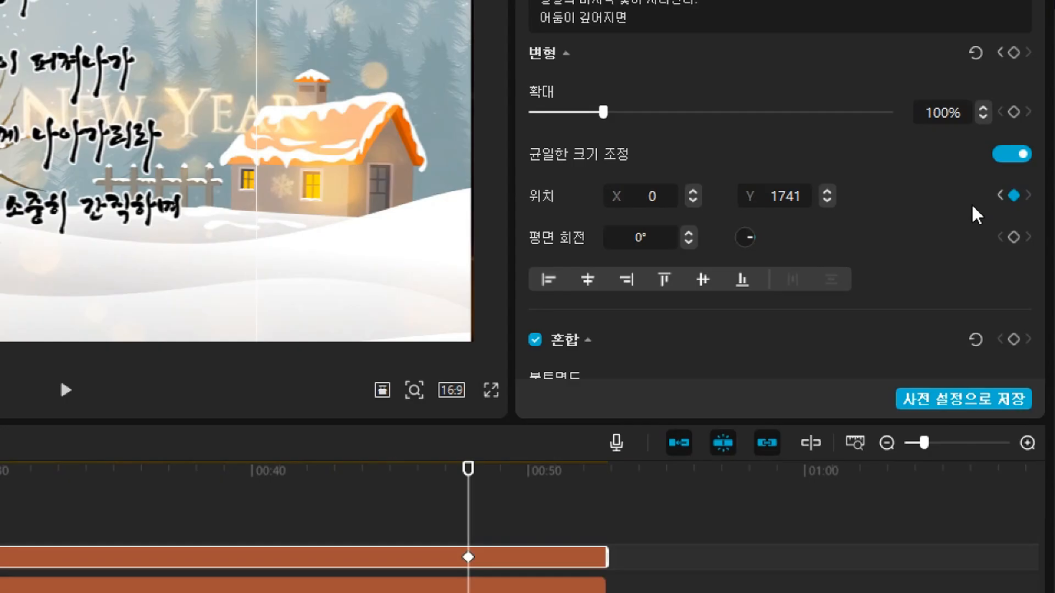
Set the poem text's X position to 0 at its starting keyframe.
click(1000, 196)
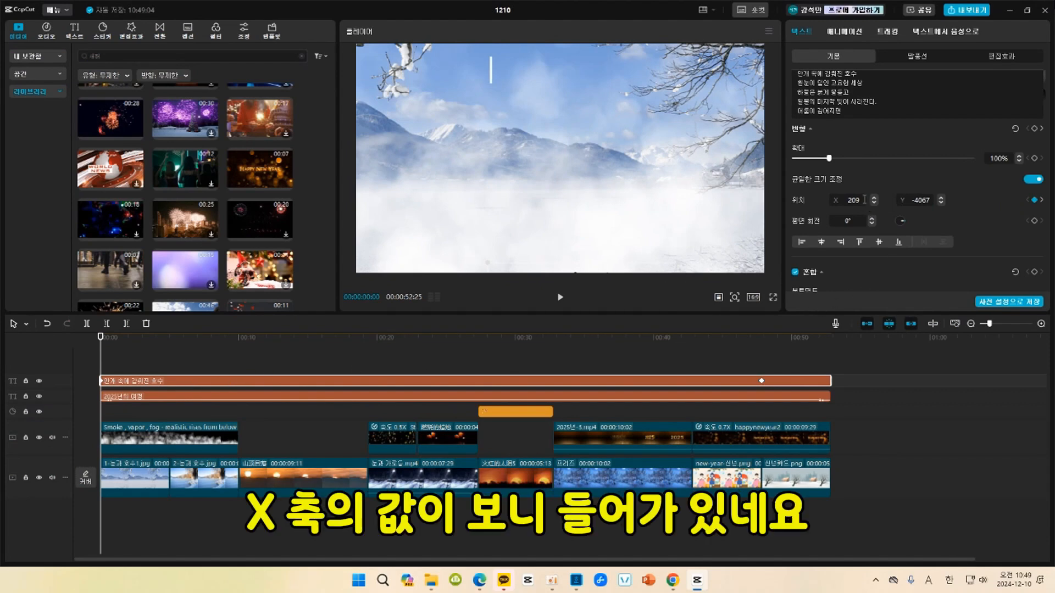
drag(865, 200, 830, 198)
text(0)
key(Return)
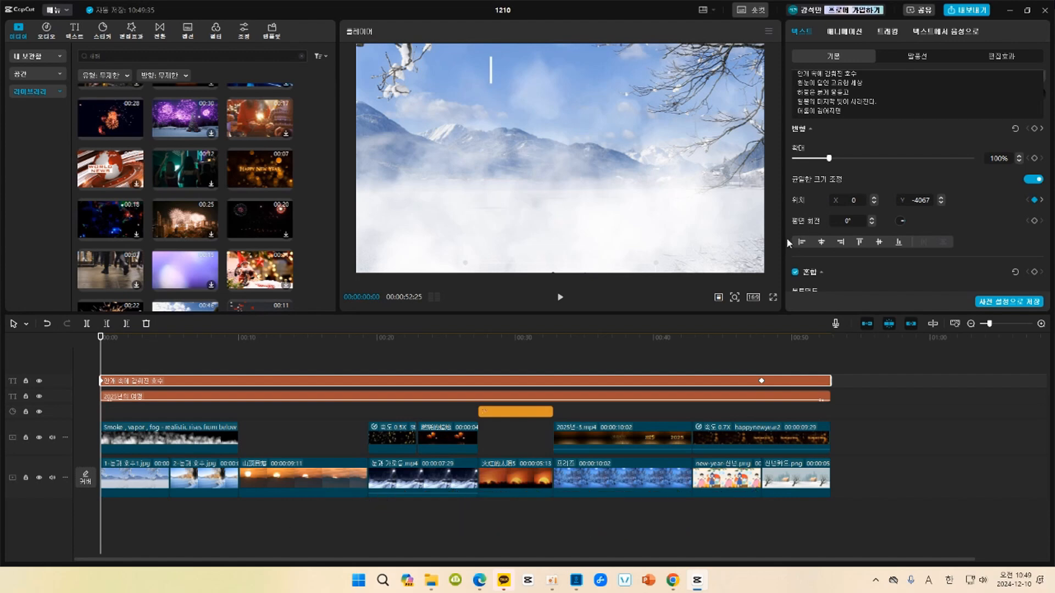
Check the poem text's end keyframe, and play the video from the start to examine the upward scroll.
click(1041, 200)
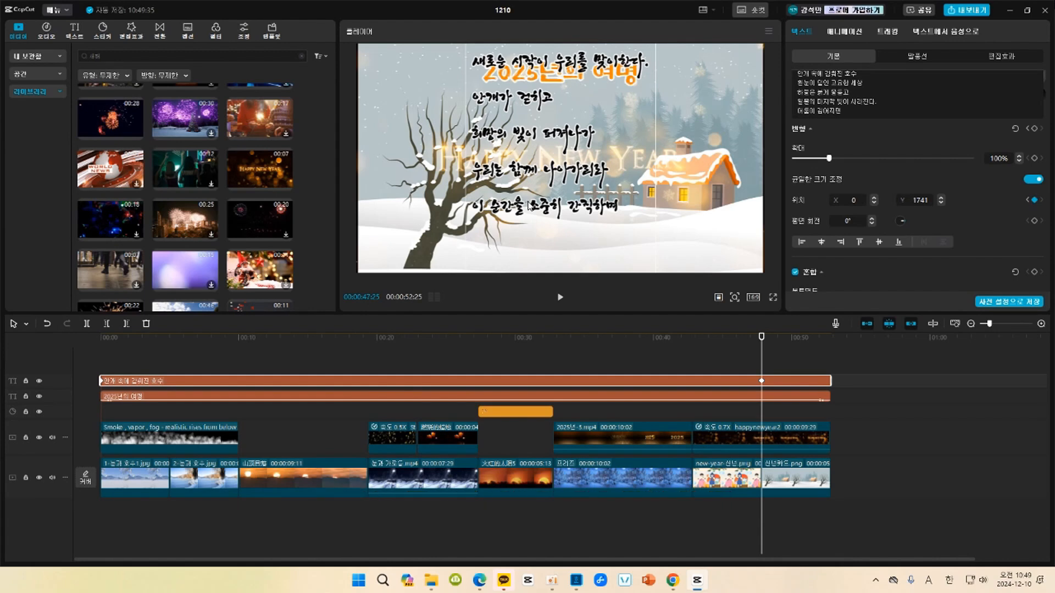
click(97, 337)
key(space)
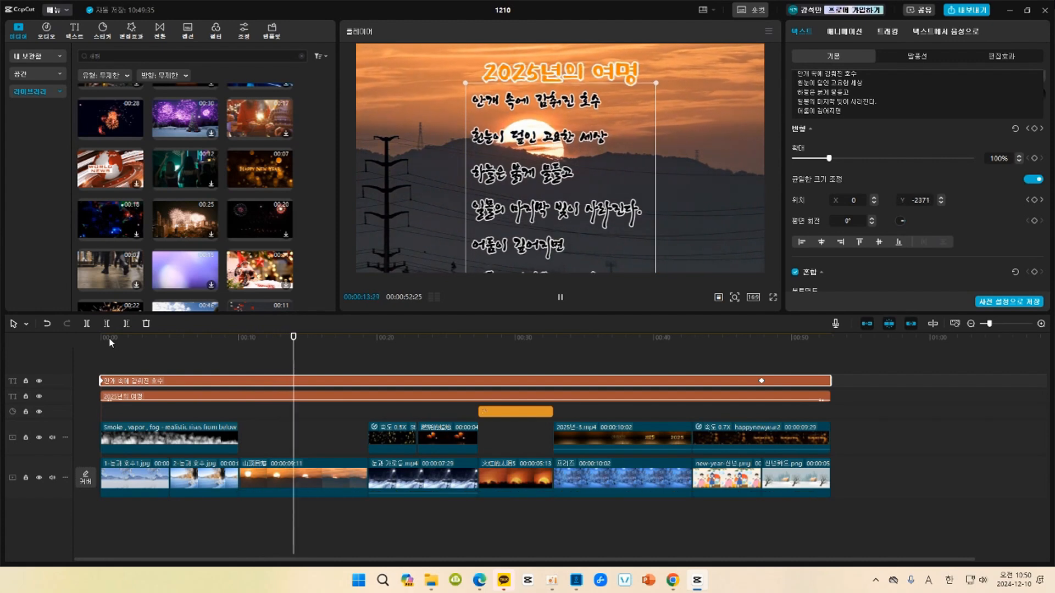
key(space)
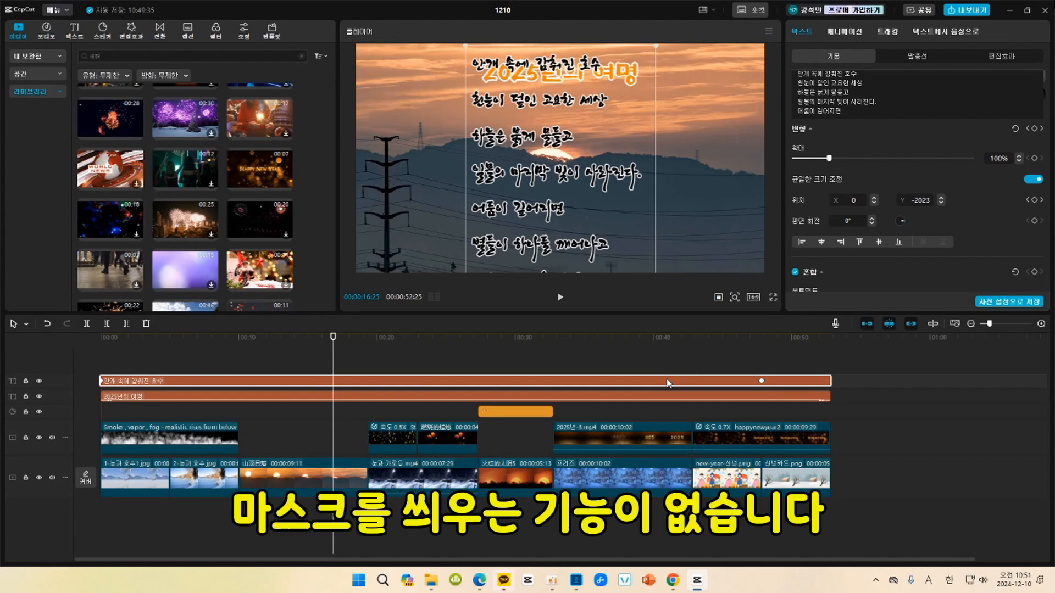
Convert the poem text clip into a compound clip.
right_click(594, 384)
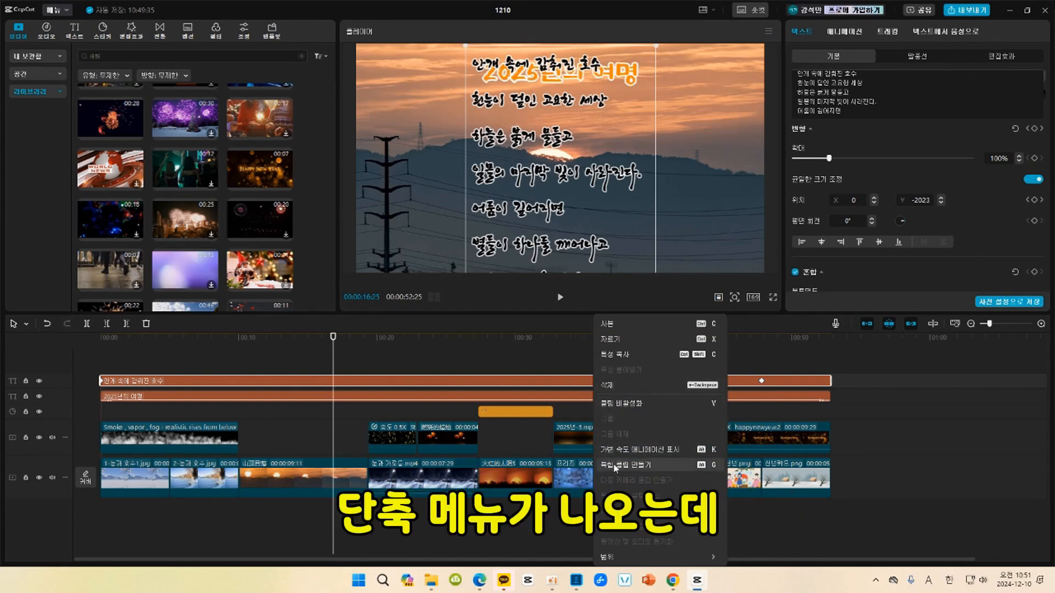
click(552, 384)
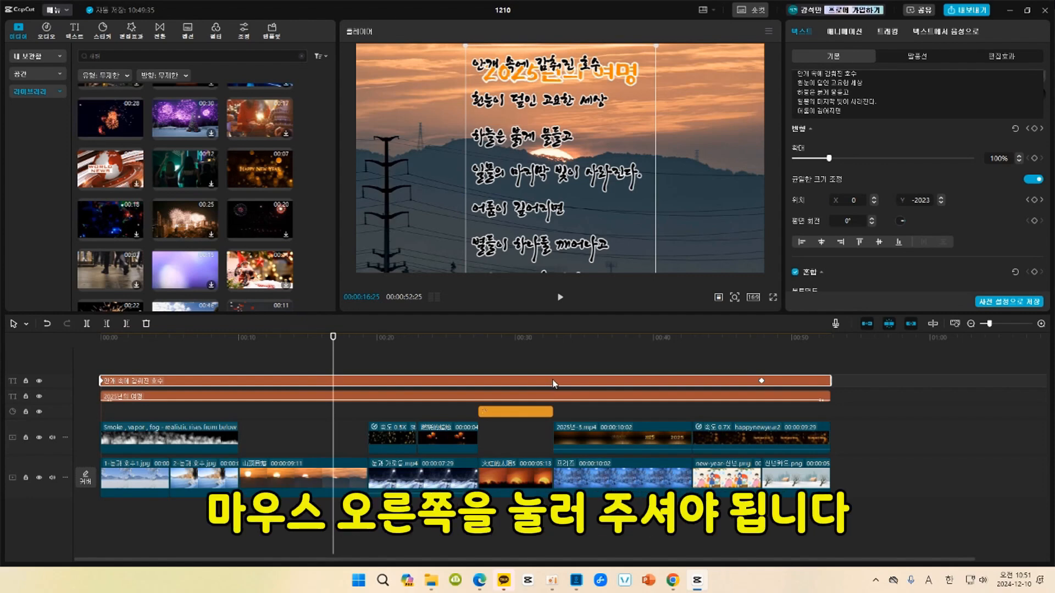
right_click(553, 383)
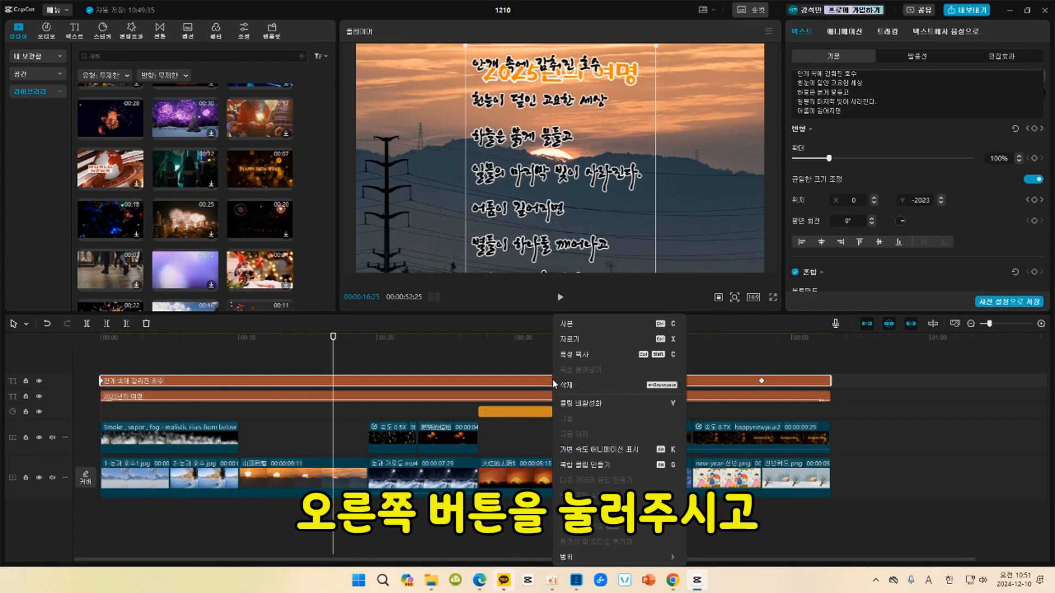
click(586, 467)
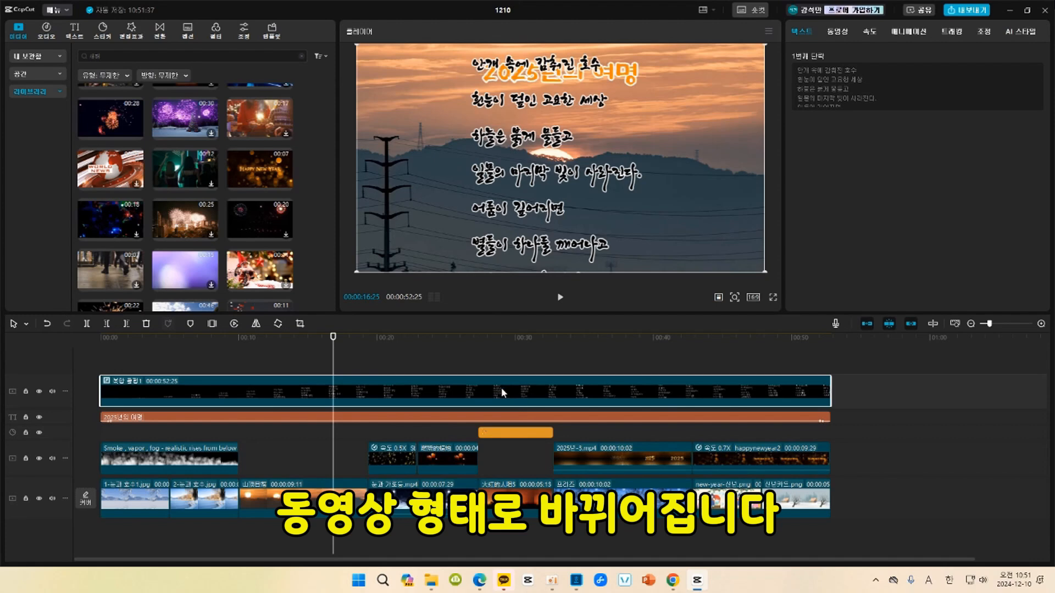
Undo the poem's compound clip conversion and redo it, keeping the compound clip selected.
key(ctrl+z)
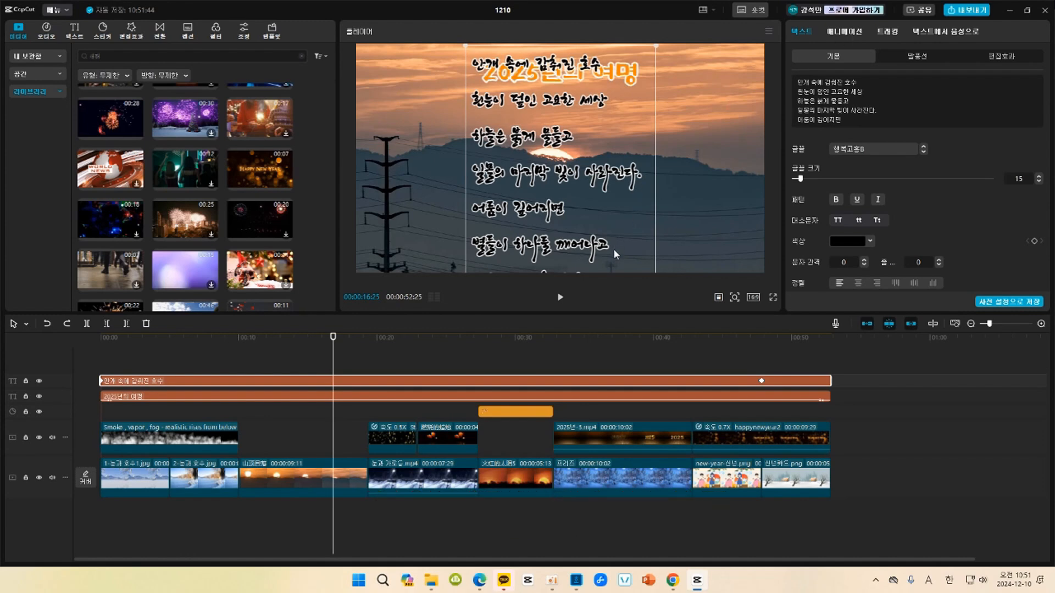
click(67, 323)
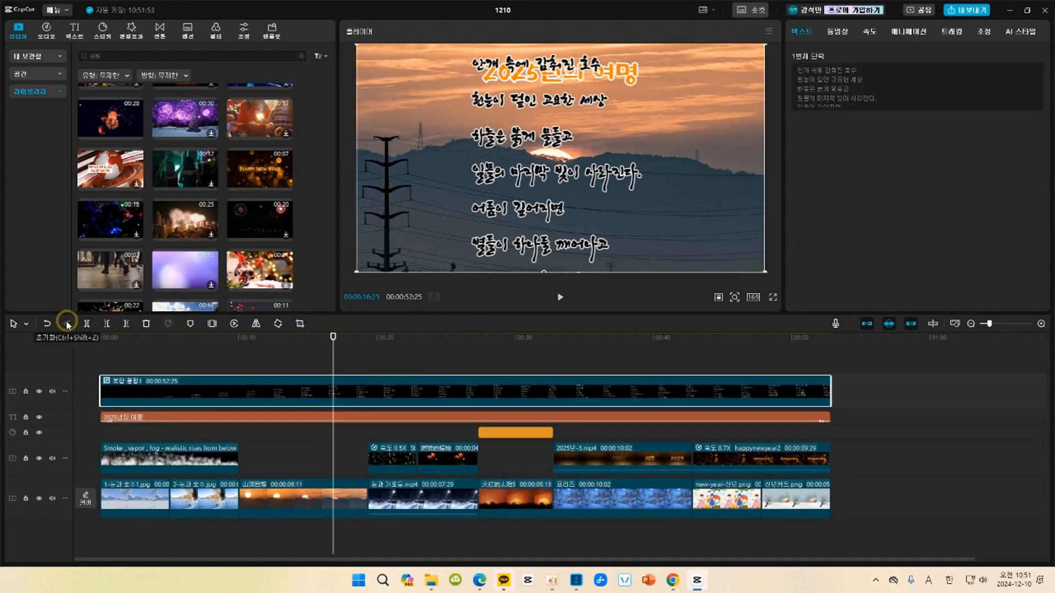
right_click(572, 388)
click(489, 384)
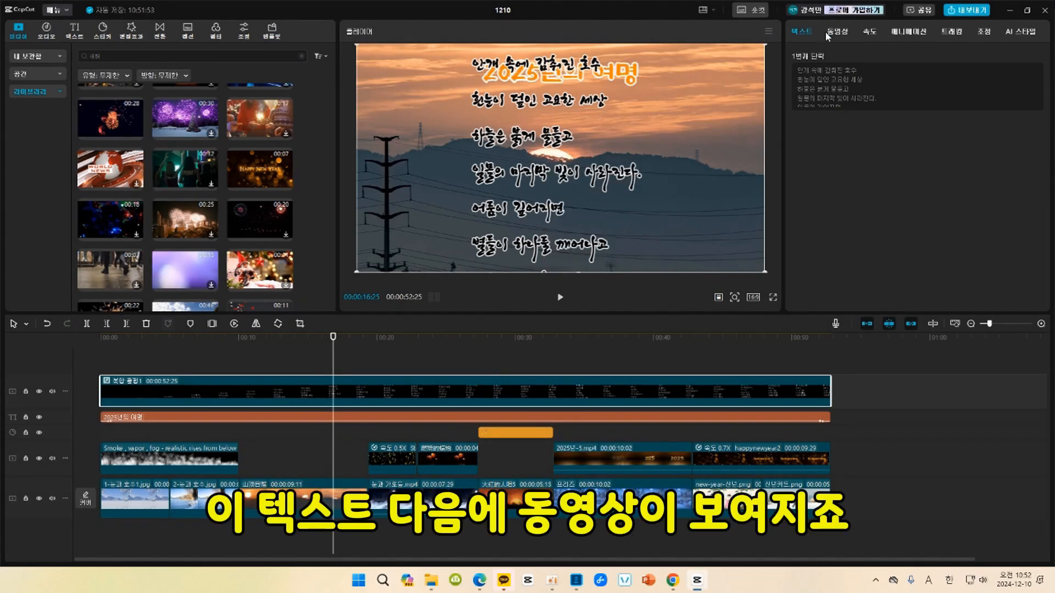
Apply the 미러링 mask to the poem's compound clip, with size about 804 and position about X 0, Y -85.
click(840, 31)
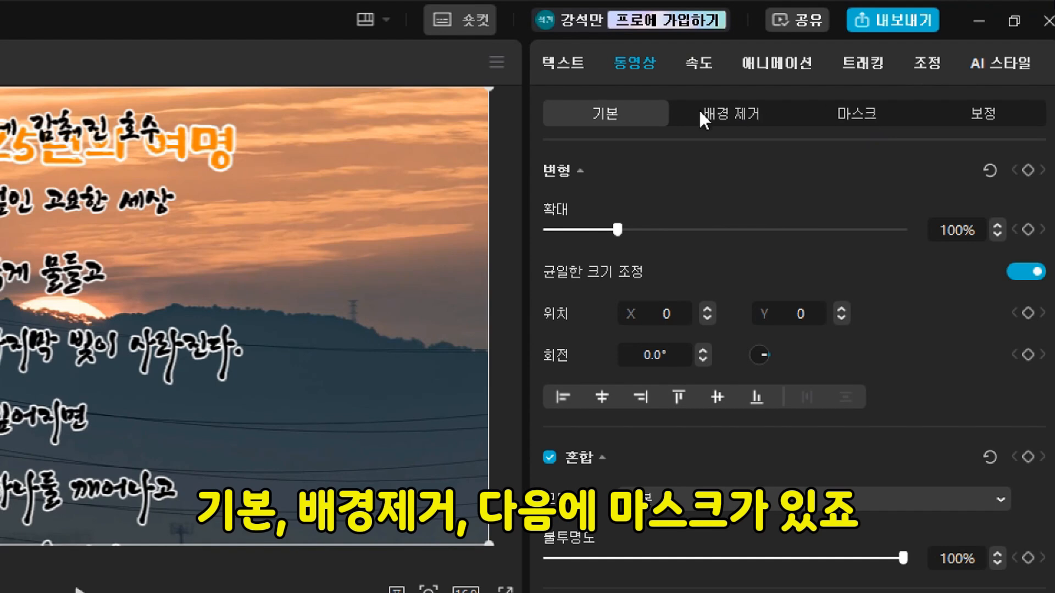
click(860, 115)
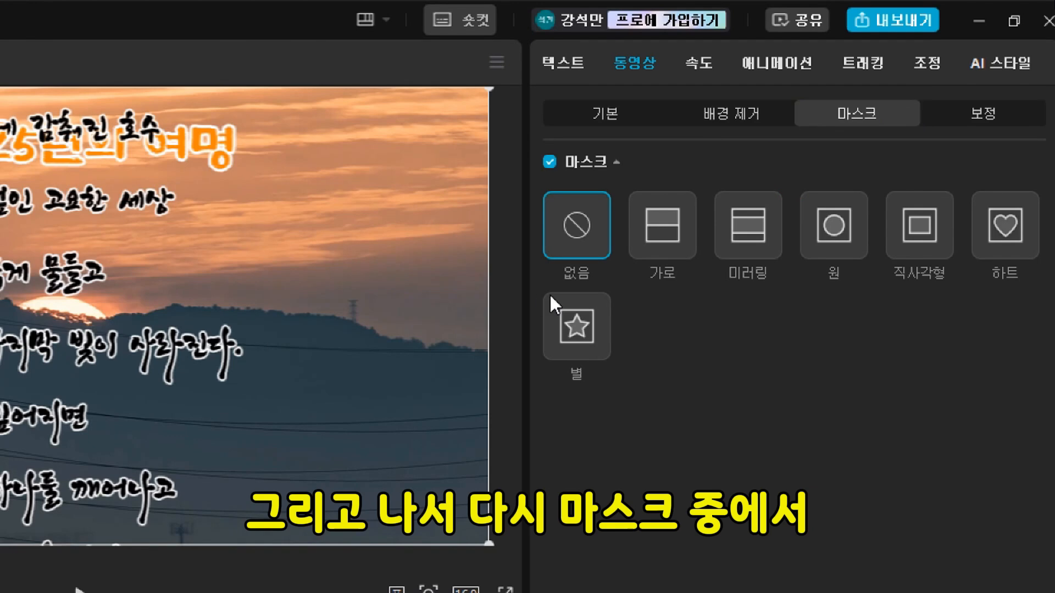
click(753, 220)
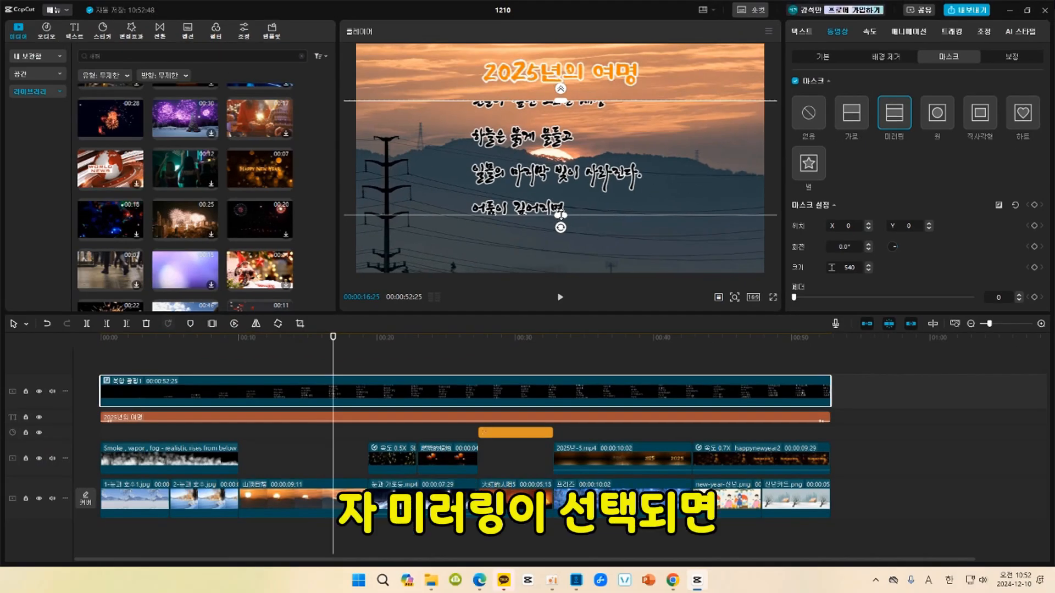
drag(560, 214, 560, 234)
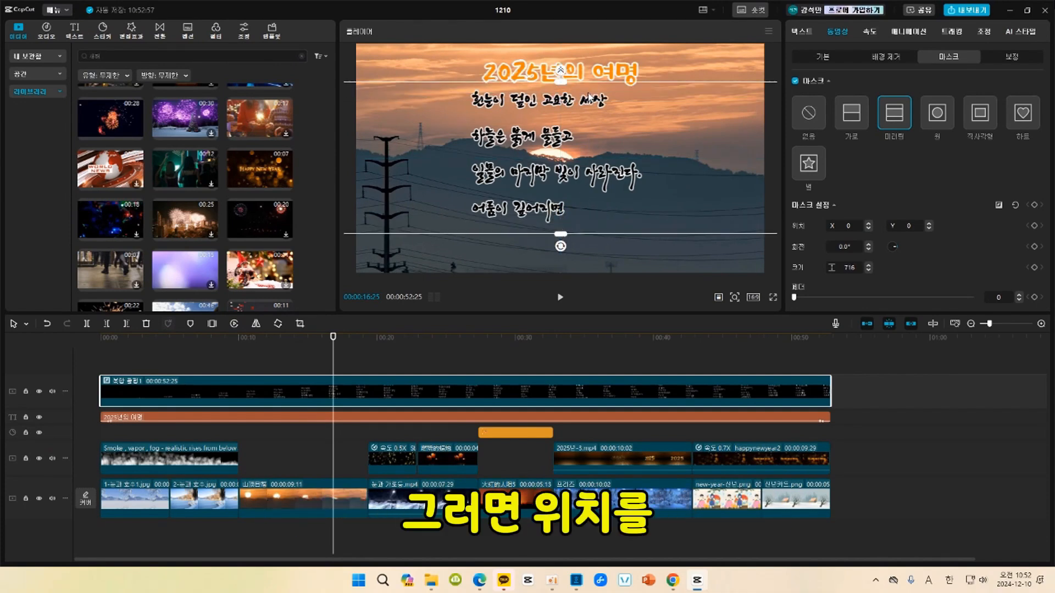
drag(589, 91, 589, 108)
drag(564, 252, 565, 262)
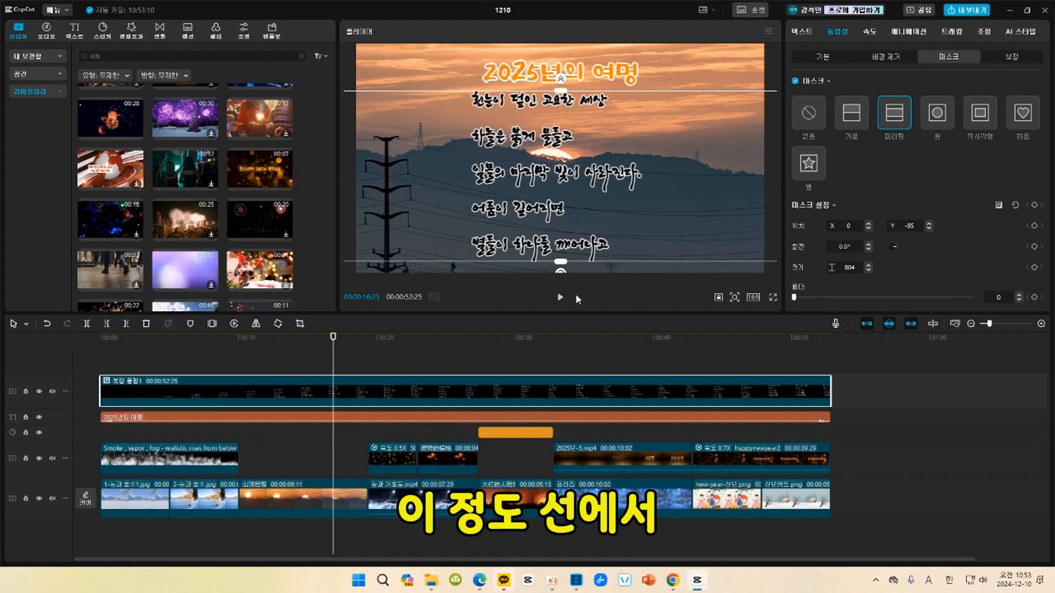
Play the masked poem scroll from near the start, skip ahead to check its ending, and return the playhead to the beginning.
click(106, 337)
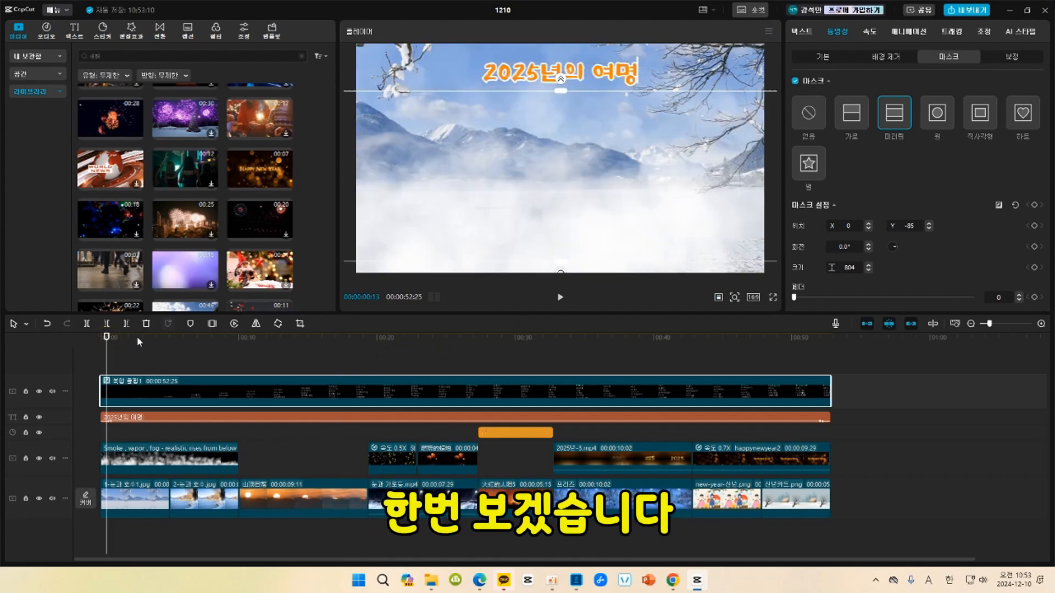
key(space)
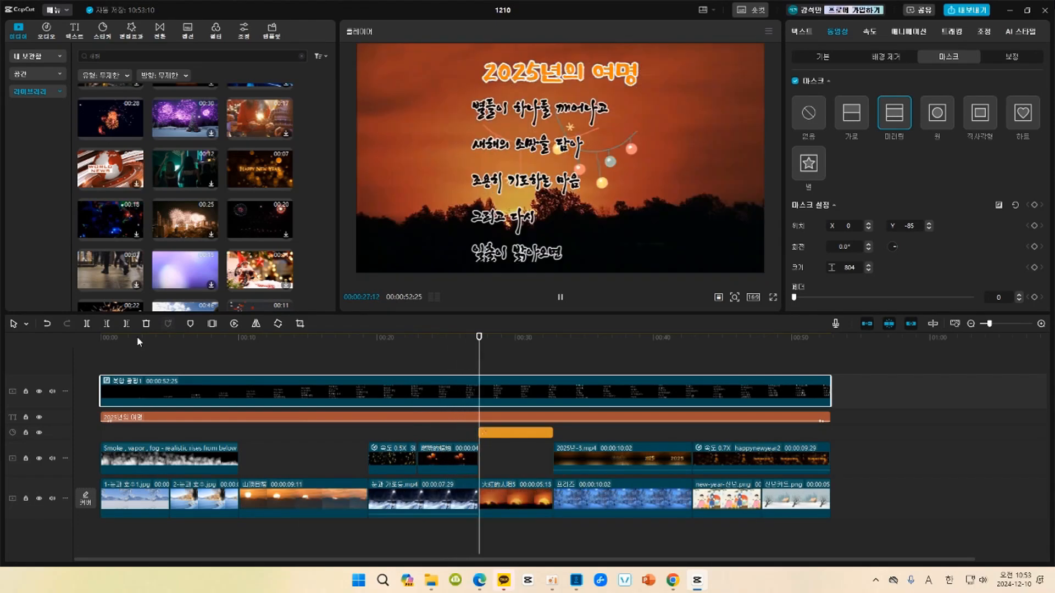
click(675, 338)
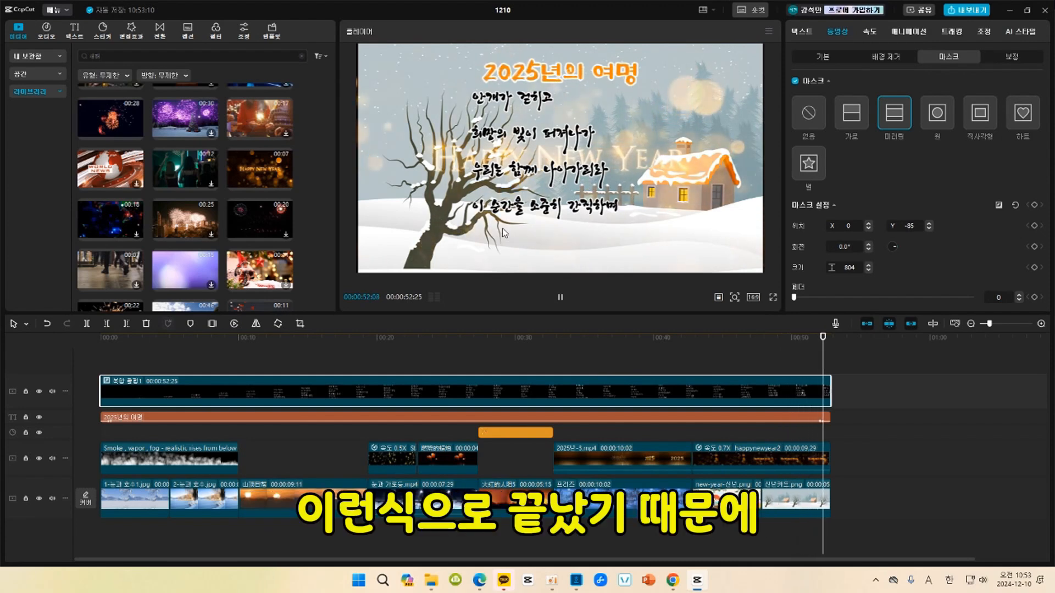
click(107, 338)
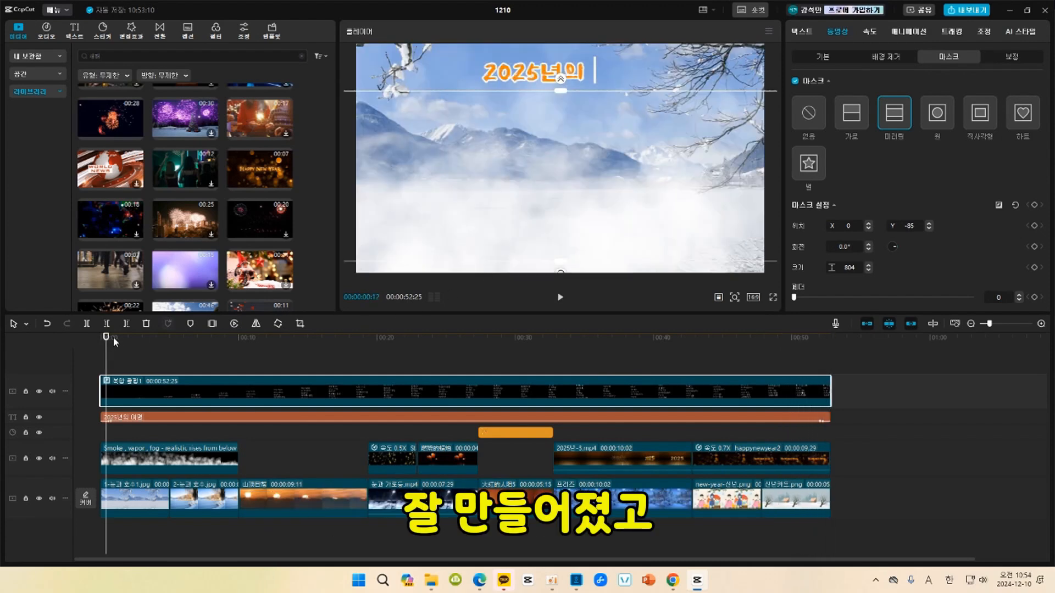
click(110, 338)
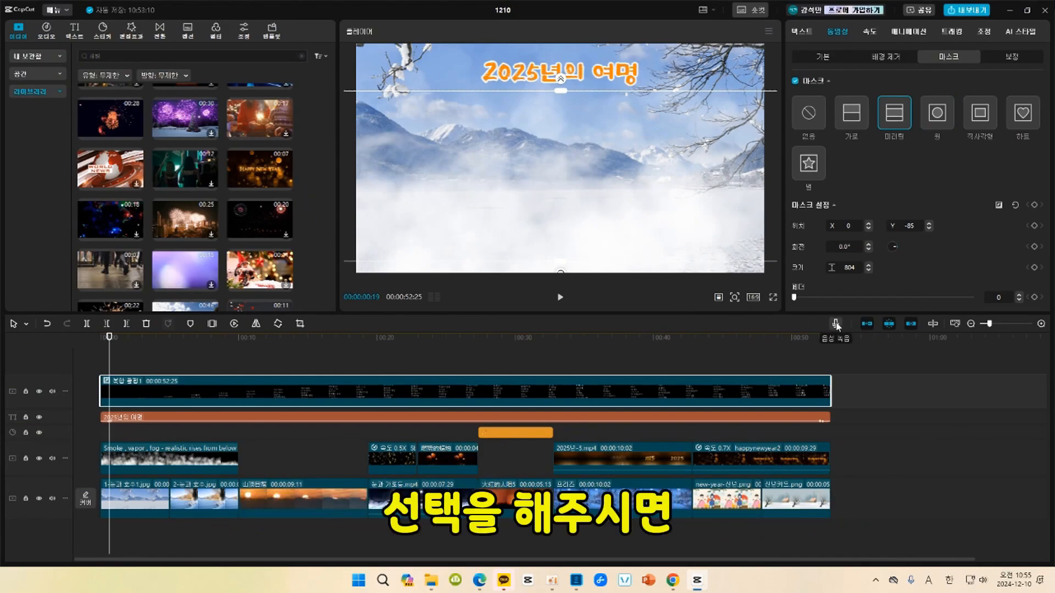
Open the voice recorder for the timeline and set its microphone volume to 90.
click(835, 324)
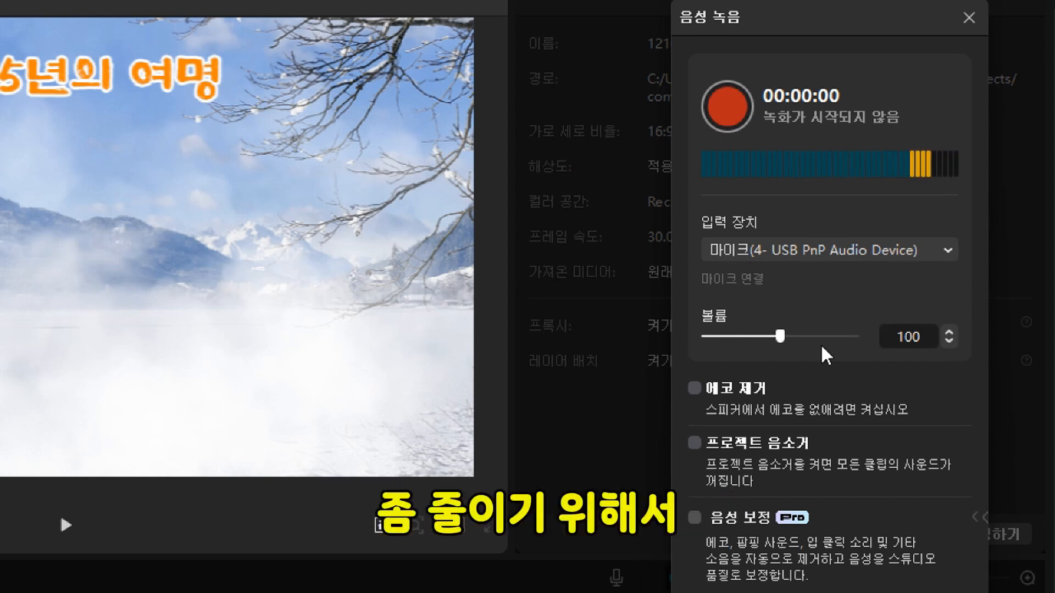
drag(779, 335, 763, 335)
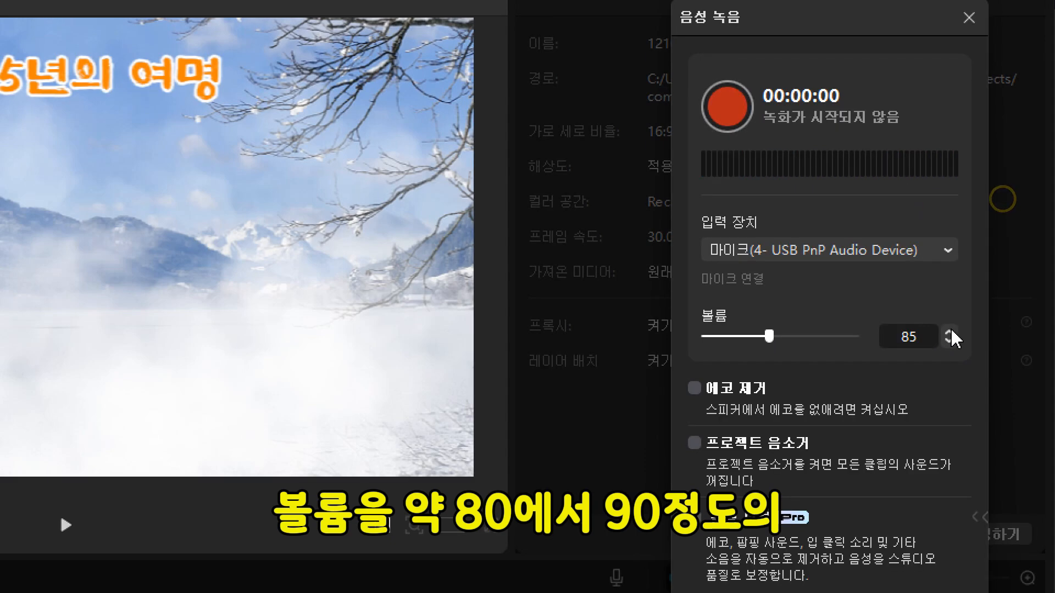
click(949, 332)
click(949, 331)
click(948, 332)
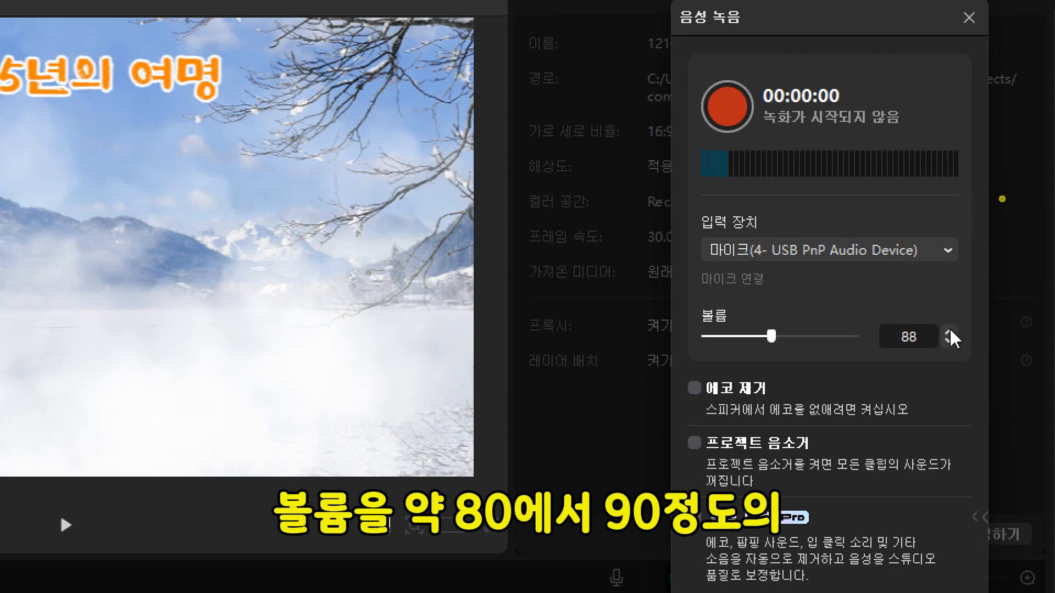
click(948, 332)
click(948, 331)
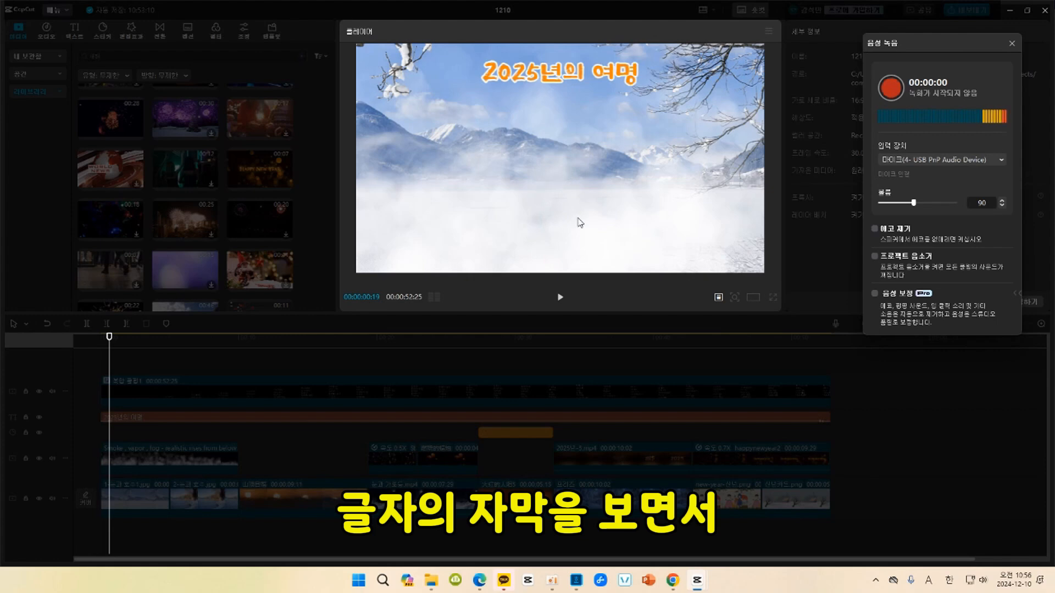
Record the poem narration until just past the end of the video, stop the recording and close the voice recorder.
click(891, 87)
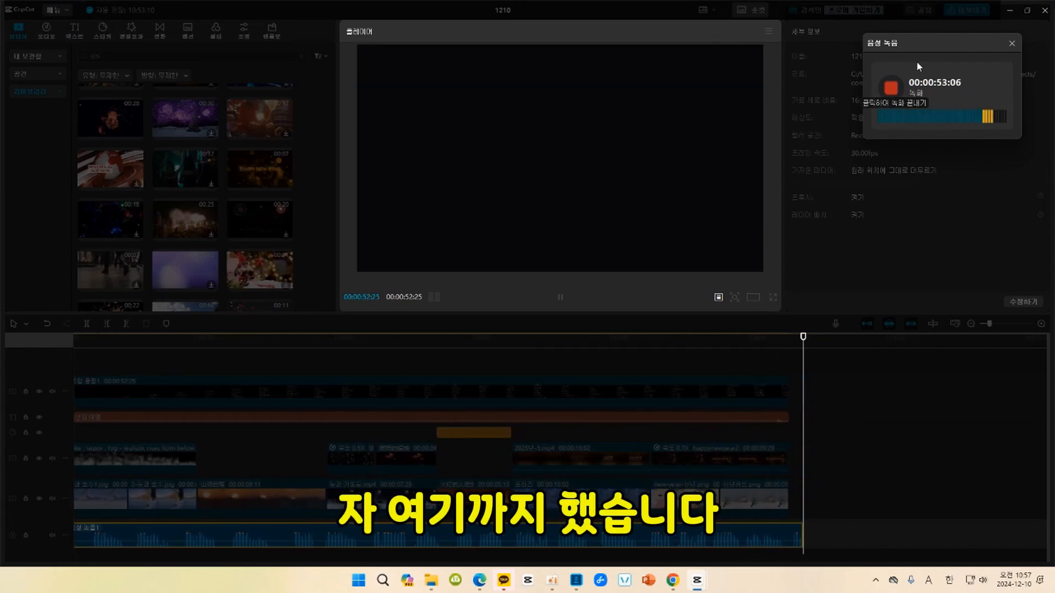
click(893, 90)
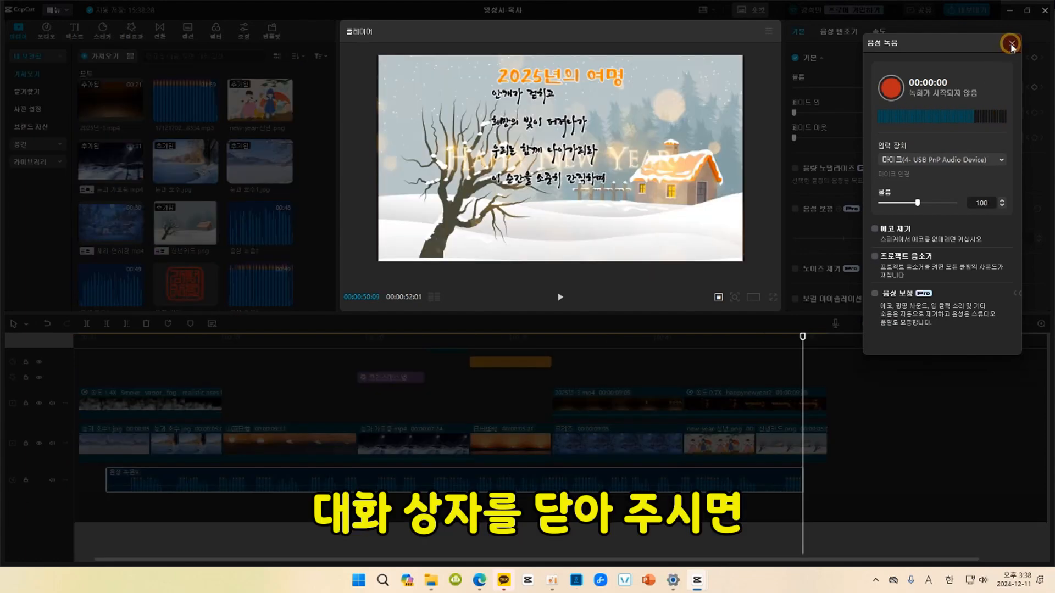
click(1012, 43)
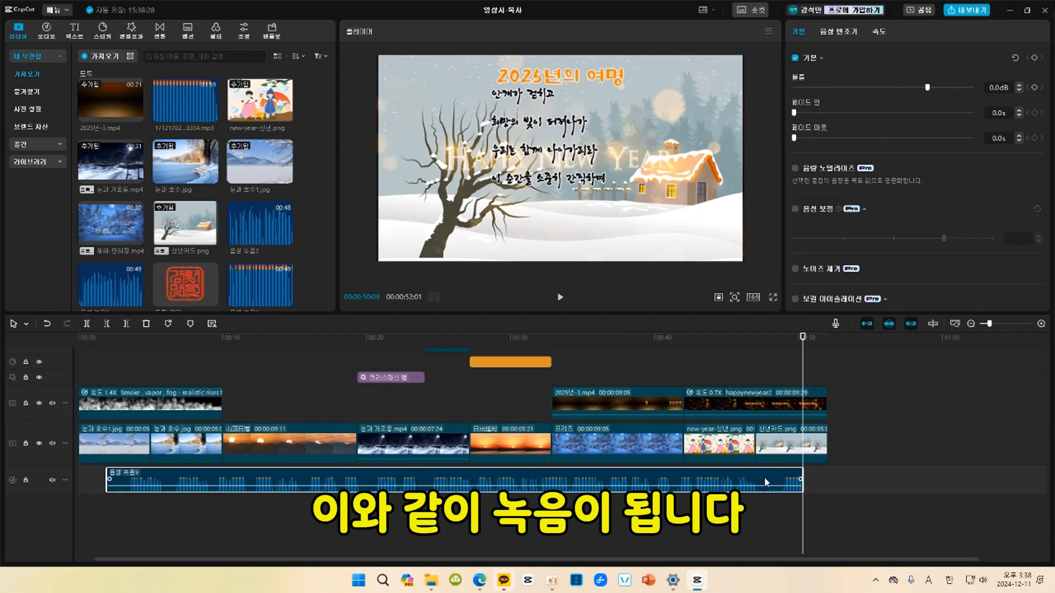
Trim off the end of the recorded narration after 00:00:47:15 and play it back from near the start.
click(763, 339)
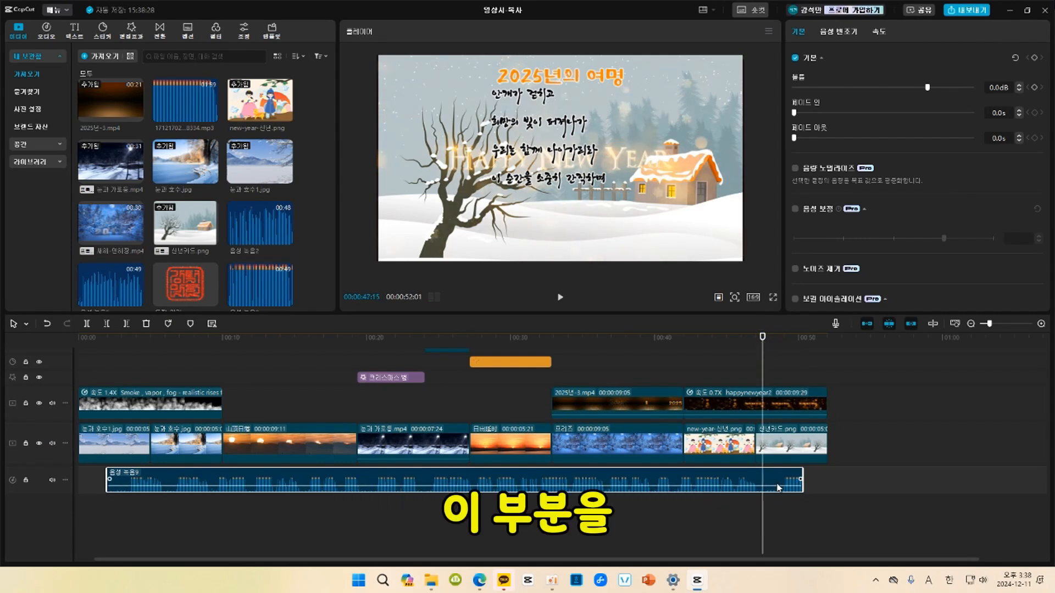
click(128, 326)
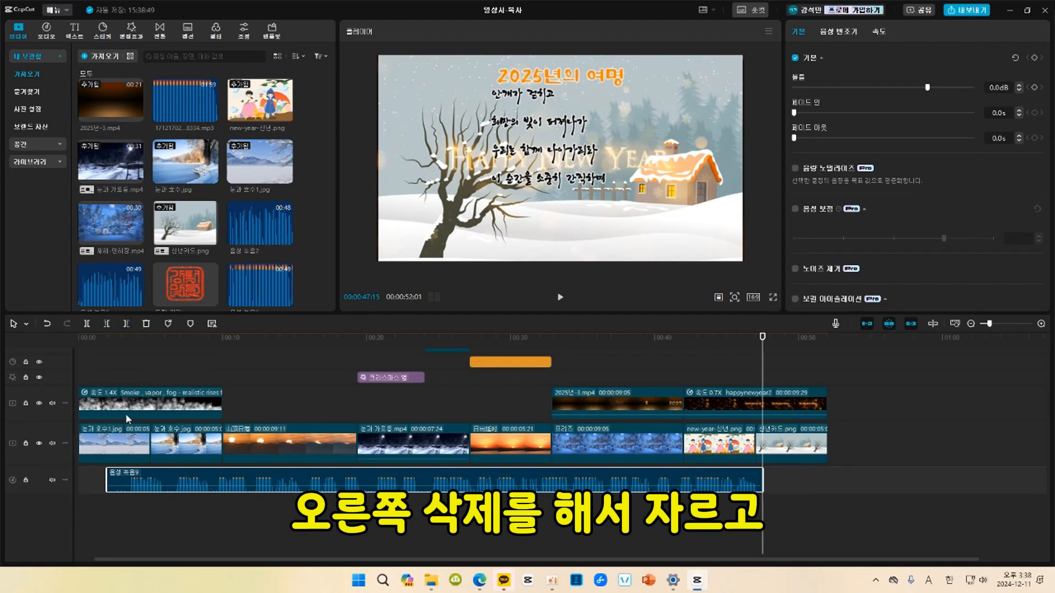
click(119, 341)
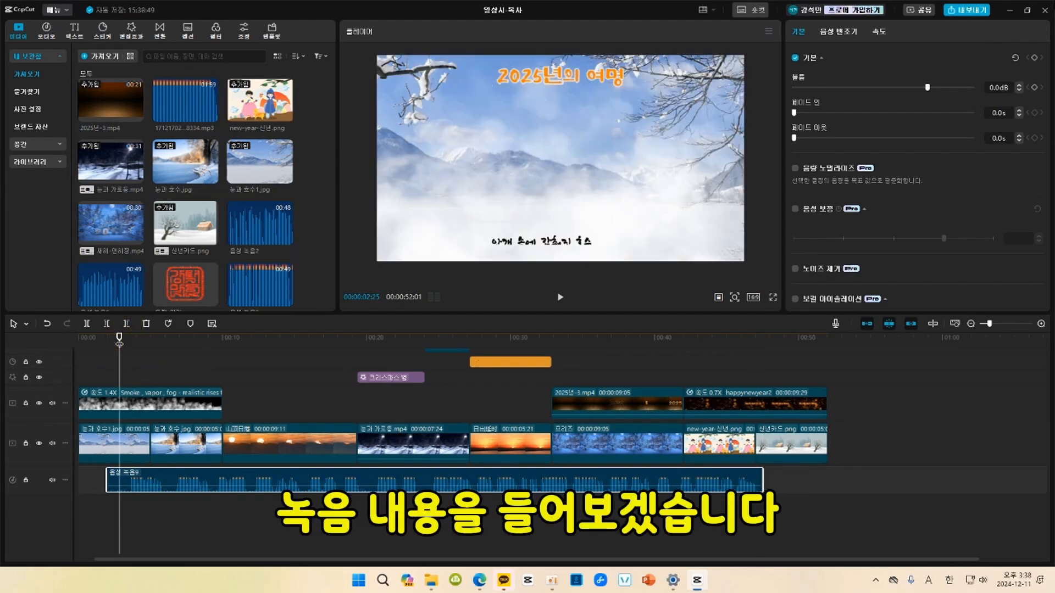
key(space)
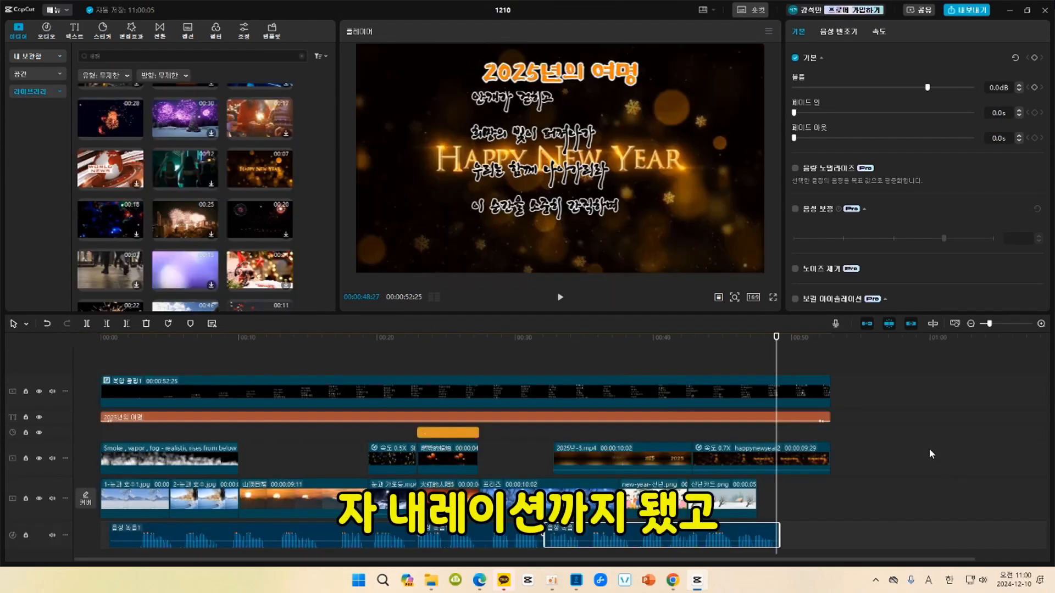
Apply the 페이드 아웃 exit animation to the poem's compound clip.
click(828, 343)
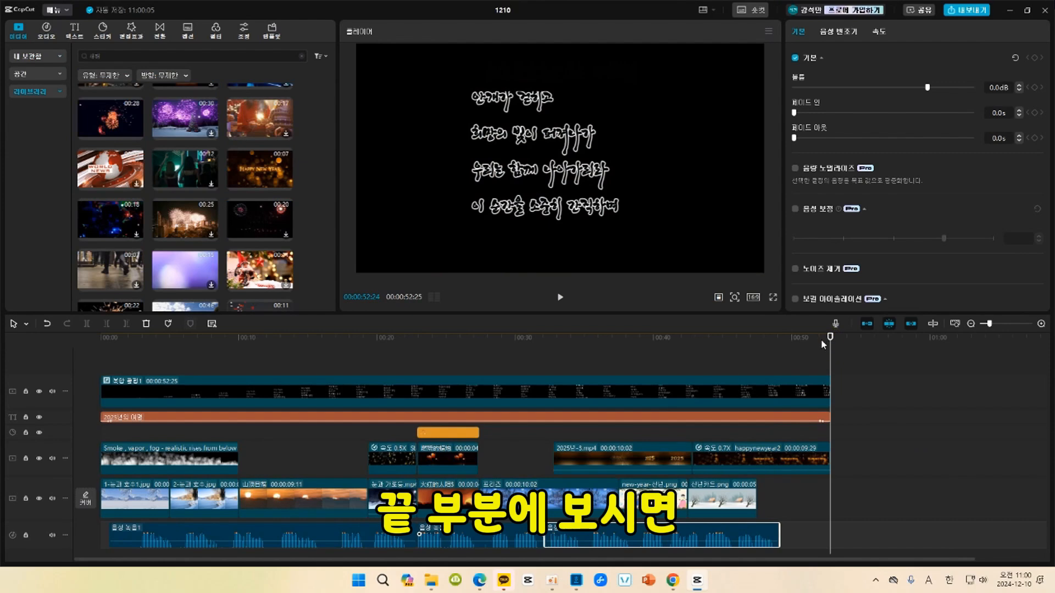
click(809, 338)
click(832, 335)
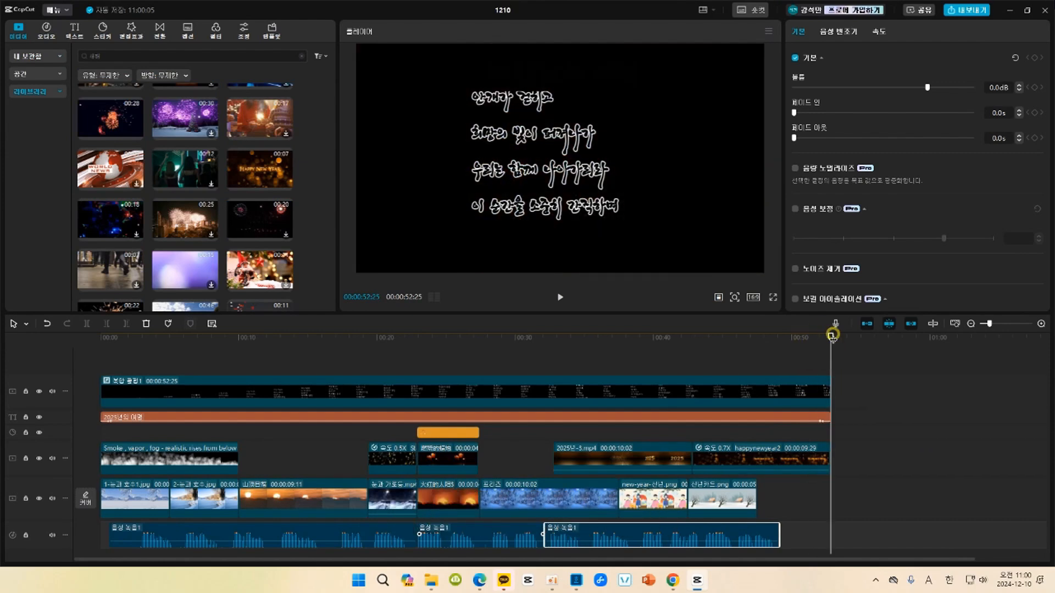
click(803, 401)
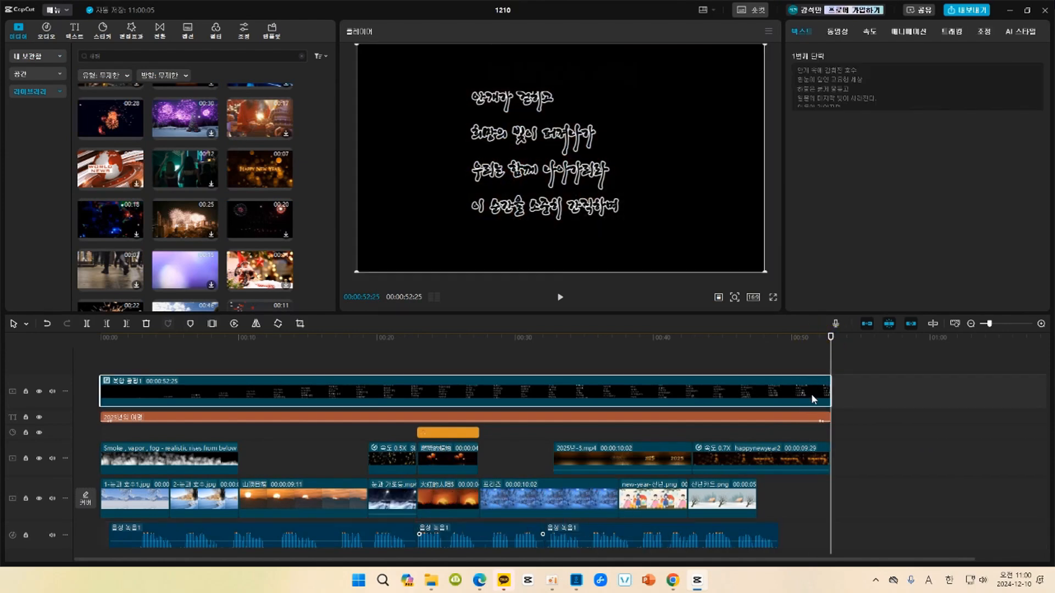
click(917, 33)
click(918, 56)
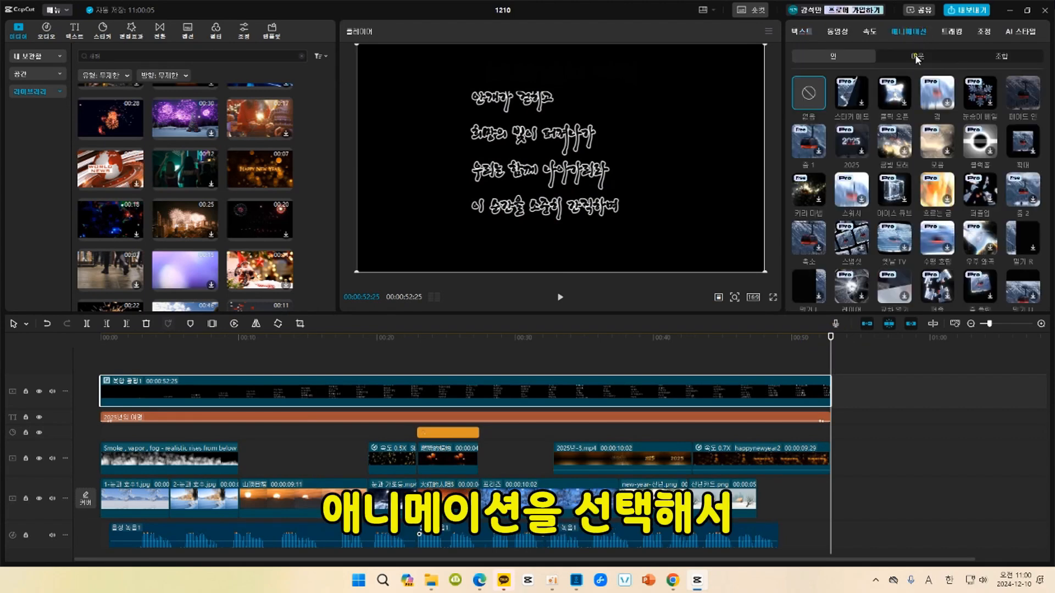
click(1031, 104)
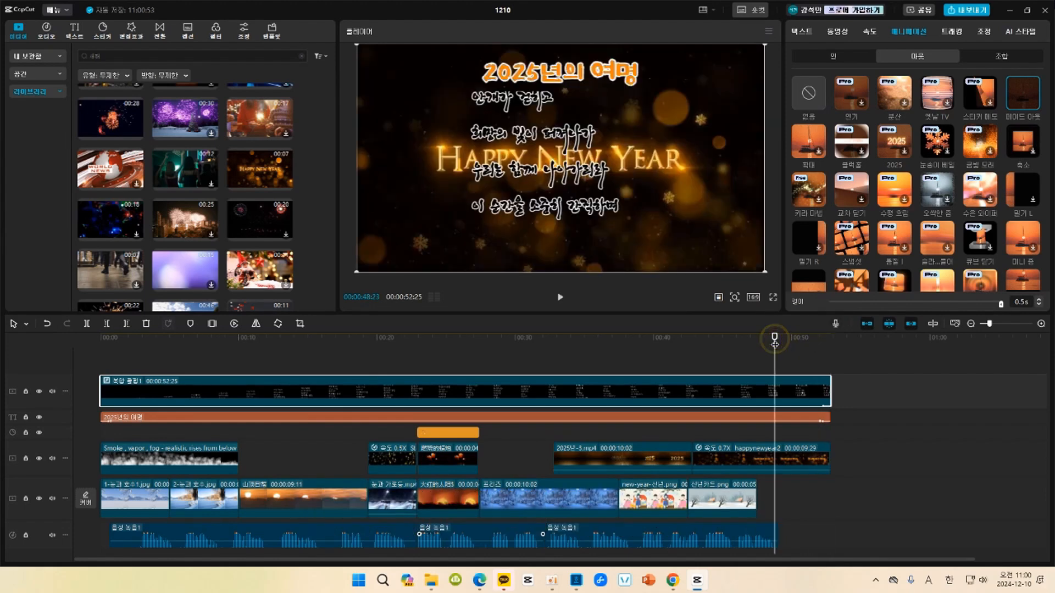
Apply the 페이드 아웃 exit animation to the final 신년카드.png clip and the happynewyear2 overlay, and check the ending.
click(824, 501)
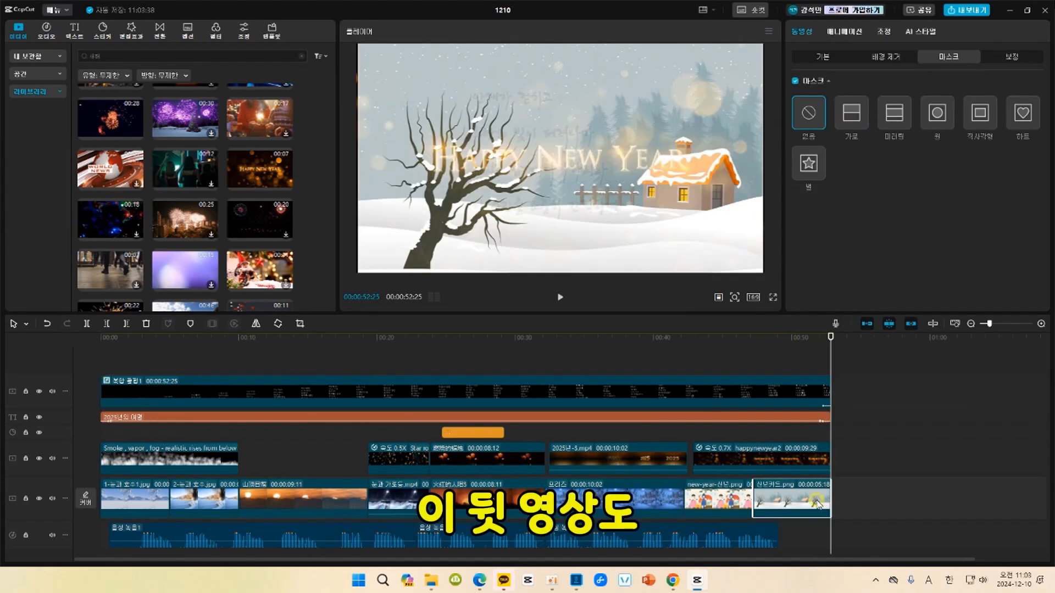
click(843, 31)
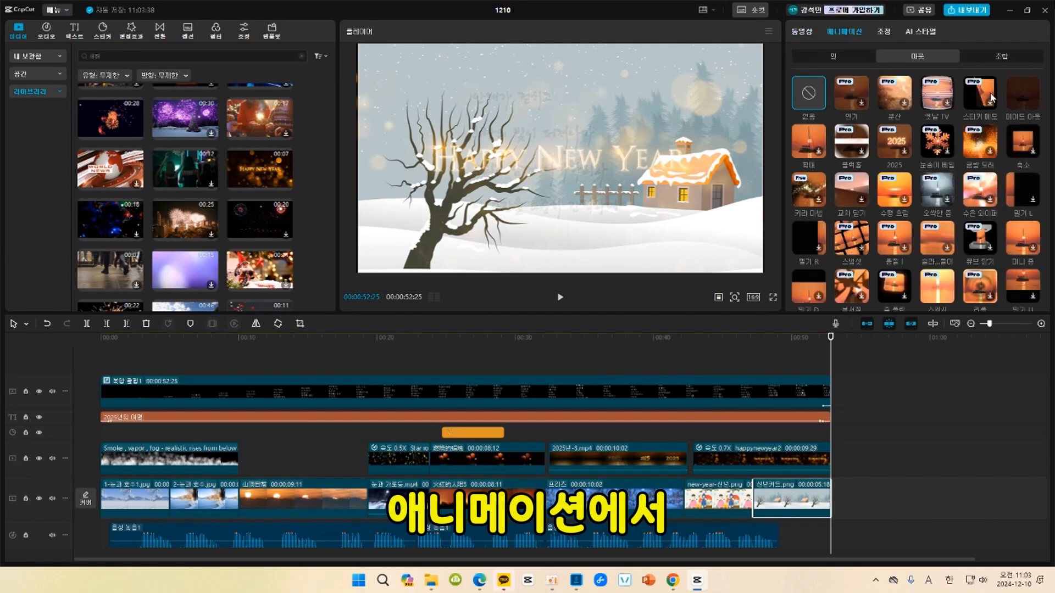
click(1022, 93)
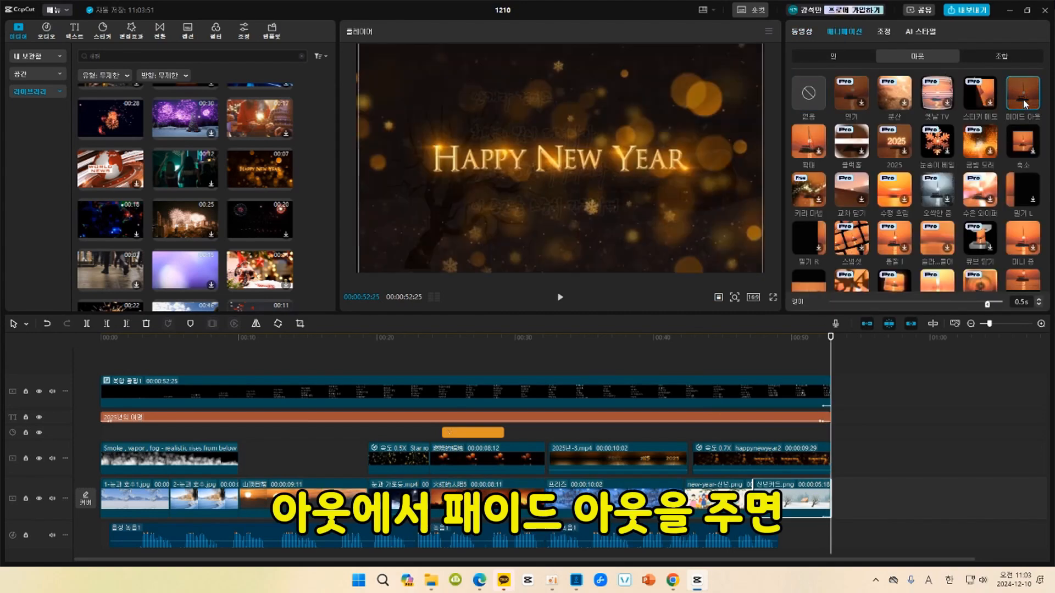
click(818, 459)
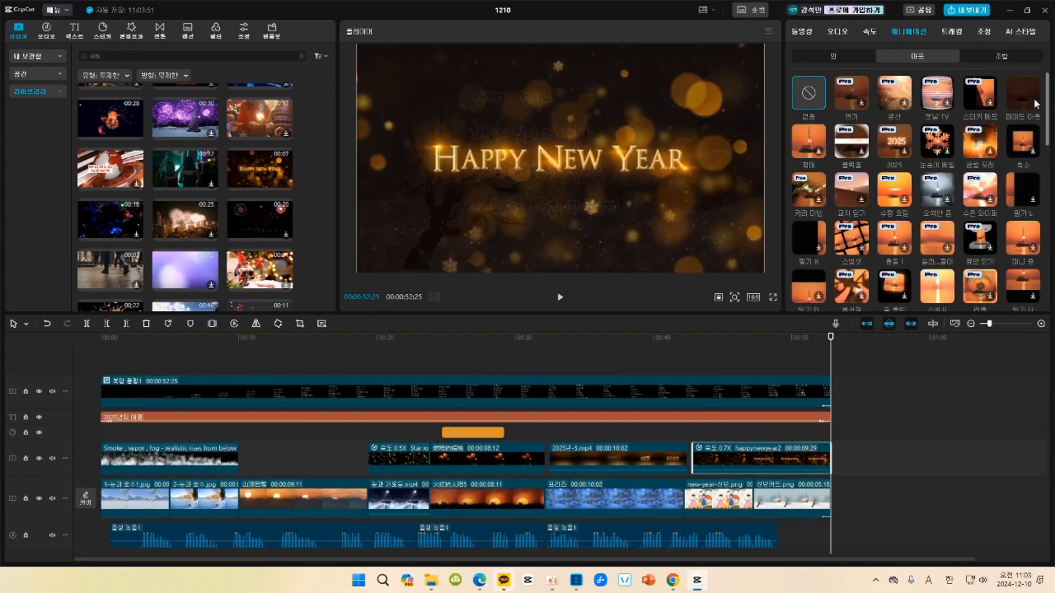
click(795, 345)
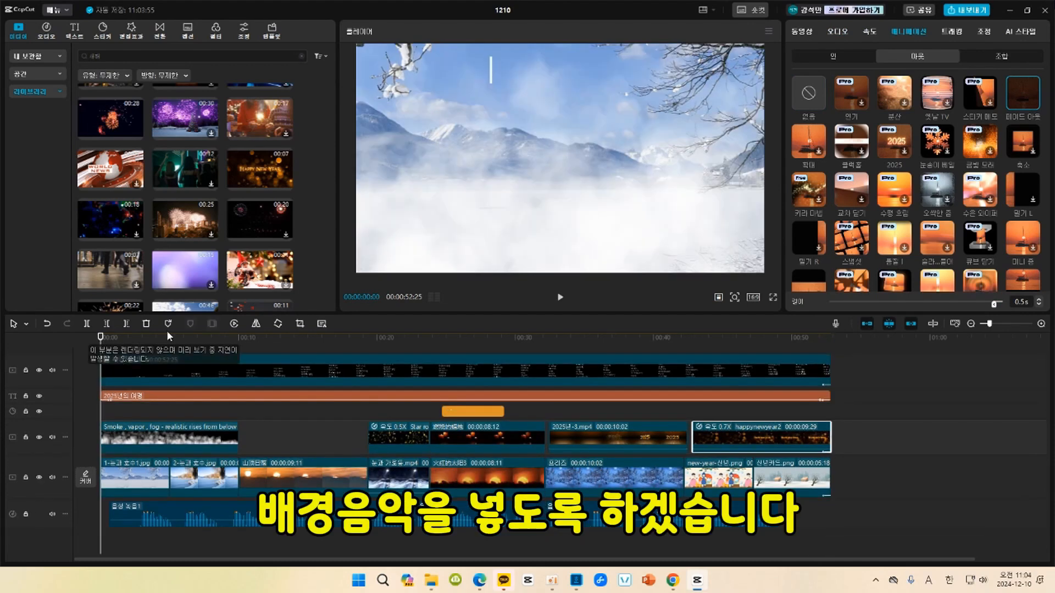
Preview the imported 17121702-japan-new-year-piano-148334.mp3 music and add it to the timeline from the beginning.
click(19, 39)
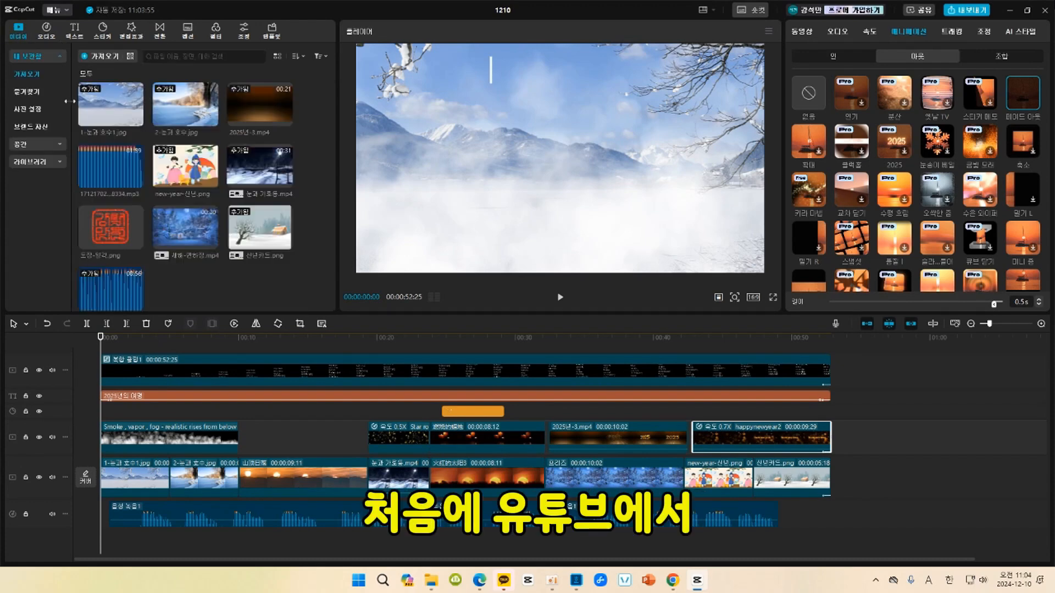
click(99, 181)
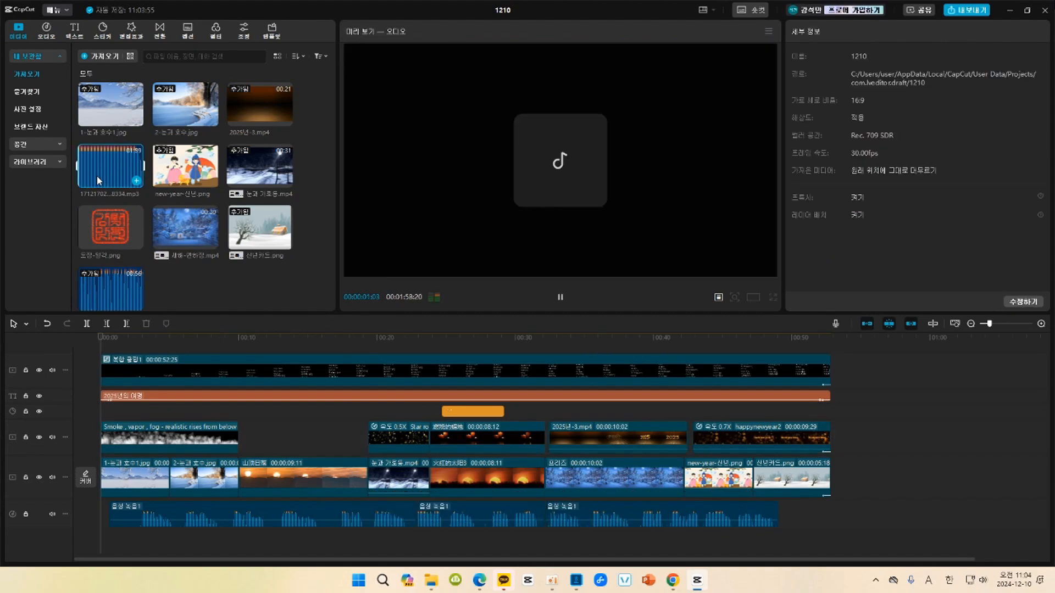
click(139, 182)
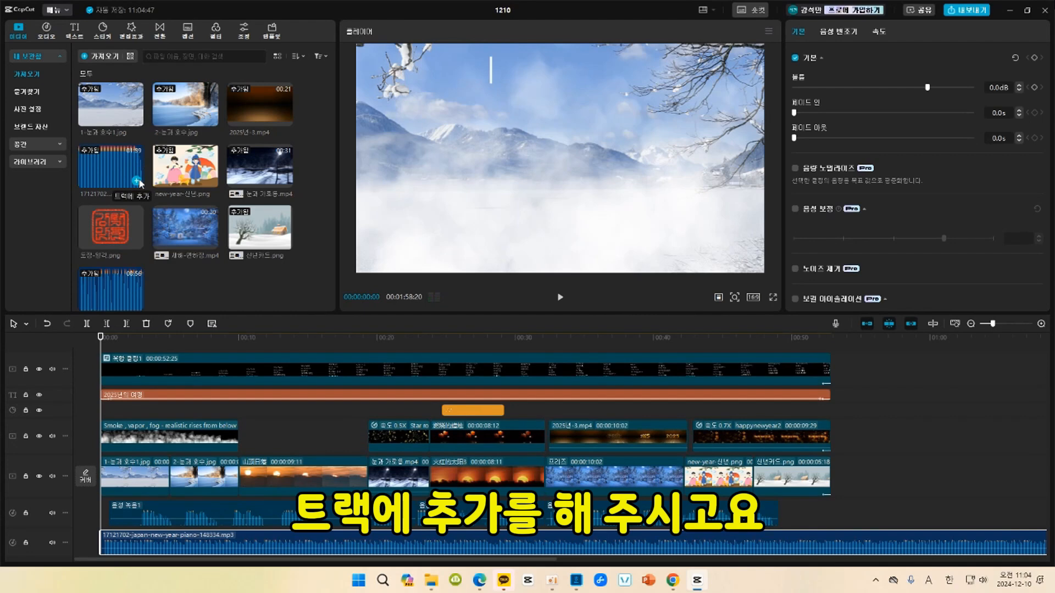
Cut the silent opening of the piano music before 00:00:00:07 and move the clip back to the timeline start.
click(1042, 324)
click(1041, 325)
click(1041, 324)
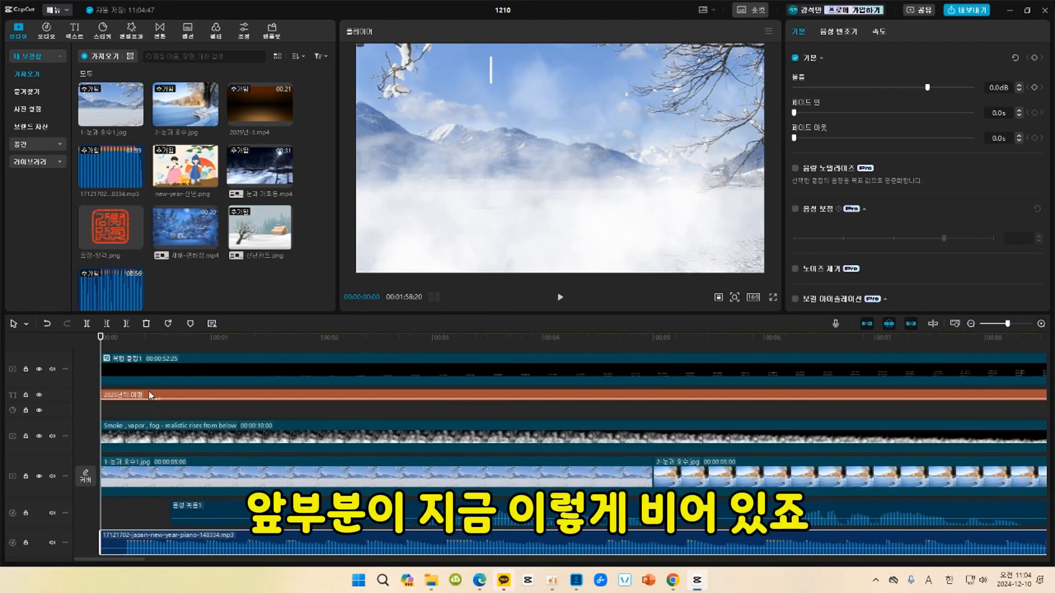
click(125, 337)
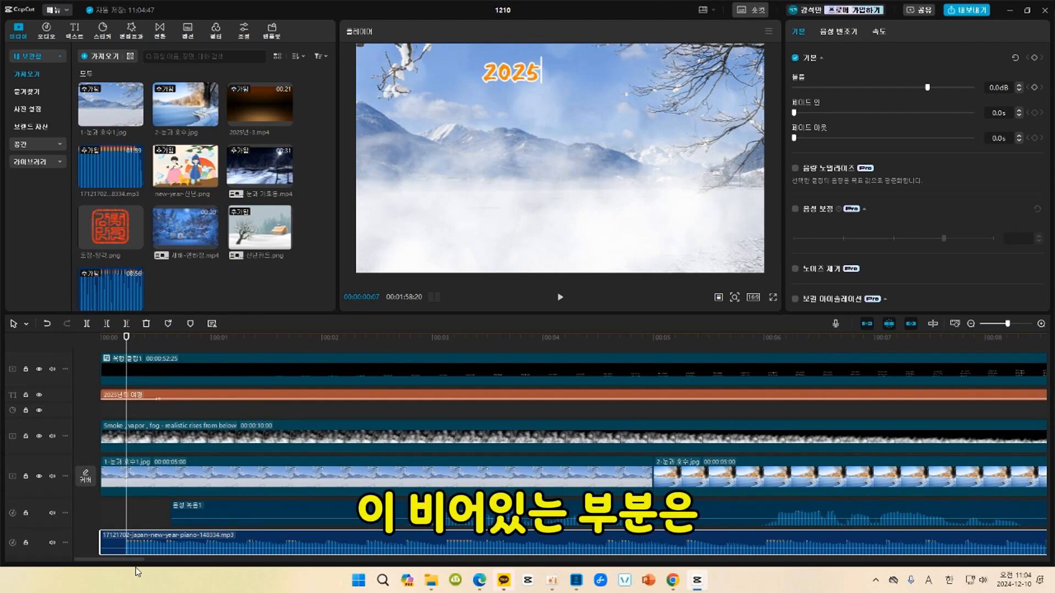
key(q)
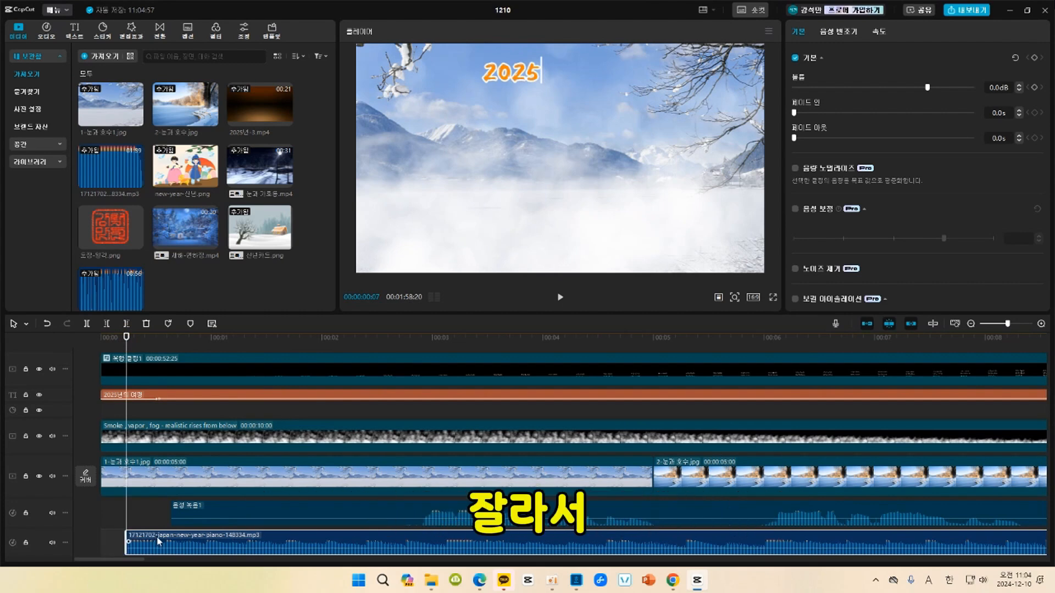
drag(169, 536, 147, 539)
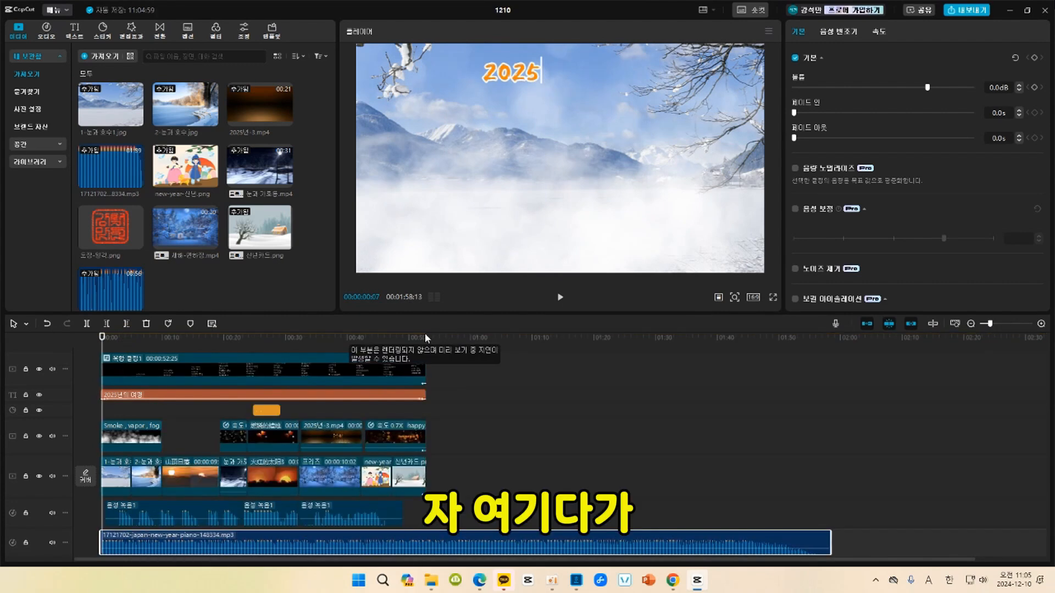
Trim the piano music's end to match the end of the video at 00:00:52:25, and fit the timeline to view.
click(426, 337)
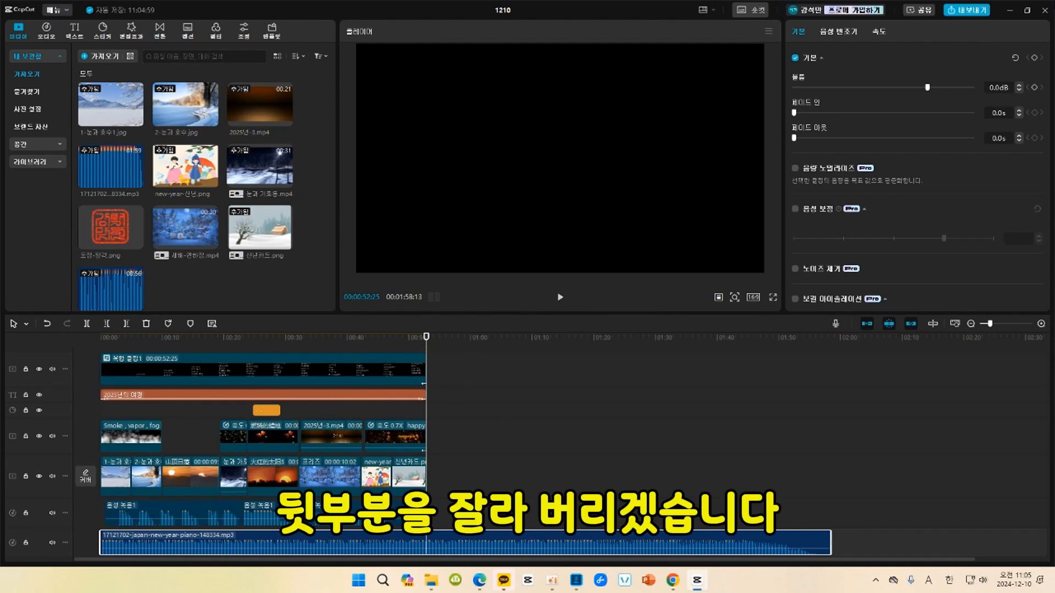
click(127, 325)
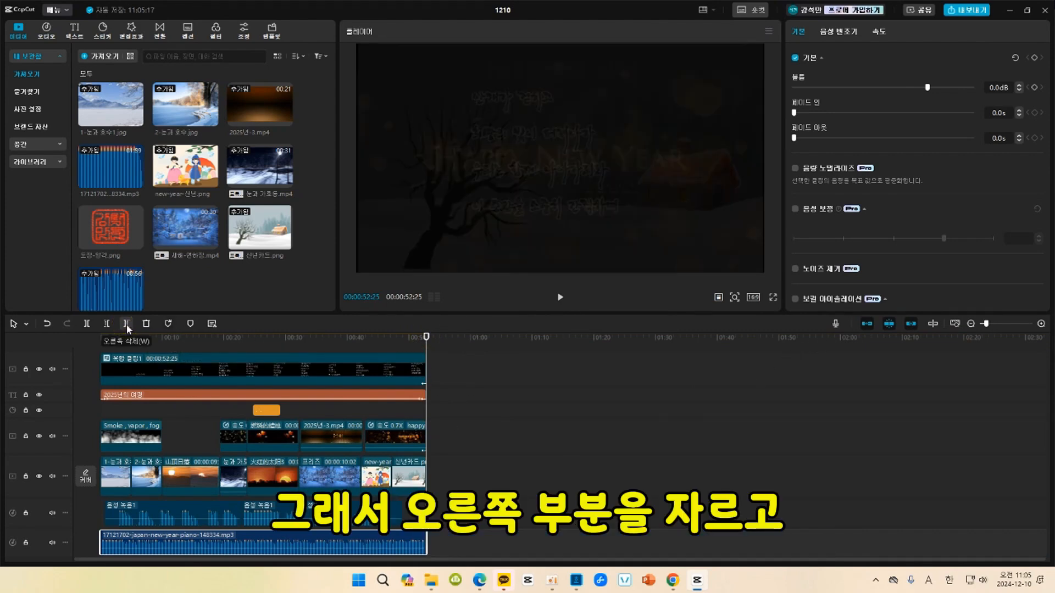
click(956, 323)
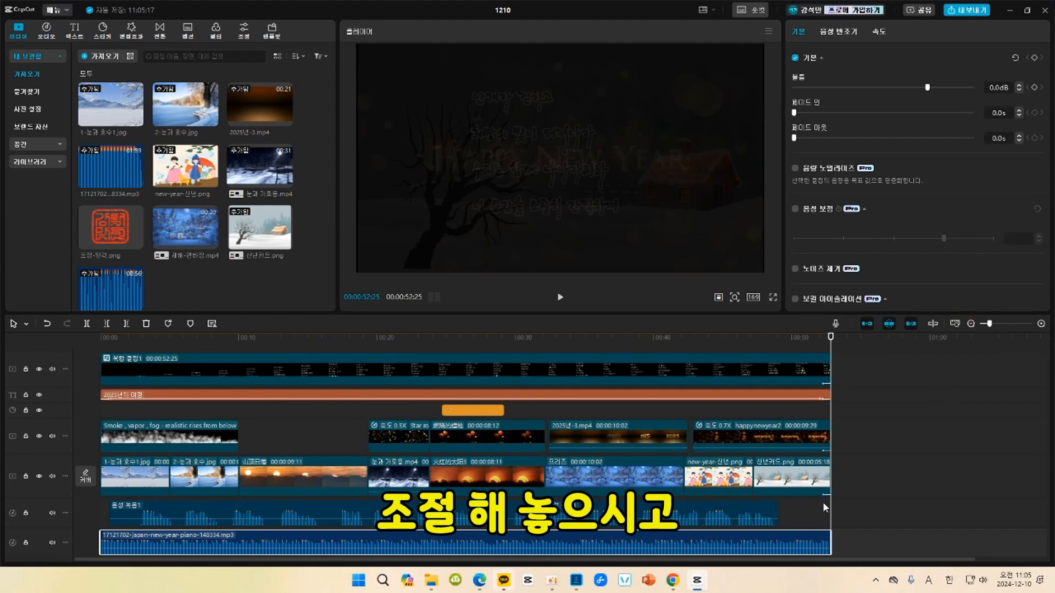
Set the piano music's fade-in and fade-out to 1.5 s each, and play the opening to hear the result.
click(782, 534)
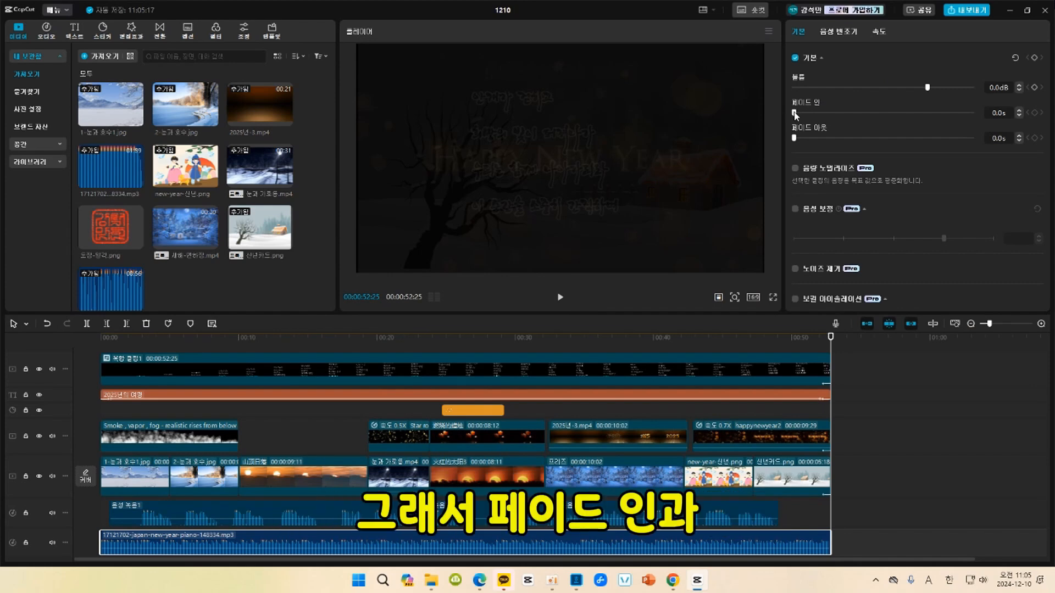
drag(795, 114, 814, 139)
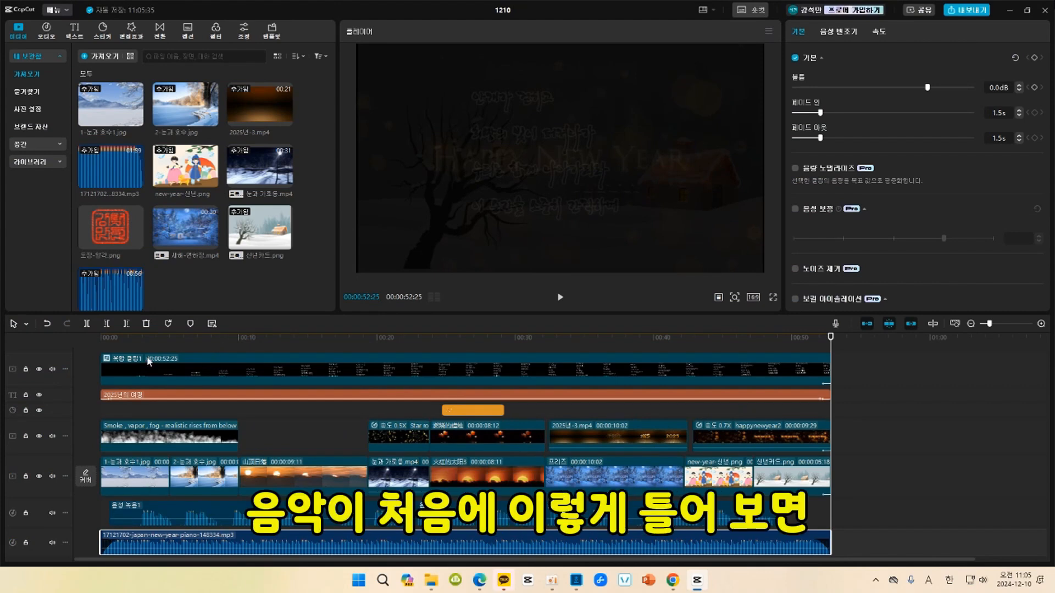
click(107, 345)
key(space)
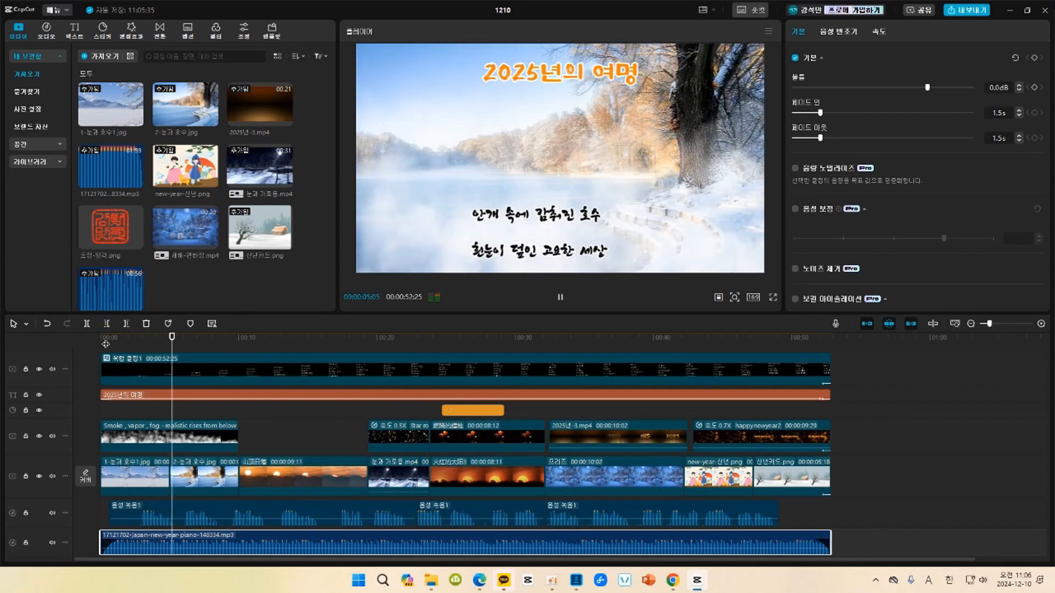
key(space)
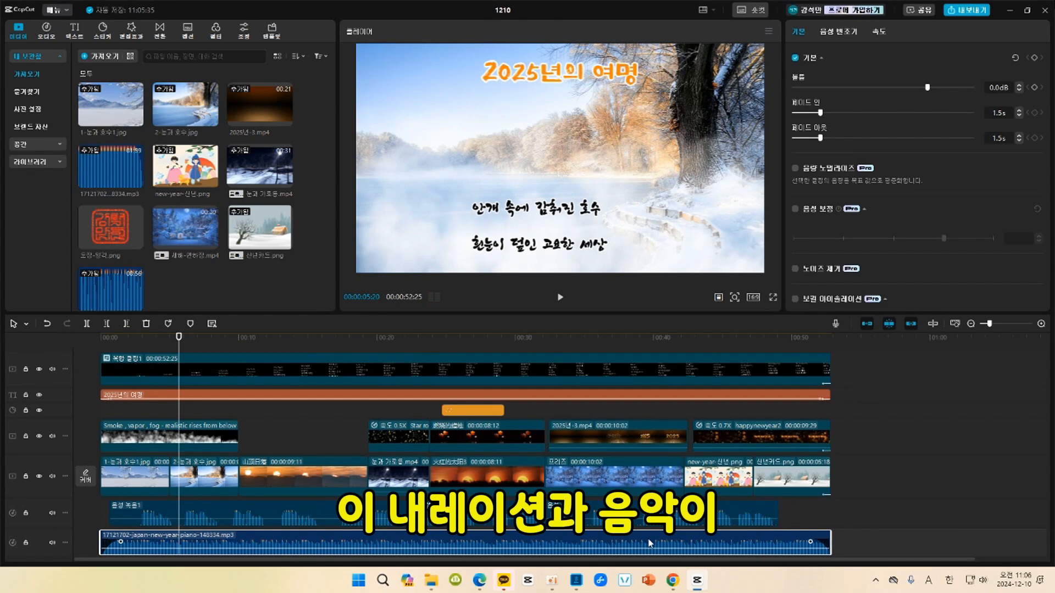
Add volume keyframes to the piano music at 00:00:02:27 and five frames earlier at 00:00:02:22.
click(132, 341)
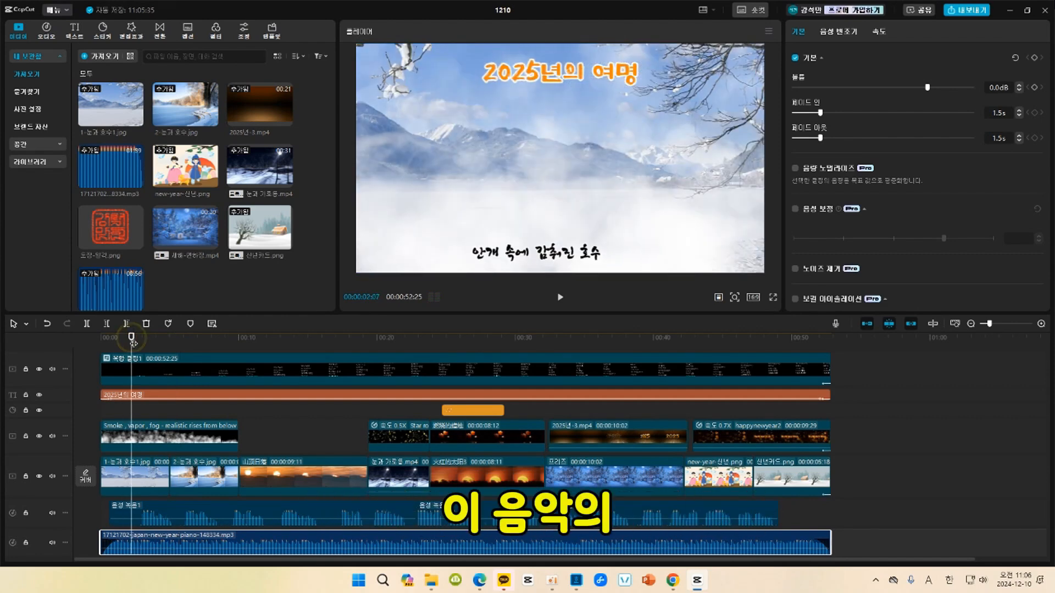
click(140, 341)
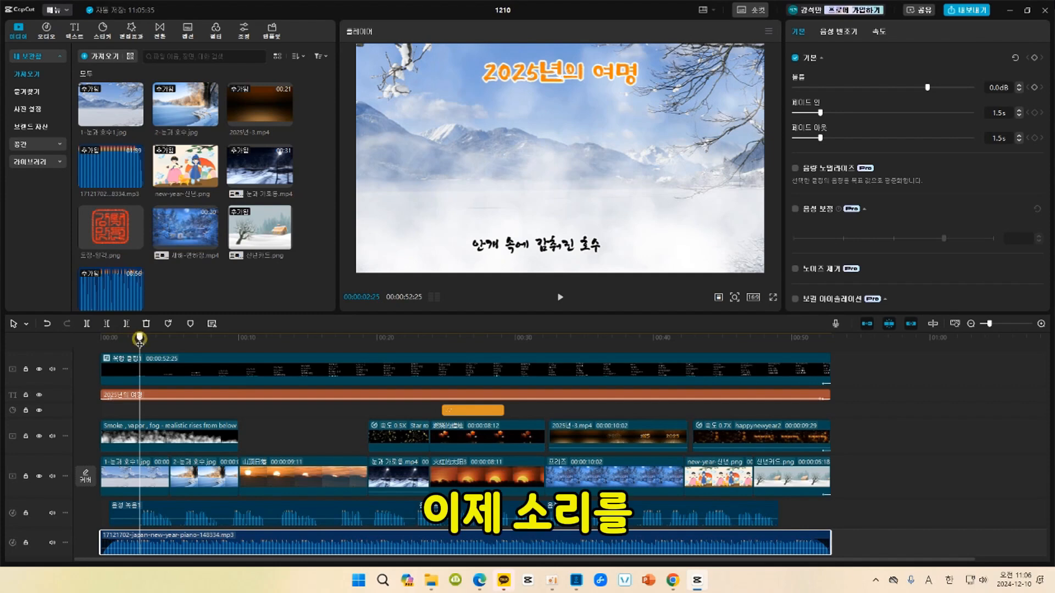
click(140, 342)
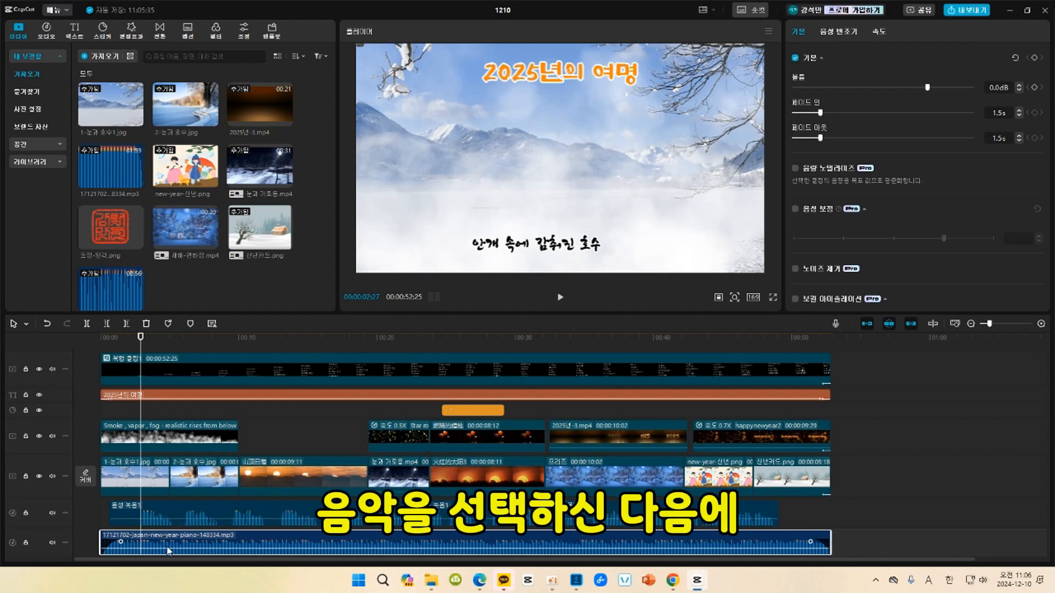
click(1036, 87)
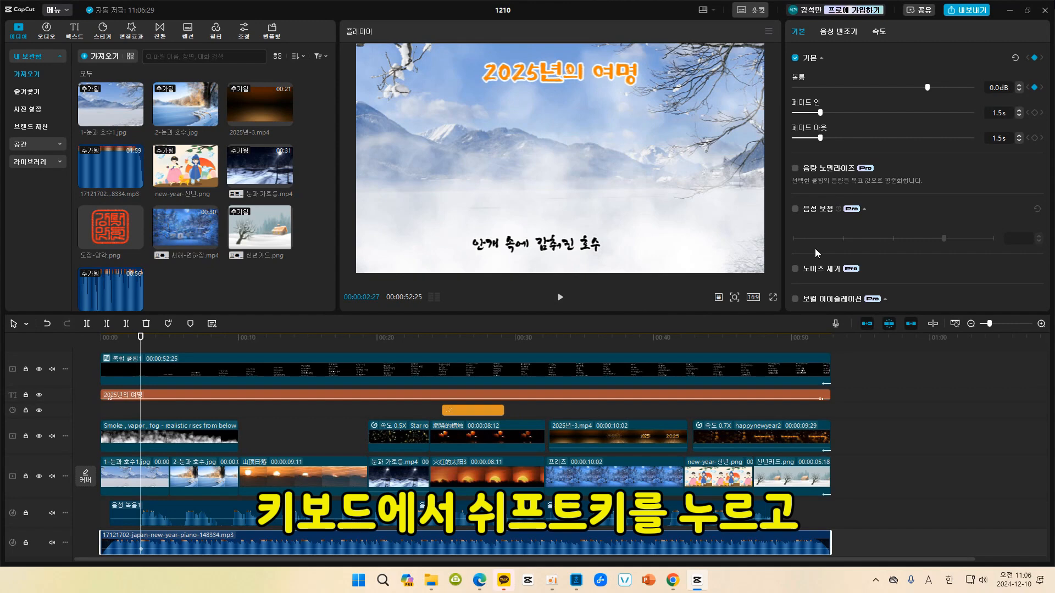
key(shift+Left)
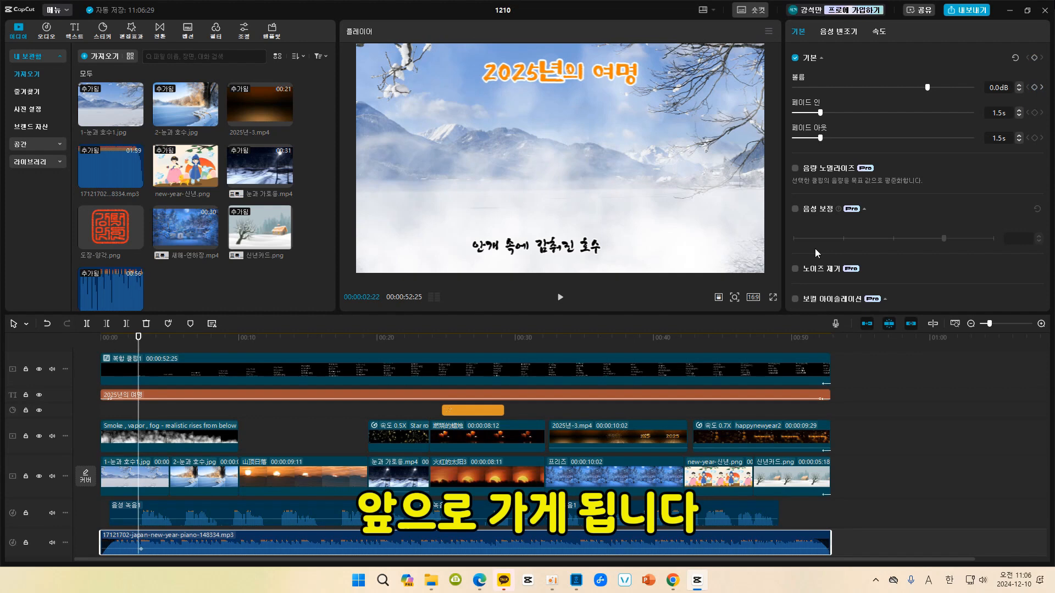
click(1034, 88)
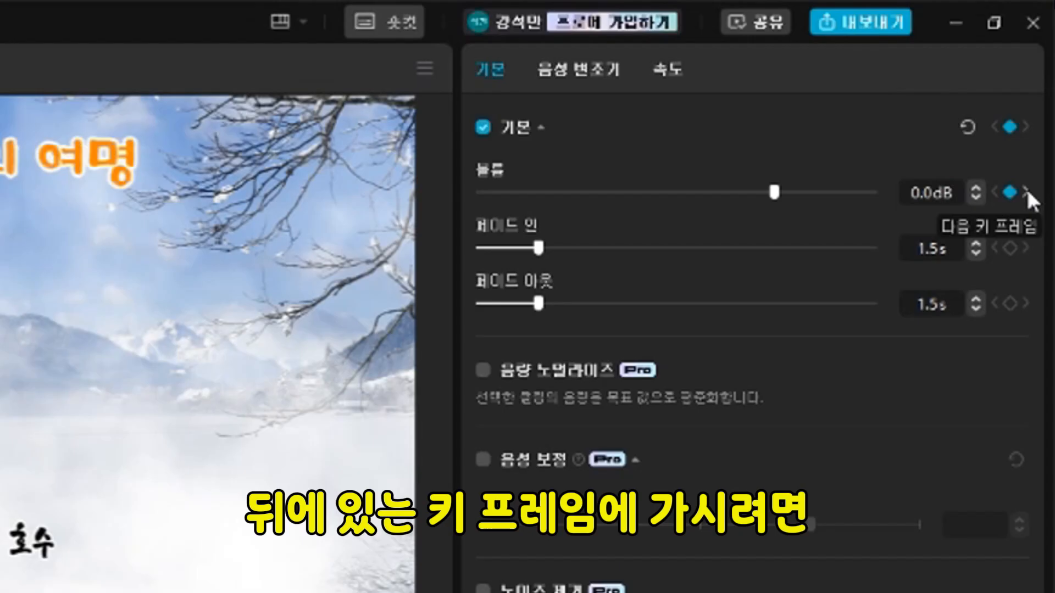
Lower the piano music to -15.3 dB at the 00:00:02:27 keyframe and play the video from the beginning.
click(1026, 192)
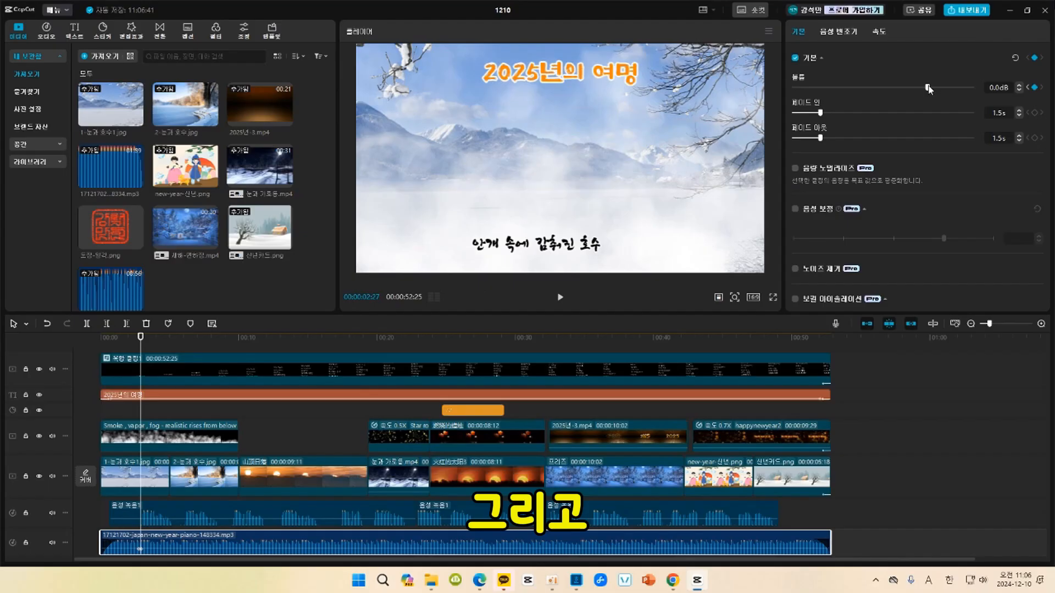
drag(777, 192, 702, 197)
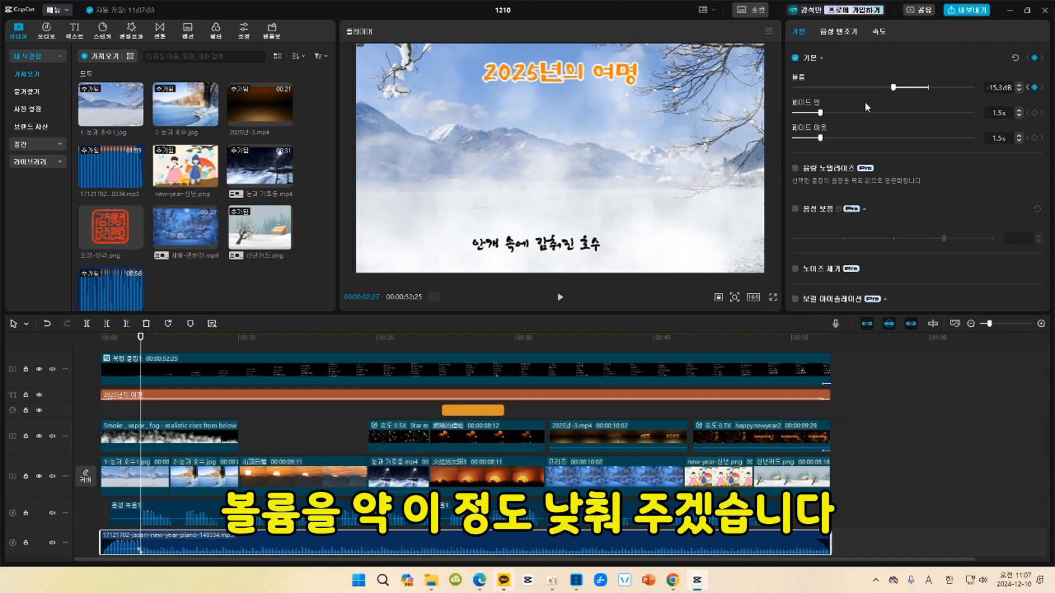
click(105, 337)
key(space)
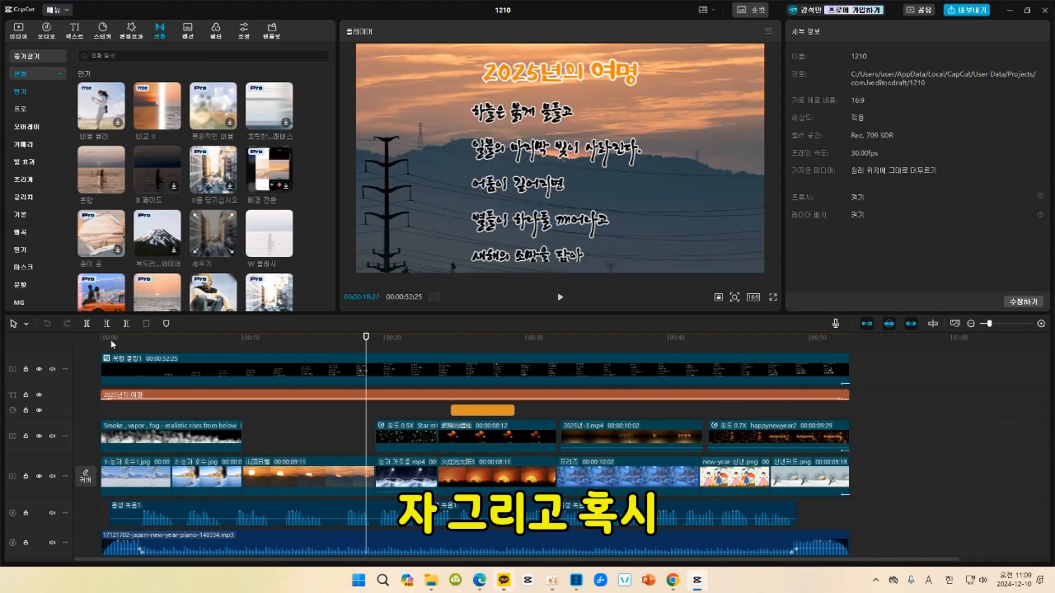
Add a basic text at 00:00:47:07 reading "가로등 올림".
scroll(778, 429, up, 1)
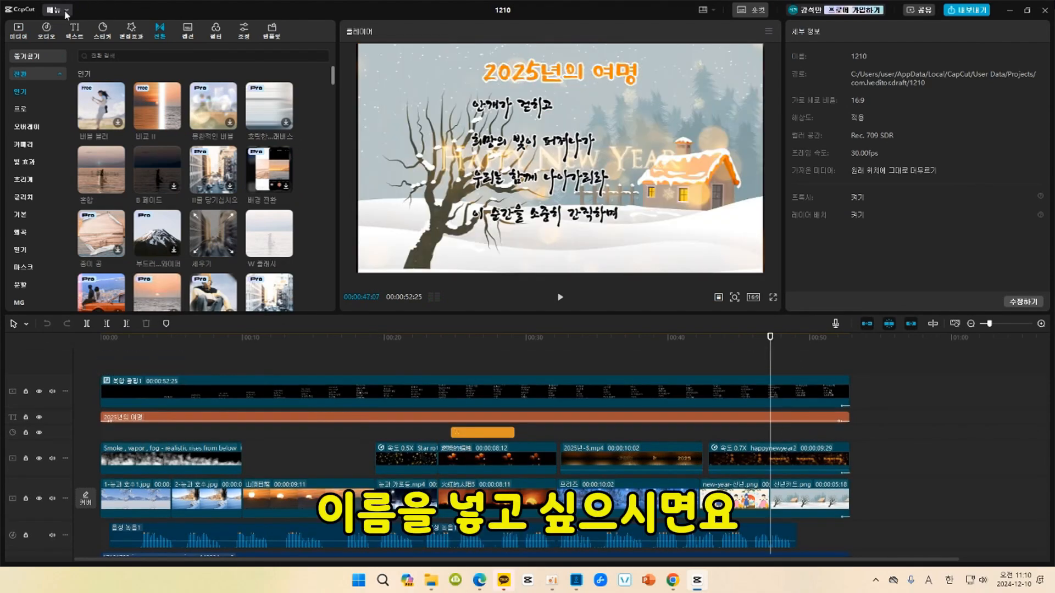
click(76, 32)
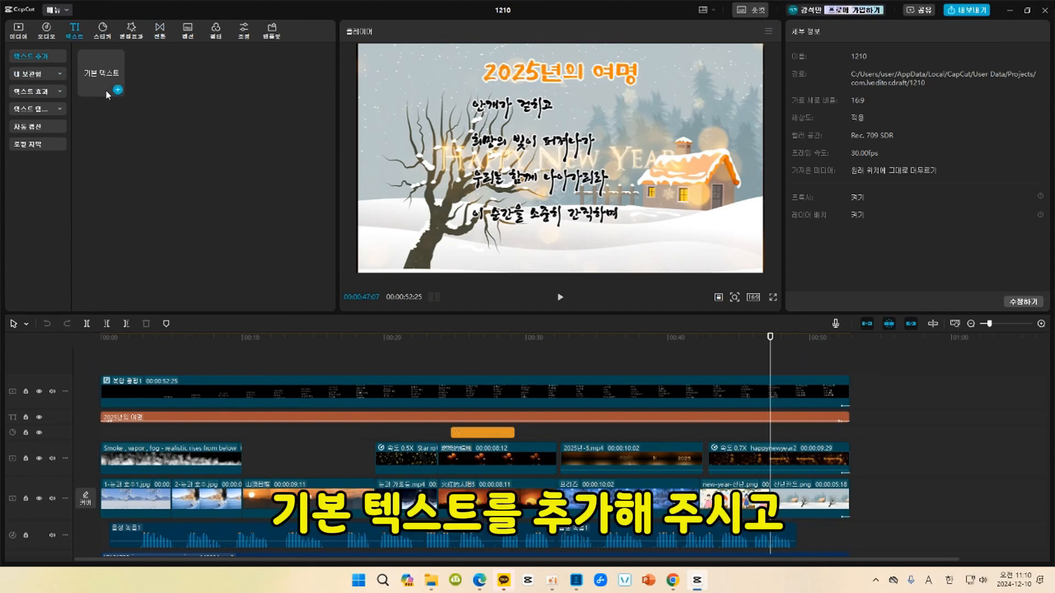
click(117, 91)
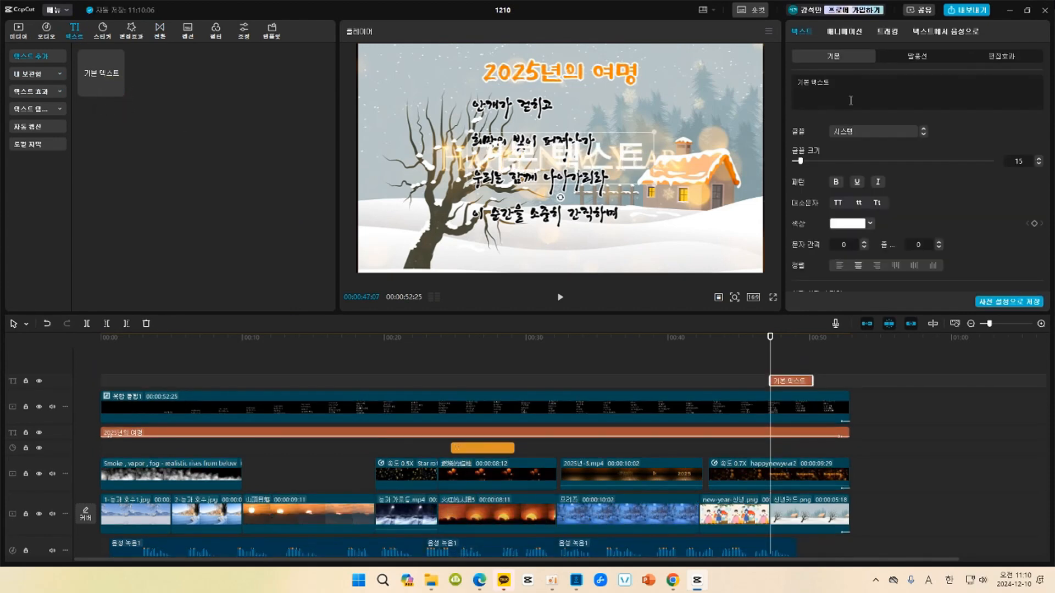
drag(848, 84, 793, 87)
text(가로등 올림)
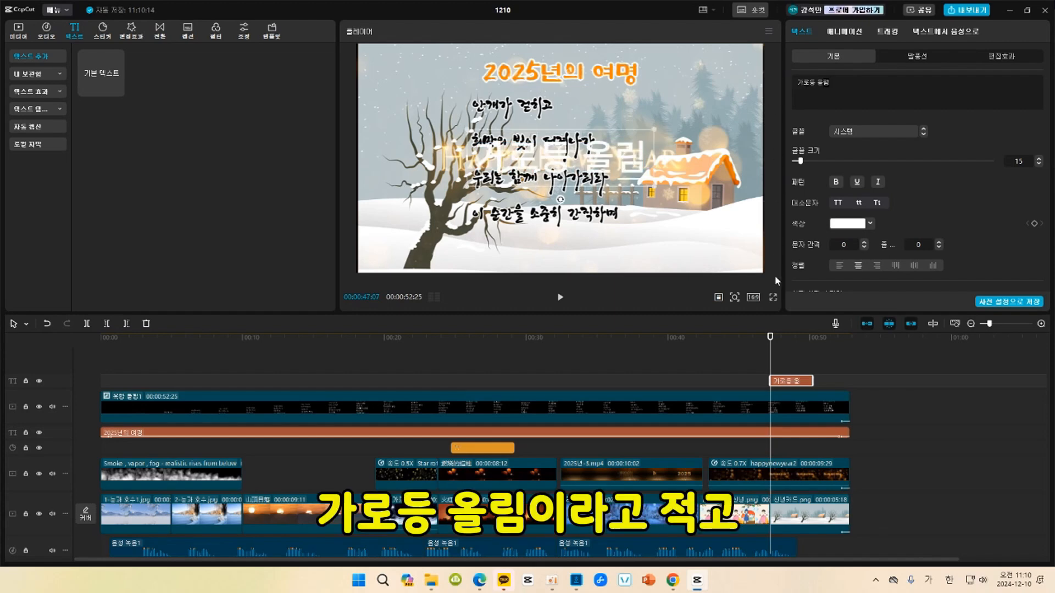
Move the signature text to the lower-right snow area of the picture and set its font to 행복고흥B.
drag(610, 160, 722, 242)
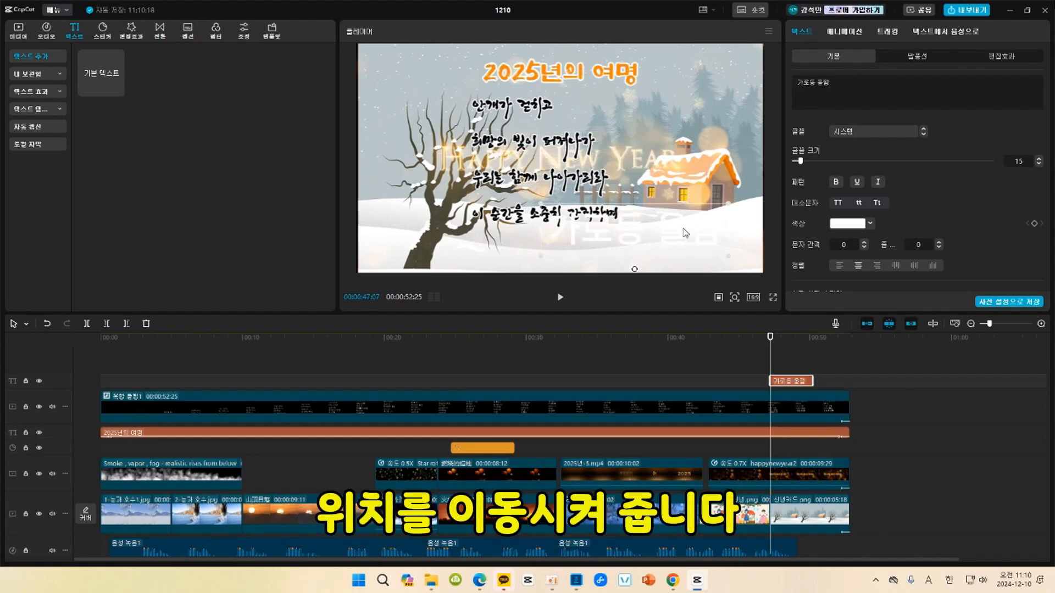
click(897, 132)
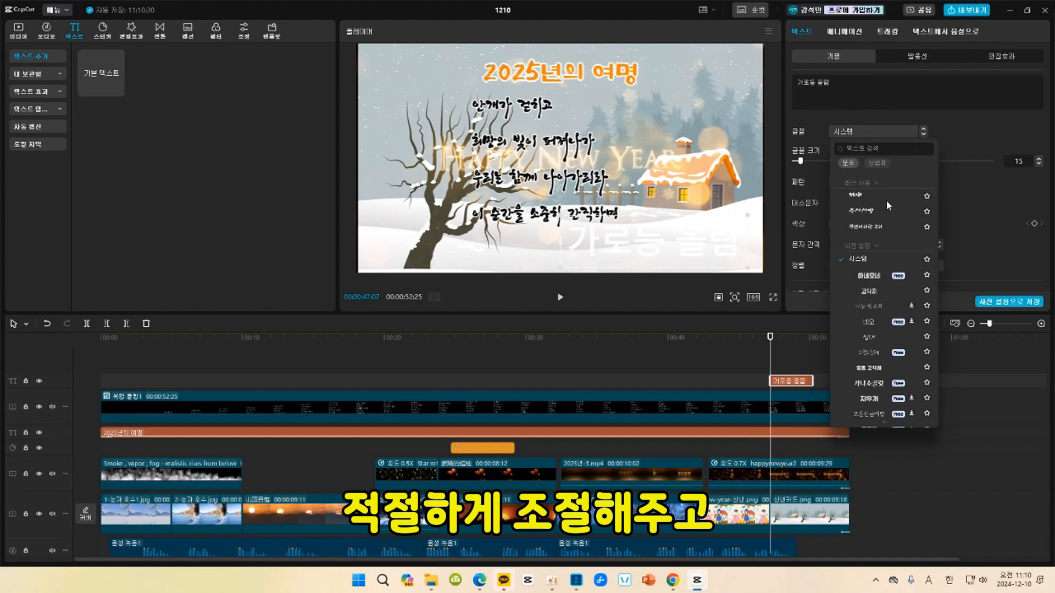
click(870, 196)
Apply the red preset style with a white outline to the signature text.
click(870, 224)
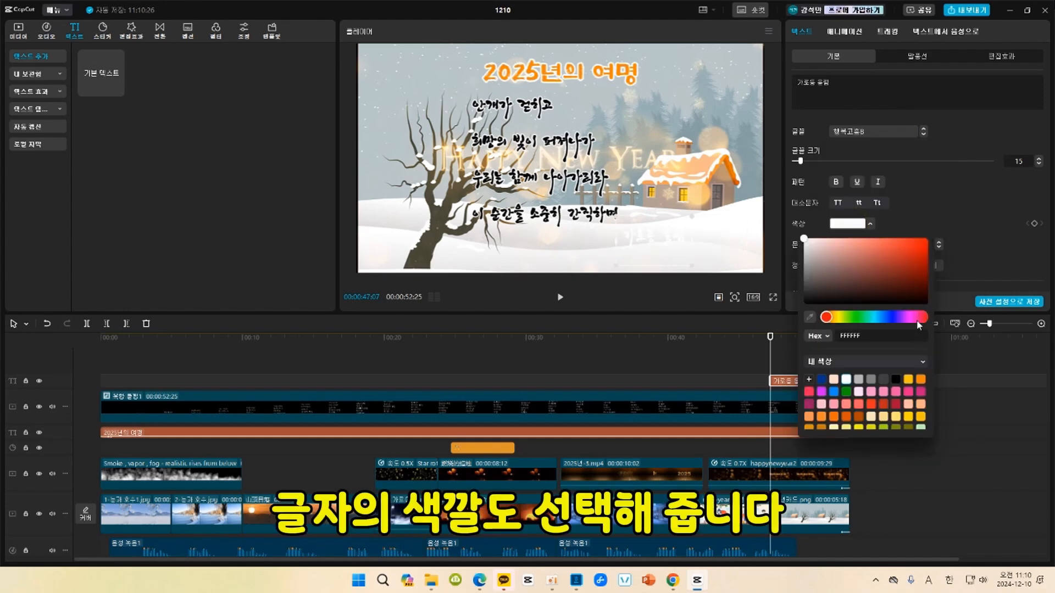
click(961, 213)
scroll(958, 258, down, 3)
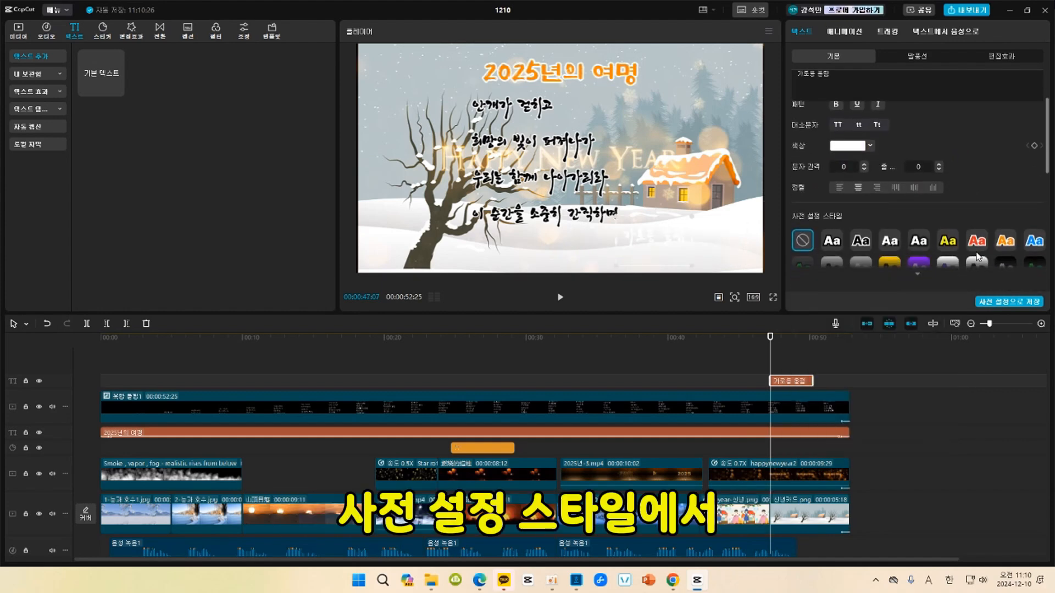
click(978, 240)
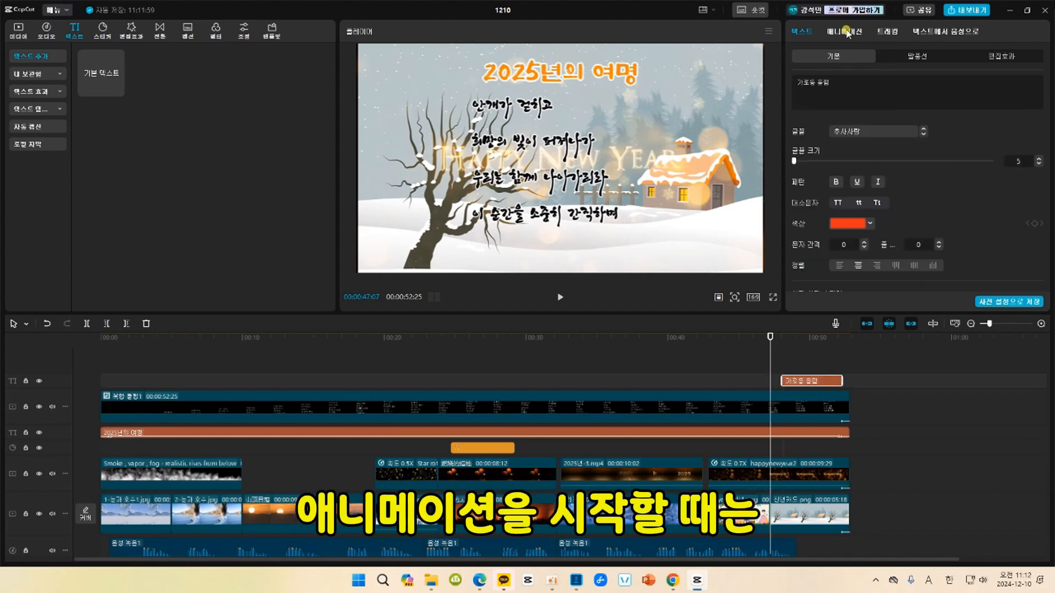
Give the signature text the 타자기 entrance animation and the 페이드 아웃 exit animation, each 0.5 s long.
click(845, 32)
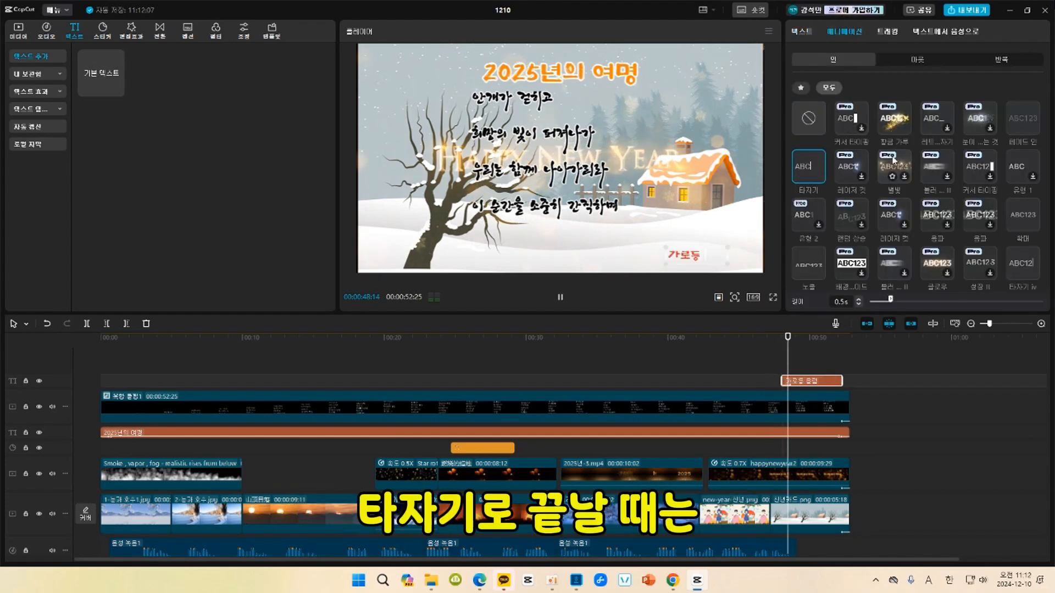
click(917, 60)
click(1025, 118)
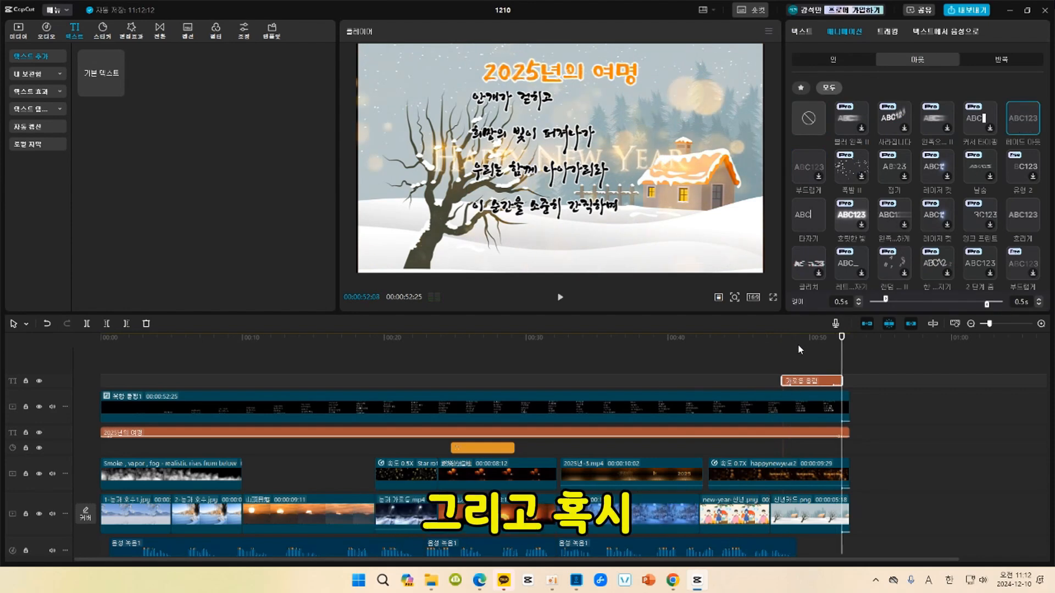
Place the red stamp image on a new track at 00:00:48:03, scaled to 10% in the picture's lower-right corner.
click(782, 342)
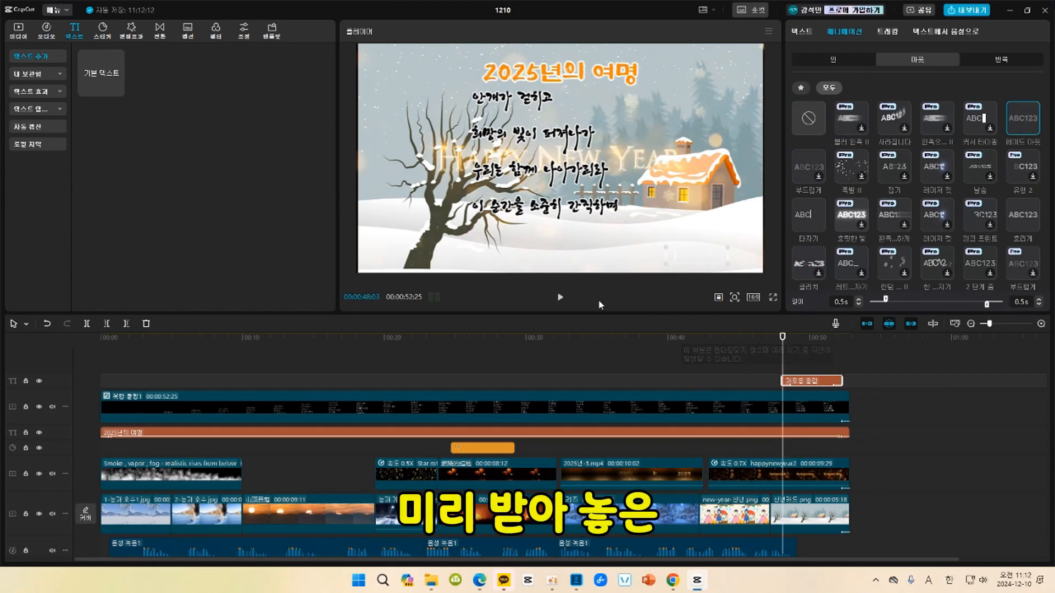
click(17, 31)
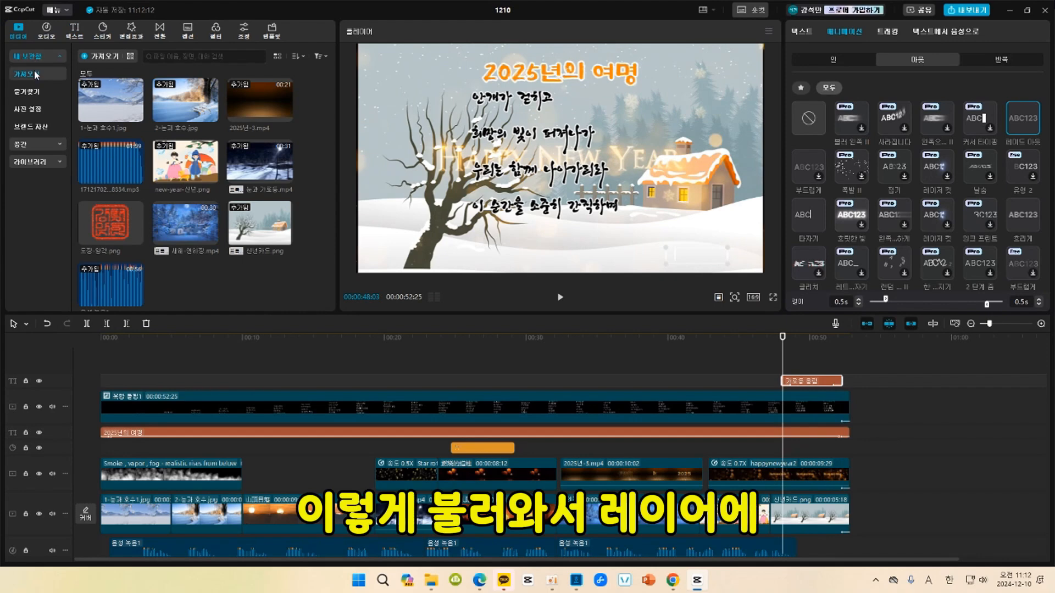
drag(116, 227, 804, 357)
drag(703, 252, 747, 257)
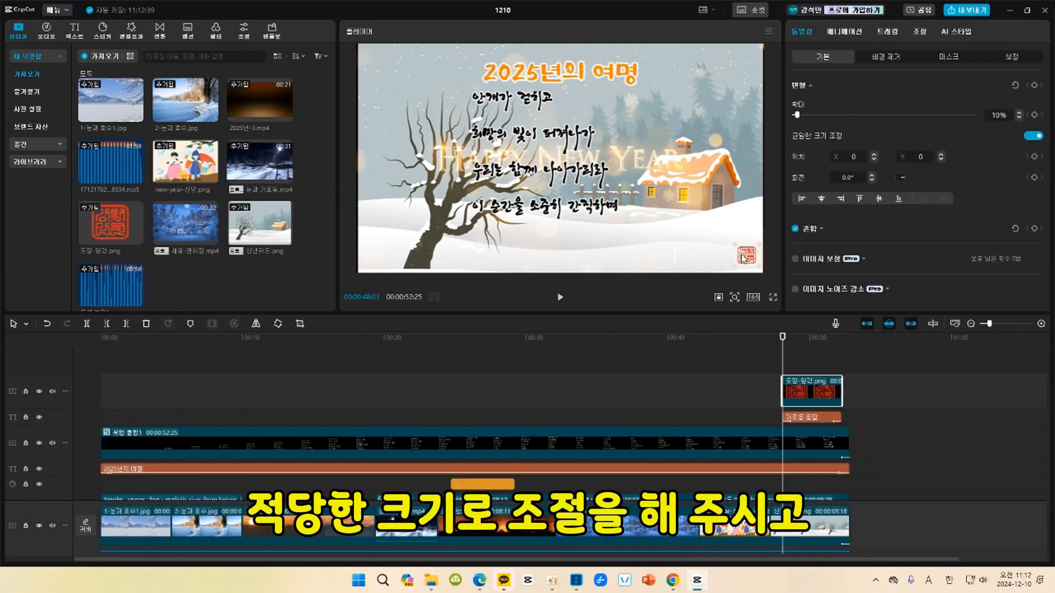
Move the stamp beside the end of the signature text and trim its clip's start to about 00:00:49:03.
click(806, 340)
drag(749, 264, 739, 262)
drag(782, 390, 796, 389)
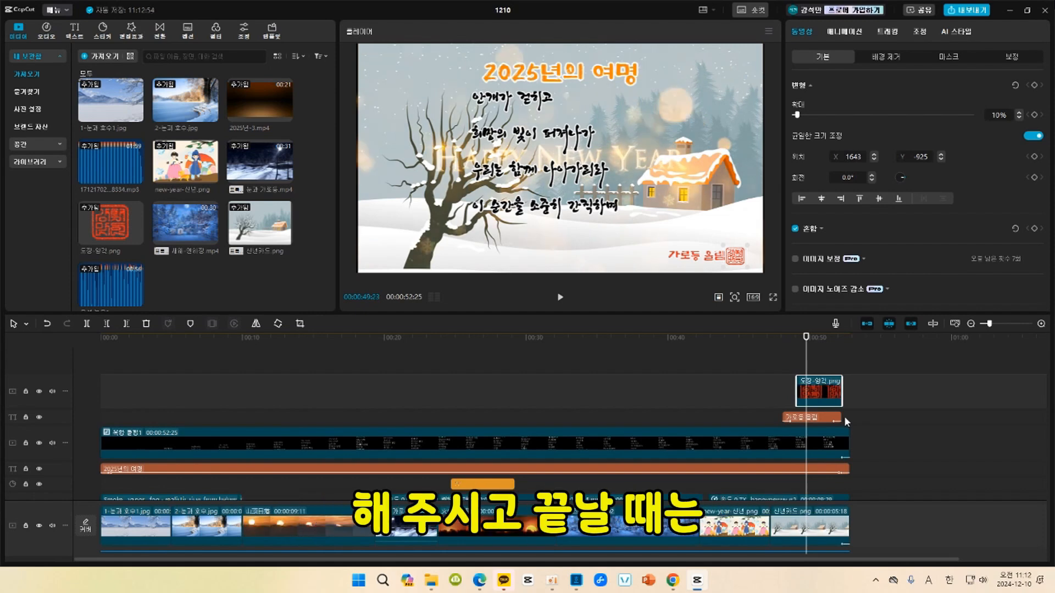
Give the stamp the 페이드 아웃 exit animation and the 페이드 인 entrance animation, each 0.5 s long.
click(844, 32)
click(912, 56)
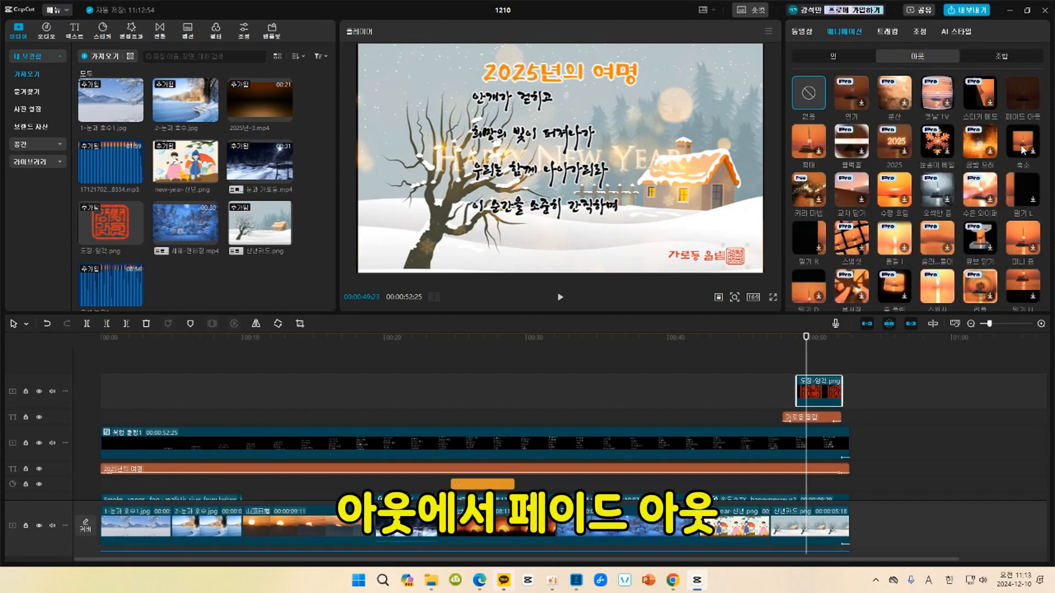
click(1022, 93)
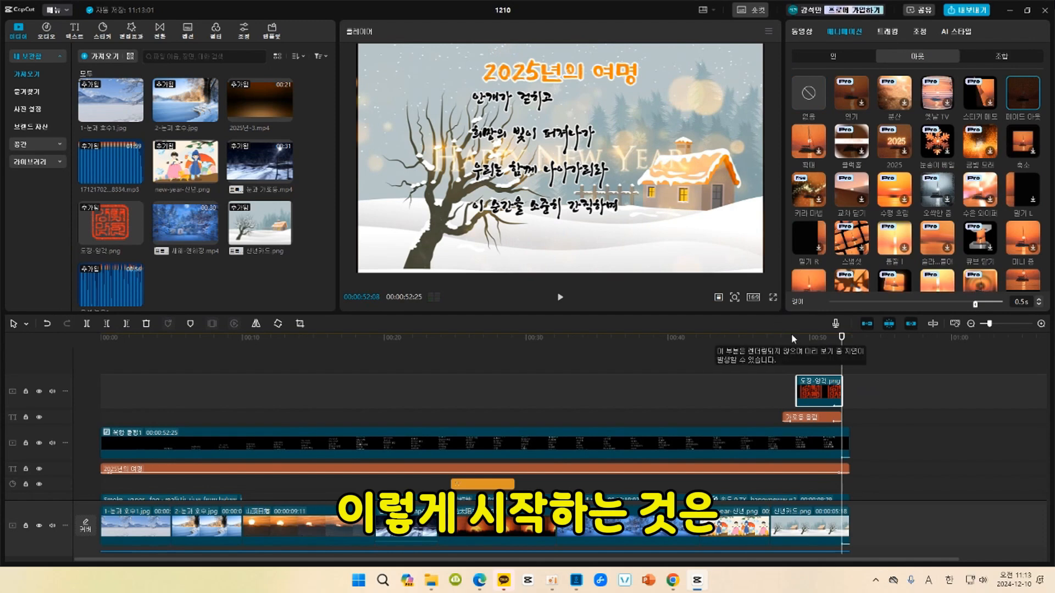
click(833, 56)
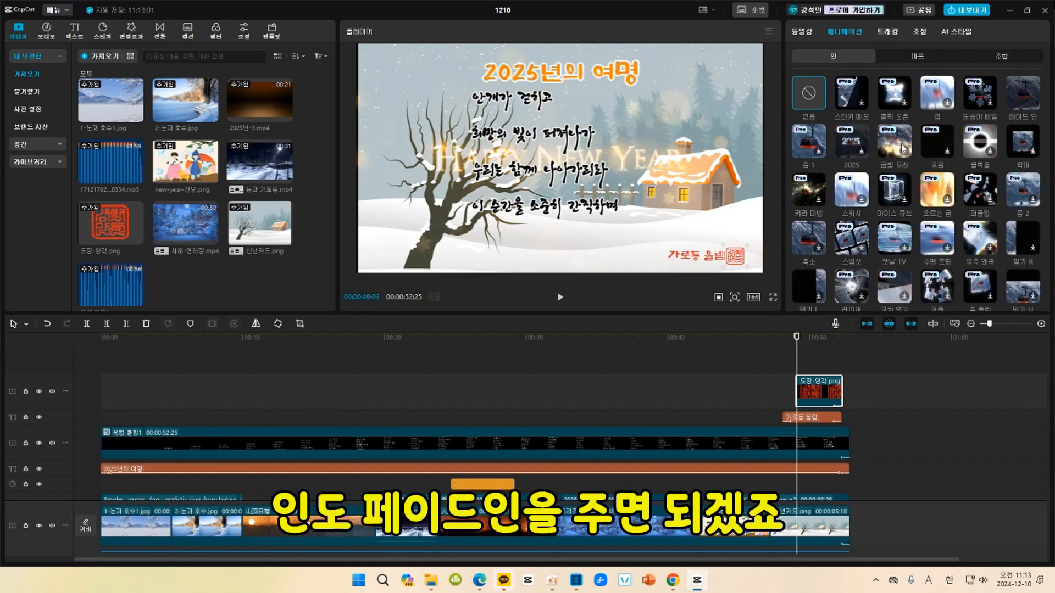
click(1023, 93)
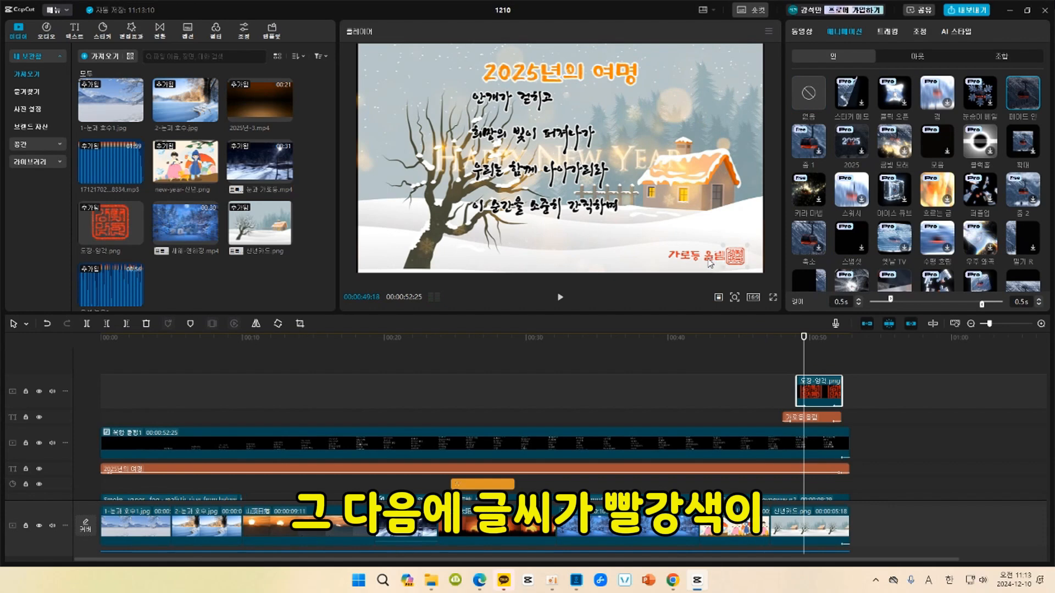
Change the signature text to the black preset style with a white outline.
click(825, 417)
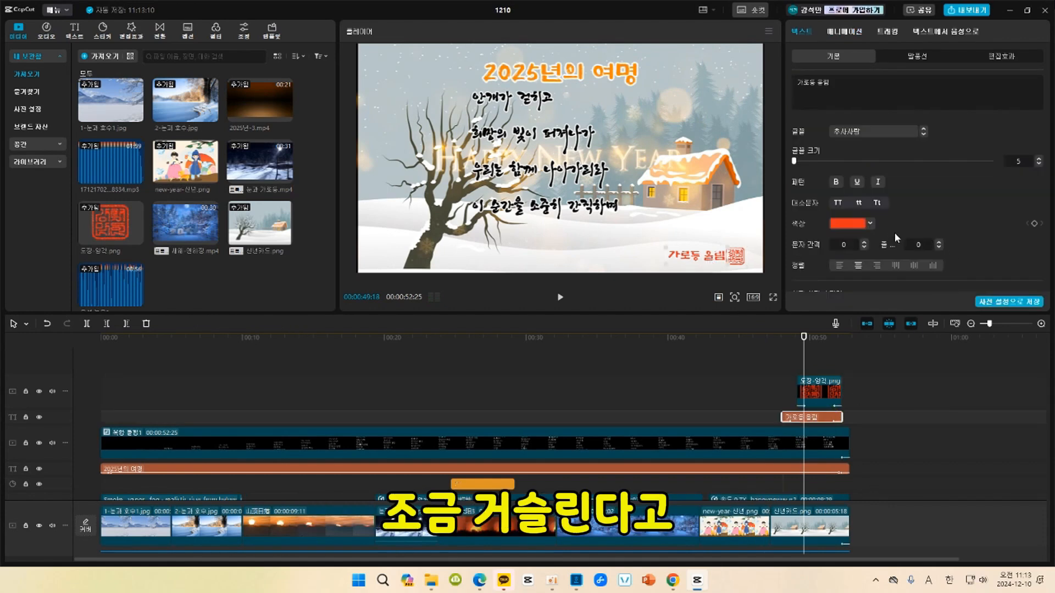
scroll(940, 242, down, 2)
click(860, 208)
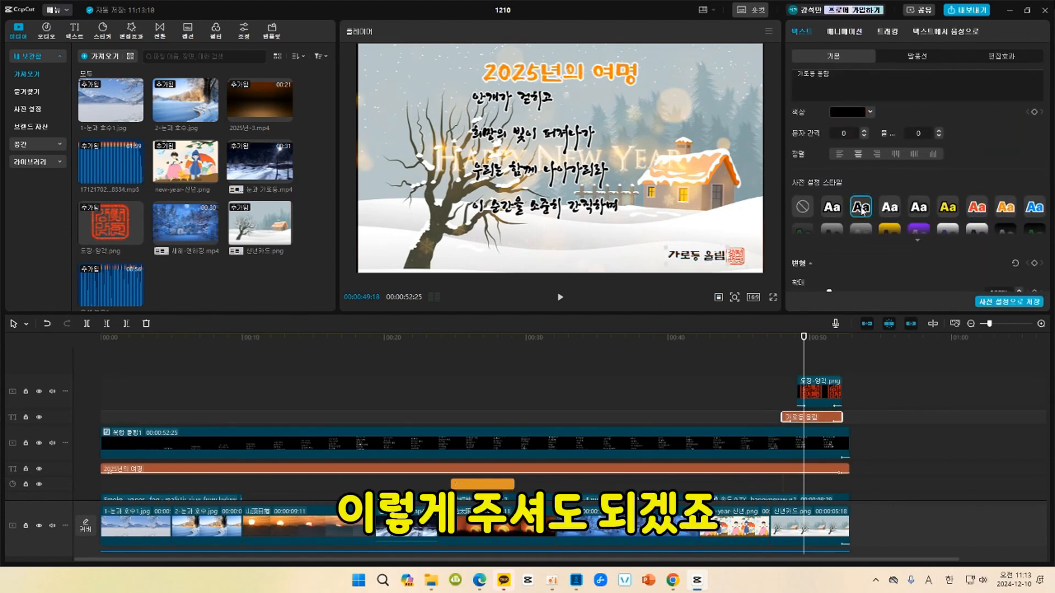
Play the ending of the video to check how the signature and stamp appear.
click(759, 337)
key(space)
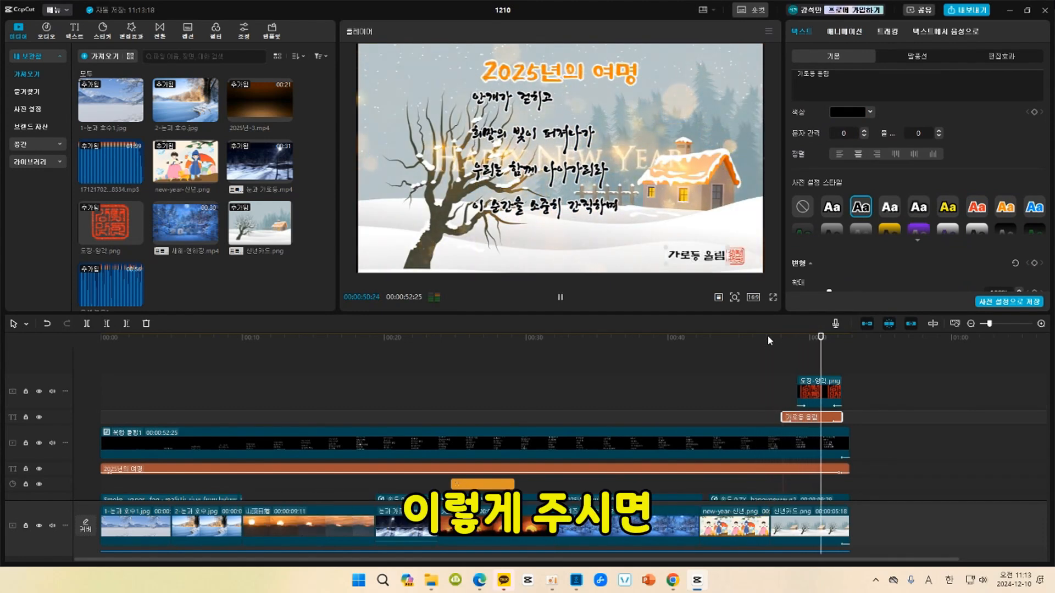
key(space)
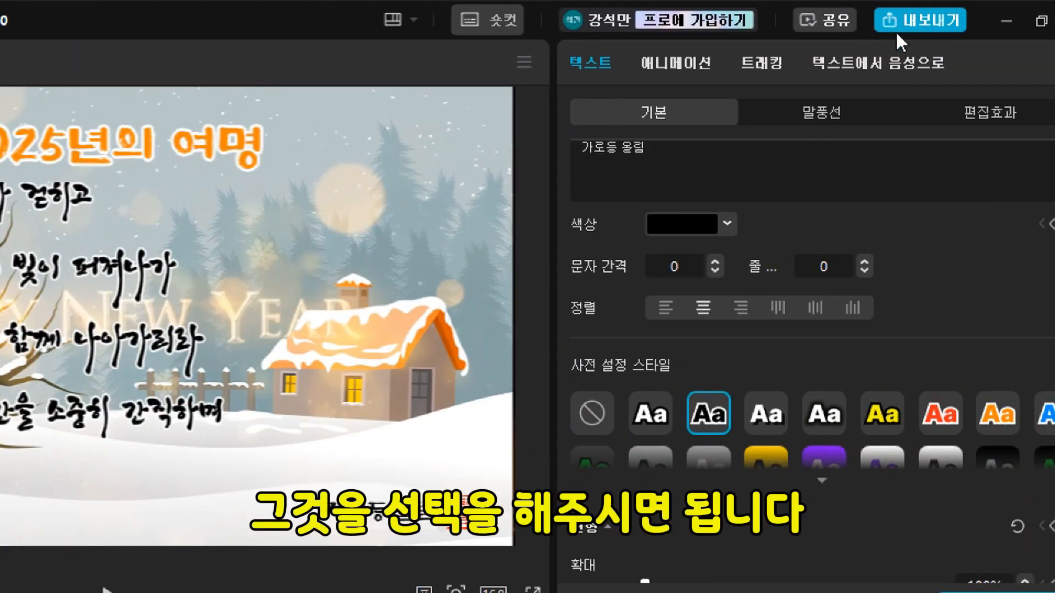
Export the video as 1210 in 1080P mp4 with the watermark included, and dismiss the sharing options.
click(931, 25)
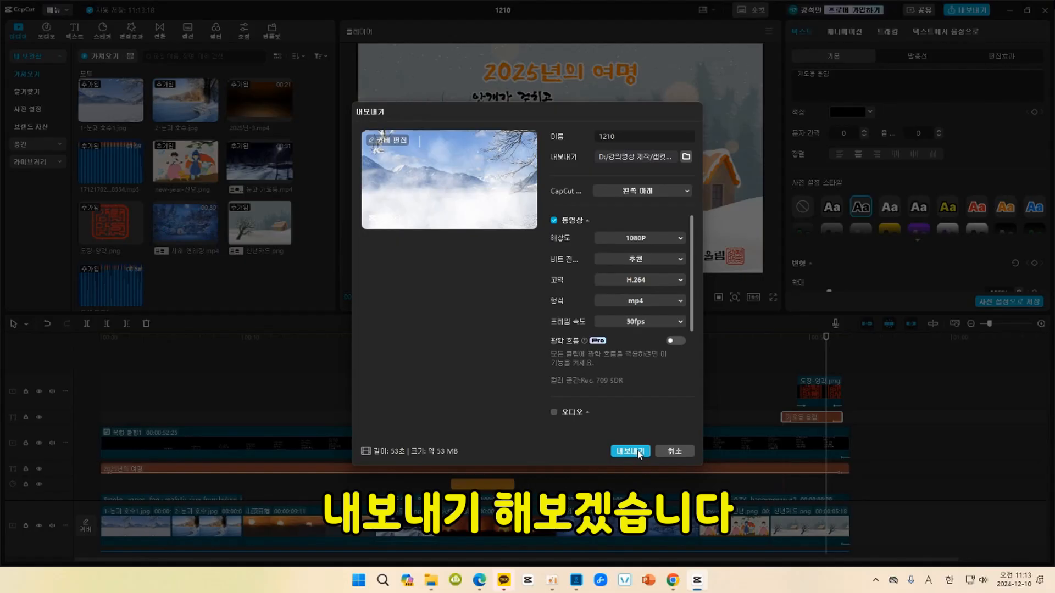
click(630, 452)
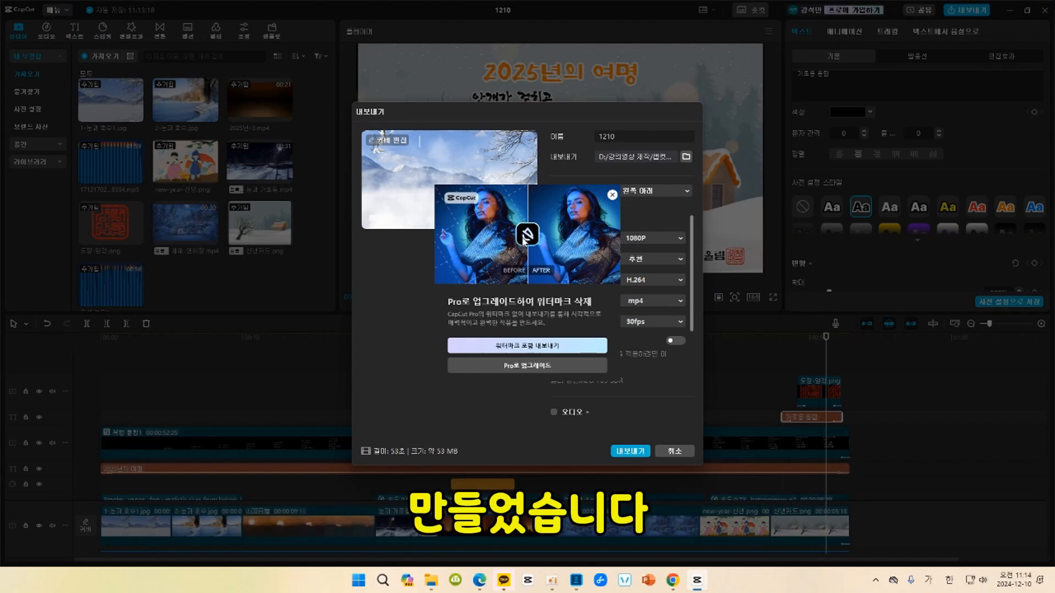
click(558, 345)
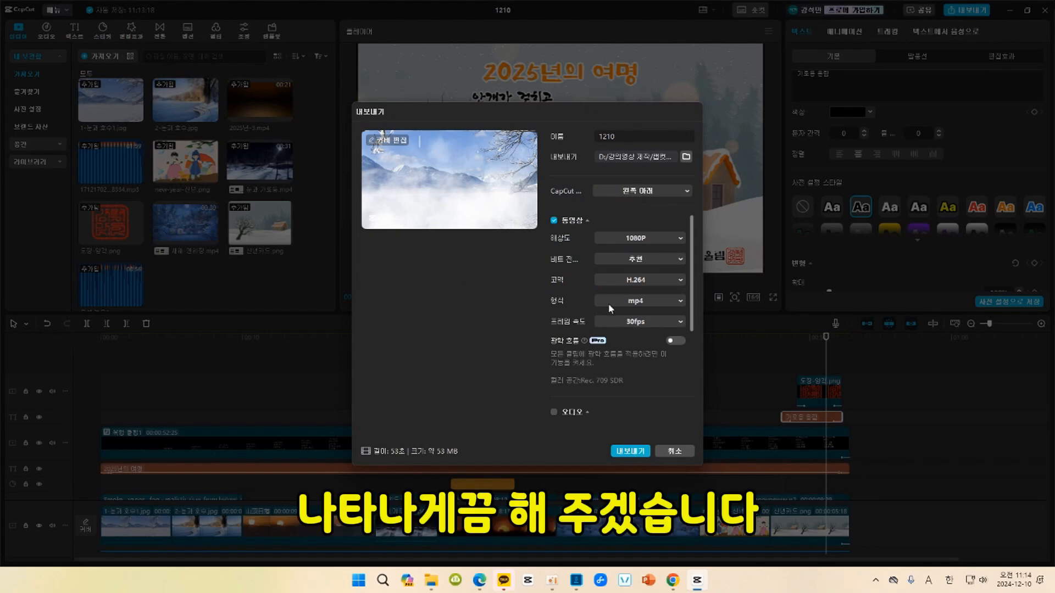
click(636, 453)
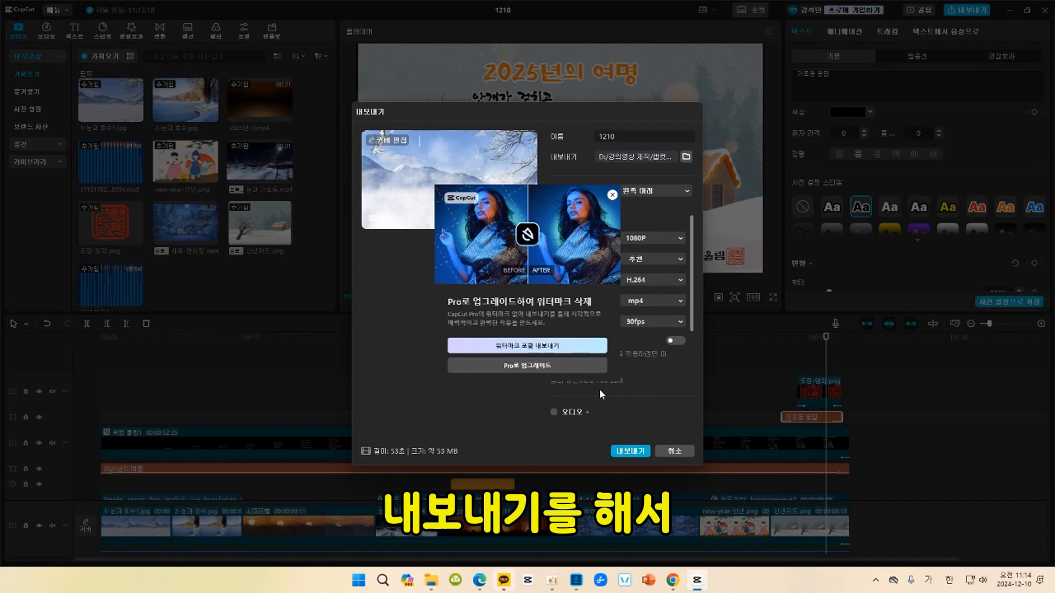
click(532, 351)
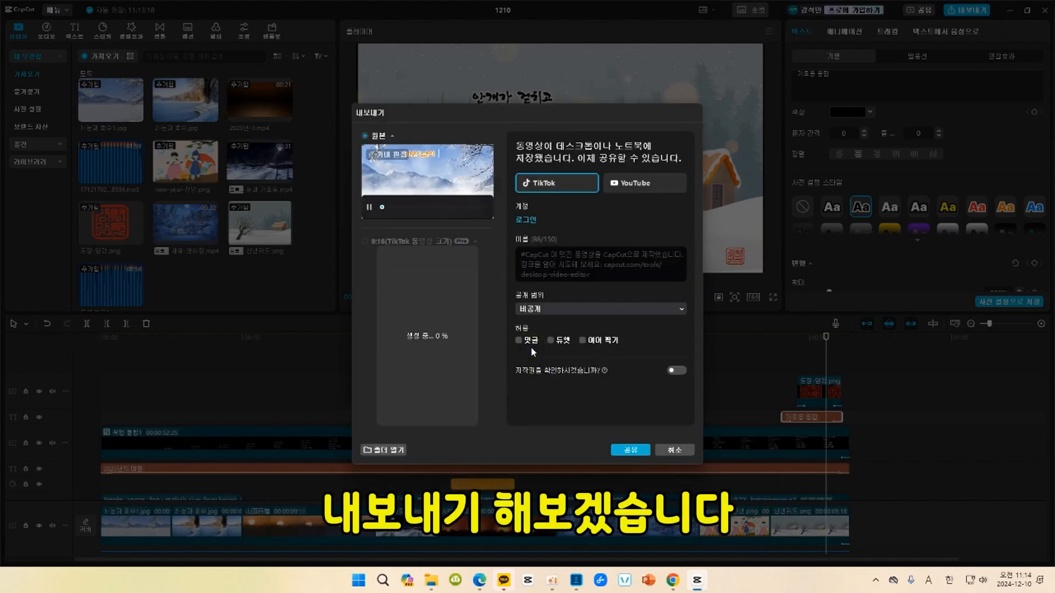
click(681, 449)
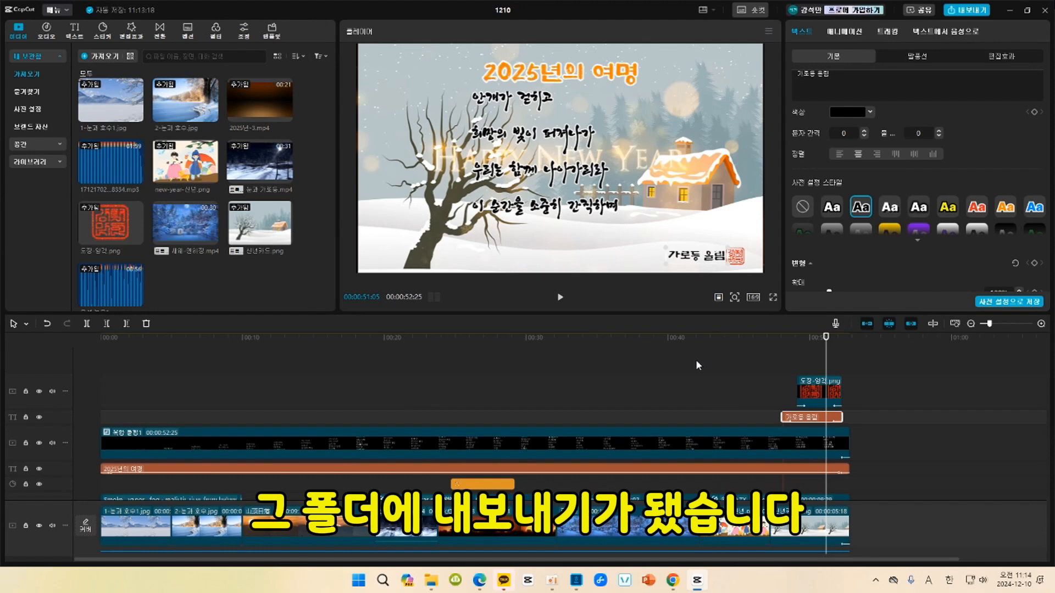
Start another export of the project and set its destination folder to 예제파일 inside 캡컷 연하장 영상.
key(ctrl+e)
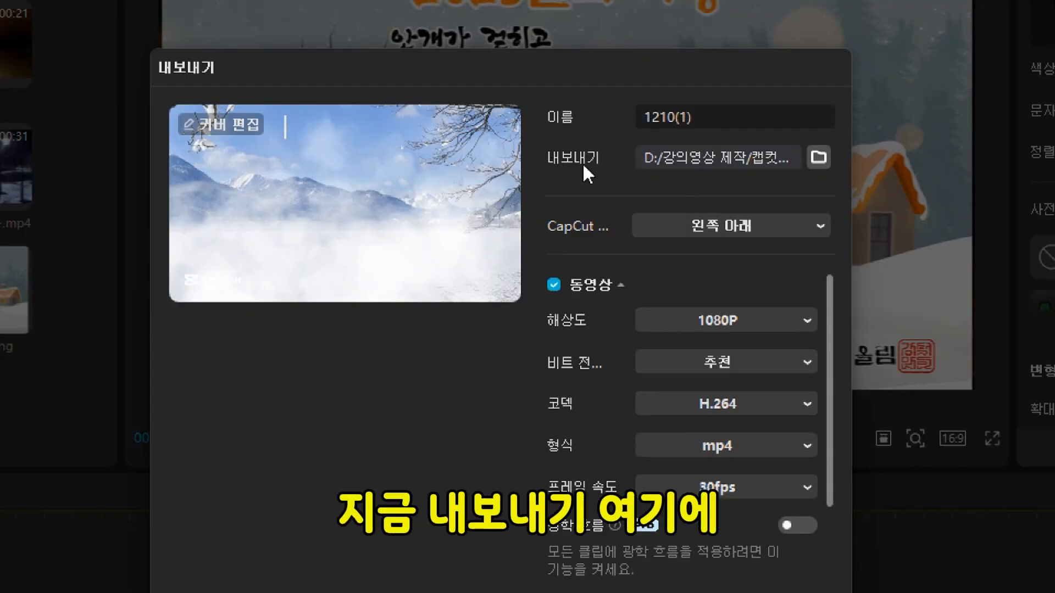
click(816, 156)
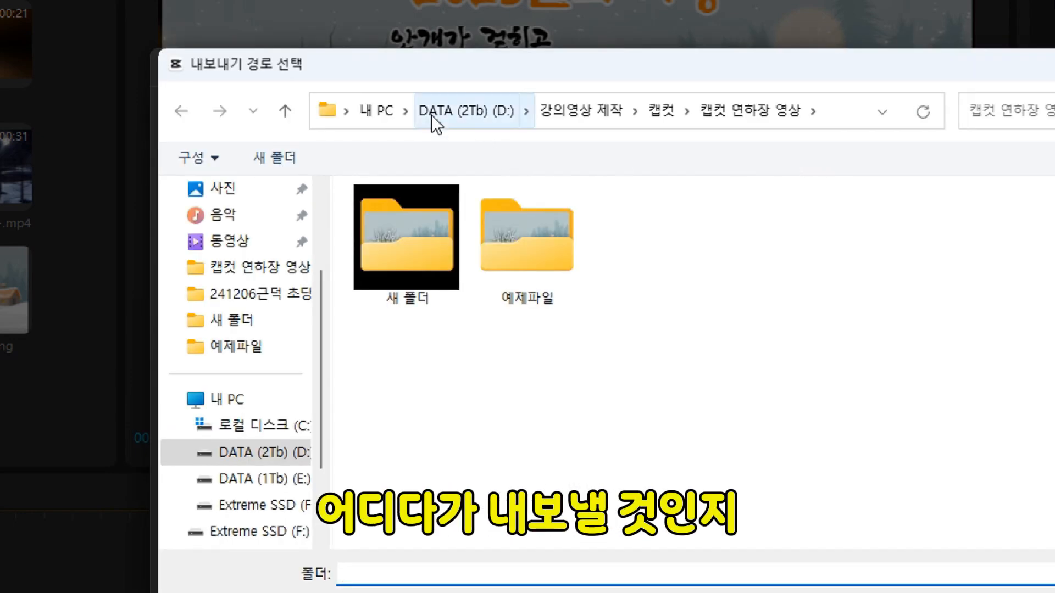
click(527, 245)
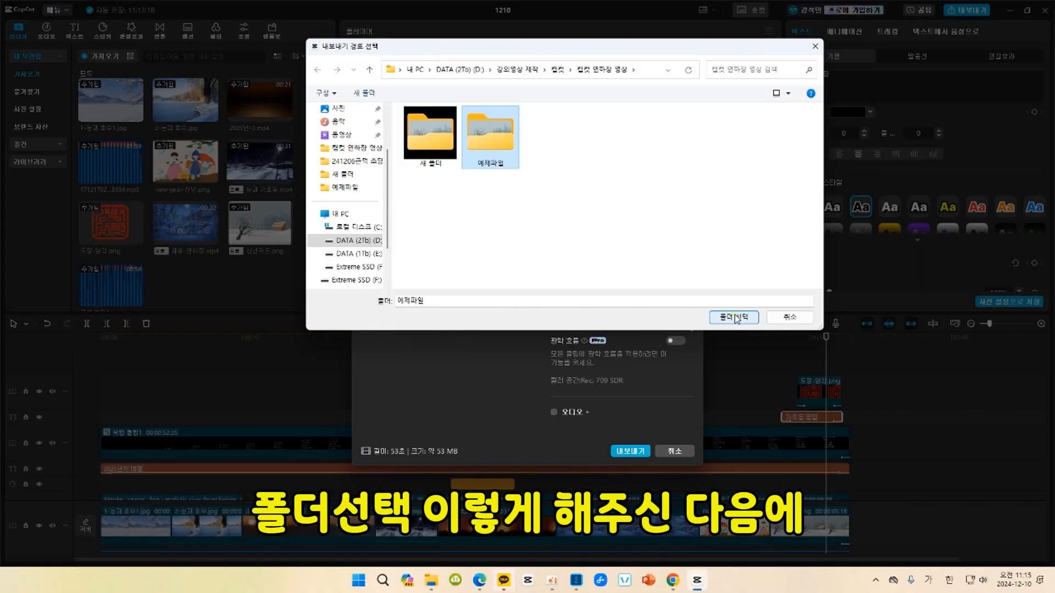
click(734, 318)
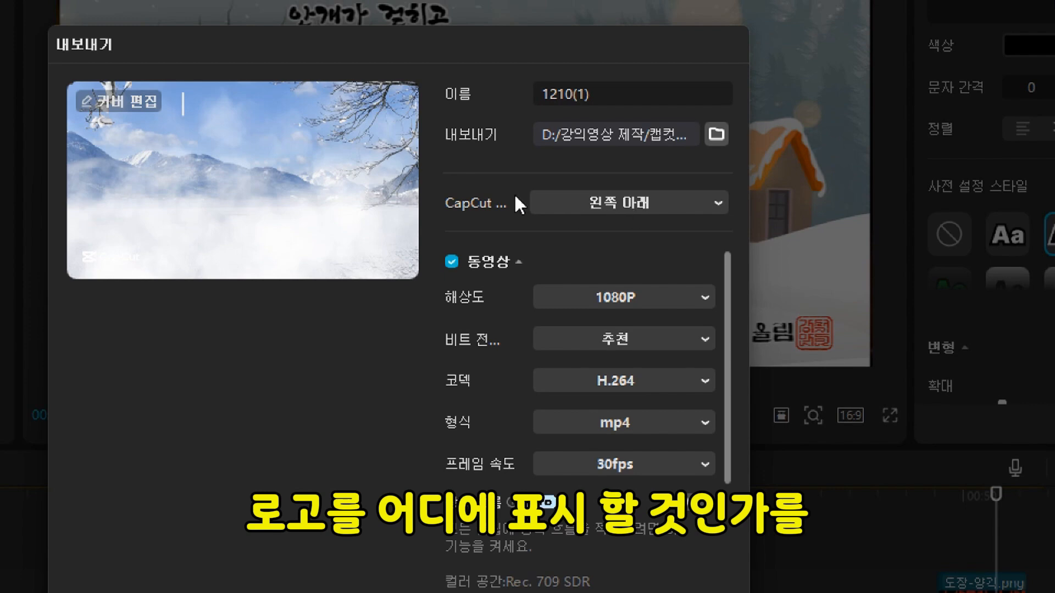
Try the 끄기 option for the CapCut watermark, and set its position back to 왼쪽 아래.
click(649, 201)
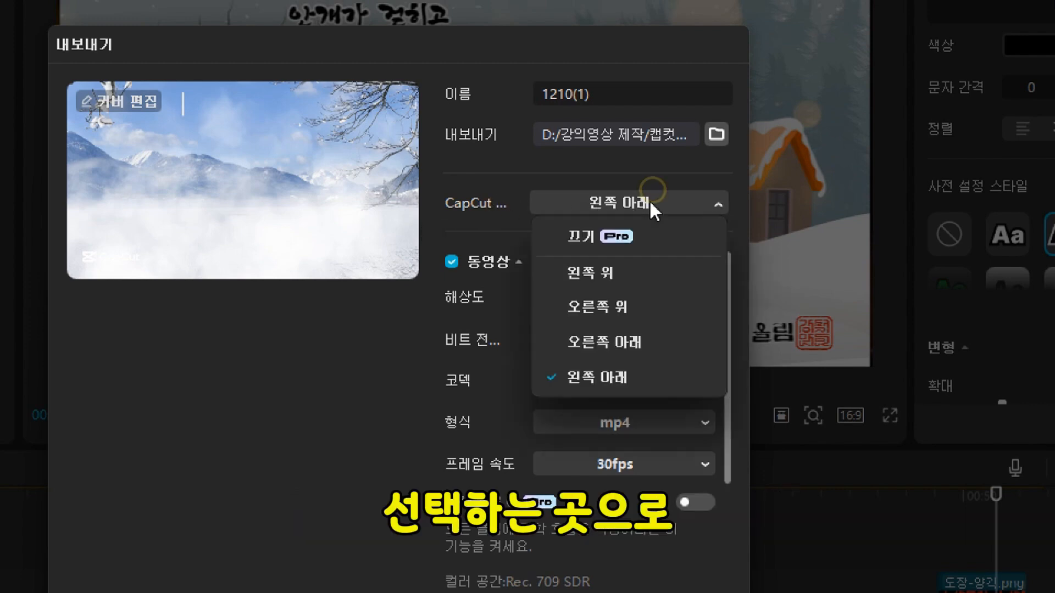
click(594, 233)
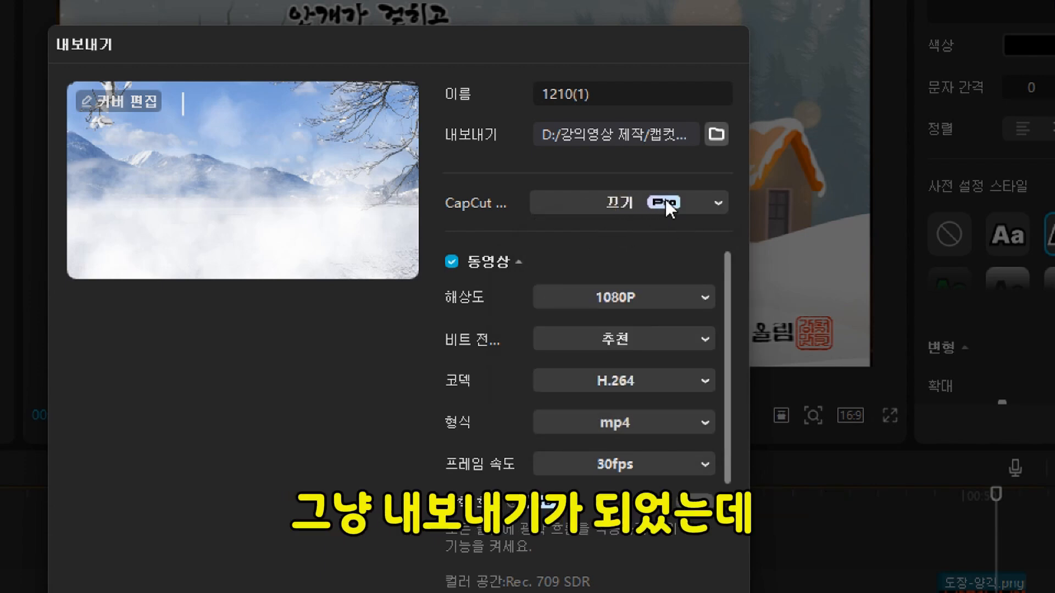
click(719, 201)
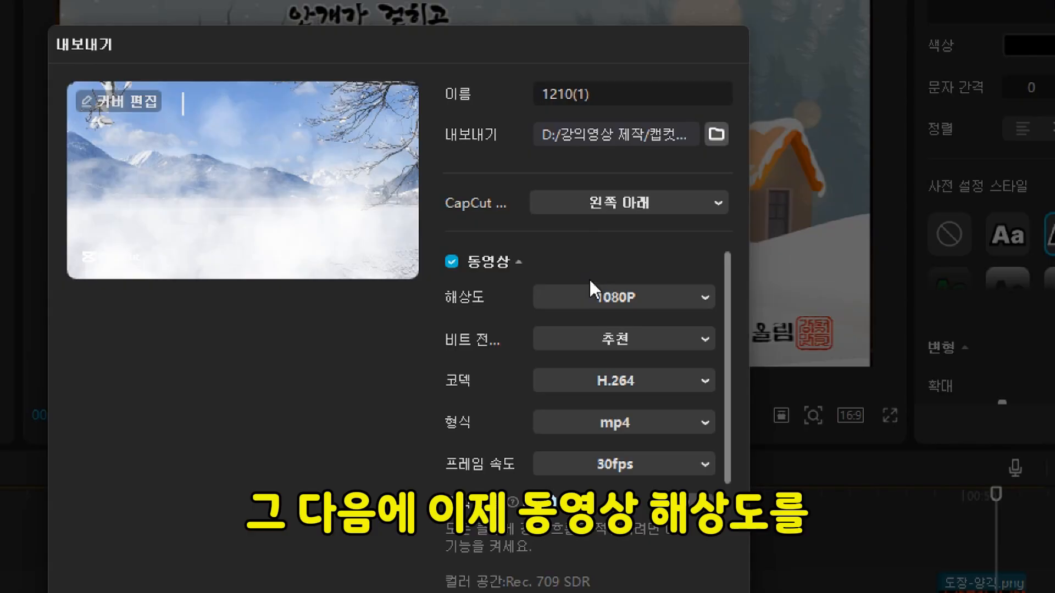
Review the export's resolution, codec, audio and GIF options, keeping 1080P and H.264.
click(682, 304)
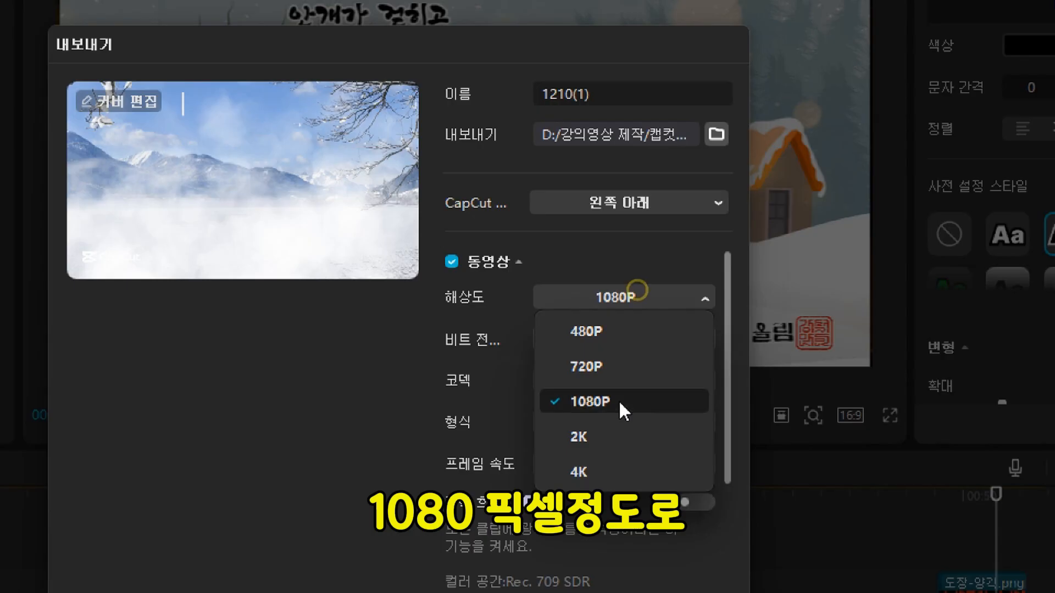
click(619, 400)
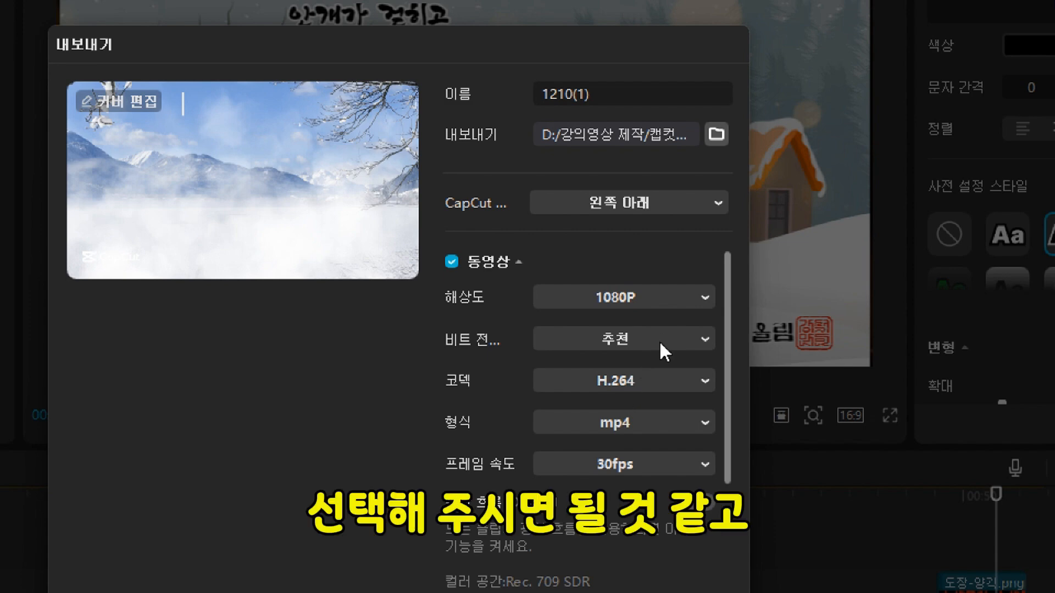
click(642, 378)
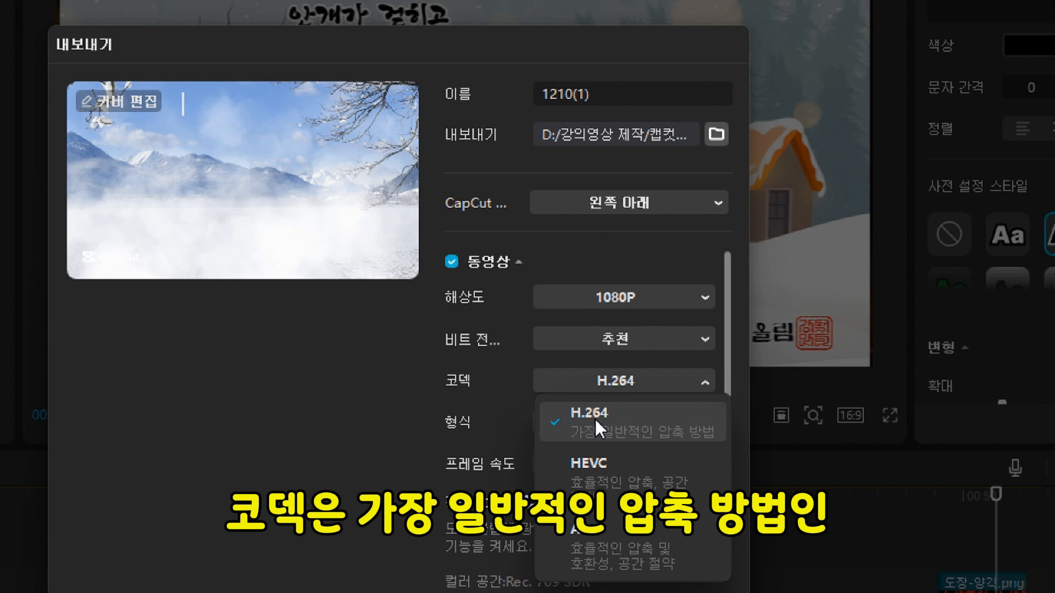
click(645, 380)
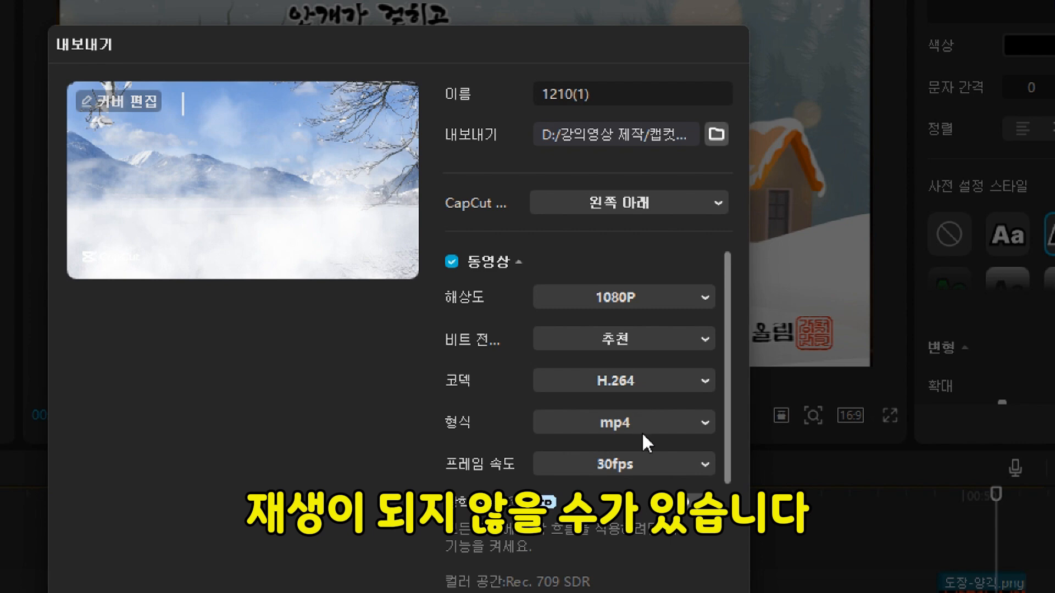
scroll(643, 428, down, 3)
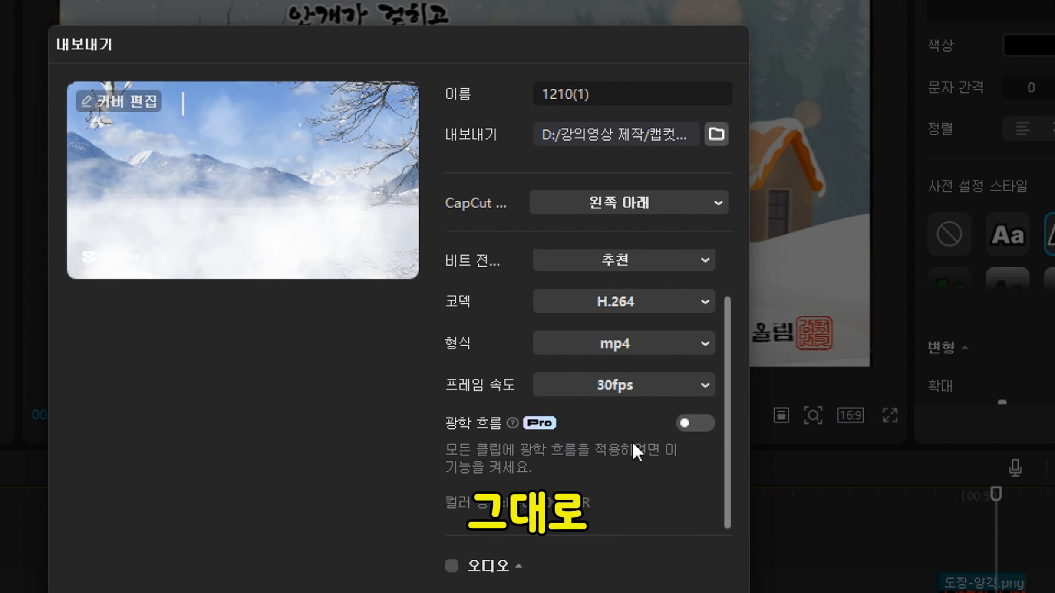
scroll(624, 453, down, 4)
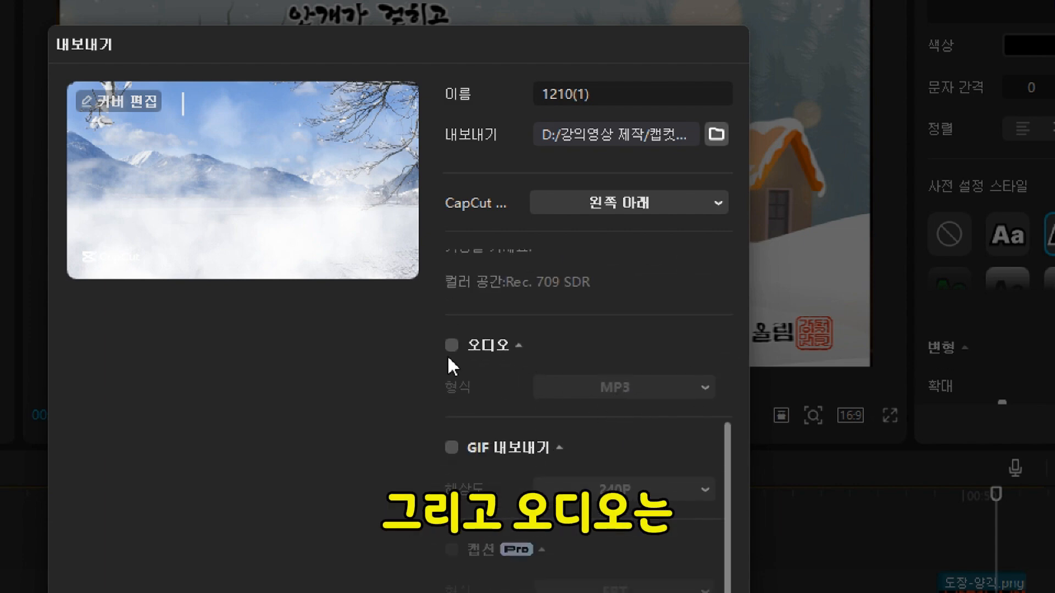
scroll(478, 358, up, 4)
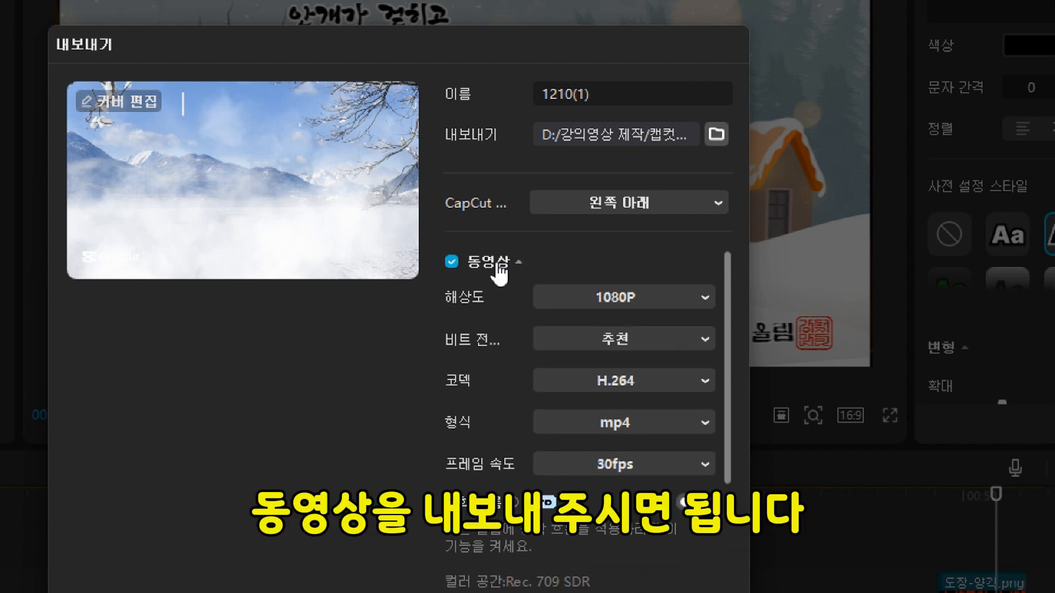
scroll(535, 384, down, 4)
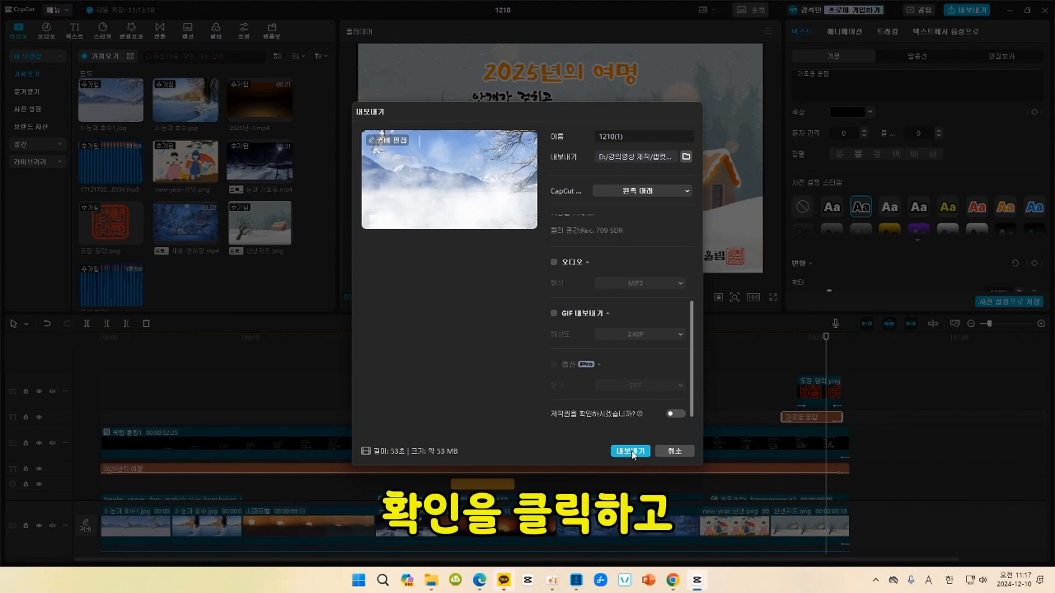
Dismiss the Pro upgrade offer and name the export file 연하장.
click(632, 452)
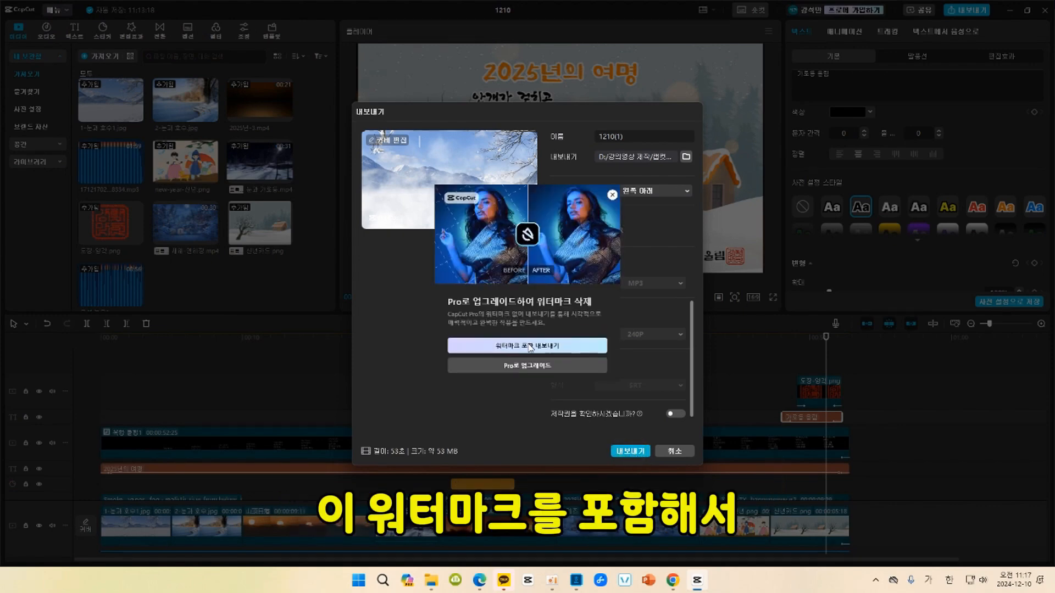
click(613, 195)
click(635, 137)
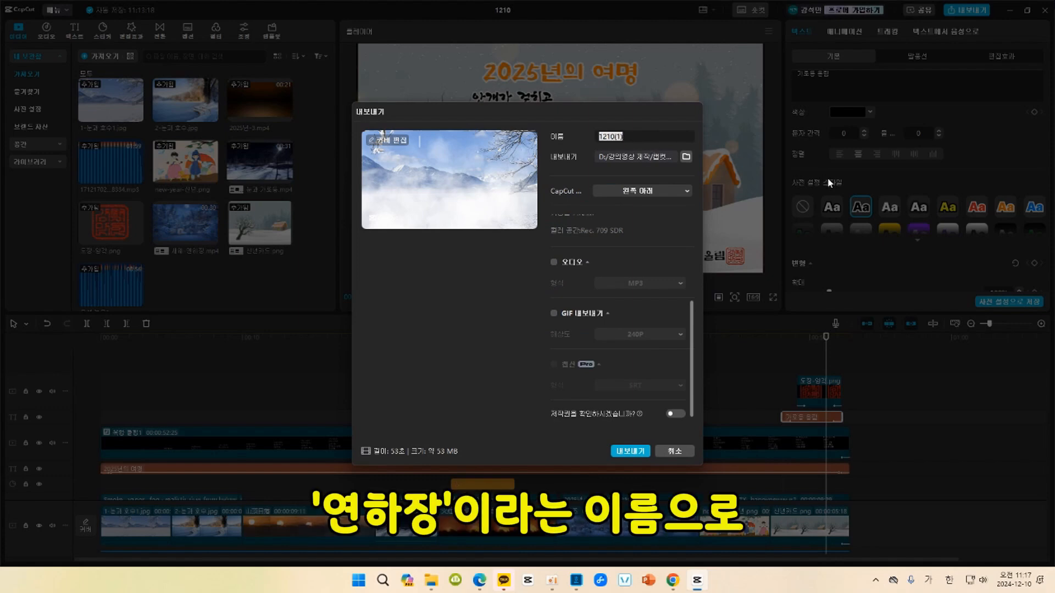
text(연하장)
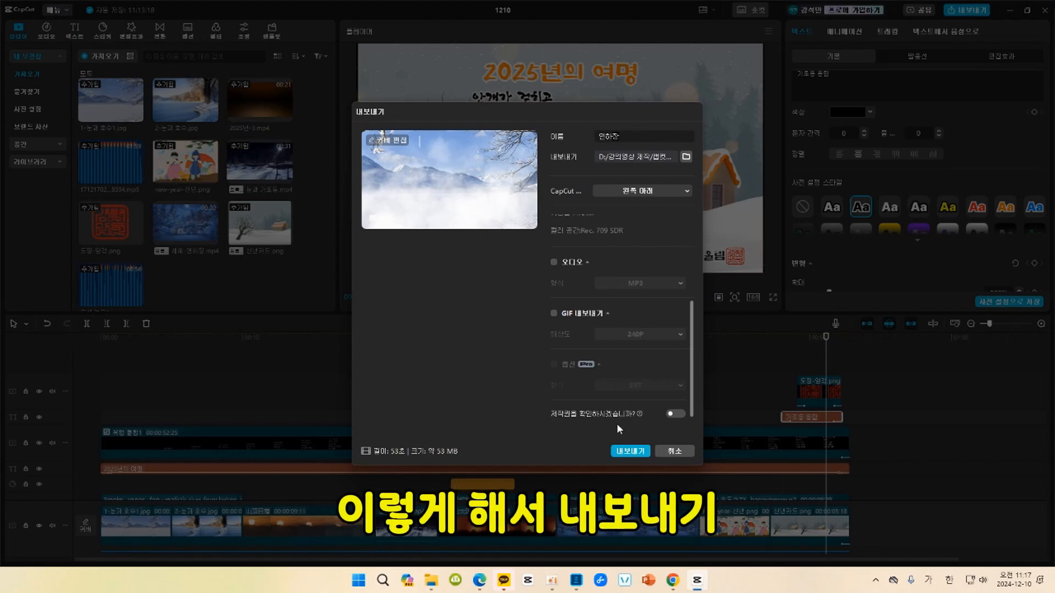
Export the 연하장 video with the watermark included and close the dialog without sharing it.
click(628, 451)
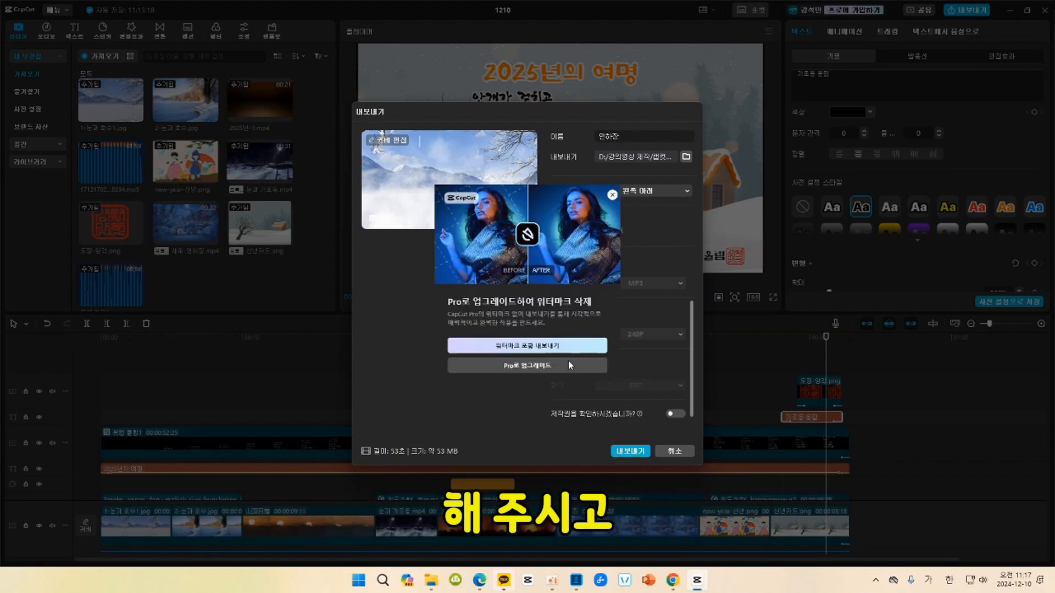
click(556, 346)
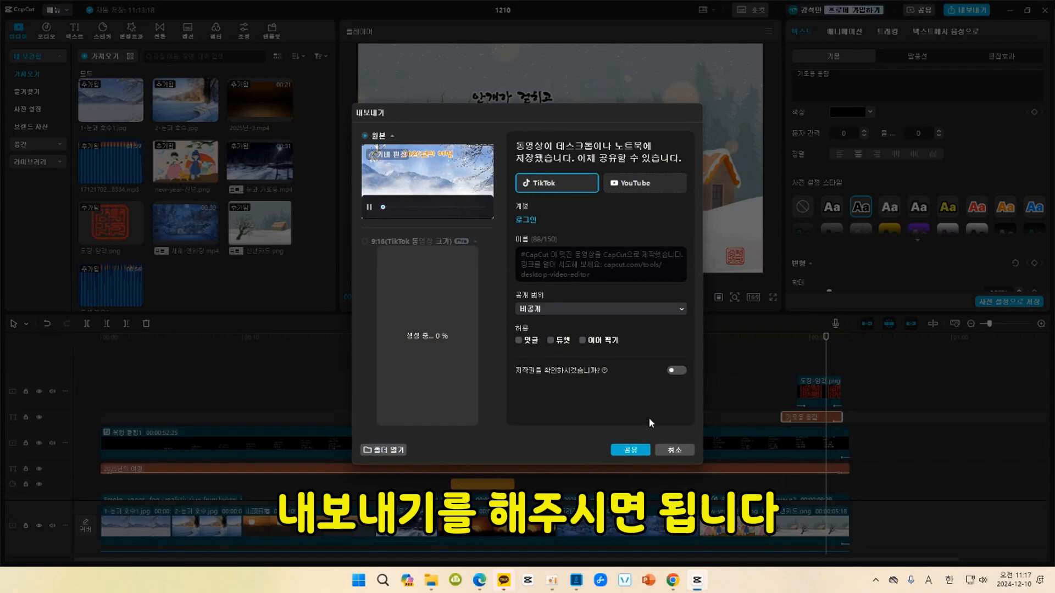
click(676, 450)
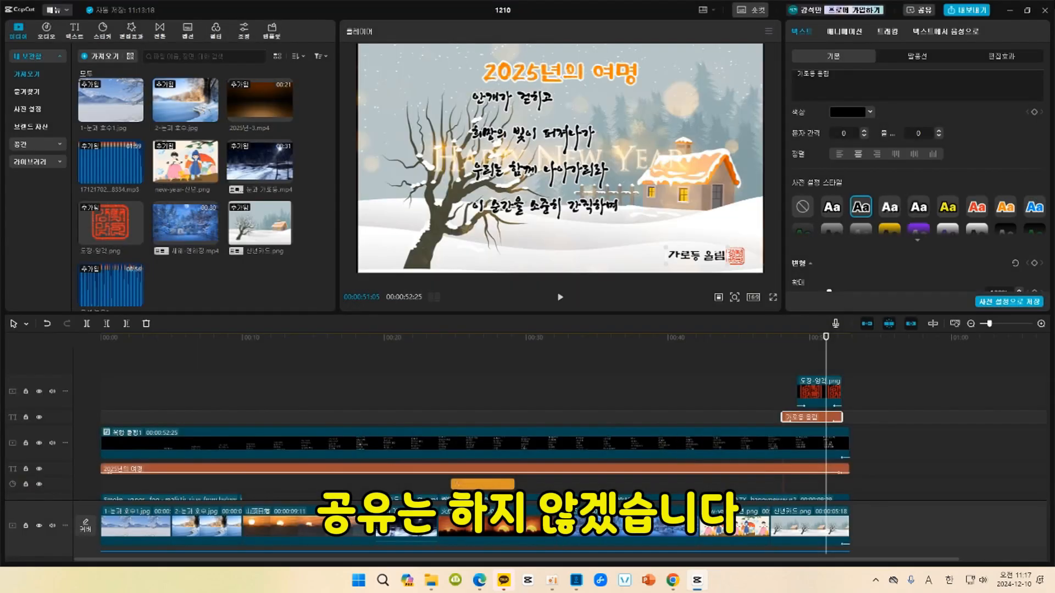
Switch to File Explorer to locate the exported video.
click(432, 580)
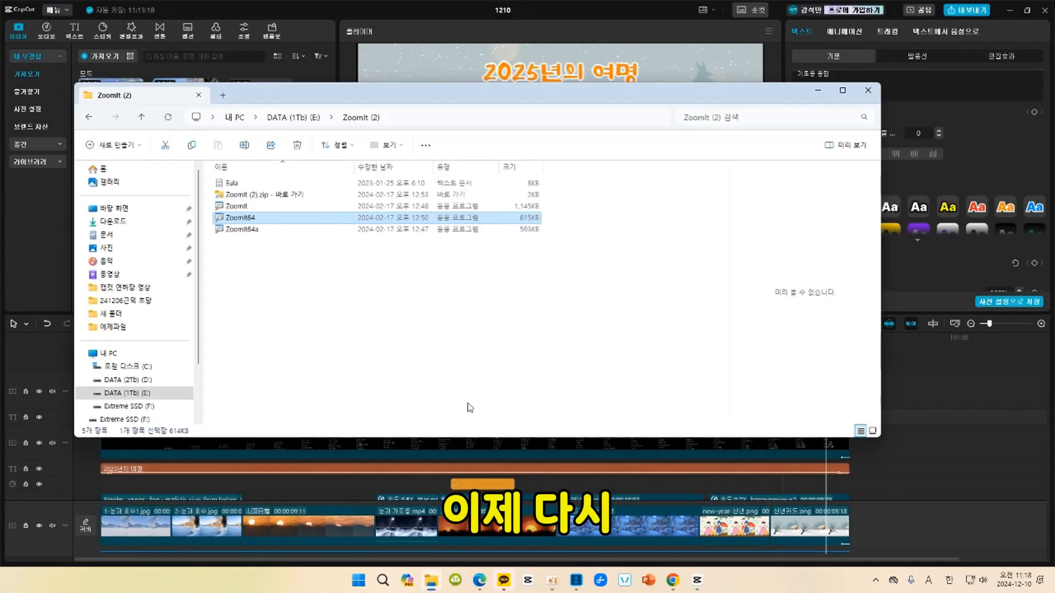